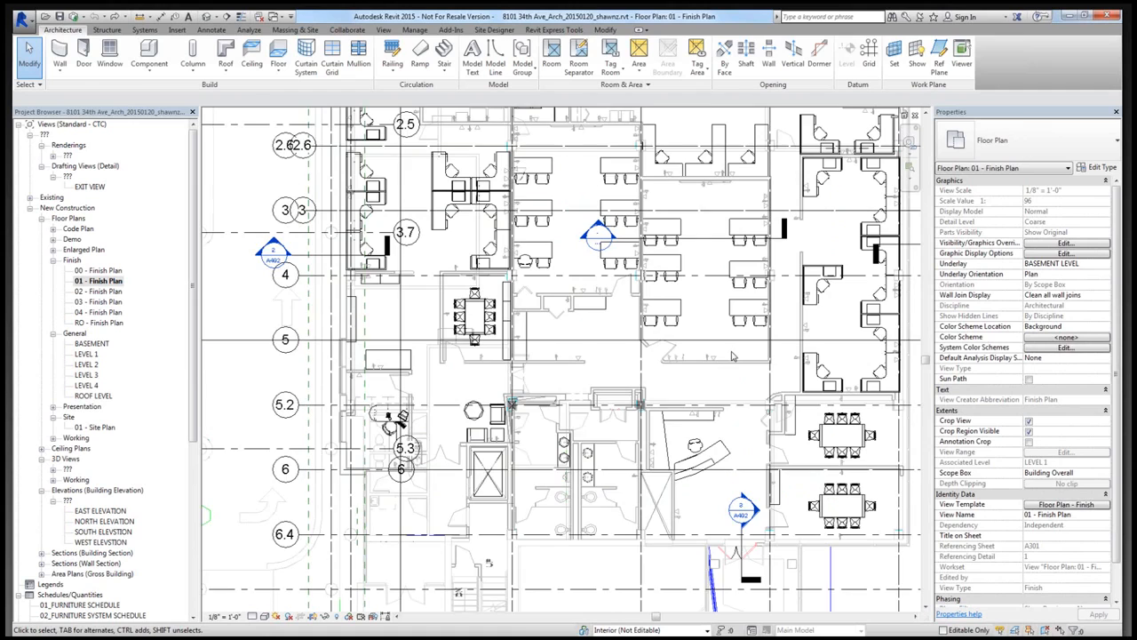
- Select Training Room 1 in the floor plan and set its Ceiling Height to the placeholder text gfhjfghj
scroll(732, 357, "up", 1)
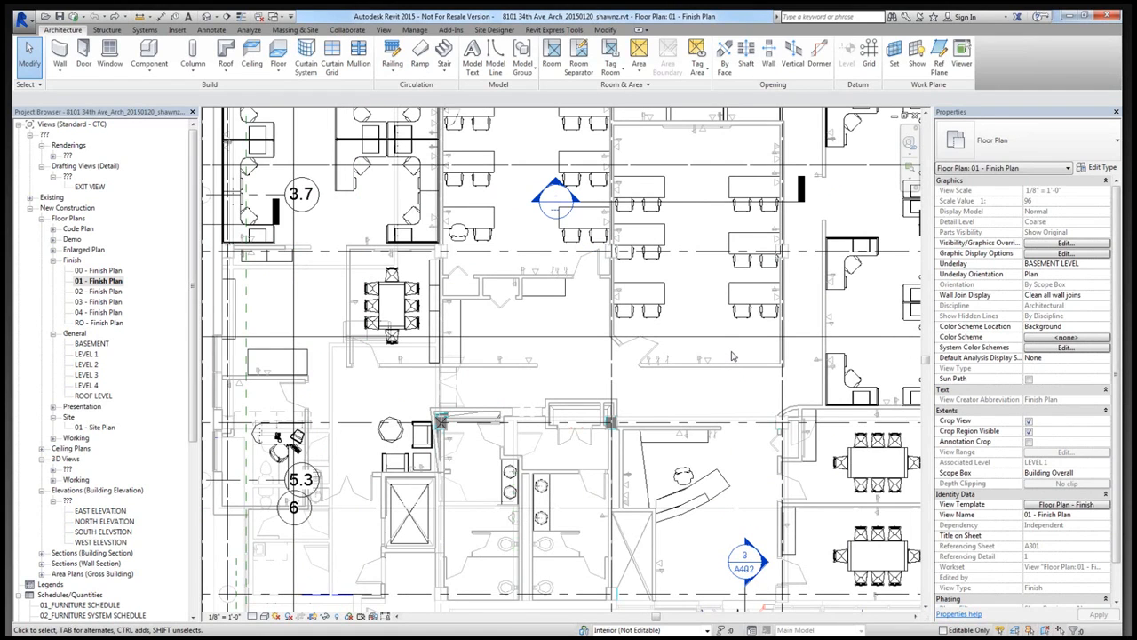
middle_click_drag(732, 352, 681, 436)
scroll(680, 437, "up", 1)
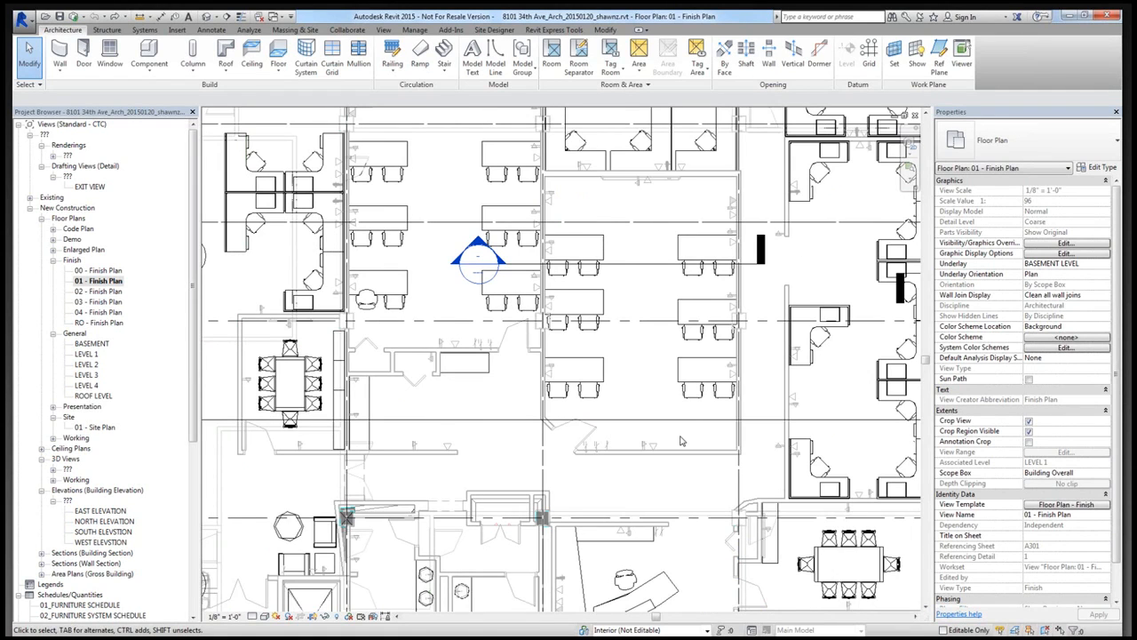
left_click(796, 378)
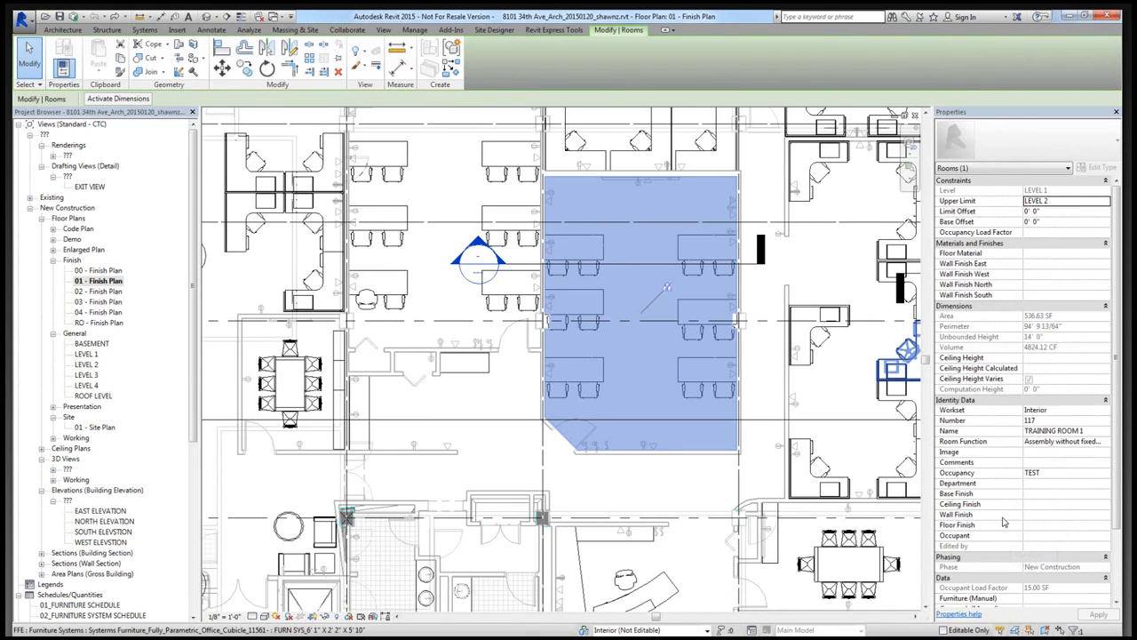
left_click(1038, 504)
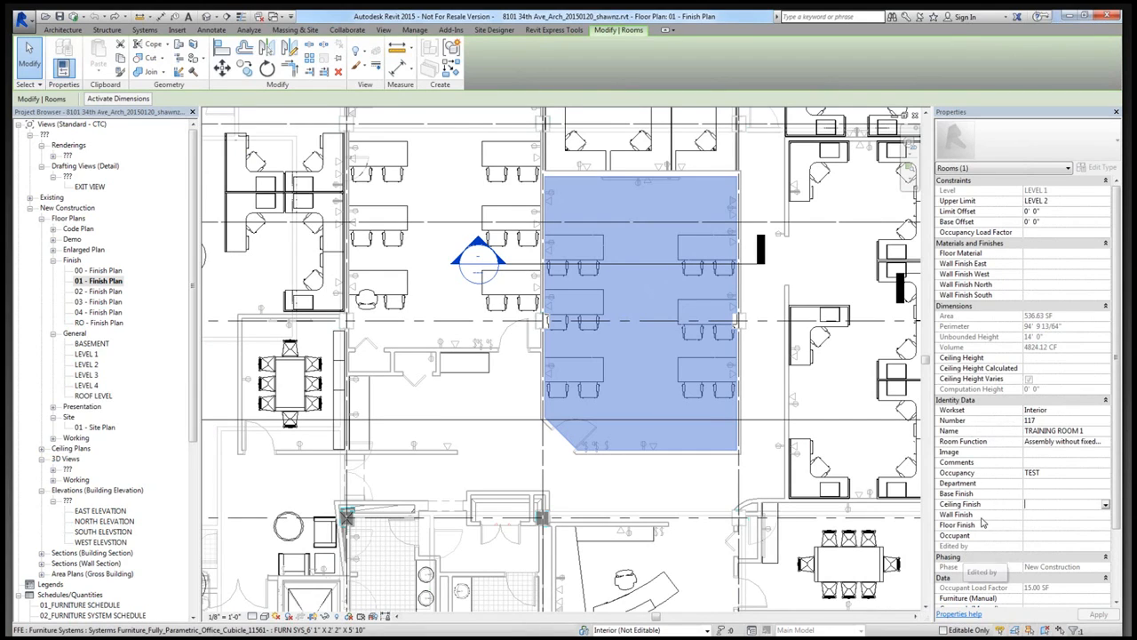
left_click(1045, 525)
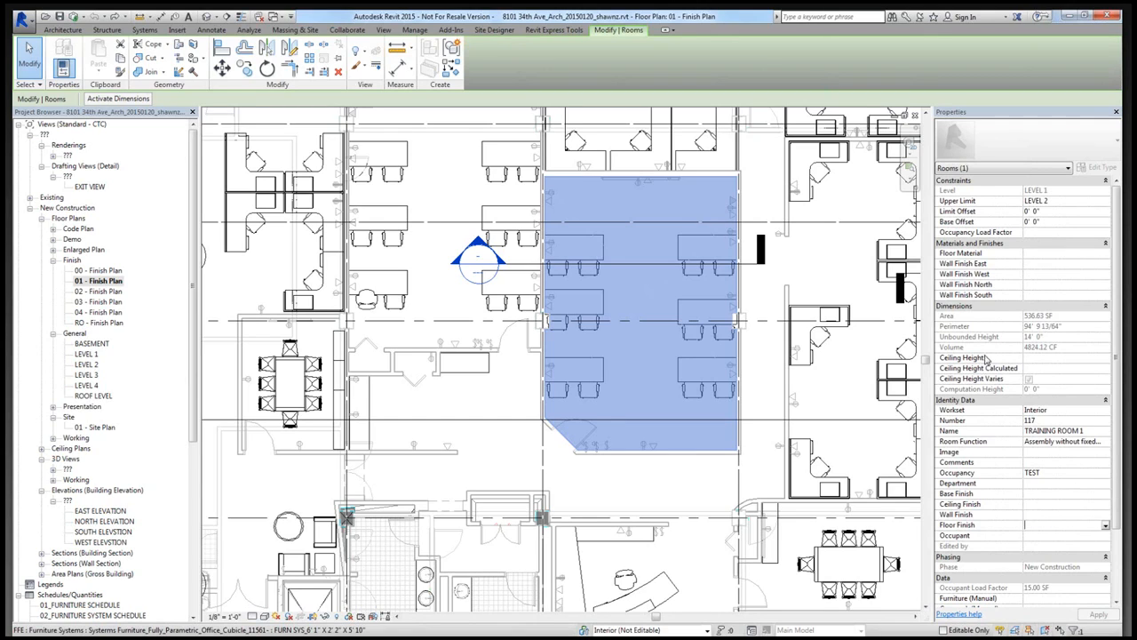
left_click(1043, 358)
type("gfhjfghj")
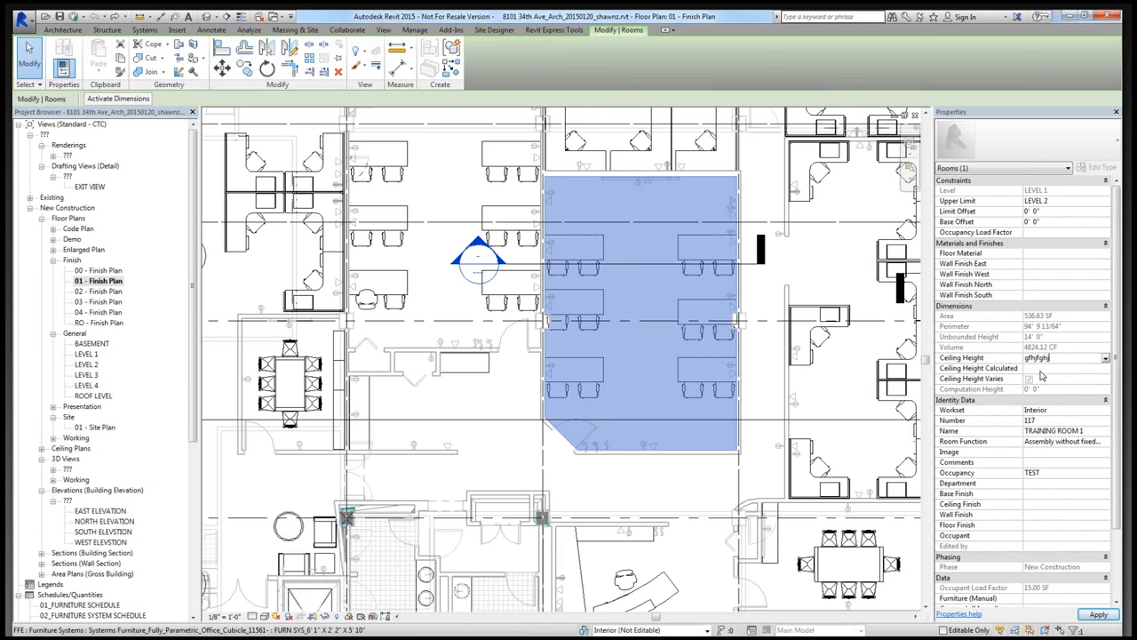
key("Tab")
- Open the section view through Training Room 1 and examine the room's extents and ceiling height properties there
double_click(460, 273)
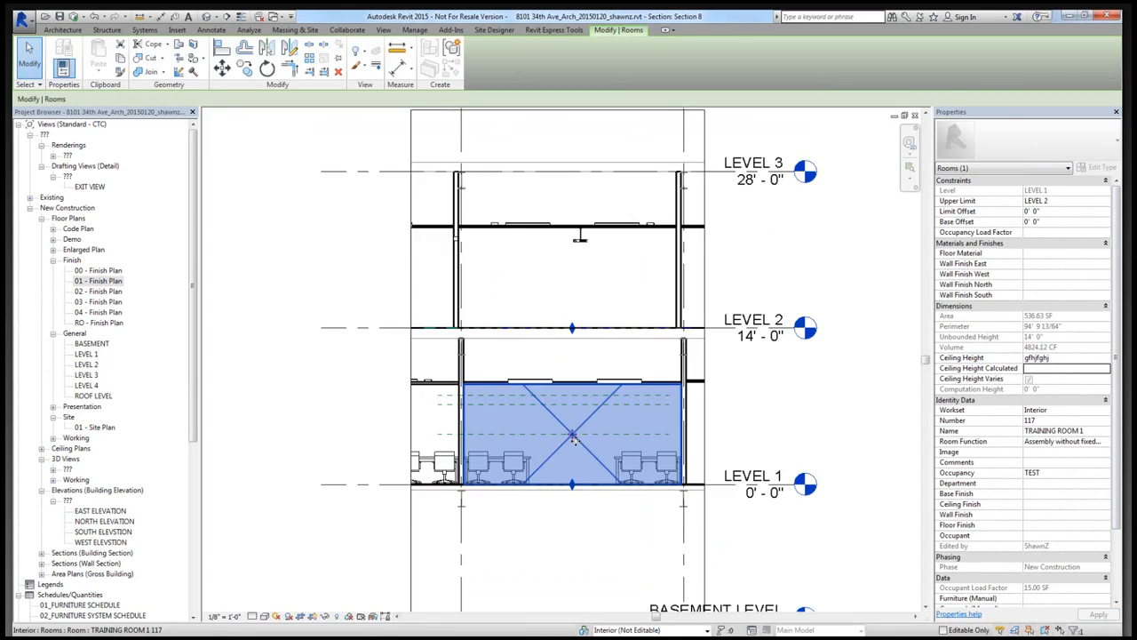
scroll(563, 338, "up", 2)
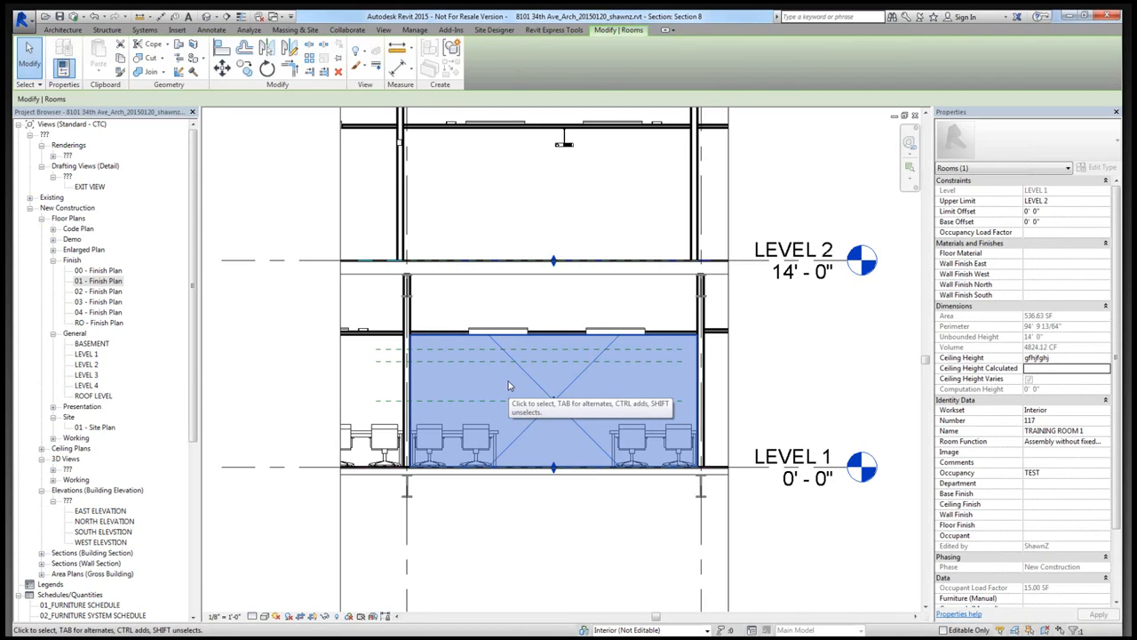
key("Escape")
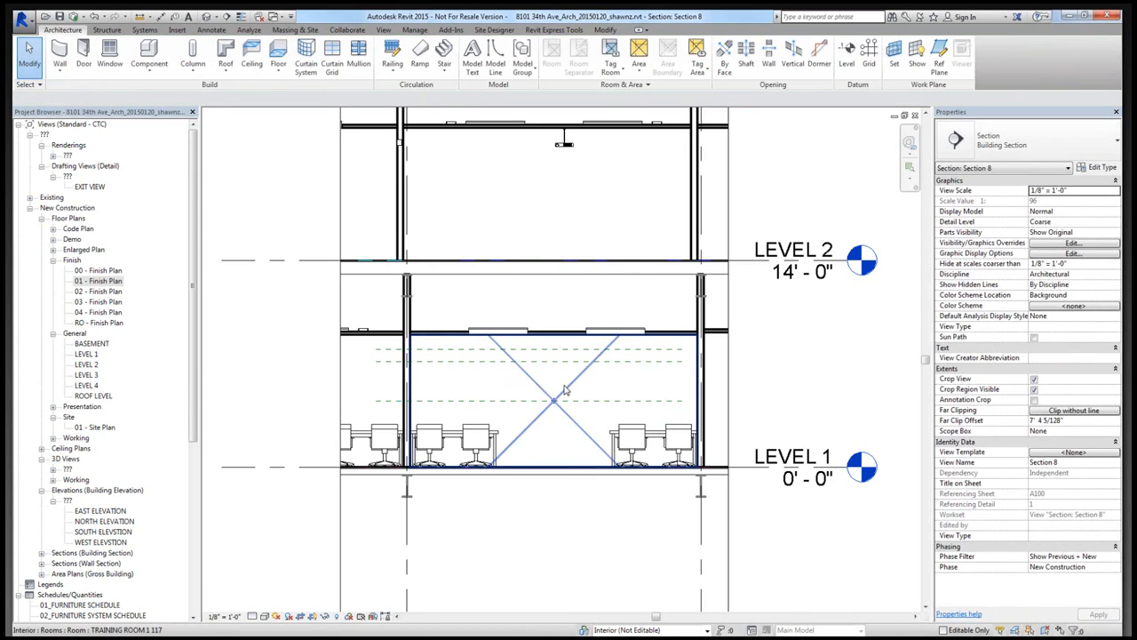
left_click(570, 390)
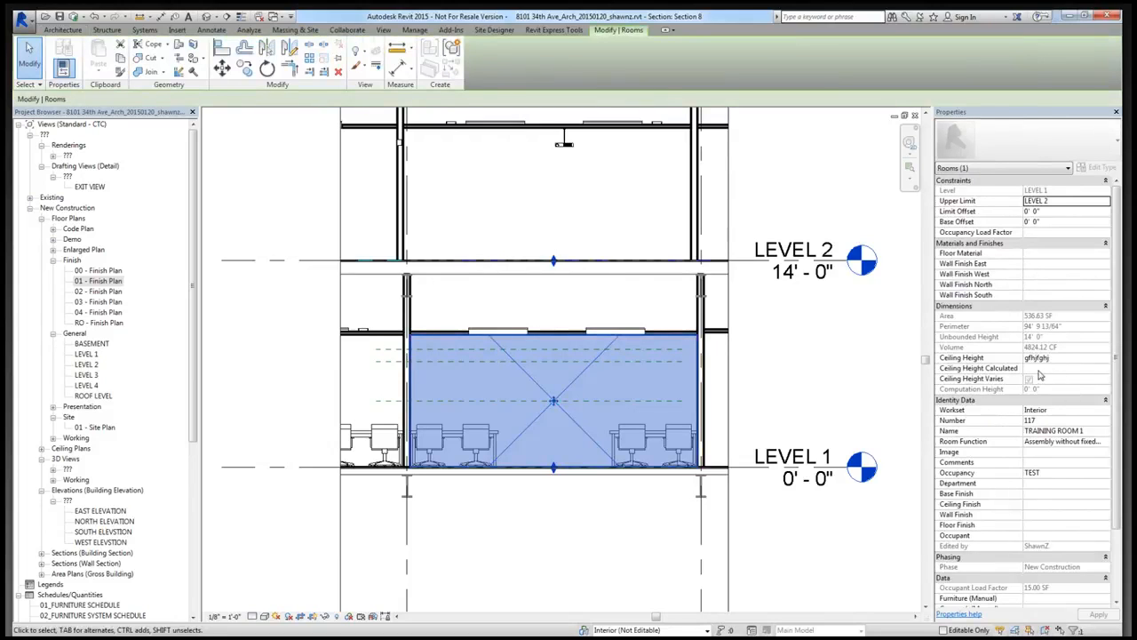
left_click(1034, 370)
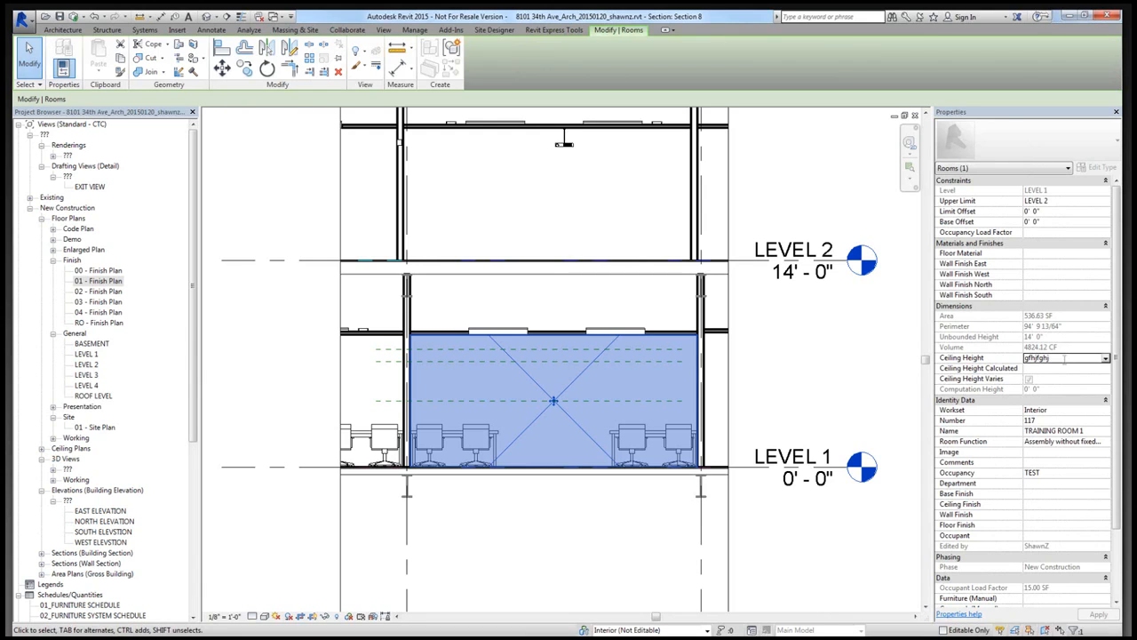
left_click(575, 389)
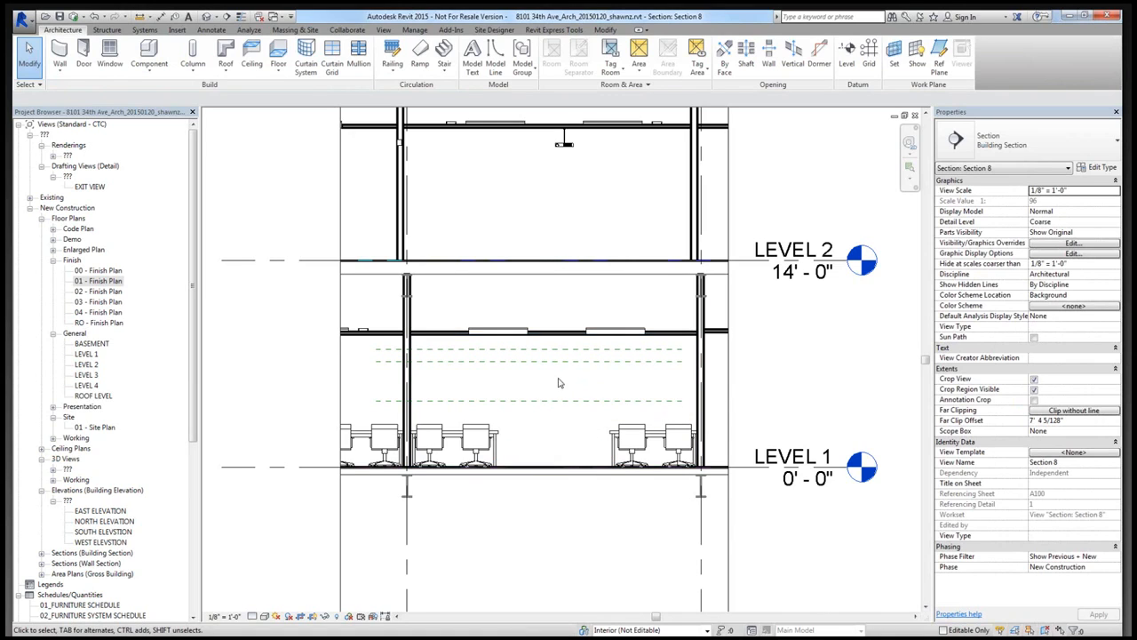
- Return to the 01 - Finish Plan view and set Training Room 1's Floor Material to CPT-1
double_click(99, 281)
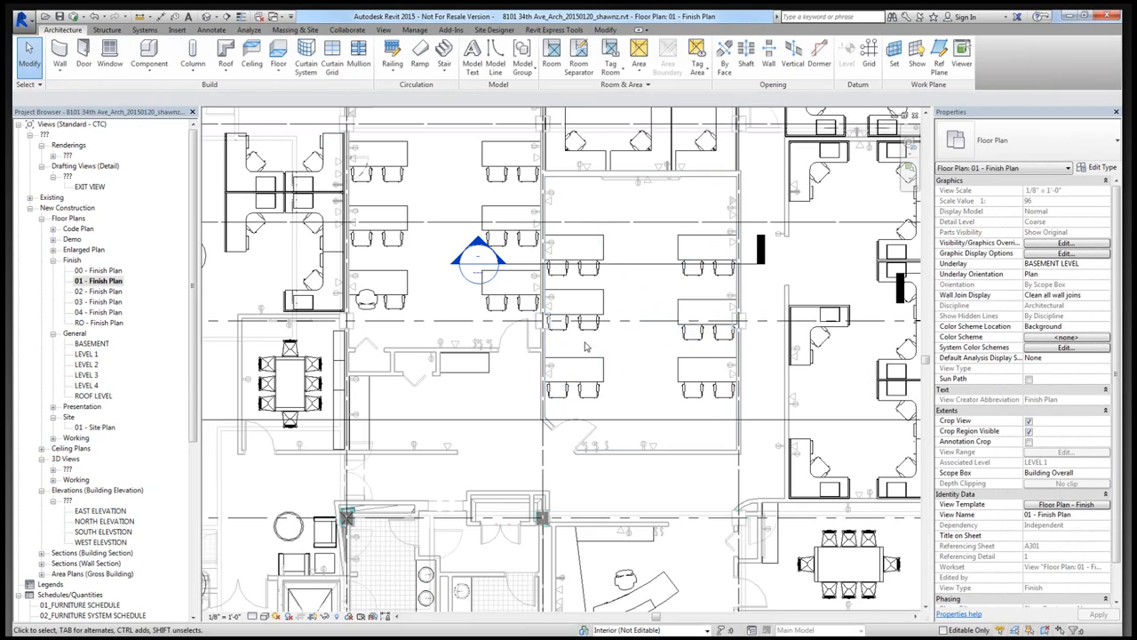
left_click(640, 310)
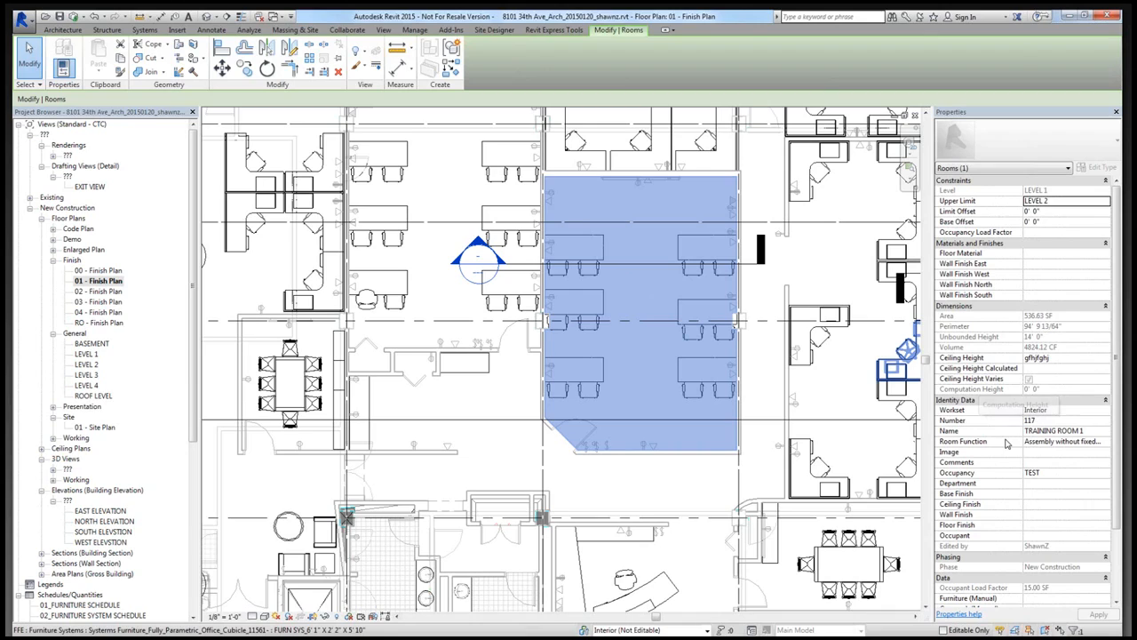
left_click(1044, 255)
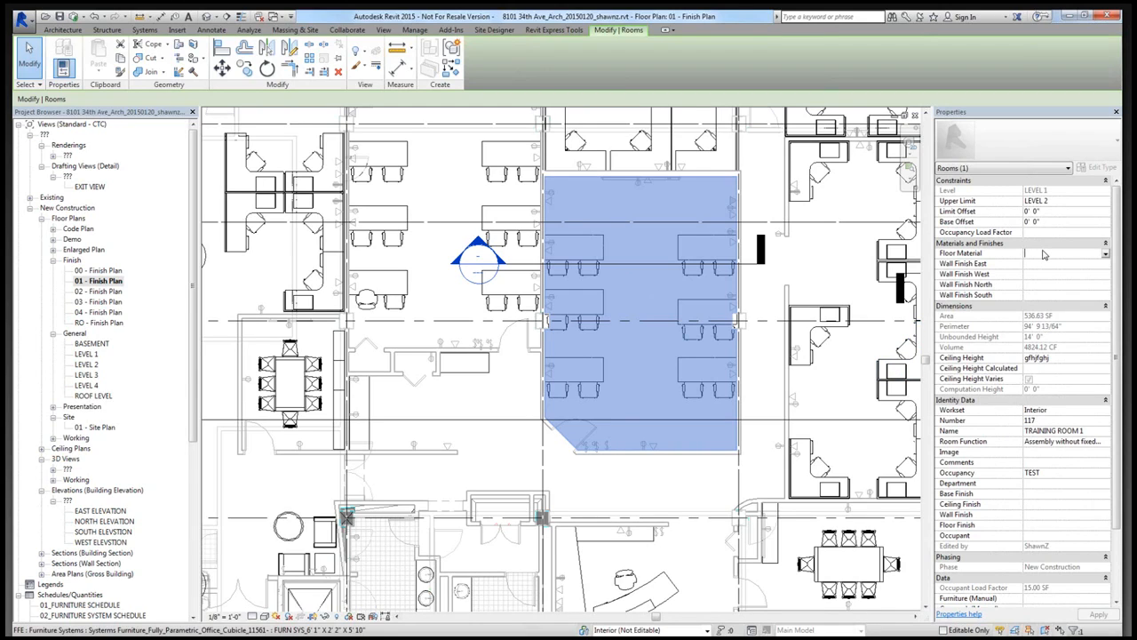
type("CPT-1")
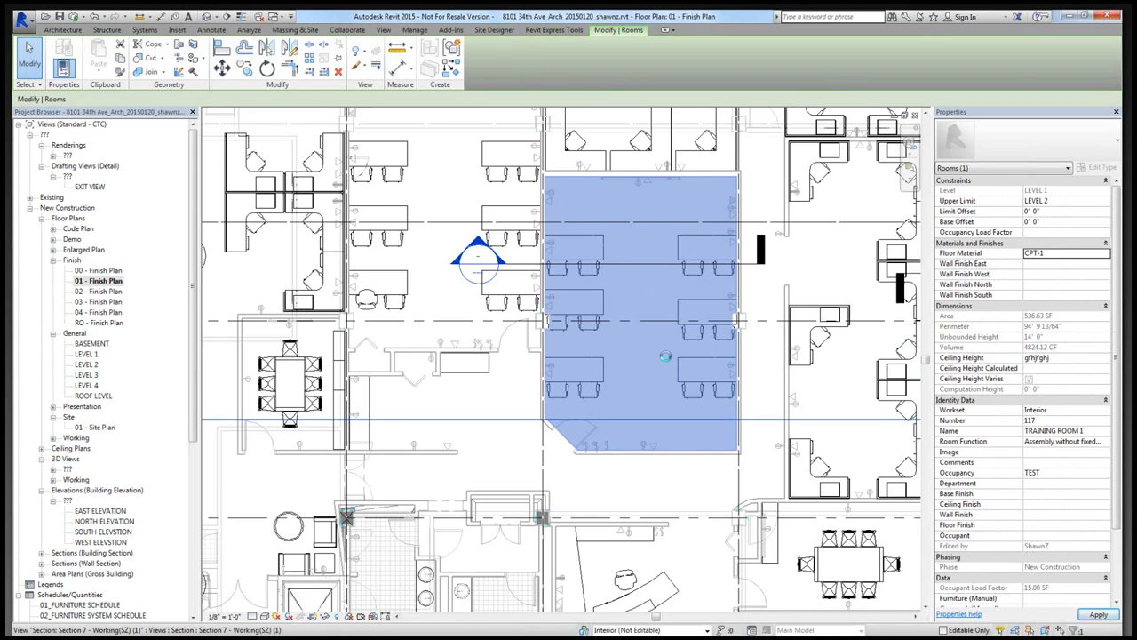
left_click(651, 393)
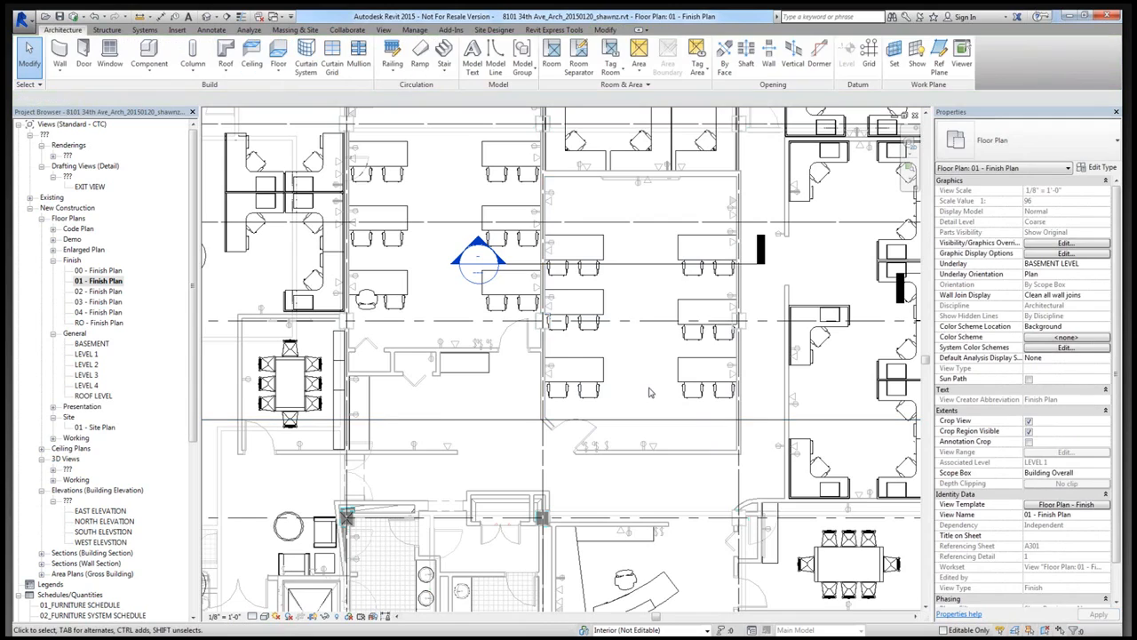
- Open the Room Finish Schedule from the project's schedules
left_click(191, 381)
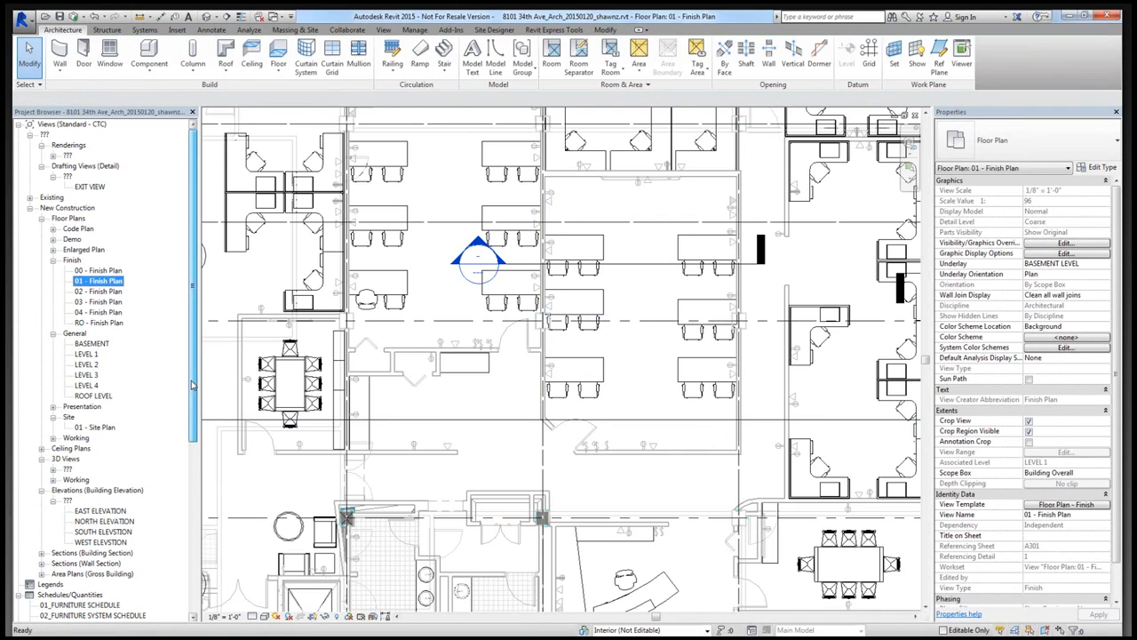
left_click_drag(191, 384, 180, 507)
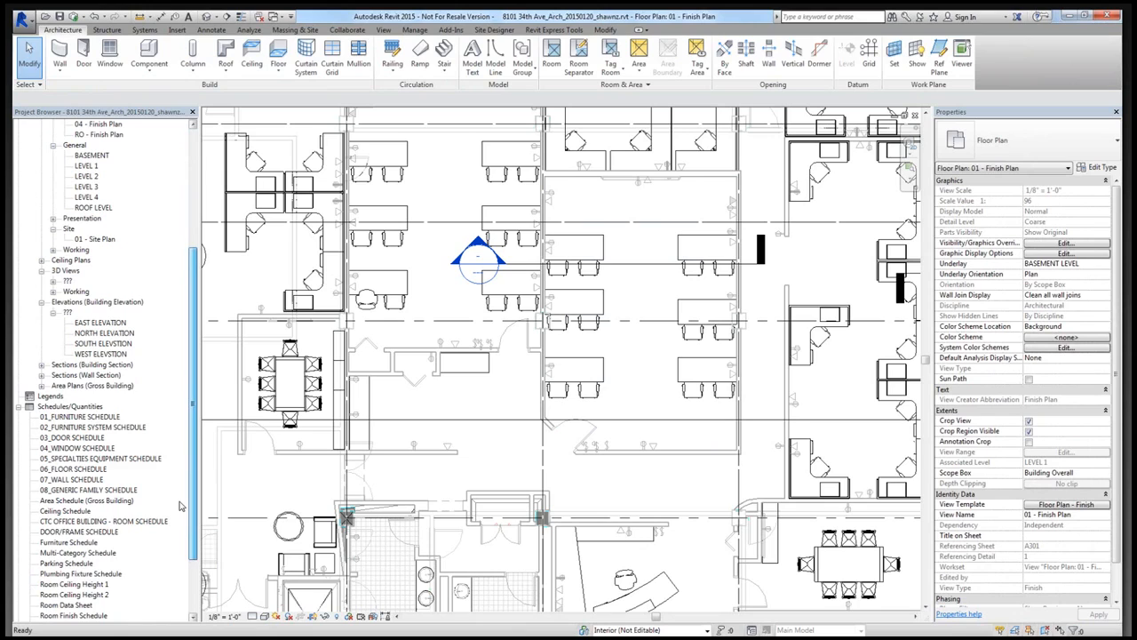
scroll(179, 506, "down", 1)
double_click(72, 595)
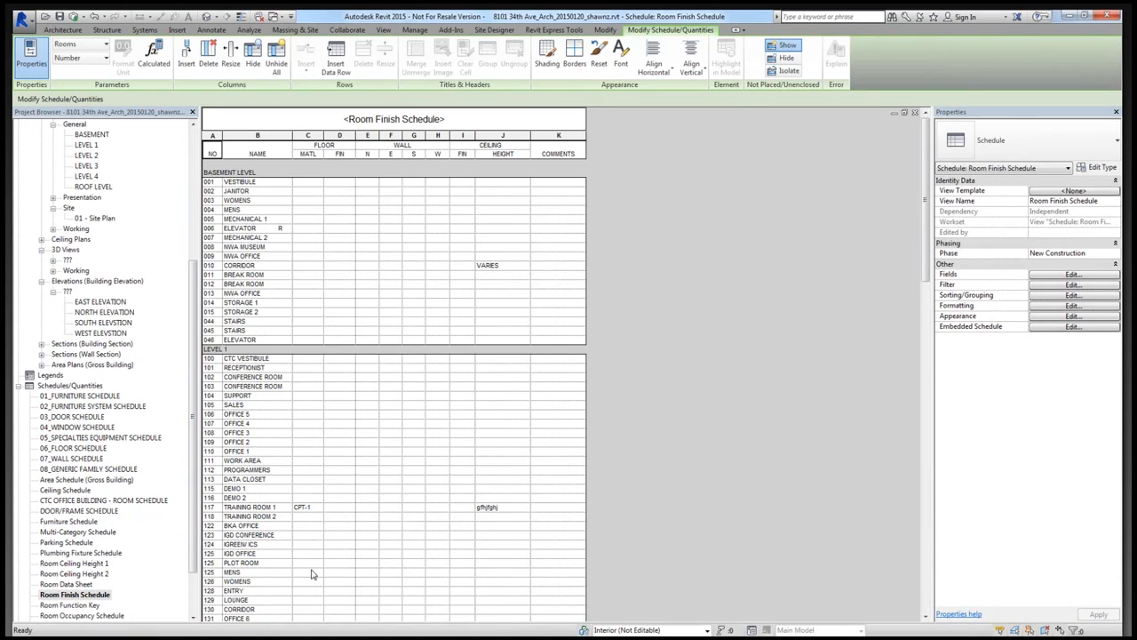
- Set the floor material of Training Room 2 to CPT-2 in the schedule
left_click(309, 519)
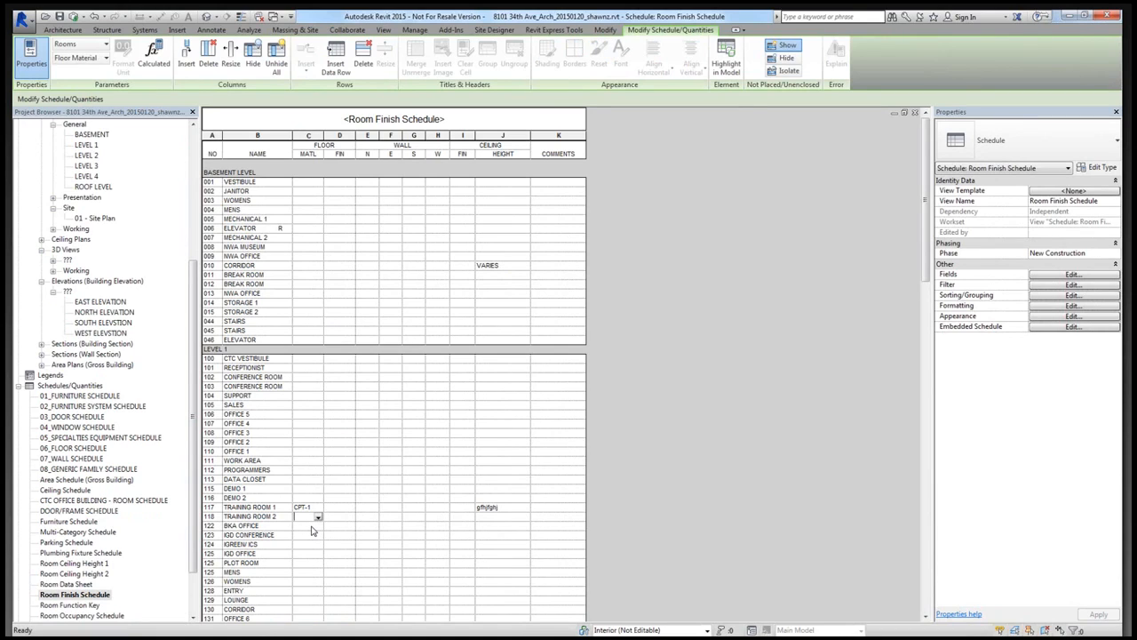
type("SPT")
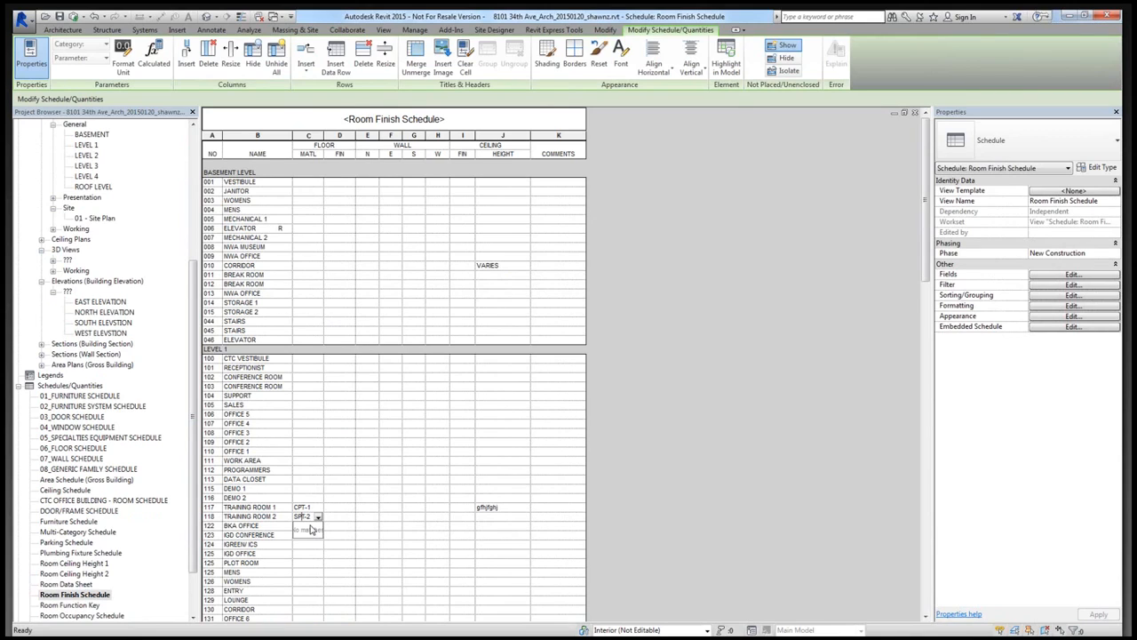
key("Return")
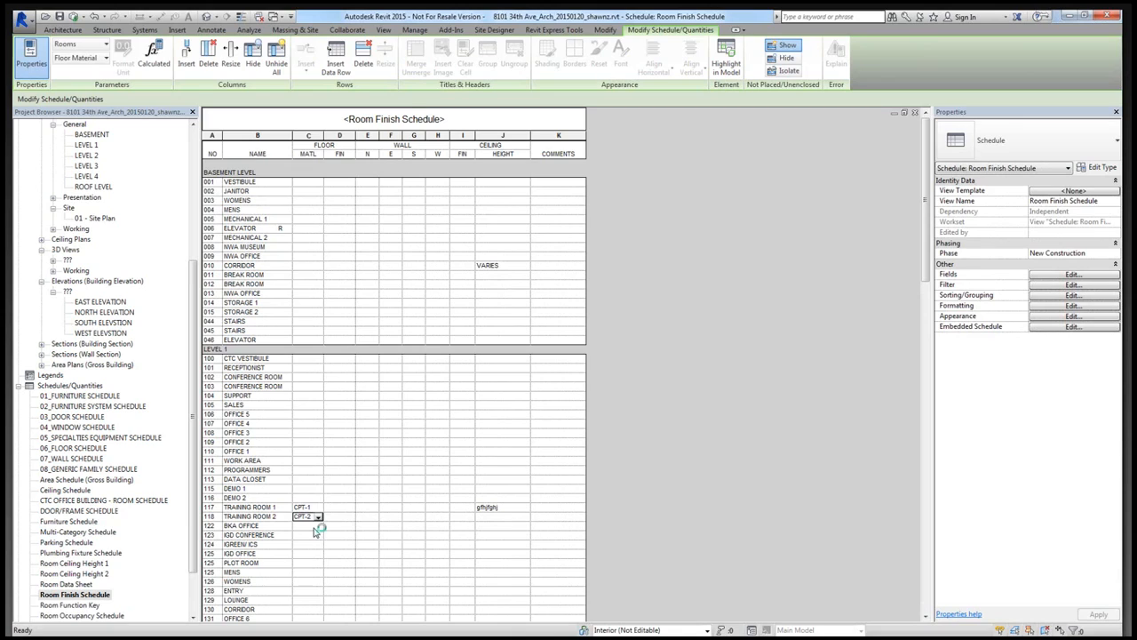
- Look at the floor material choices offered for Office 4 and check other editable finish cells in the schedule
left_click(308, 414)
left_click(318, 424)
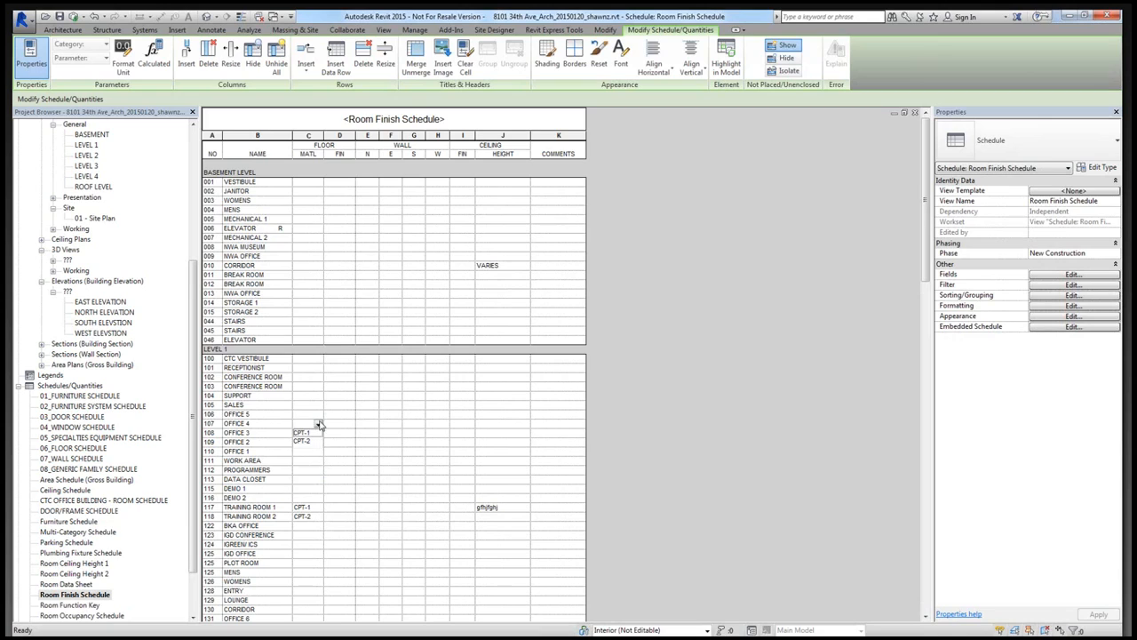
left_click(318, 425)
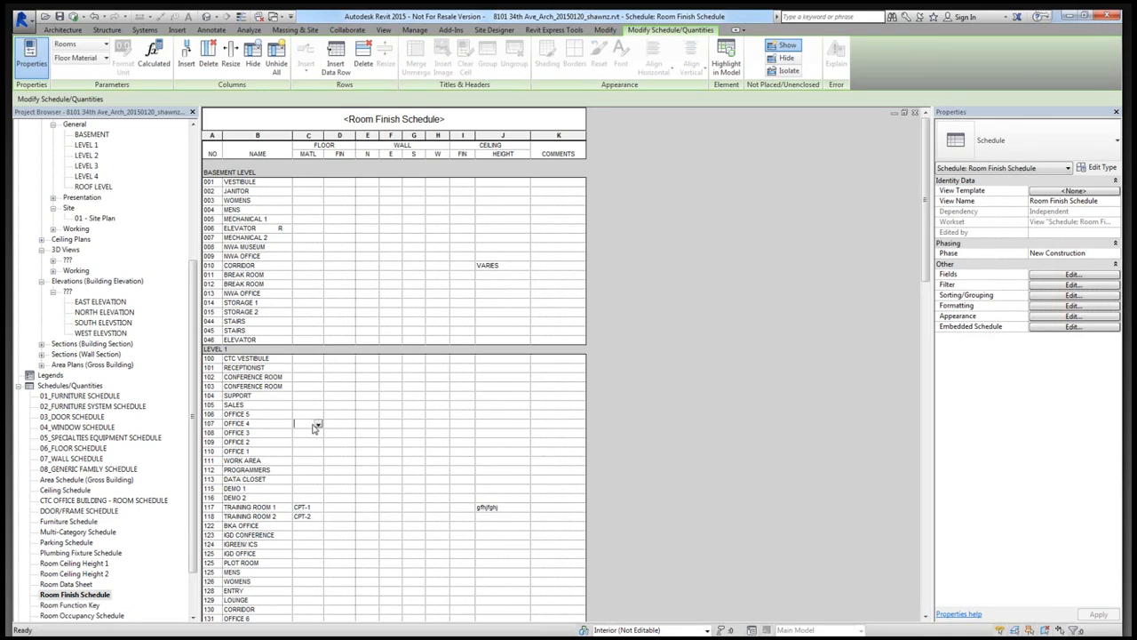
left_click(313, 434)
left_click(366, 443)
left_click(419, 480)
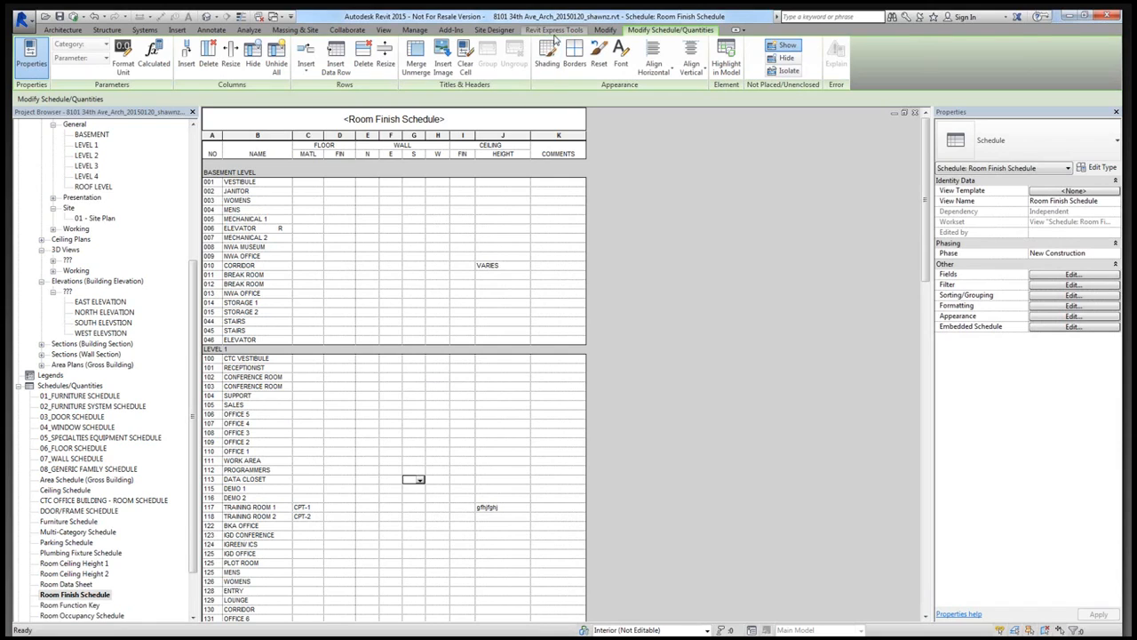
- Start Spreadsheet Link, show the available schedules and add the Room Finish Schedule to the selected ones
left_click(554, 32)
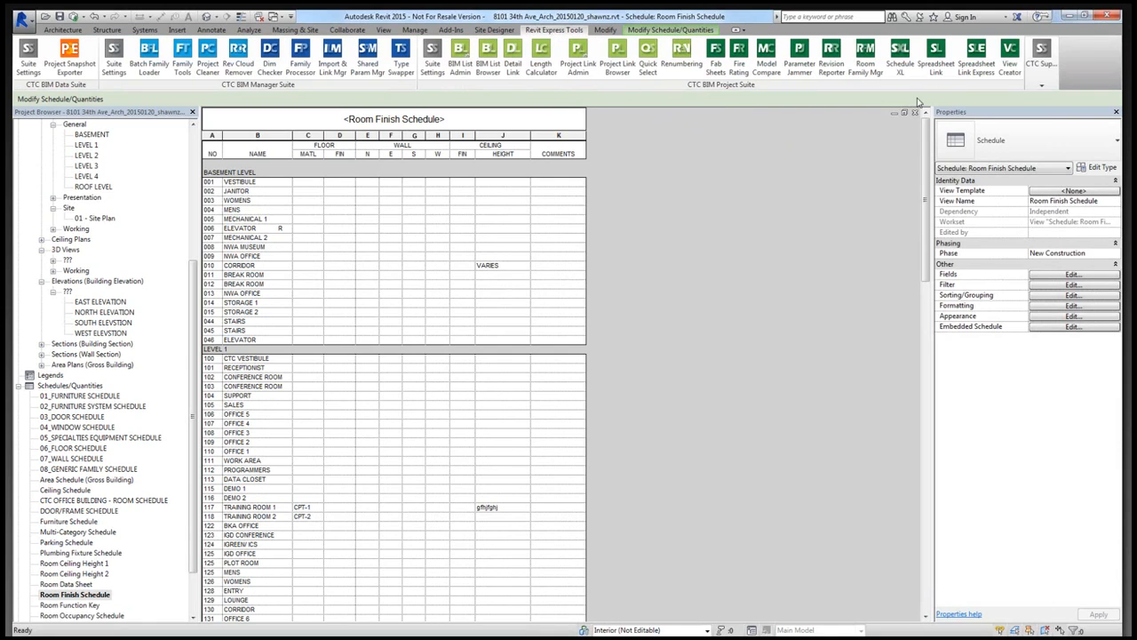
left_click(933, 74)
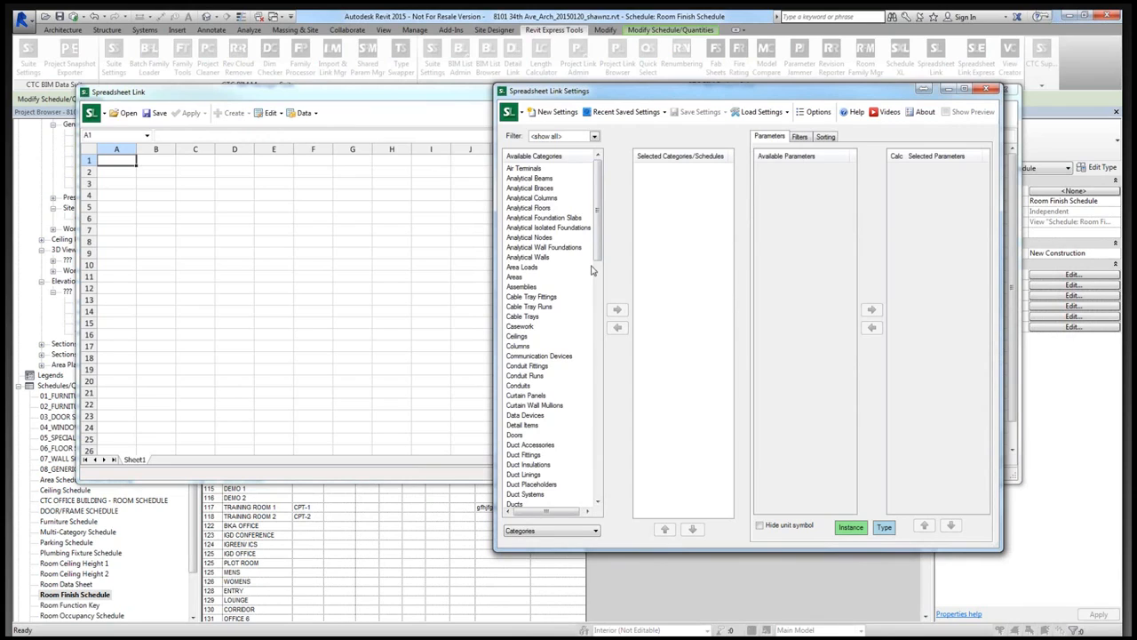
left_click(566, 533)
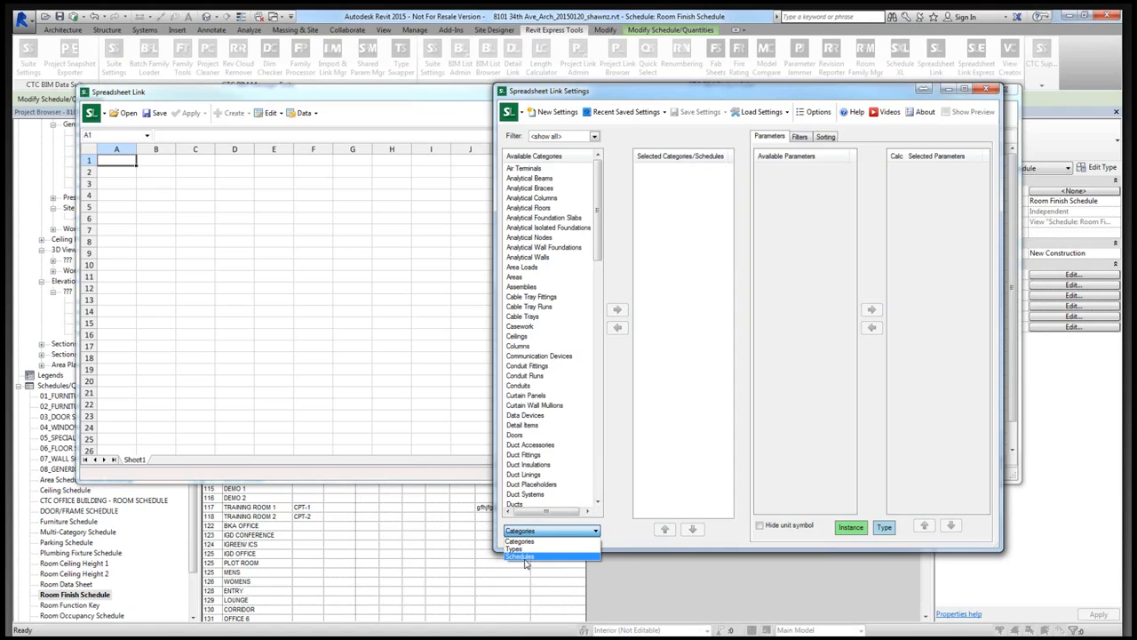
left_click(524, 557)
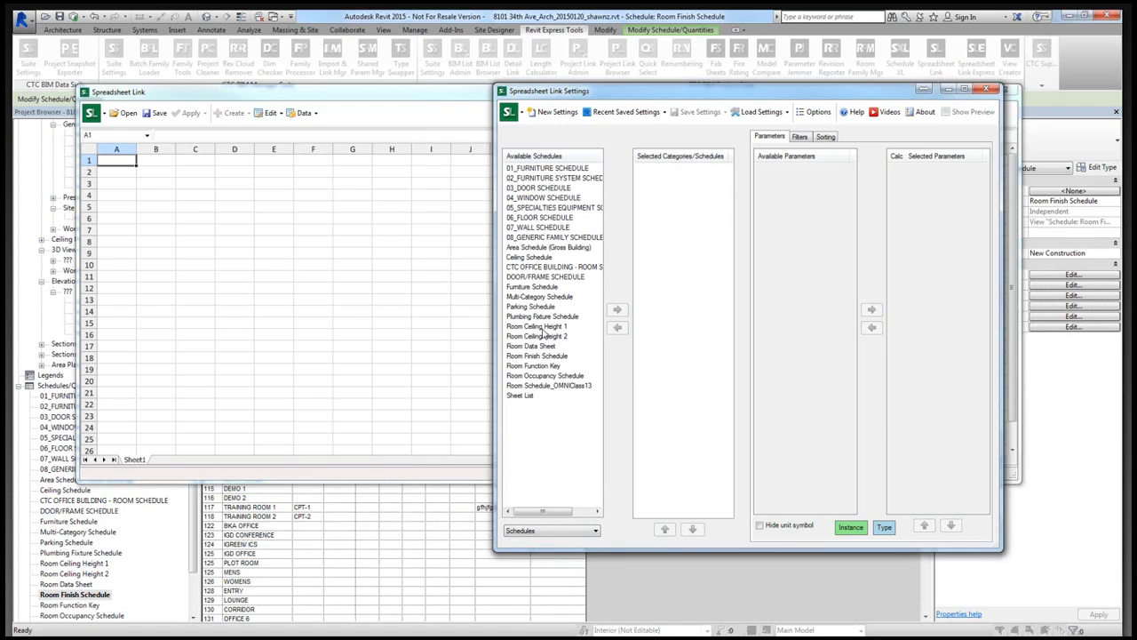
left_click(536, 355)
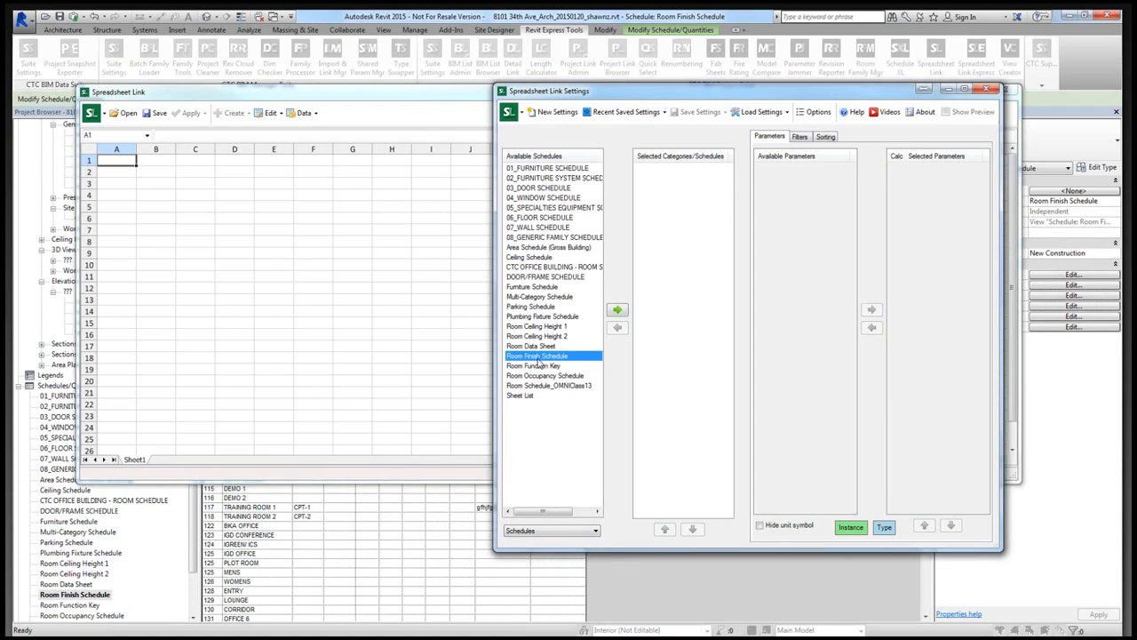
left_click(618, 313)
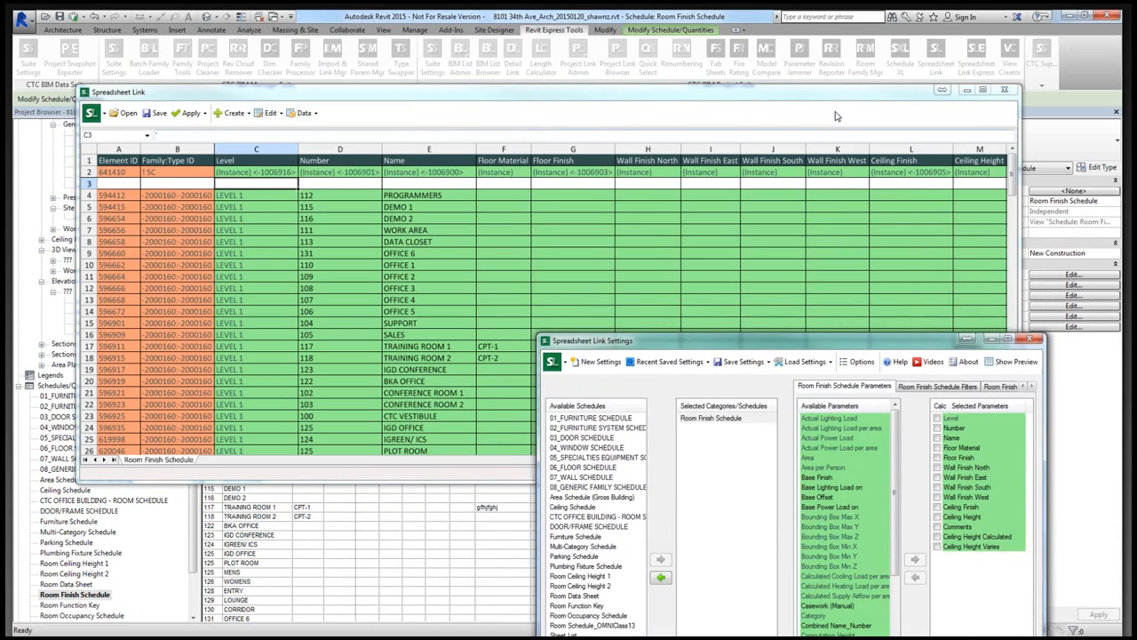
- Review the Room Finish Schedule's floor, wall and ceiling columns in the linked spreadsheet, across to Ceiling Height Varies
left_click(835, 116)
left_click_drag(815, 462, 884, 462)
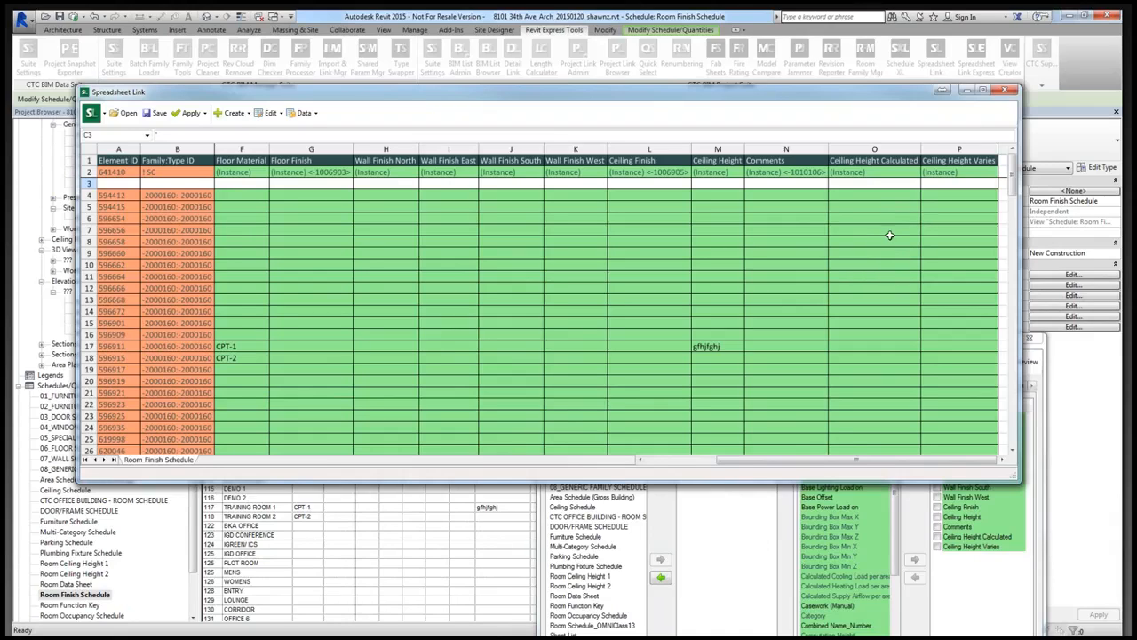
left_click_drag(857, 459, 761, 469)
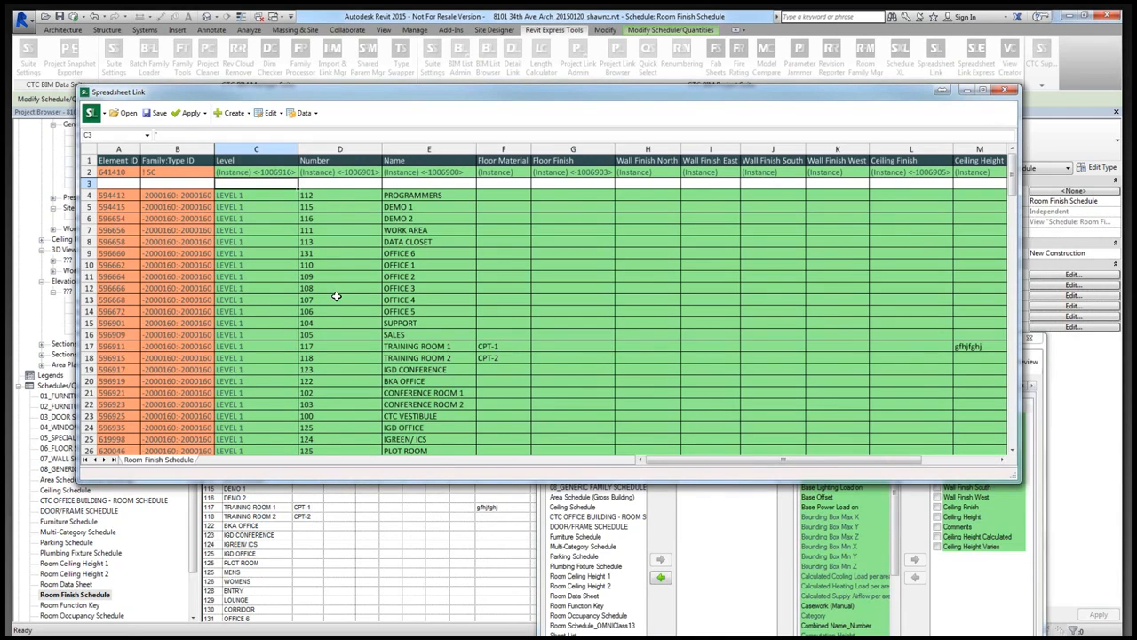
- Try to sort the Room Finish Schedule by Number (Instance) in the Spreadsheet Link settings
left_click(734, 552)
left_click(994, 388)
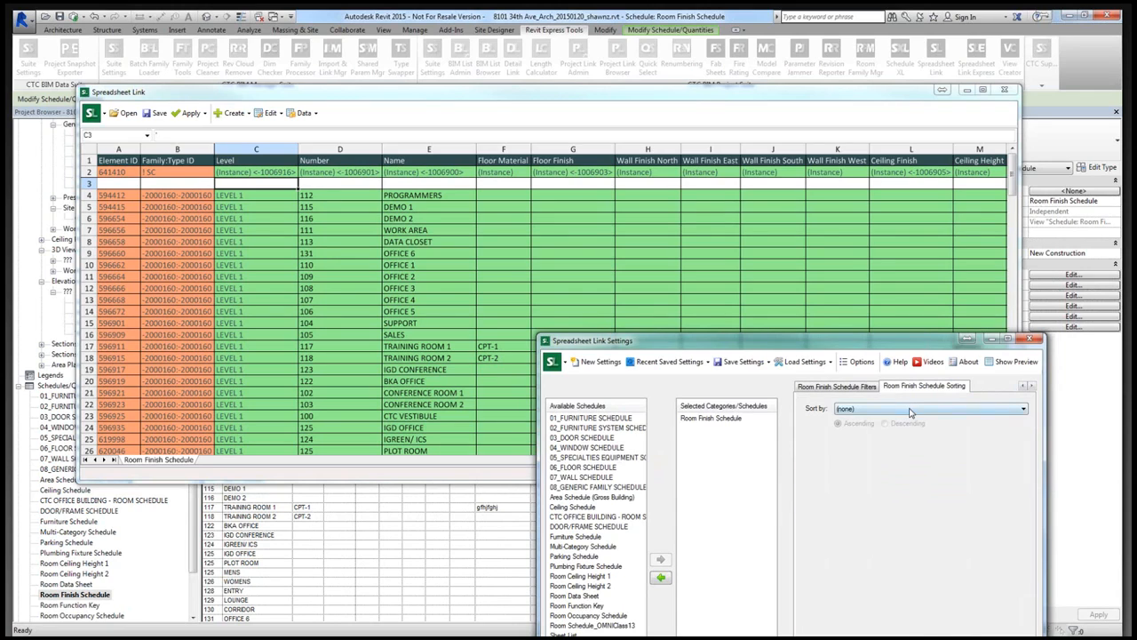
left_click(910, 411)
left_click(902, 439)
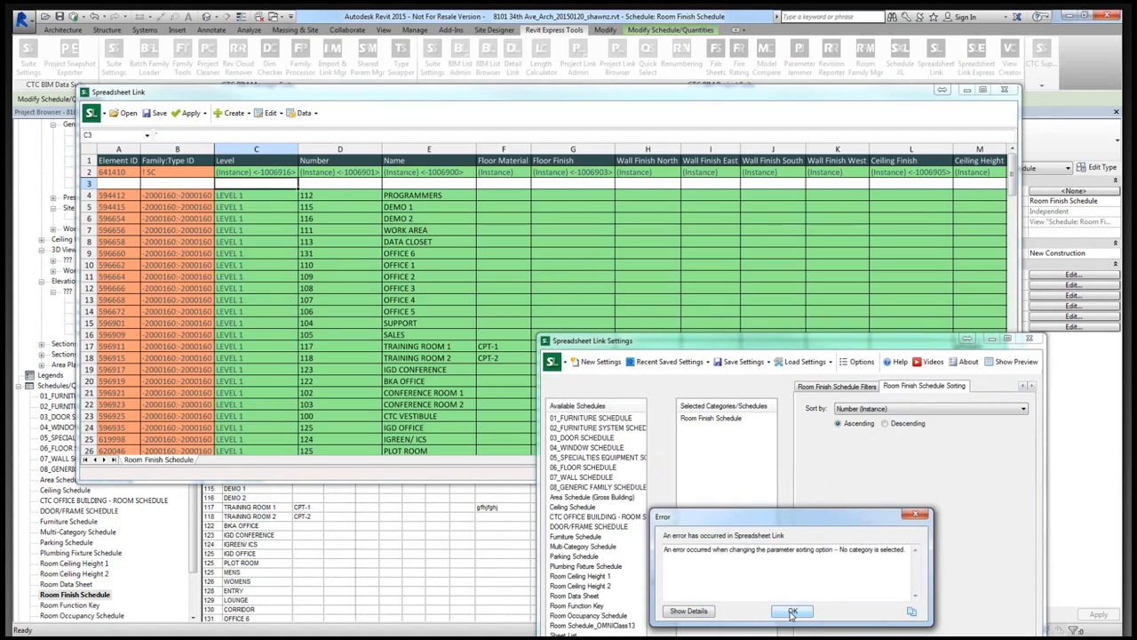
left_click(793, 611)
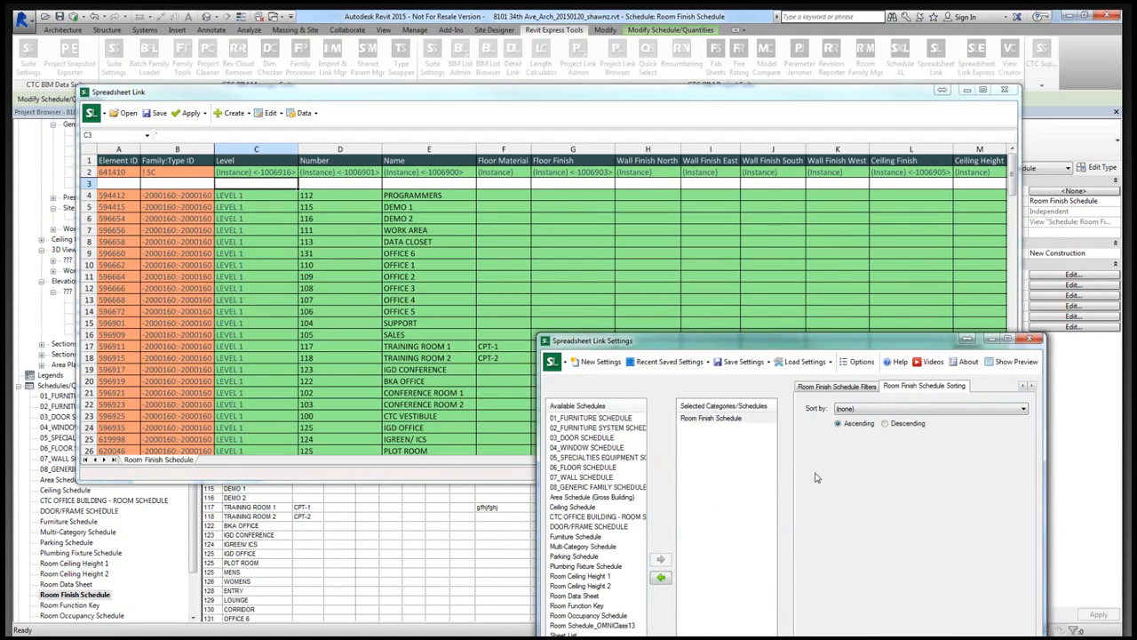
- Examine the filter options and the selected and available parameters for the Room Finish Schedule in the Spreadsheet Link settings
left_click(853, 388)
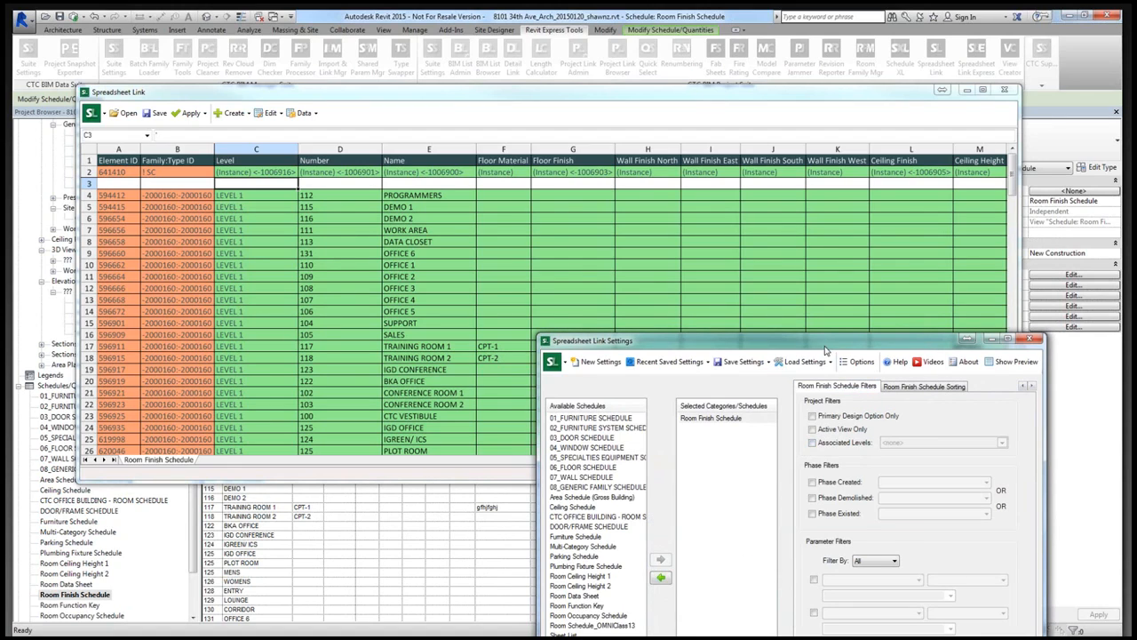
left_click_drag(827, 349, 820, 226)
left_click(724, 296)
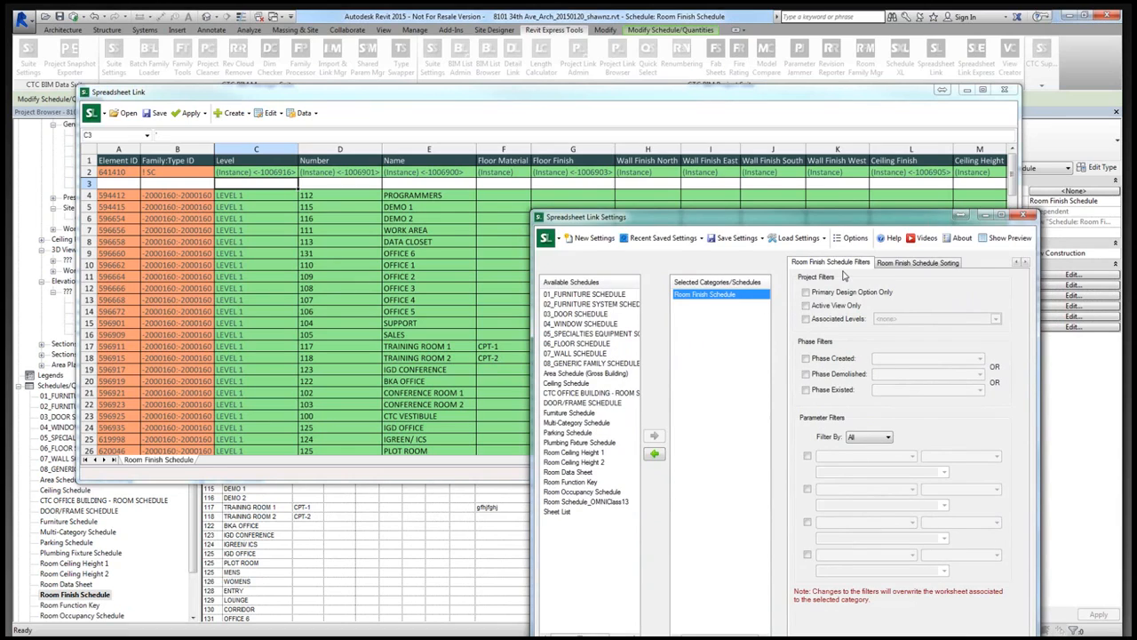
left_click(1016, 264)
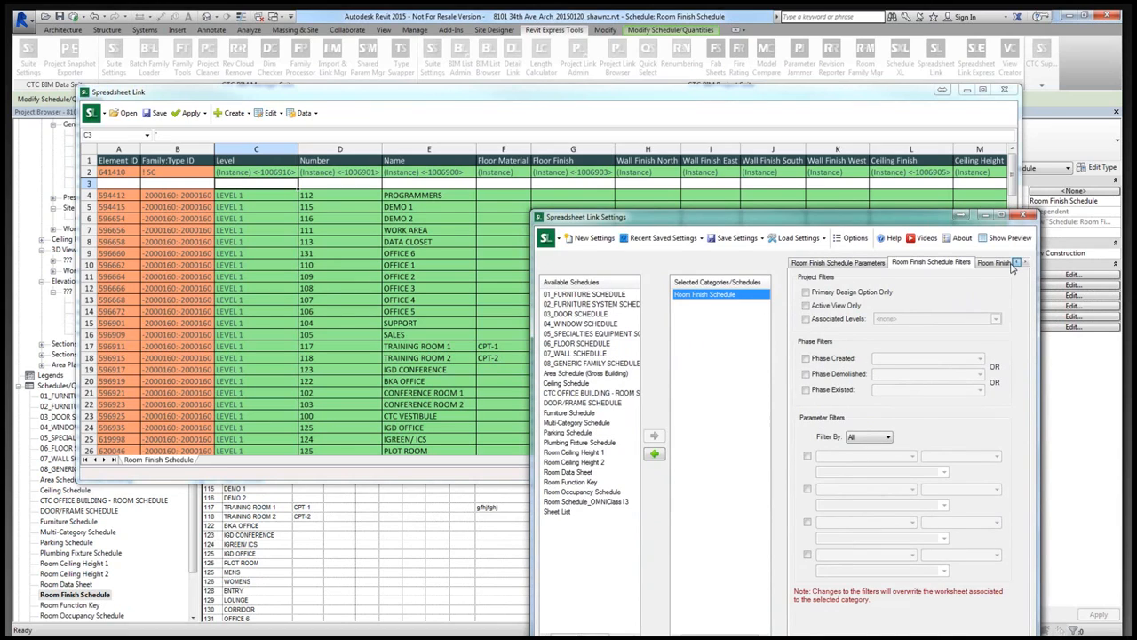
left_click(1012, 264)
left_click(827, 580)
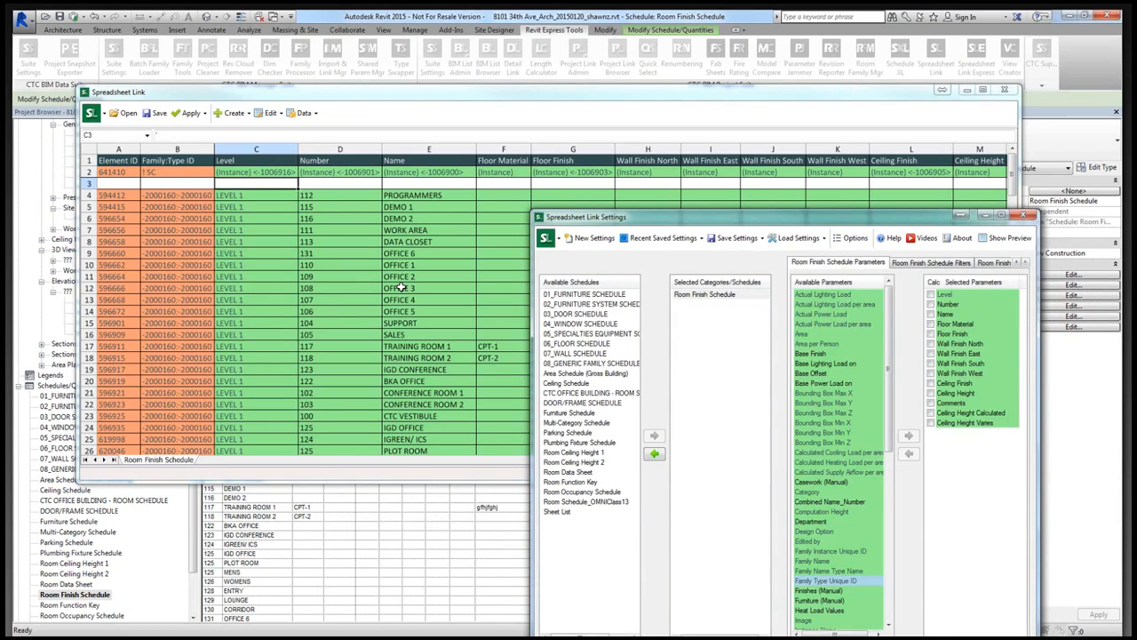
- Save the linked spreadsheet on the Desktop as Room Finish Schedule in xlsx format and open it in Excel
left_click(401, 288)
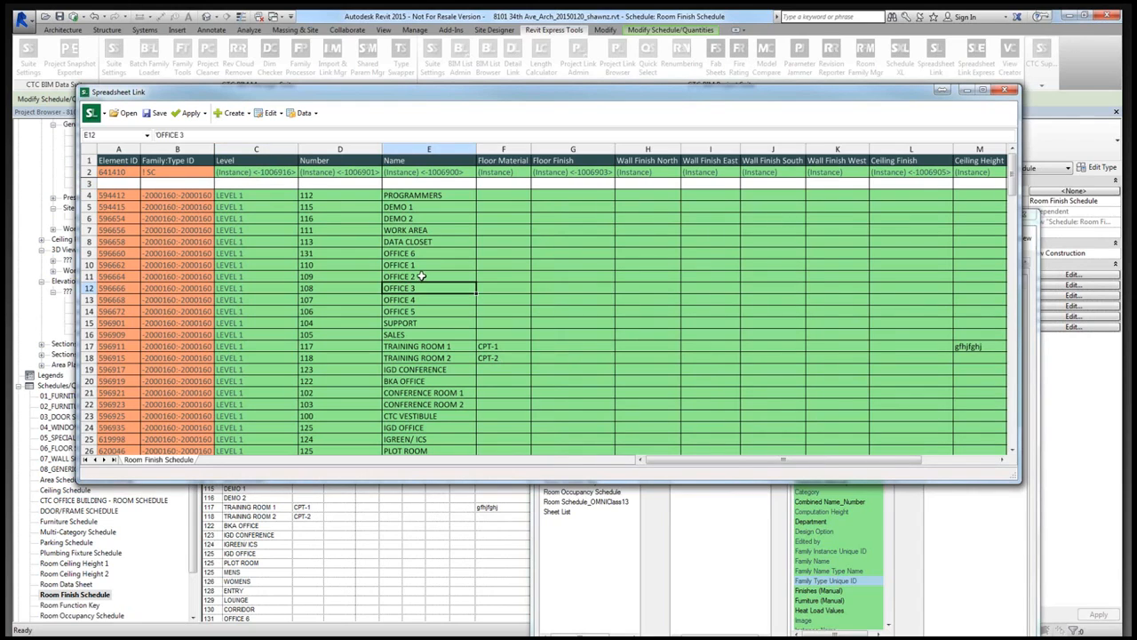
left_click(155, 113)
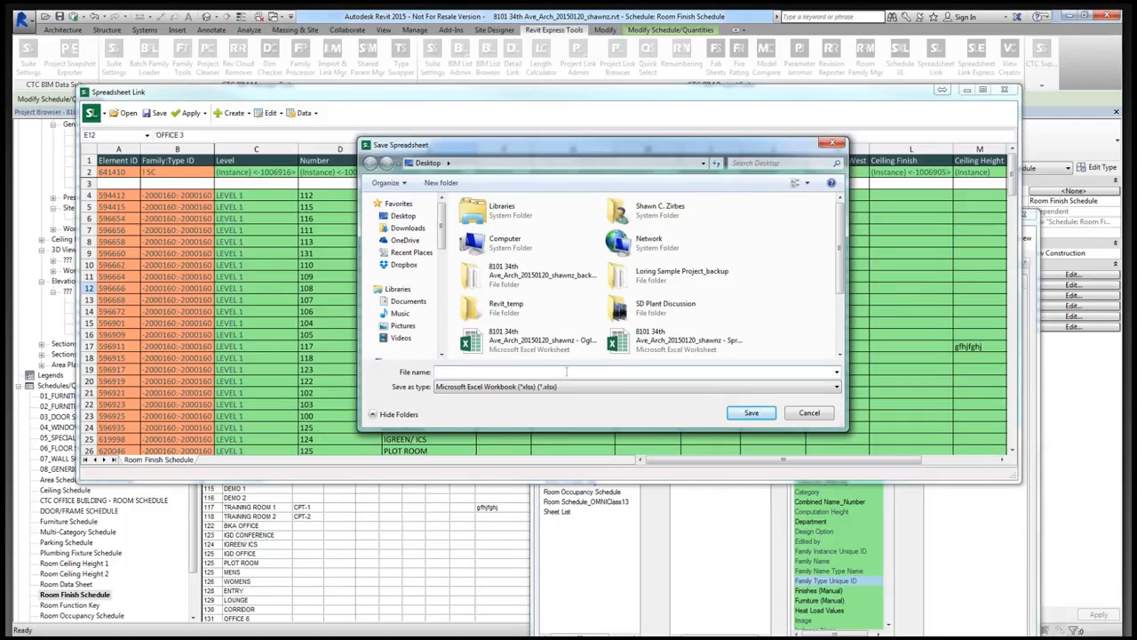
left_click(567, 372)
type("Room Finish Scheudl")
key("BackSpace")
key("BackSpace")
key("BackSpace")
key("Return")
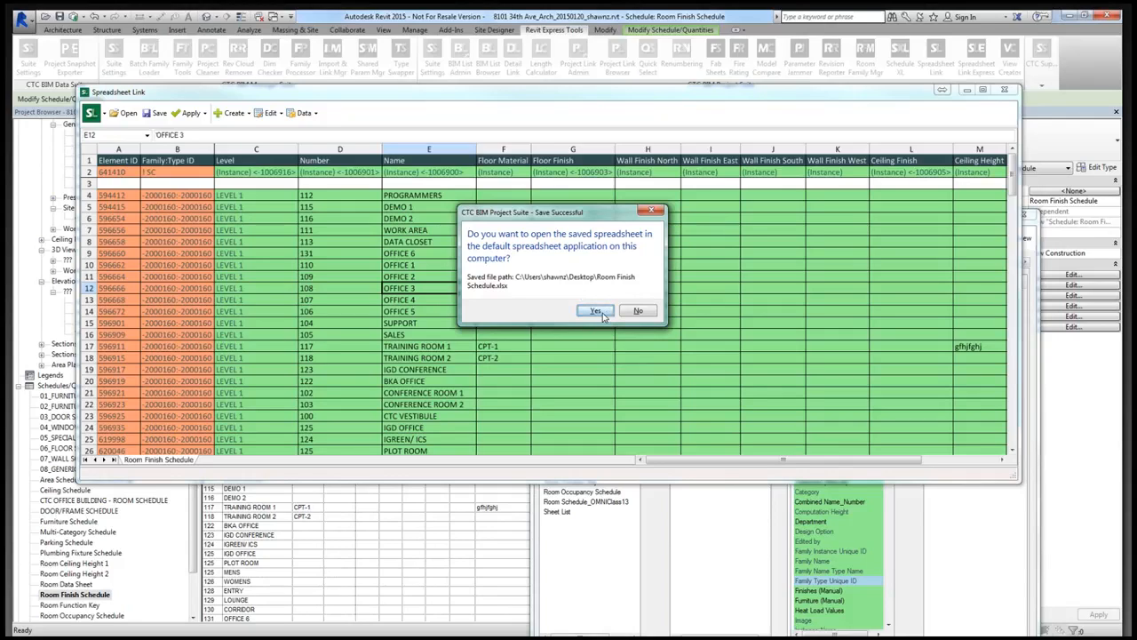
left_click(596, 311)
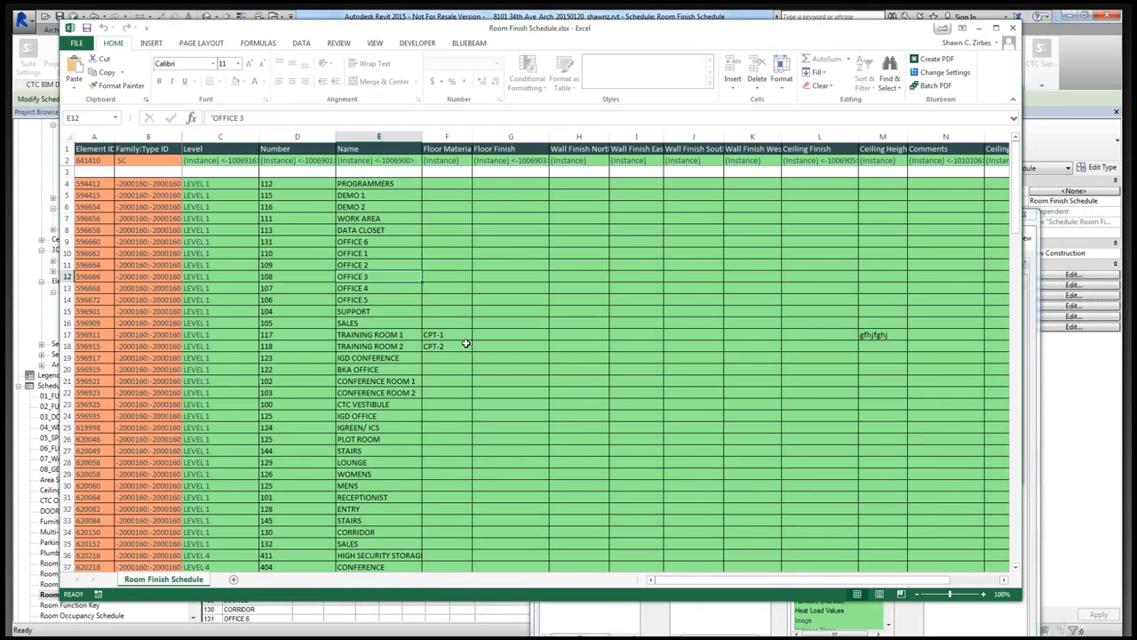
- Copy the CPT-1 floor material from Training Room 1 to Office 6, Office 1 and Office 2
left_click(481, 241)
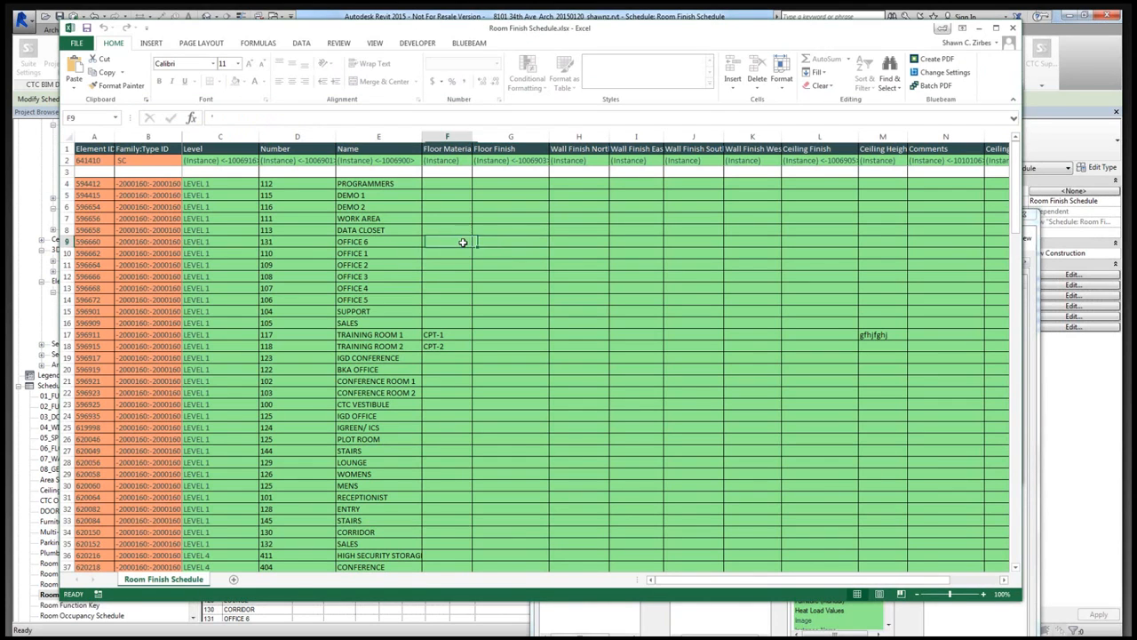
left_click(490, 264)
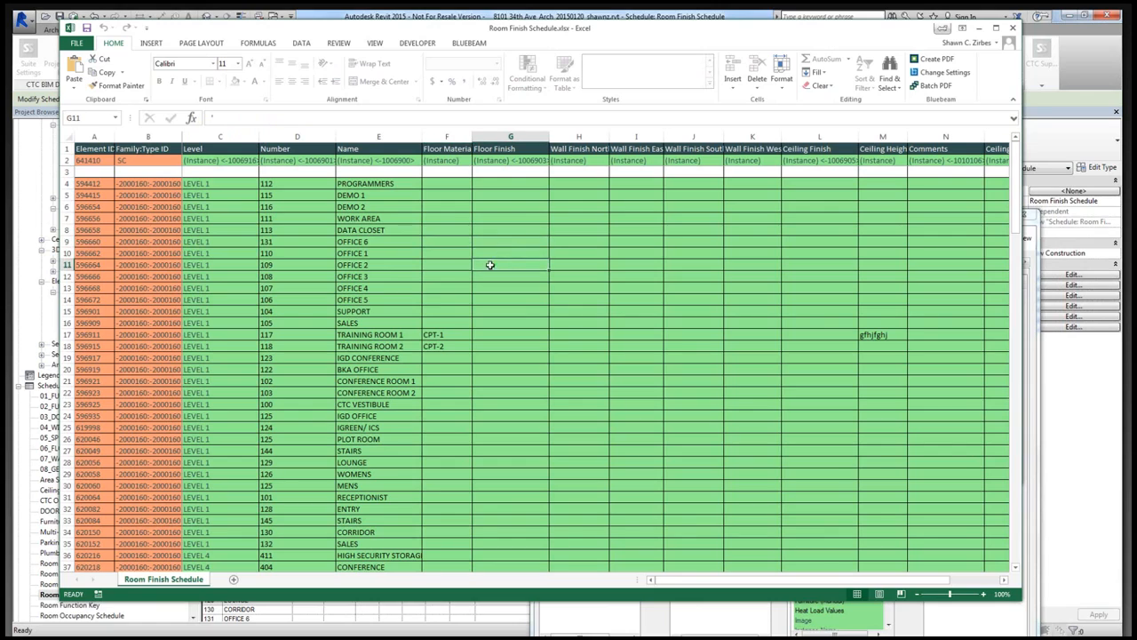
left_click(450, 336)
key("ctrl+c")
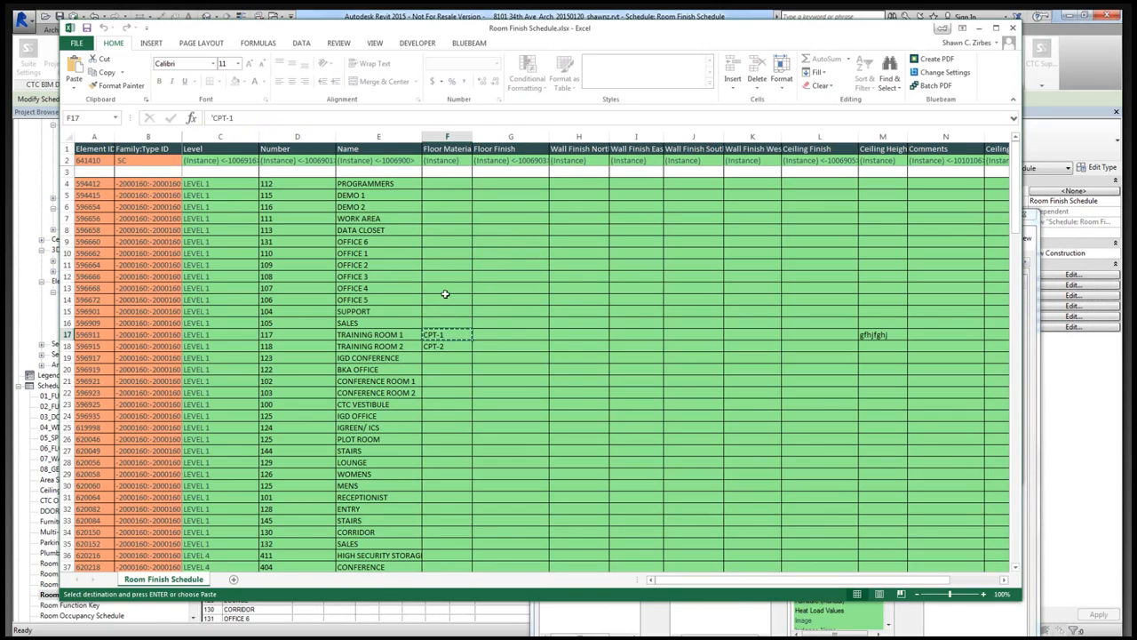
left_click(438, 248)
key("ctrl+v")
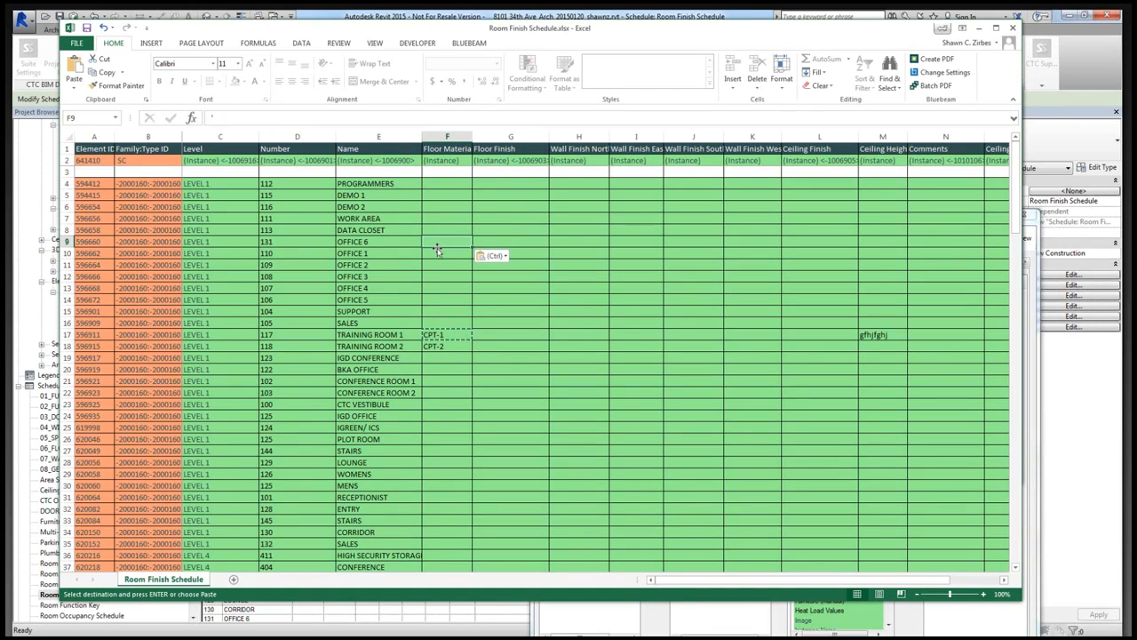
key("Down")
key("ctrl+v")
key("Down")
key("ctrl+v")
left_click(498, 244)
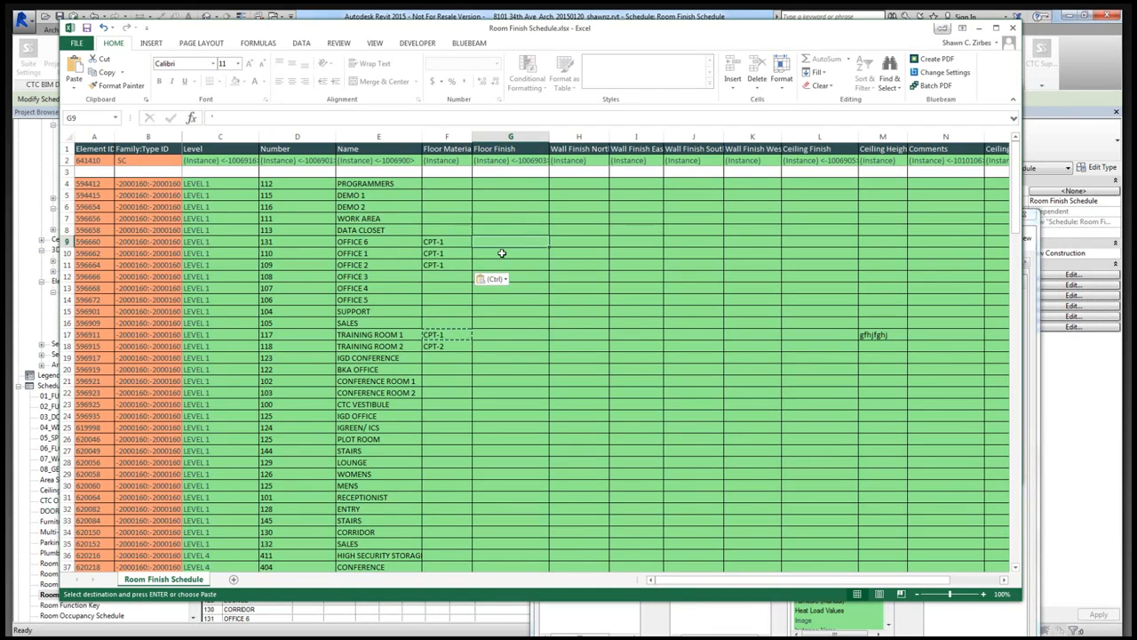
- Set Office 3's floor material to WD-1 and its floor finish to STN-1
left_click(447, 279)
type("WD-1")
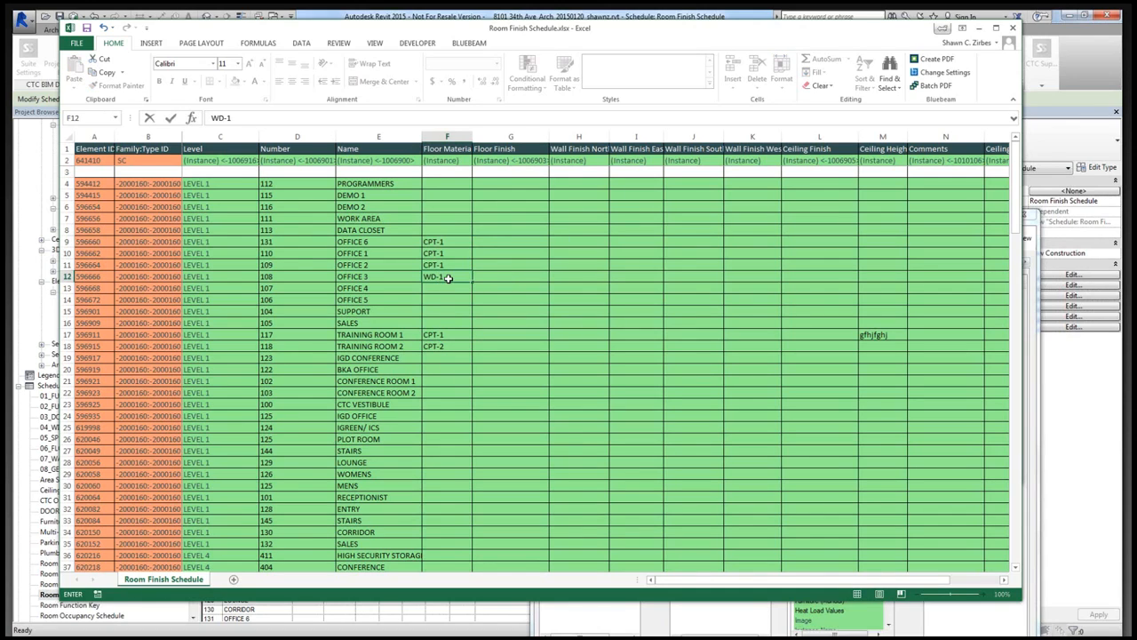
key("Tab")
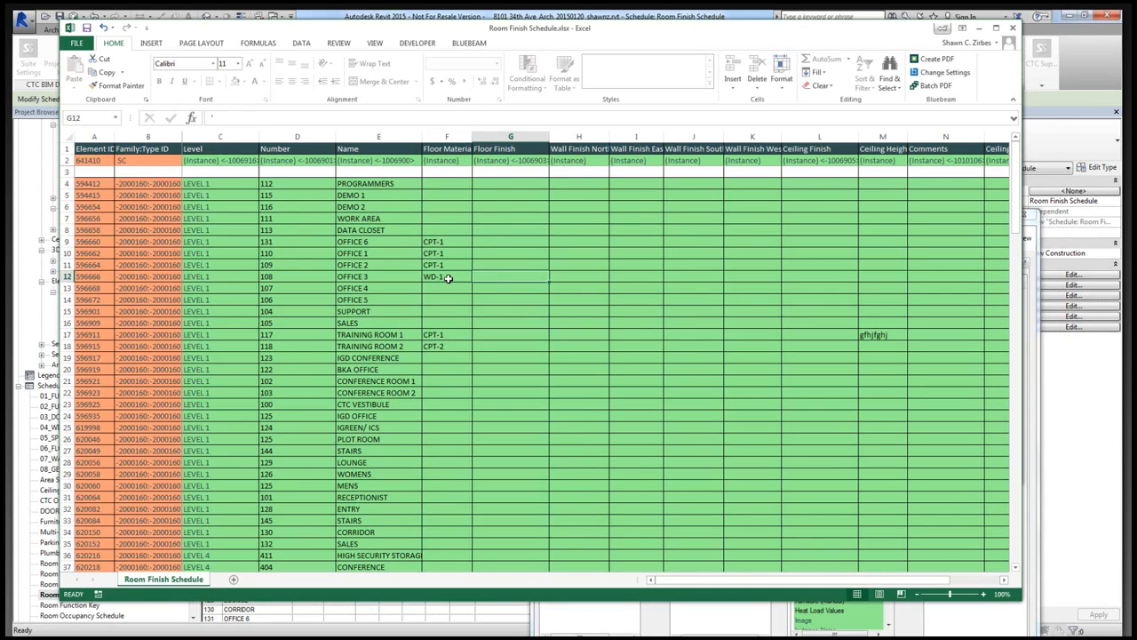
type("STN")
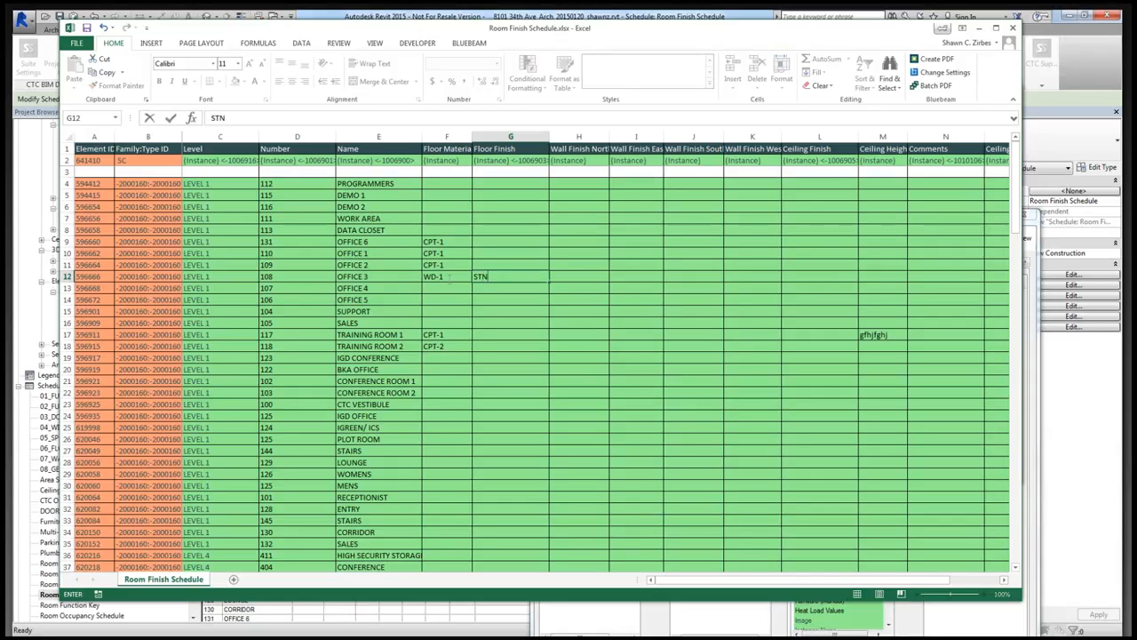
type("-1")
- Copy Office 3's floor material and floor finish to Office 4 and Office 5
left_click_drag(448, 278, 498, 278)
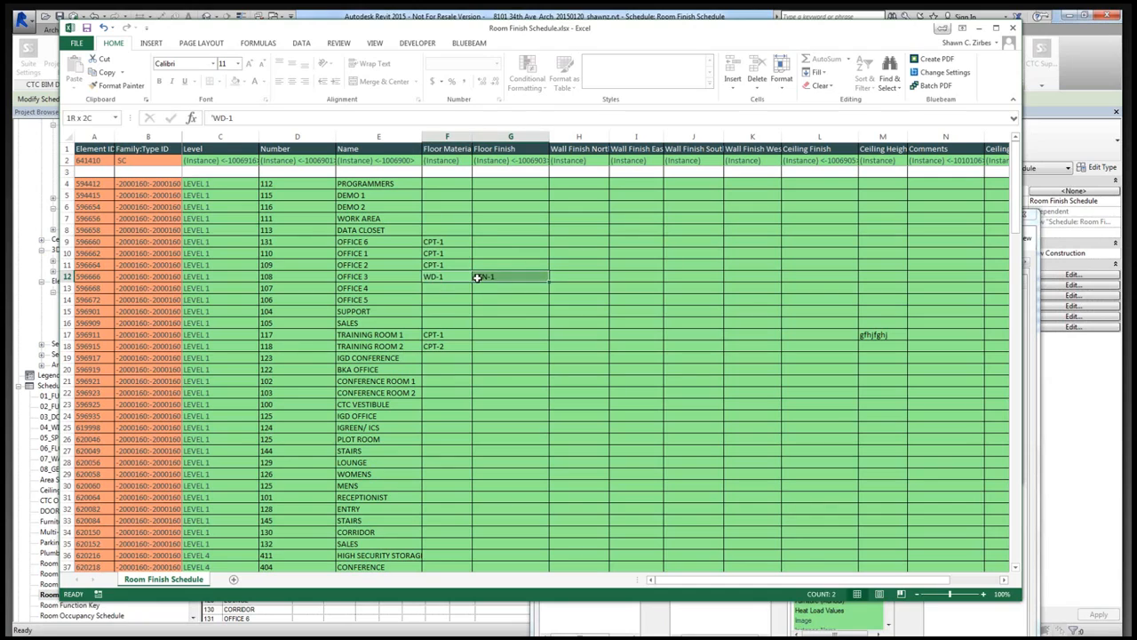
key("ctrl+c")
left_click(442, 287)
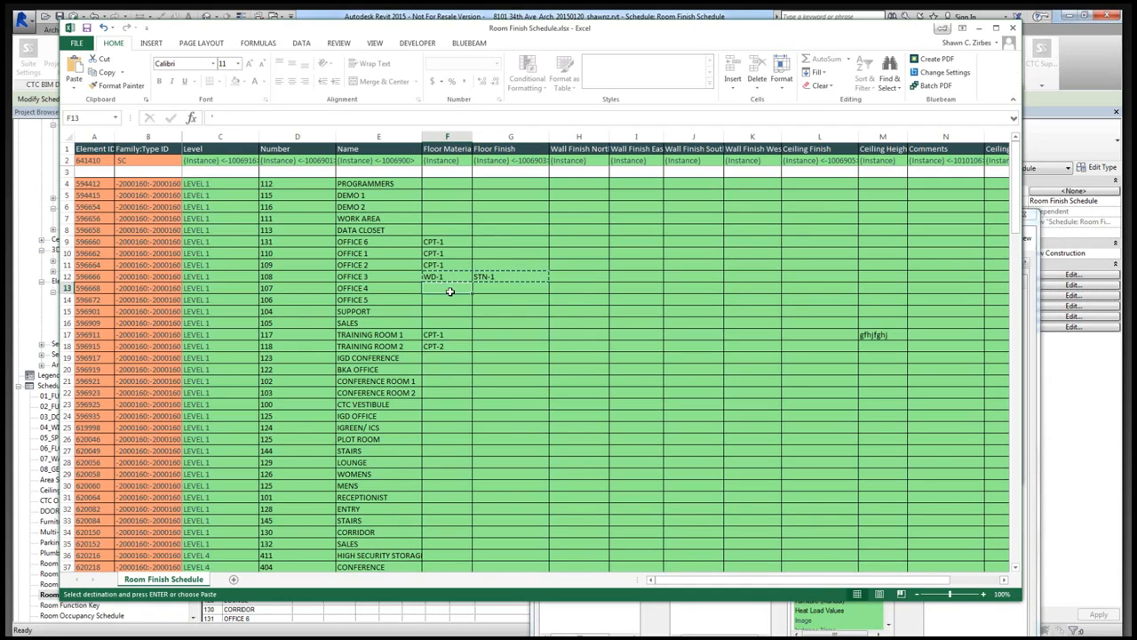
key("ctrl+v")
left_click(447, 300)
key("ctrl+v")
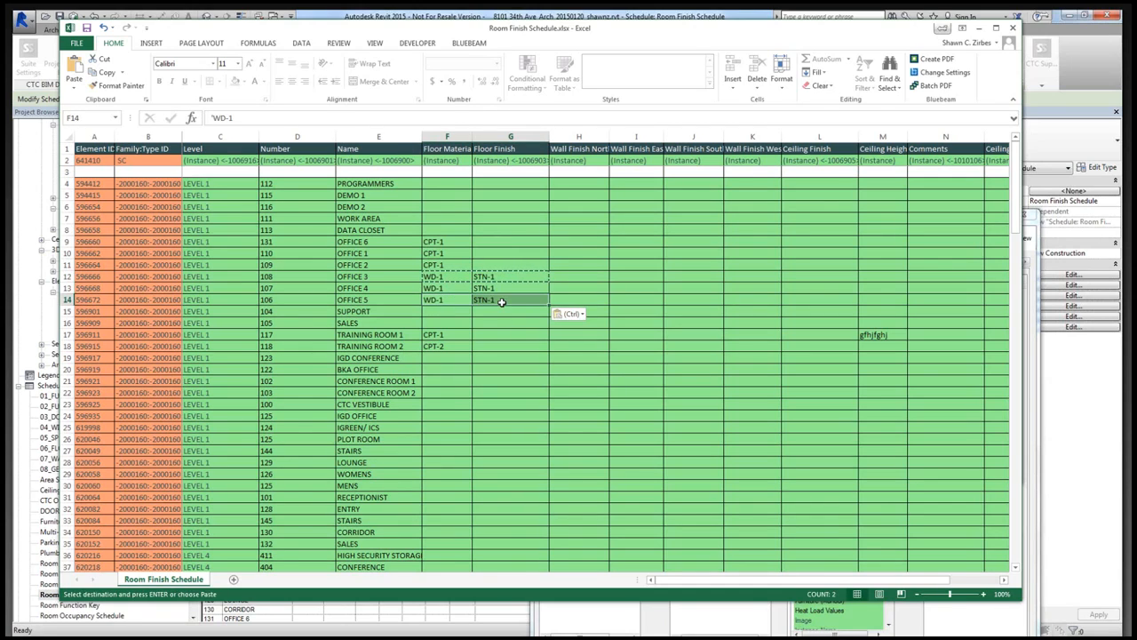
- Enter PNT-1 as Office 6's north wall finish and fill it down through Office 5
left_click(569, 244)
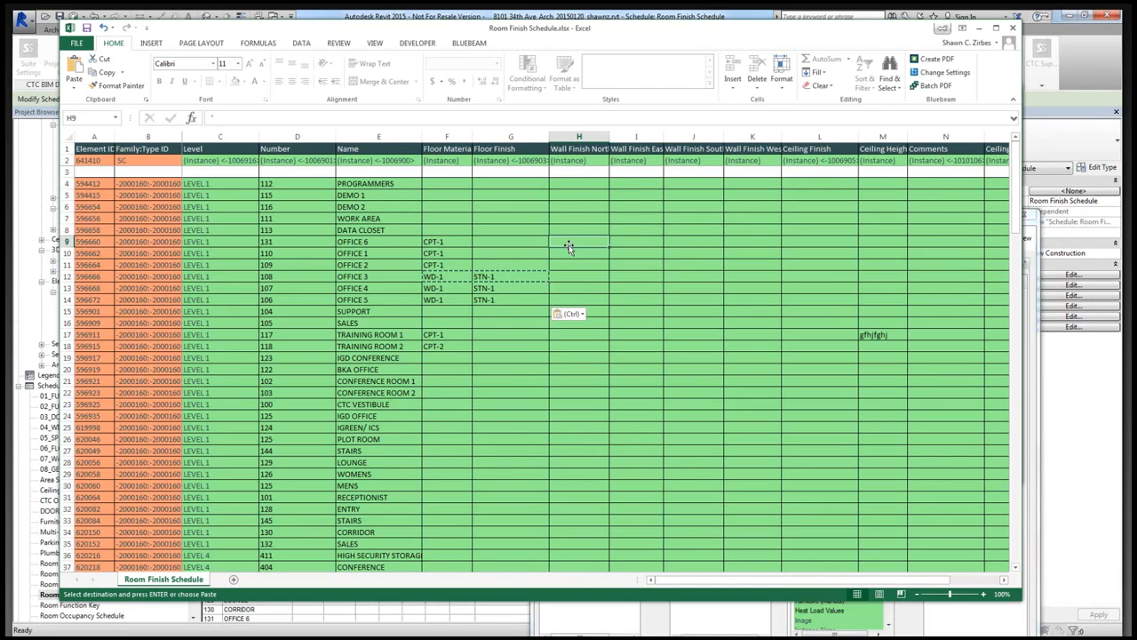
type("PNT-1")
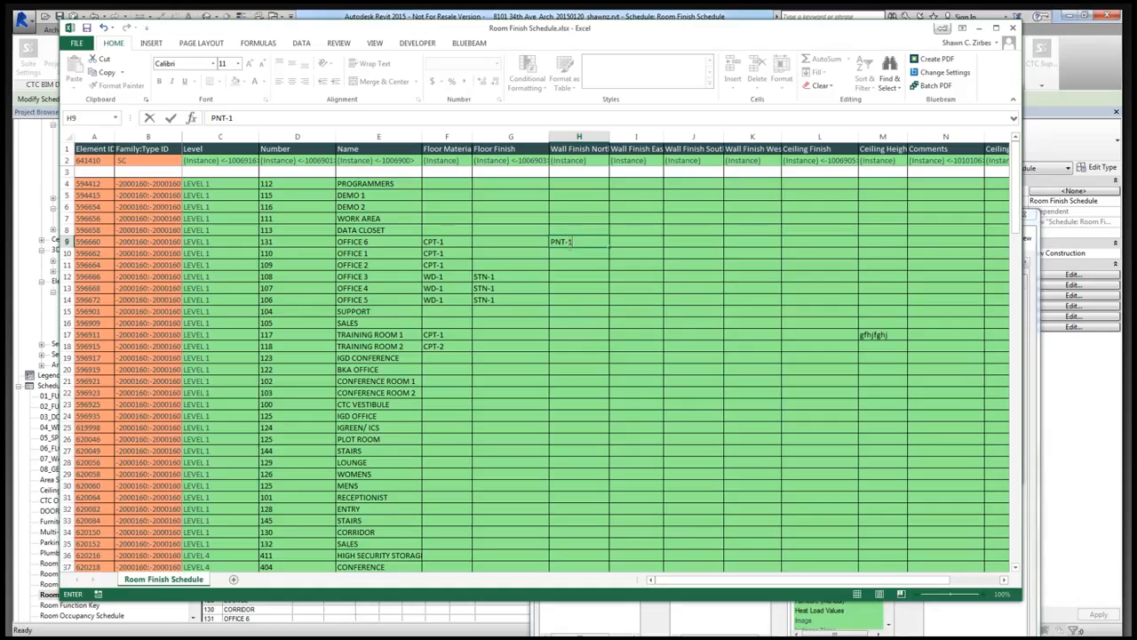
key("ctrl+Return")
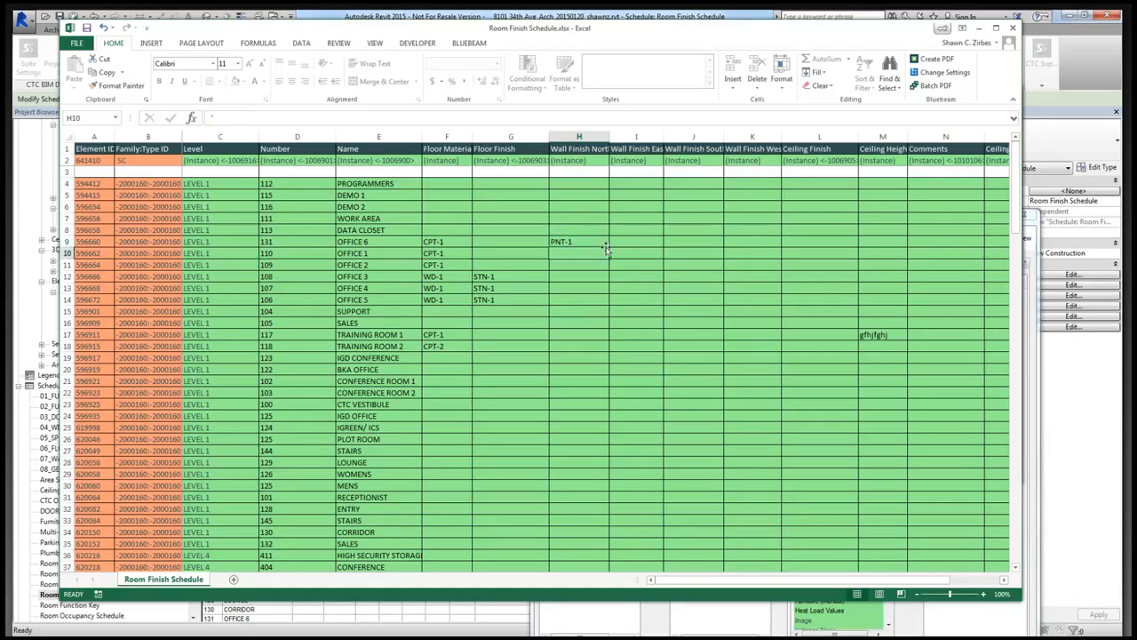
key("ctrl+c")
left_click(571, 252)
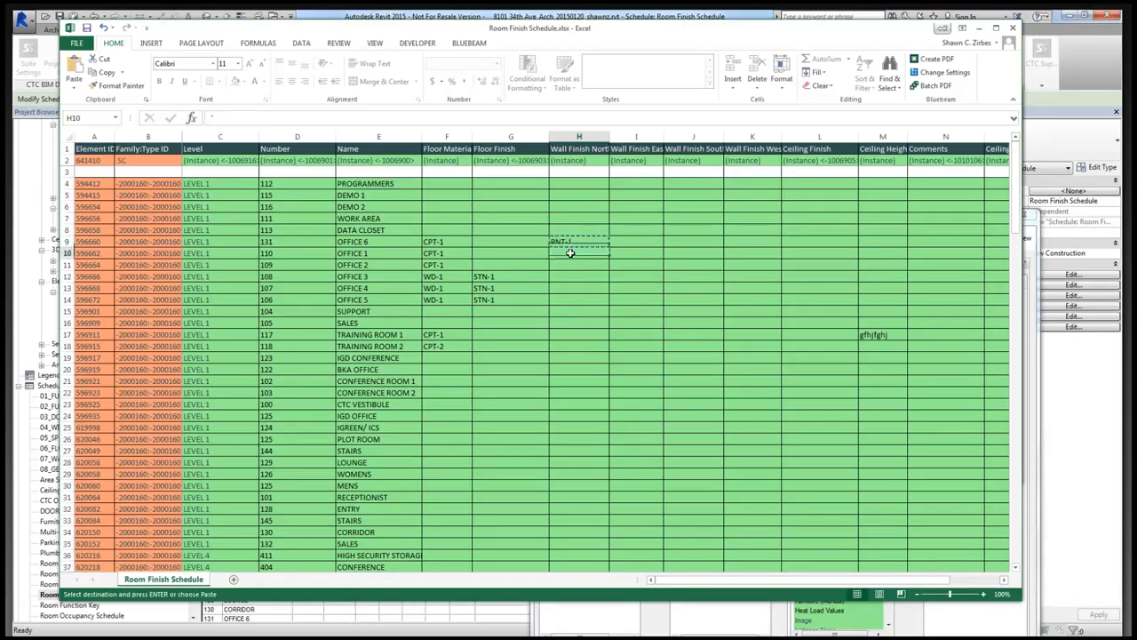
key("ctrl+v")
left_click_drag(586, 252, 602, 303)
left_click(576, 321)
left_click_drag(580, 243, 582, 299)
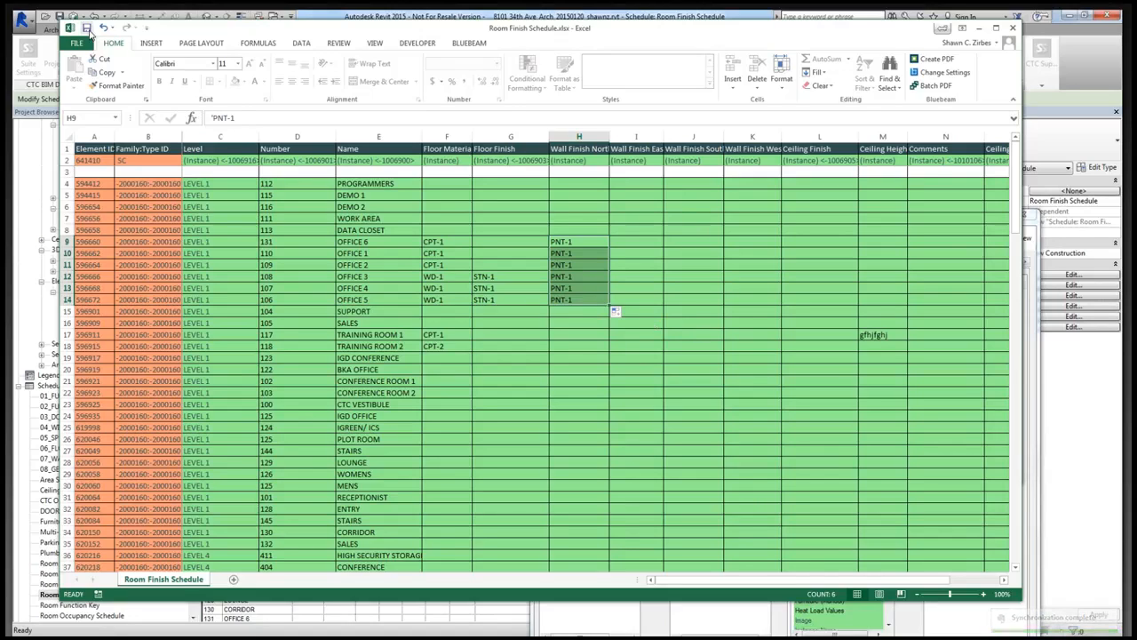
- Close the edited Excel workbook and clear the current Spreadsheet Link session without saving its settings
left_click(1012, 30)
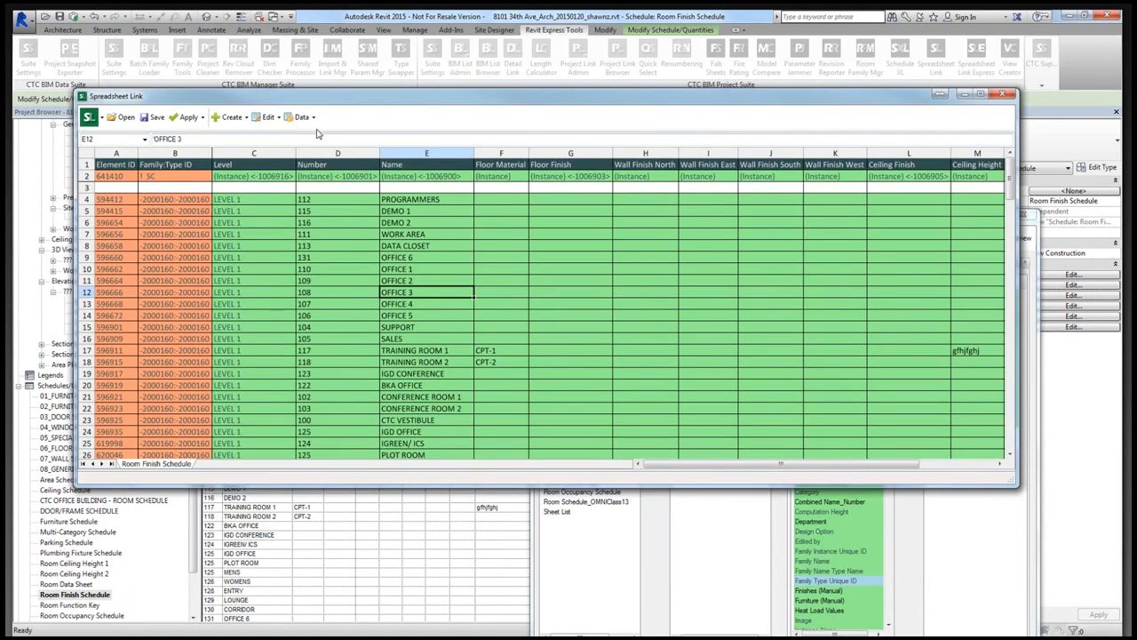
left_click_drag(317, 133, 295, 52)
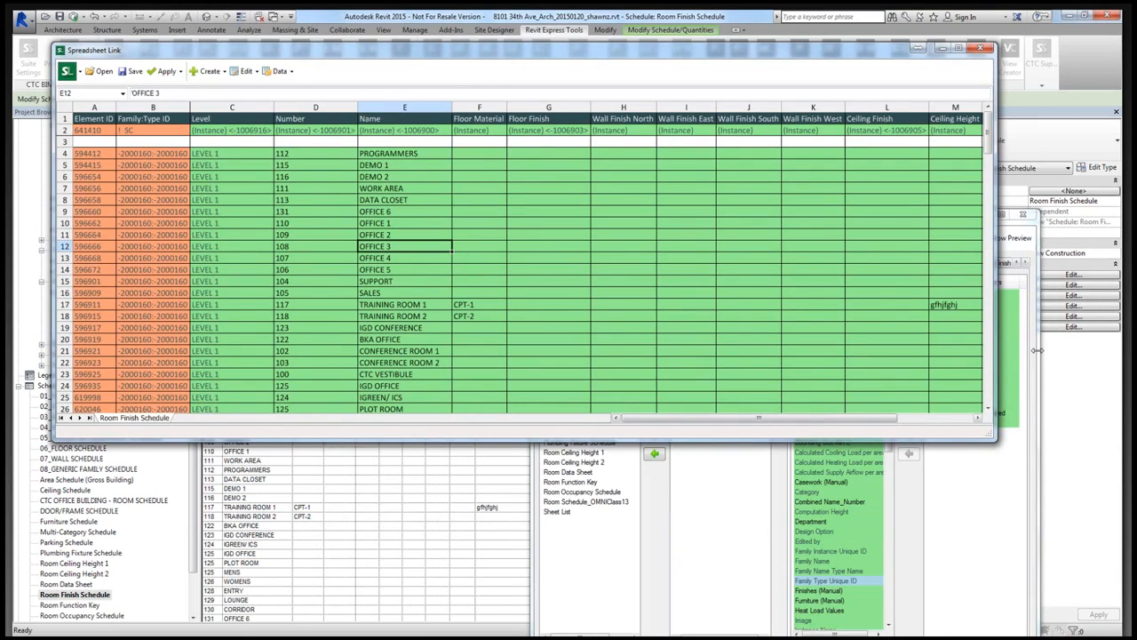
left_click(1022, 218)
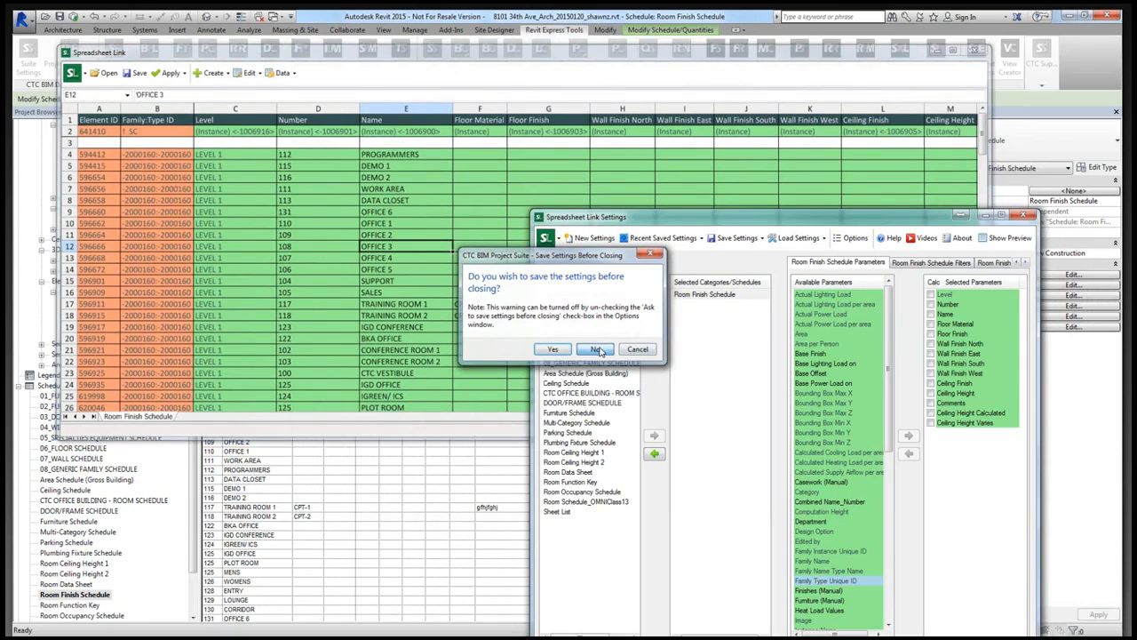
left_click(598, 350)
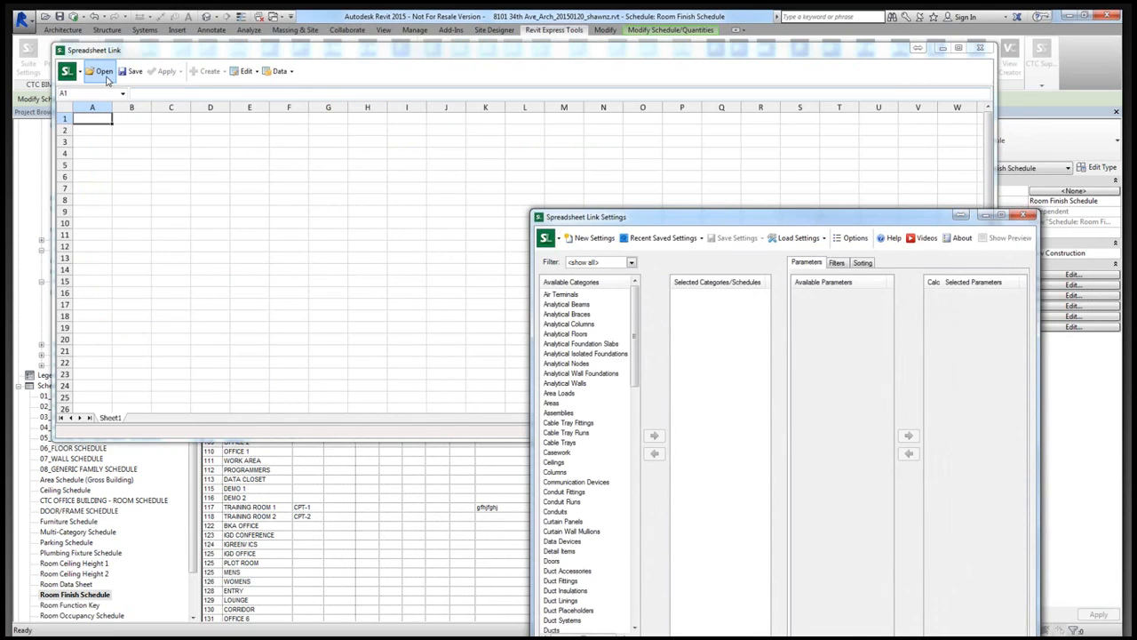
- Open Room Finish Schedule.xlsx from the Desktop in Spreadsheet Link and check the edited office finishes
left_click(108, 79)
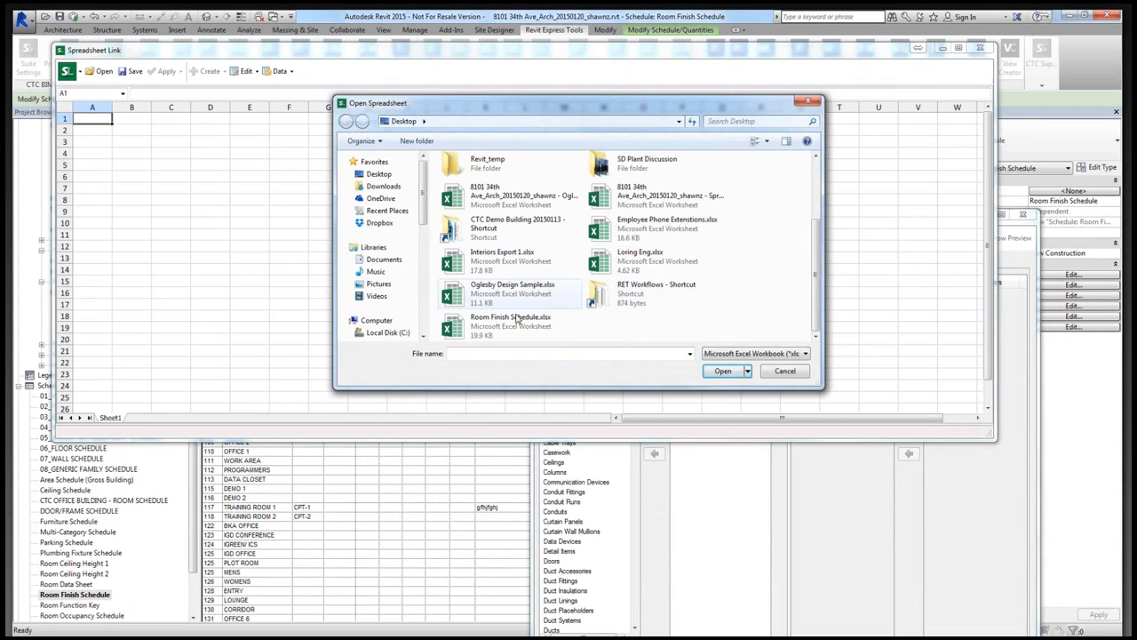
double_click(493, 332)
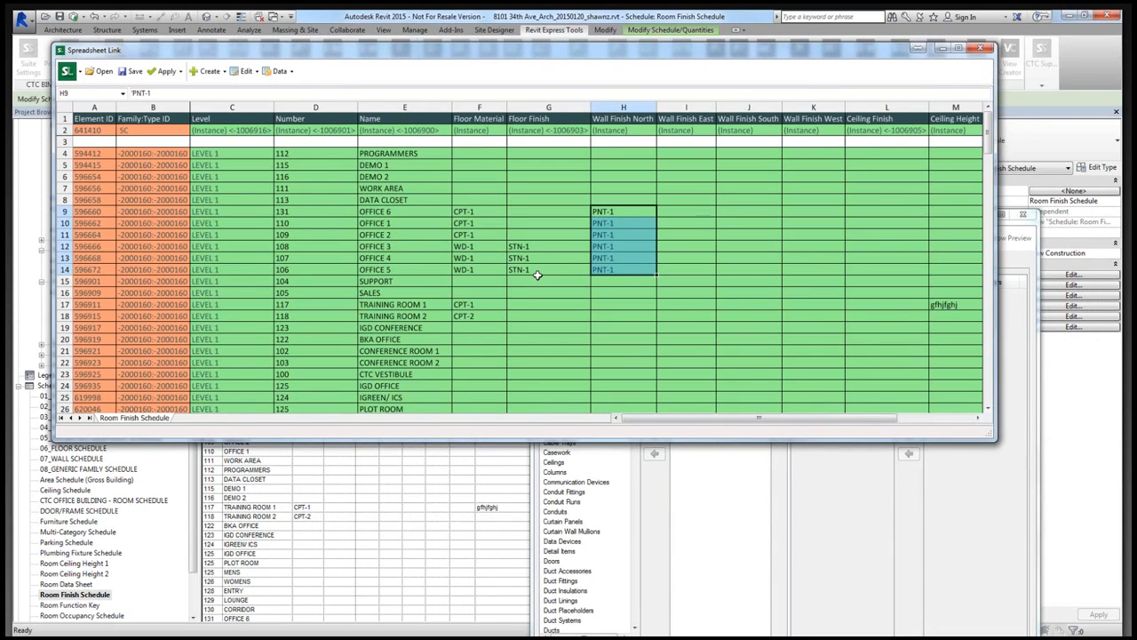
left_click(536, 271)
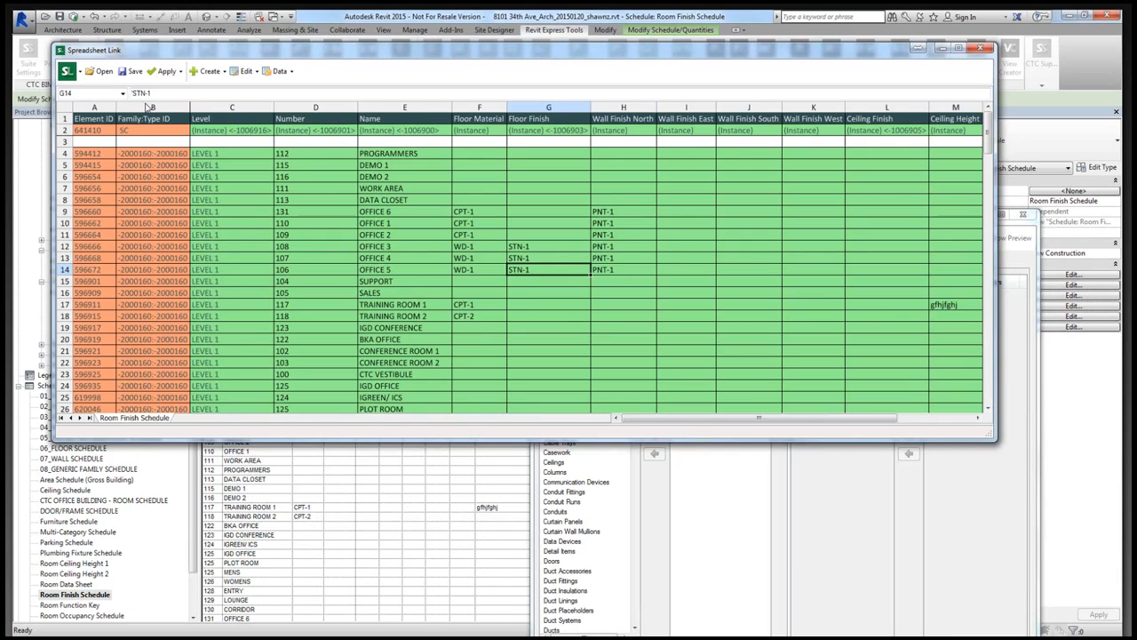
- Apply the active worksheet's edited office finishes to the Revit project and close Spreadsheet Link
left_click(166, 71)
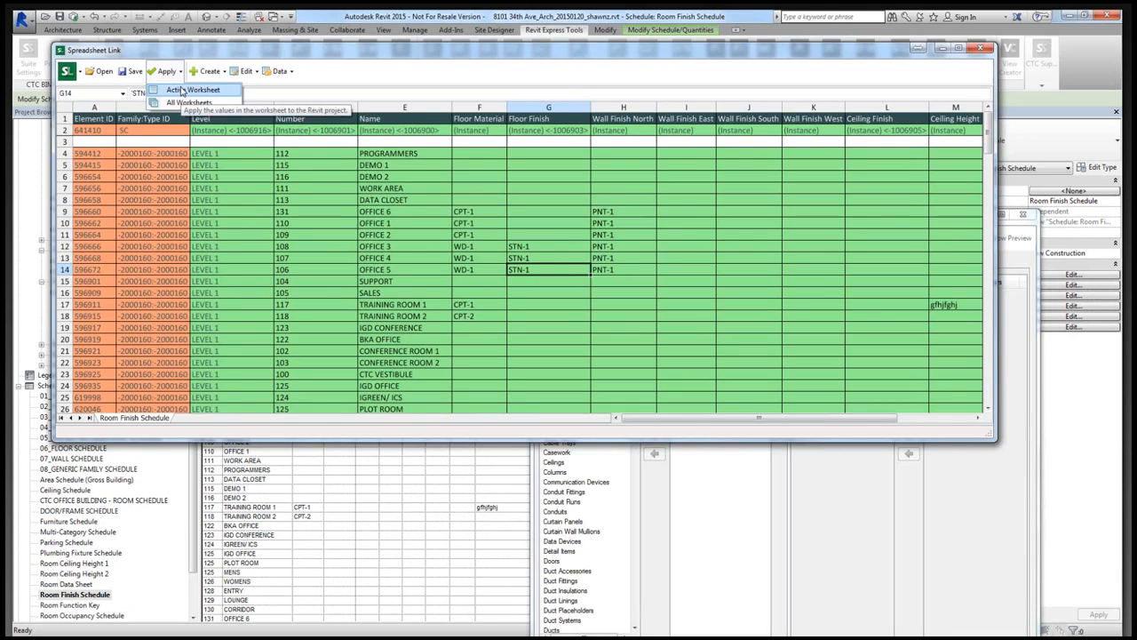
left_click(186, 90)
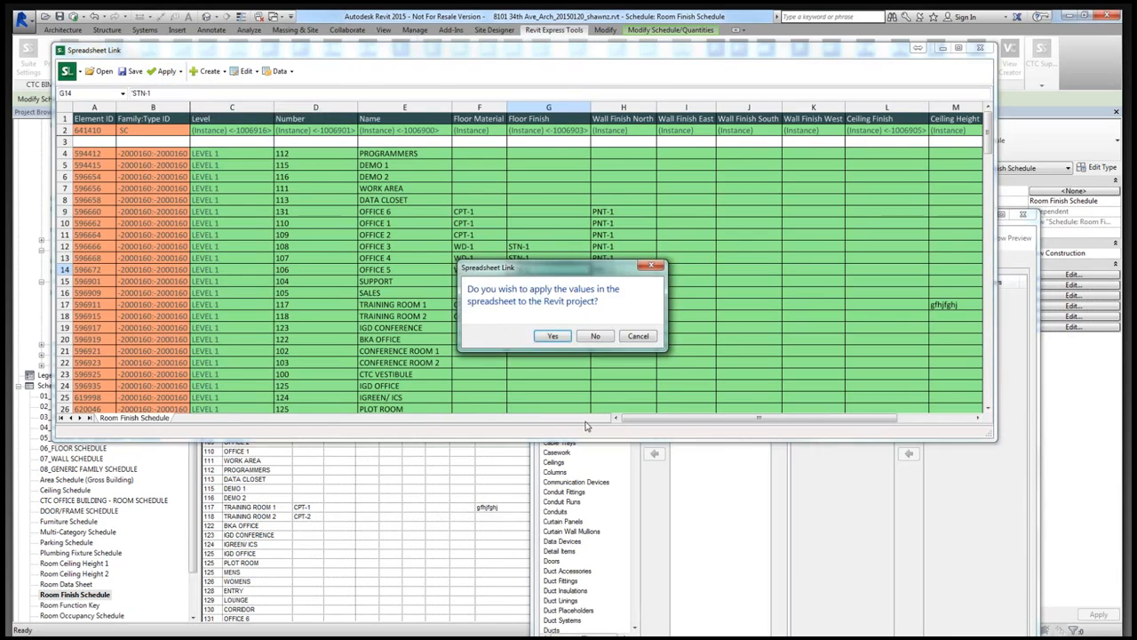
left_click(555, 336)
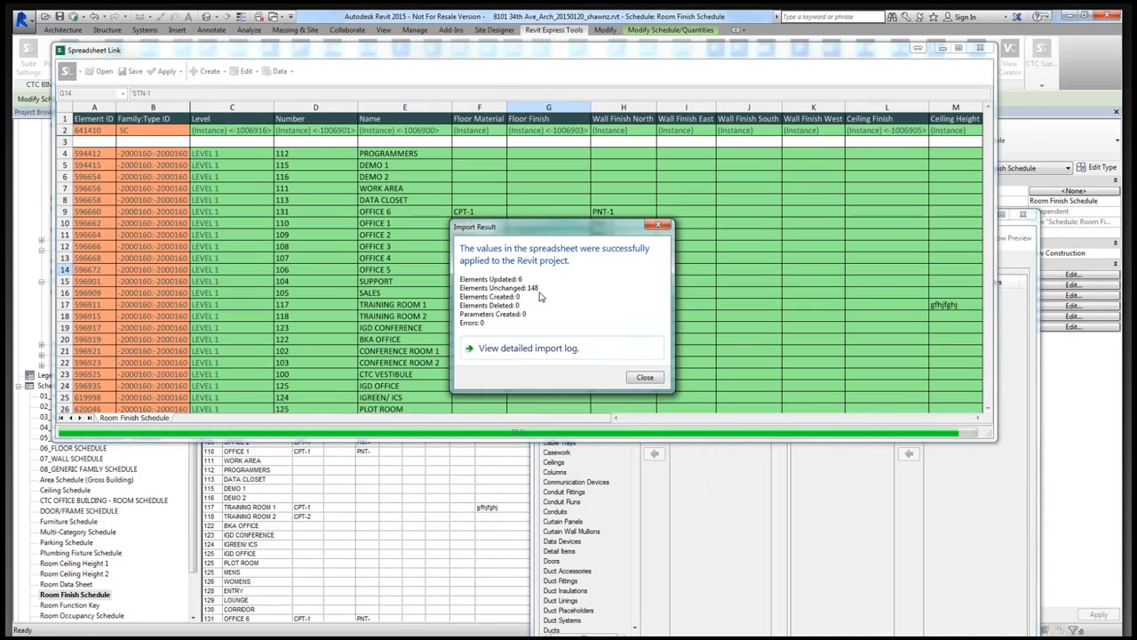
left_click(645, 378)
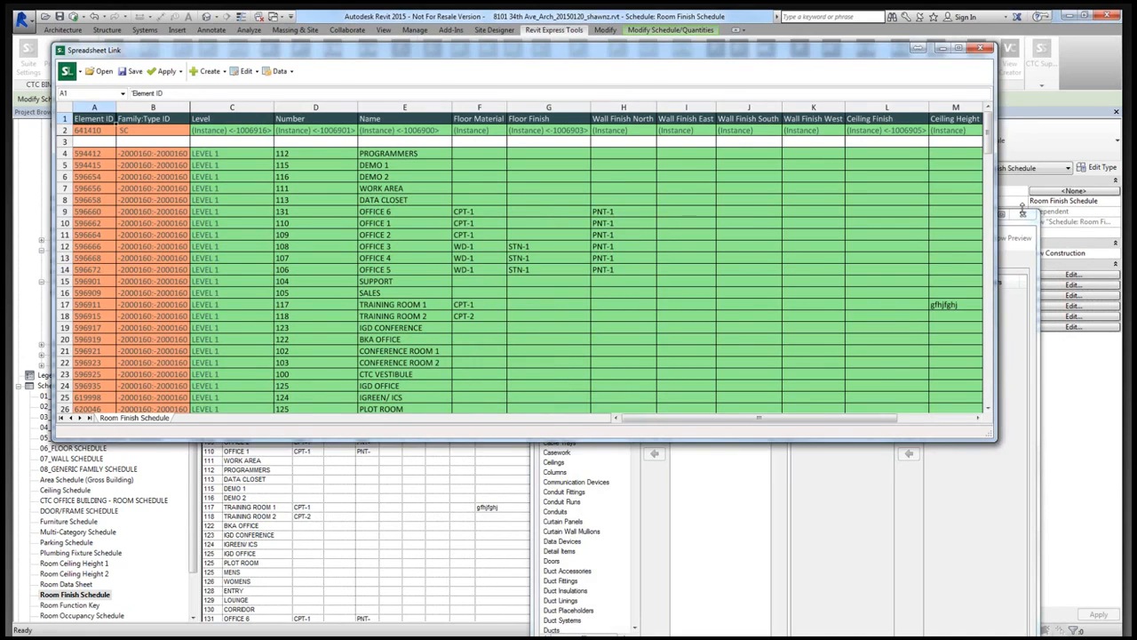
left_click(1023, 213)
- Widen the north wall finish column of the Room Finish Schedule so PNT-1 fits in full
left_click_drag(356, 136, 360, 135)
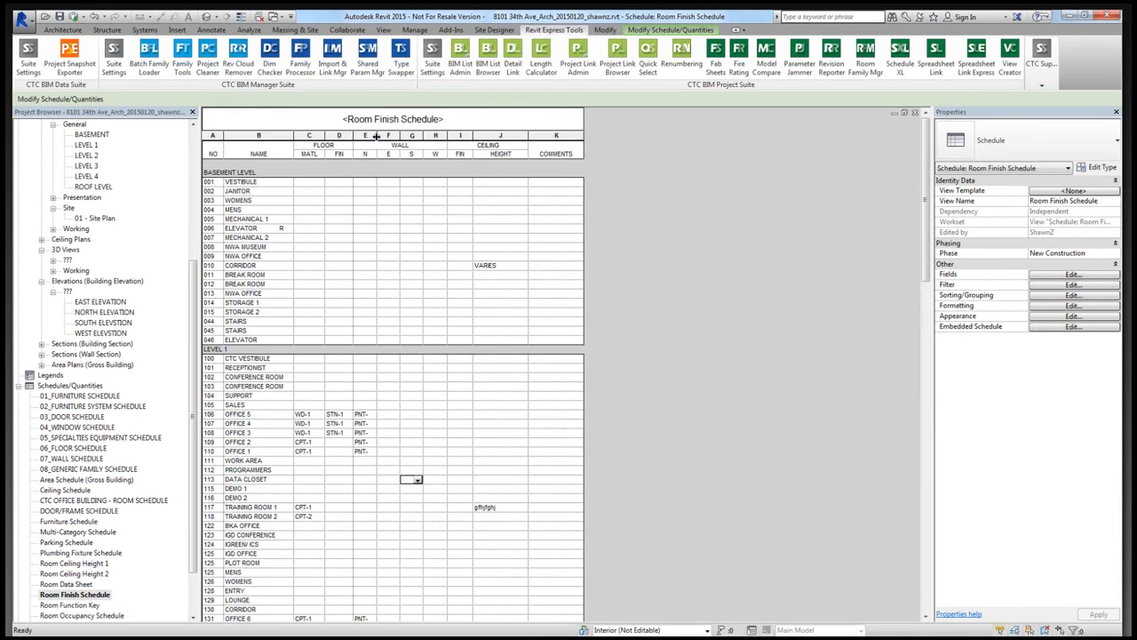
left_click_drag(377, 135, 381, 135)
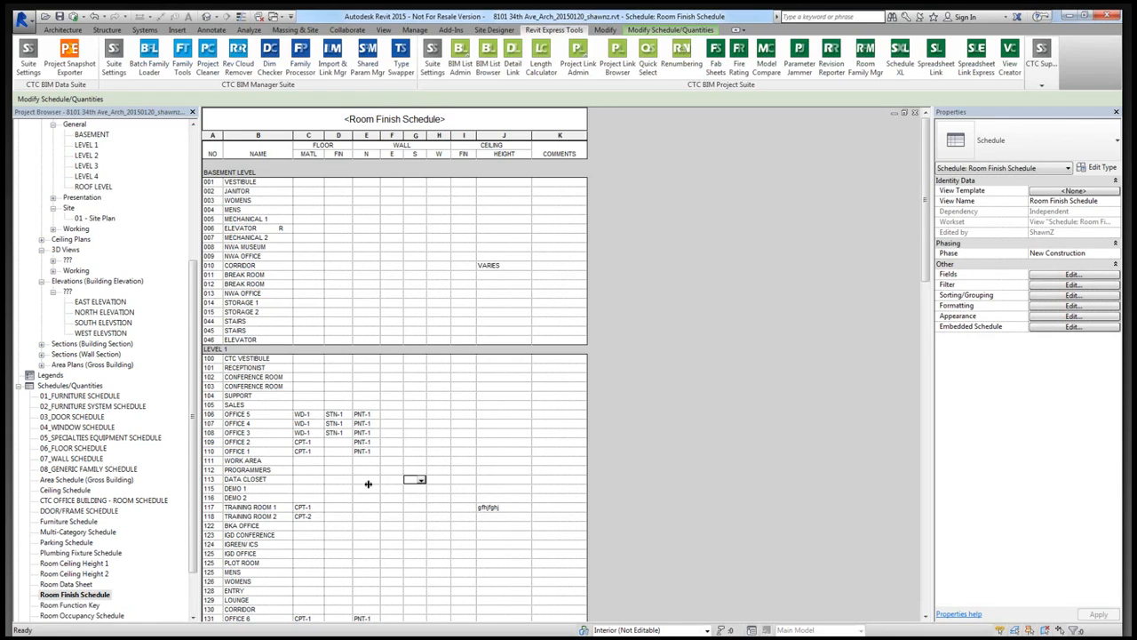
left_click(195, 321)
left_click_drag(194, 321, 192, 236)
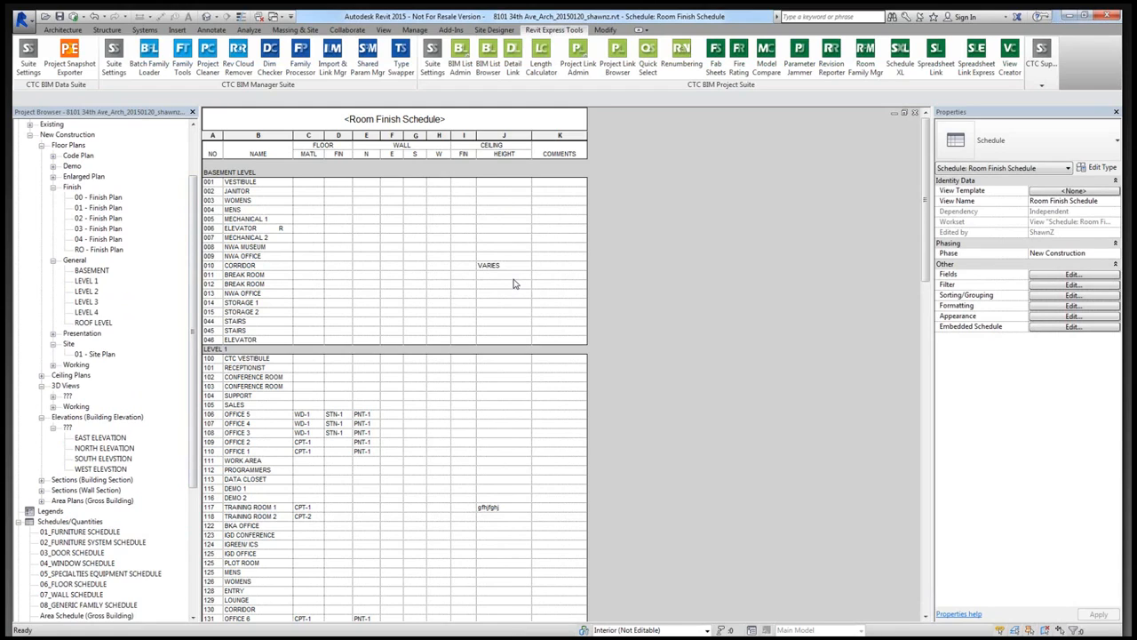
scroll(515, 284, "down", 1)
scroll(513, 275, "up", 3)
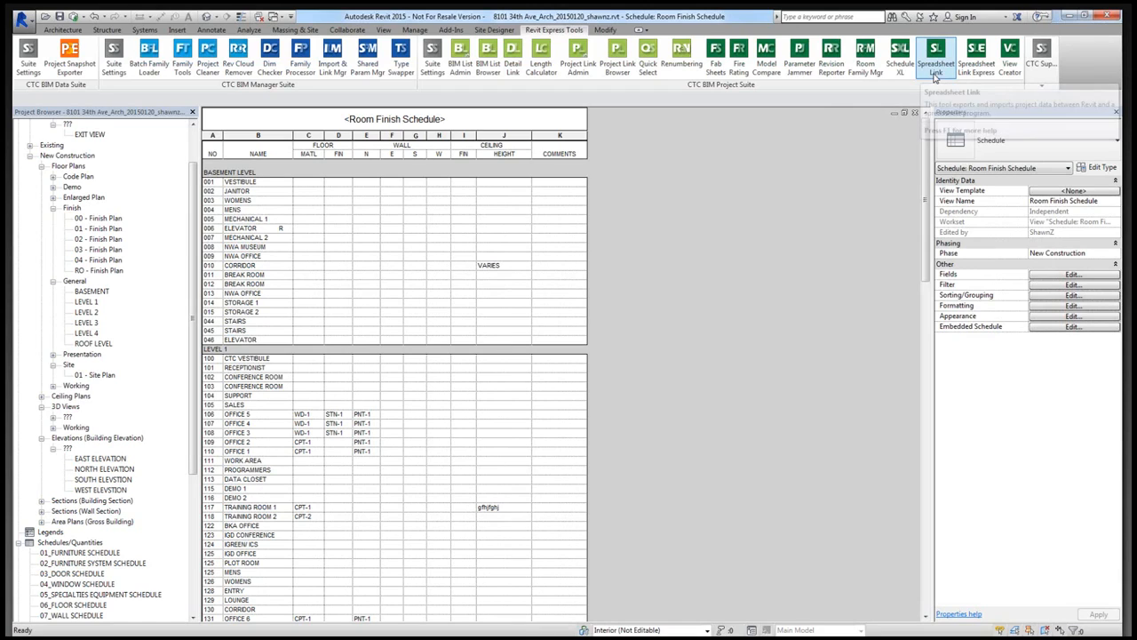
- Reopen Spreadsheet Link, list the available schedules and load the Room Finish Schedule into the worksheet
left_click(934, 77)
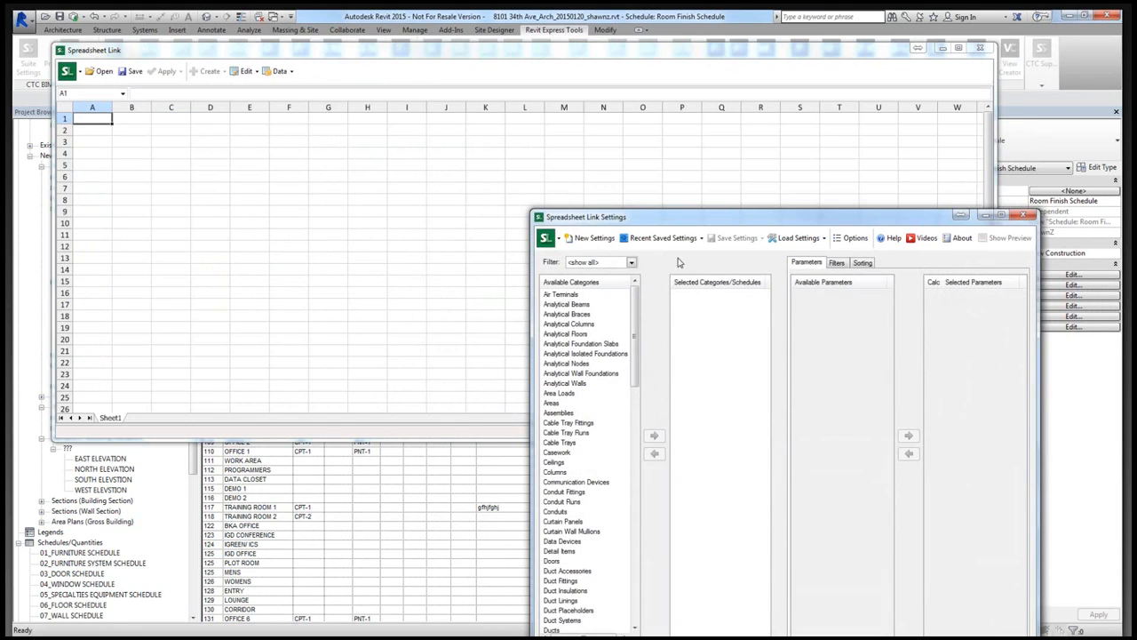
left_click(594, 569)
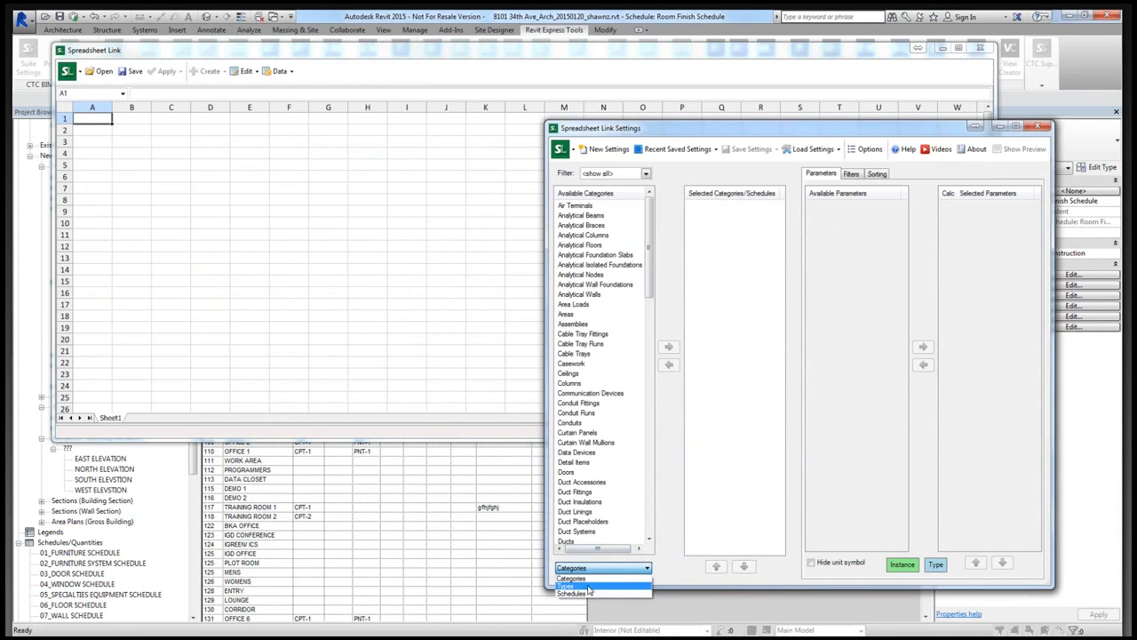
left_click(587, 589)
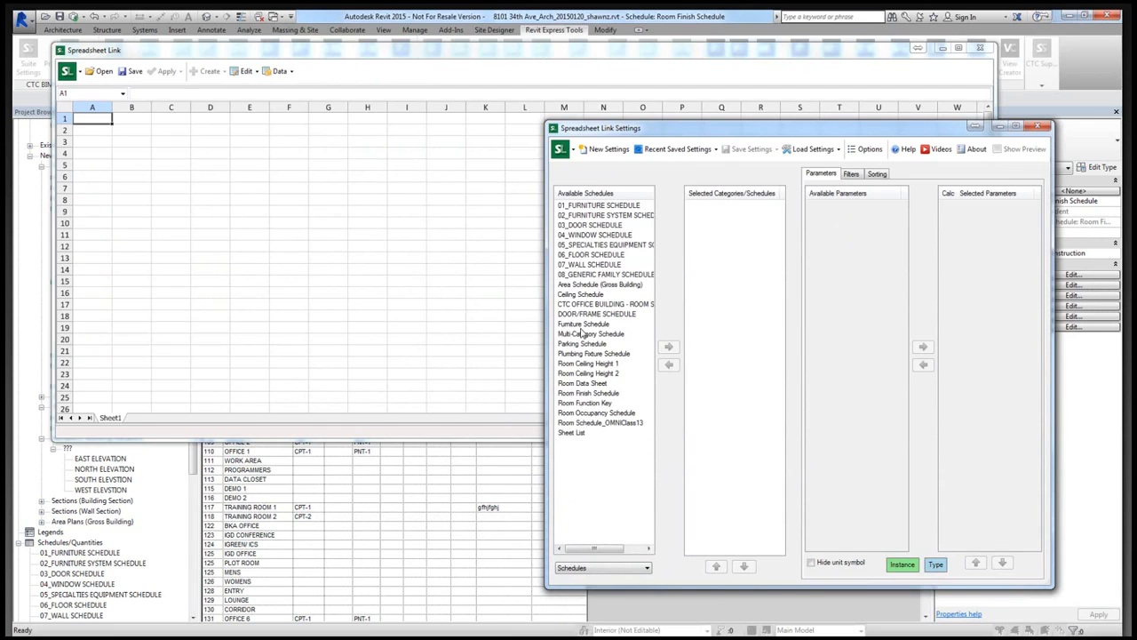
left_click(593, 392)
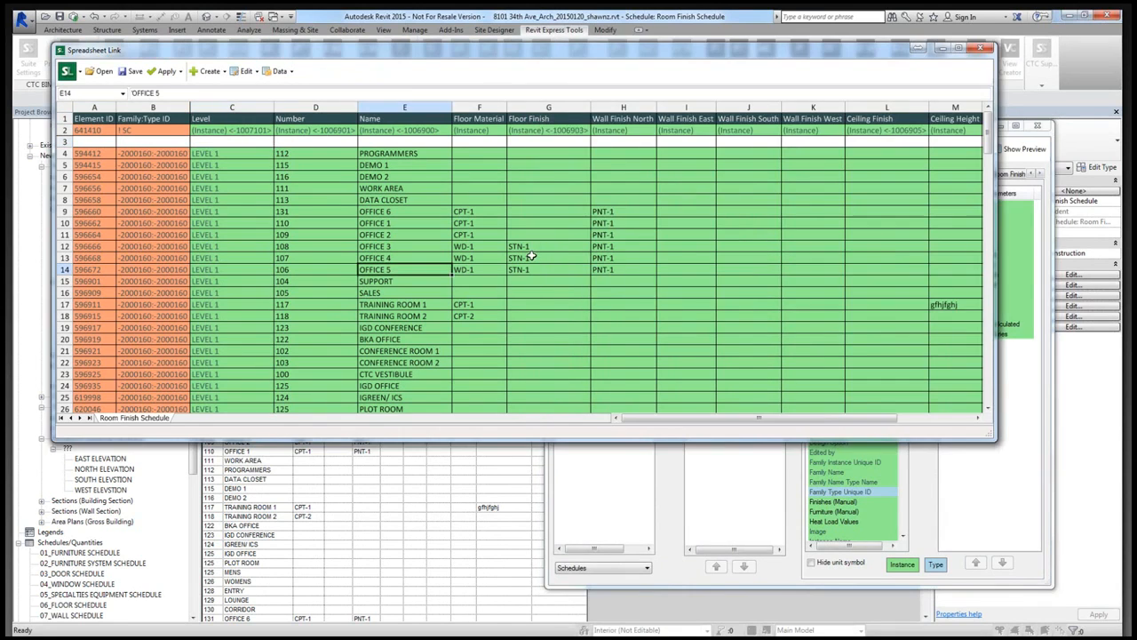
- Try to fill the six offices' PNT-1 north wall finish across into the Wall Finish East column
left_click_drag(539, 247, 542, 258)
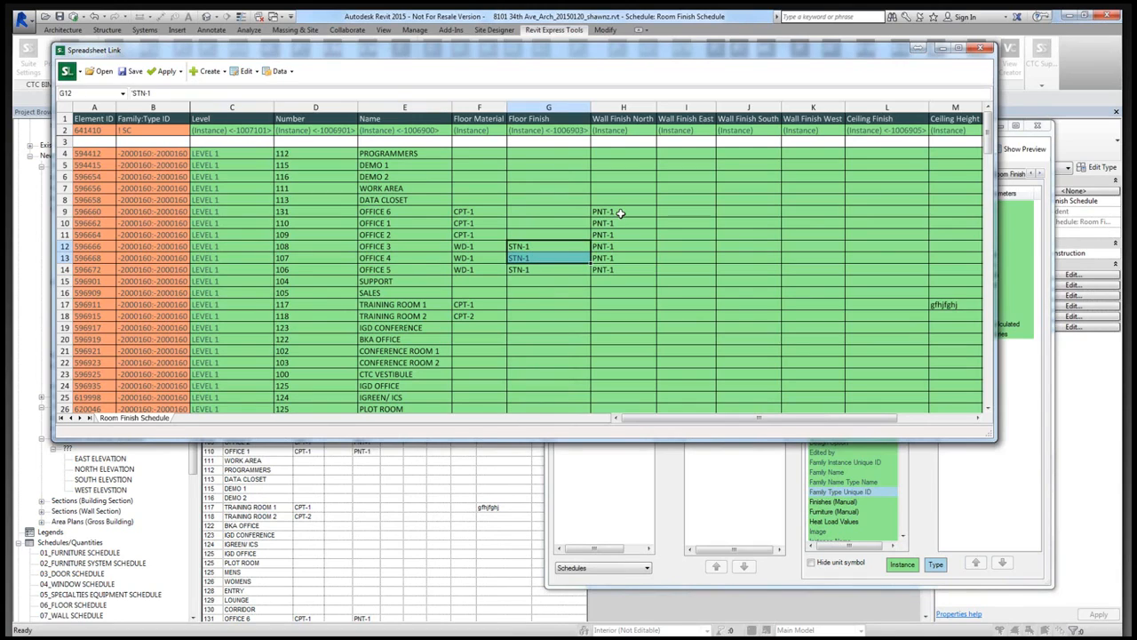
left_click_drag(620, 214, 690, 273)
left_click(690, 269)
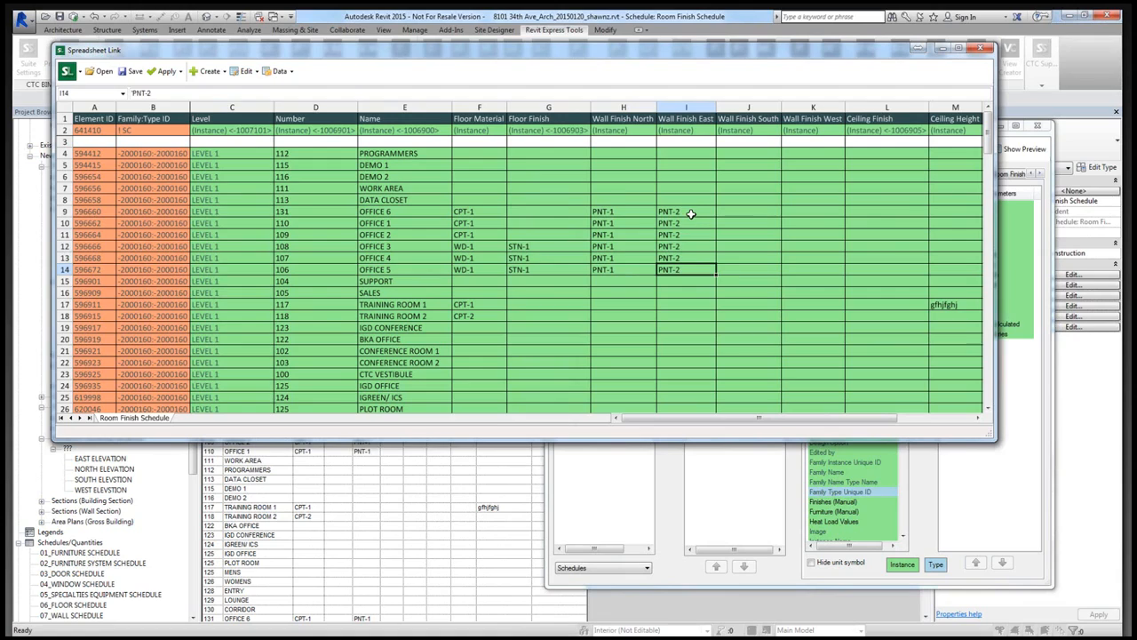
left_click_drag(691, 214, 681, 266)
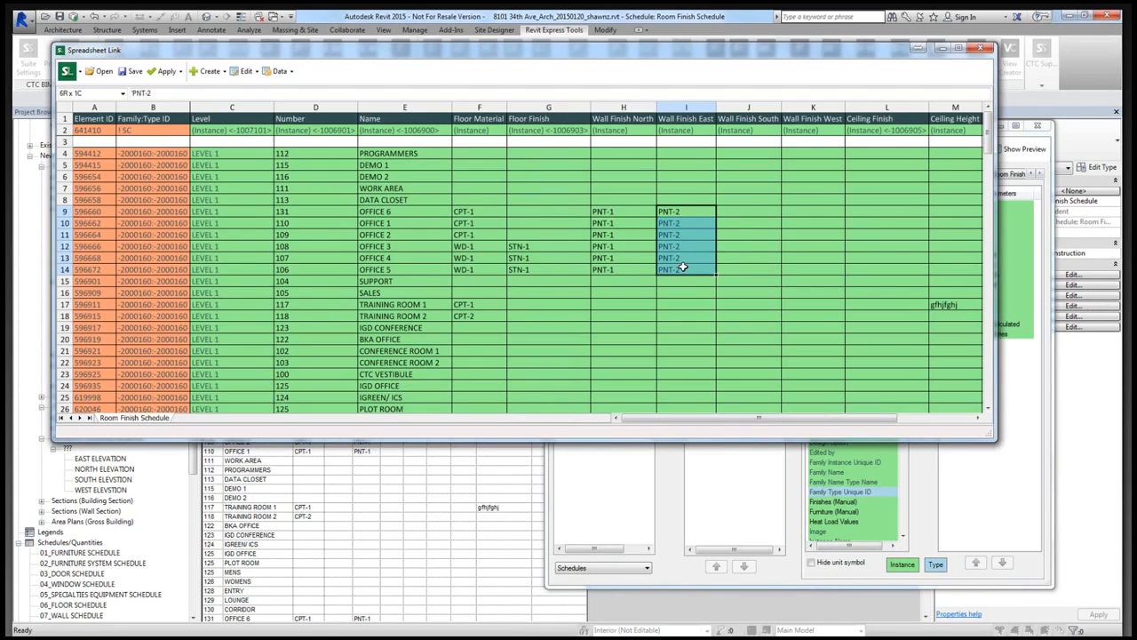
- Copy the six offices' PNT-1 north wall finish into their east, south and west wall finishes
left_click(631, 214)
left_click_drag(631, 214, 626, 267)
key("ctrl+c")
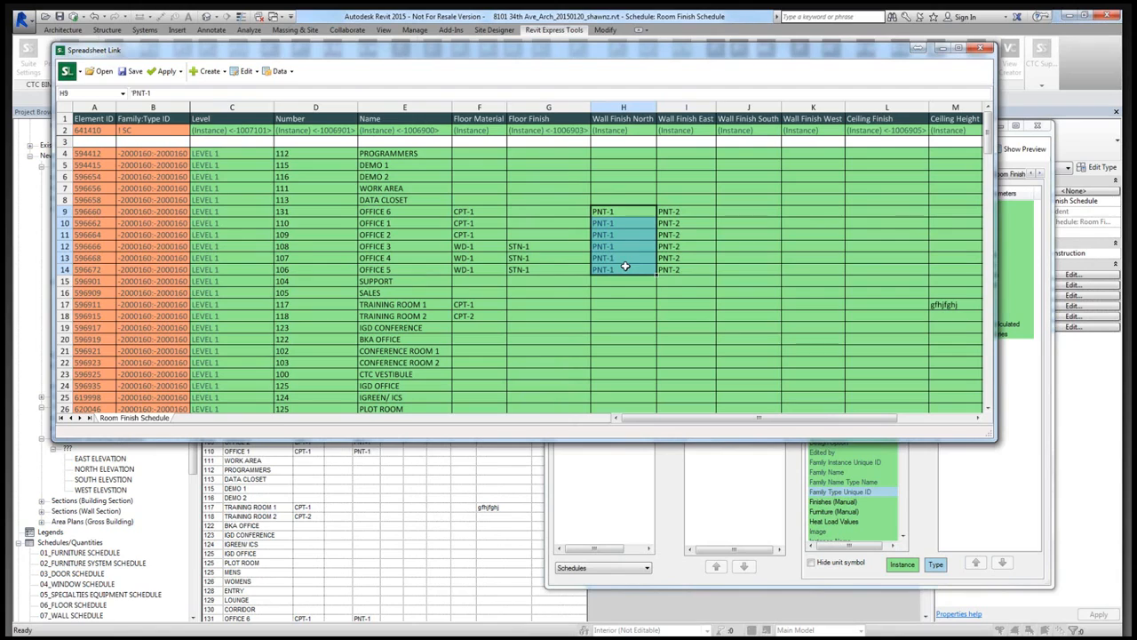
left_click(698, 216)
key("ctrl+v")
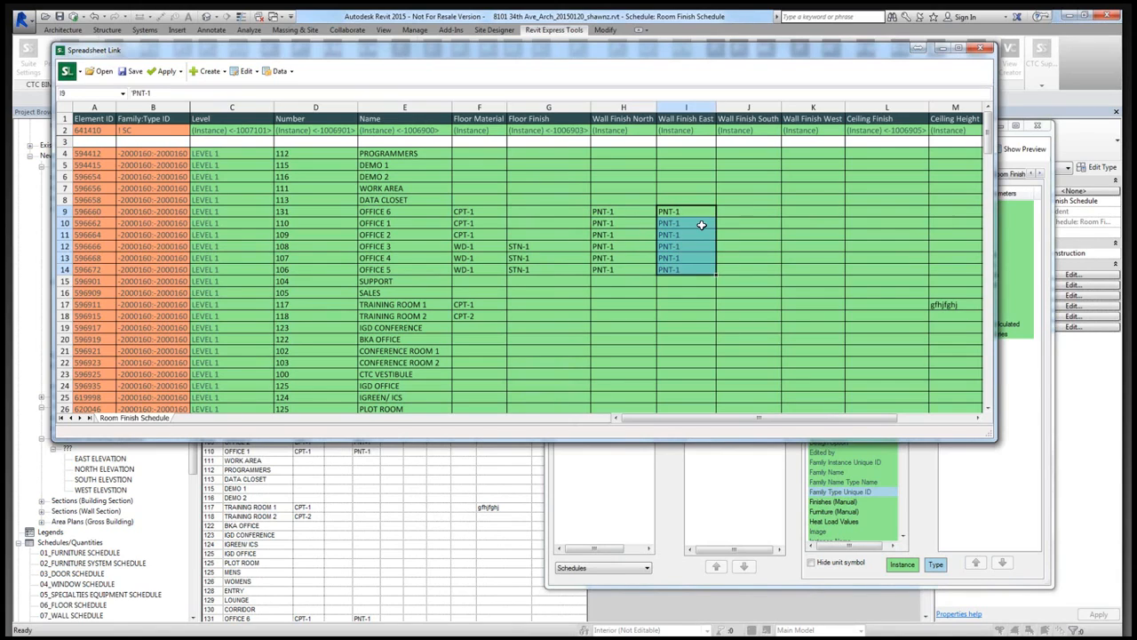
left_click(733, 212)
key("ctrl+v")
left_click(800, 216)
key("ctrl+v")
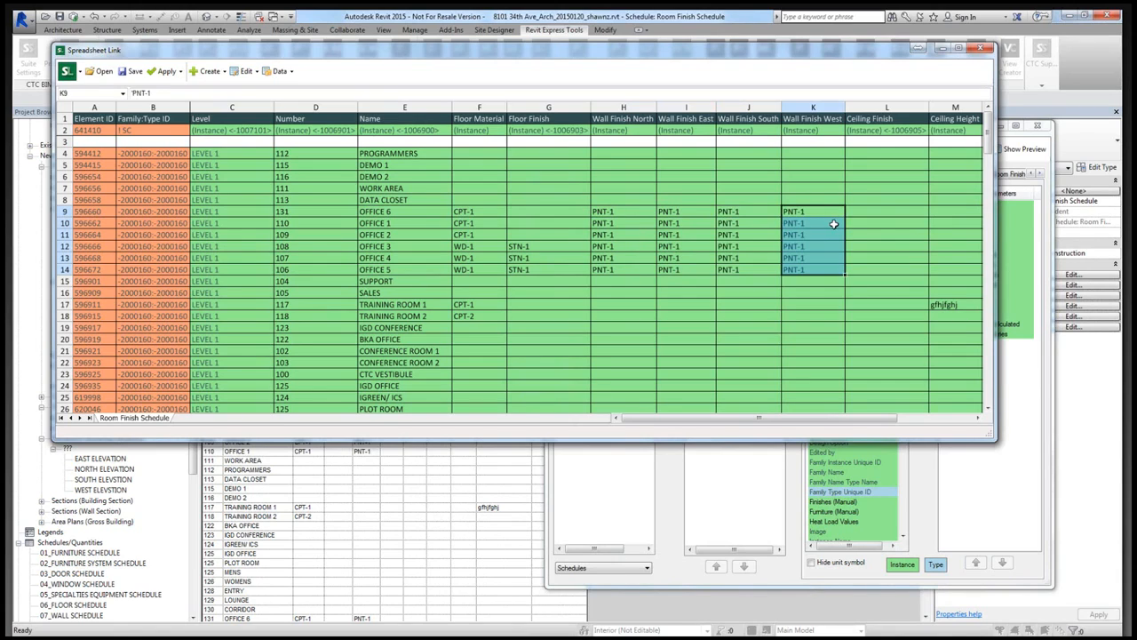
- Enter ACT-1 as the ceiling finish for Office 6 and Office 1 and fill it down through Office 5
left_click(859, 216)
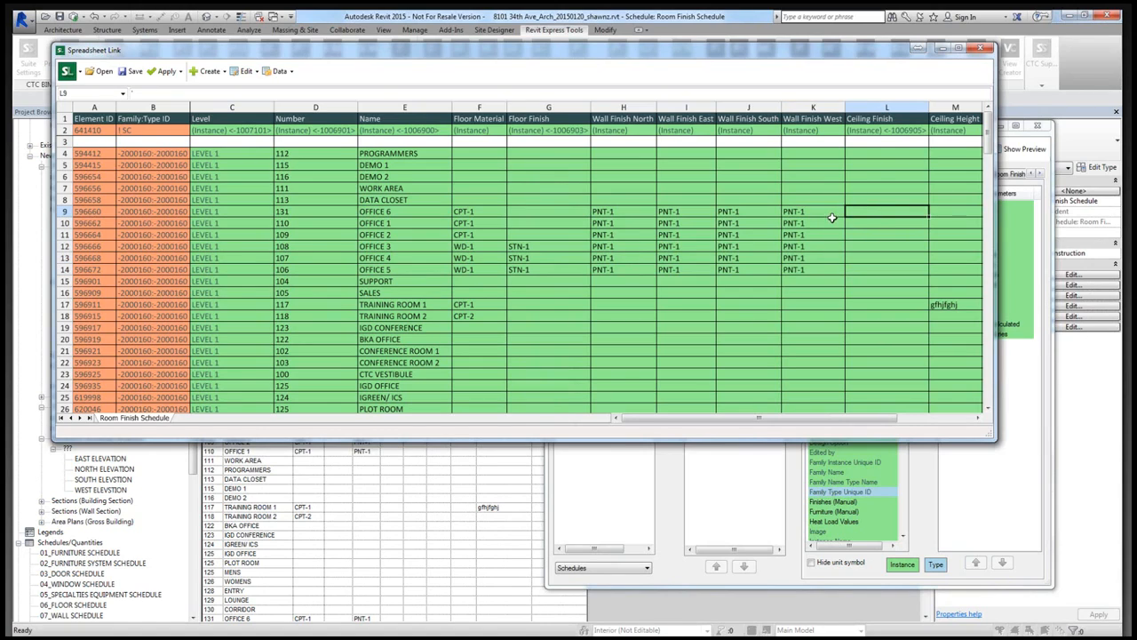
type("ACT-1")
key("Return")
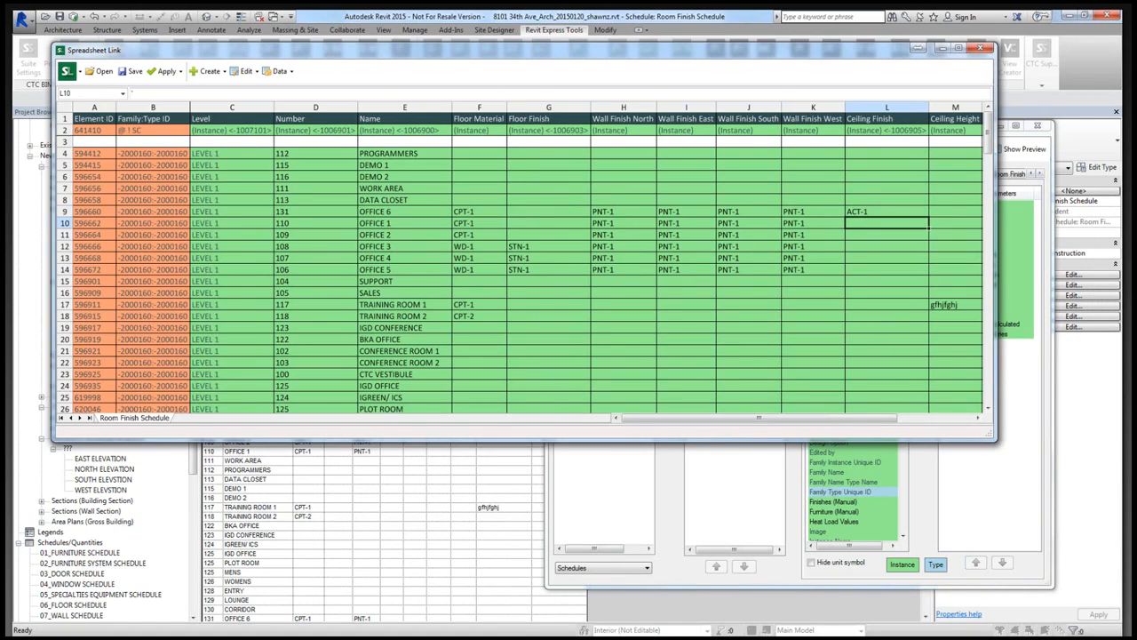
type("ACT-1")
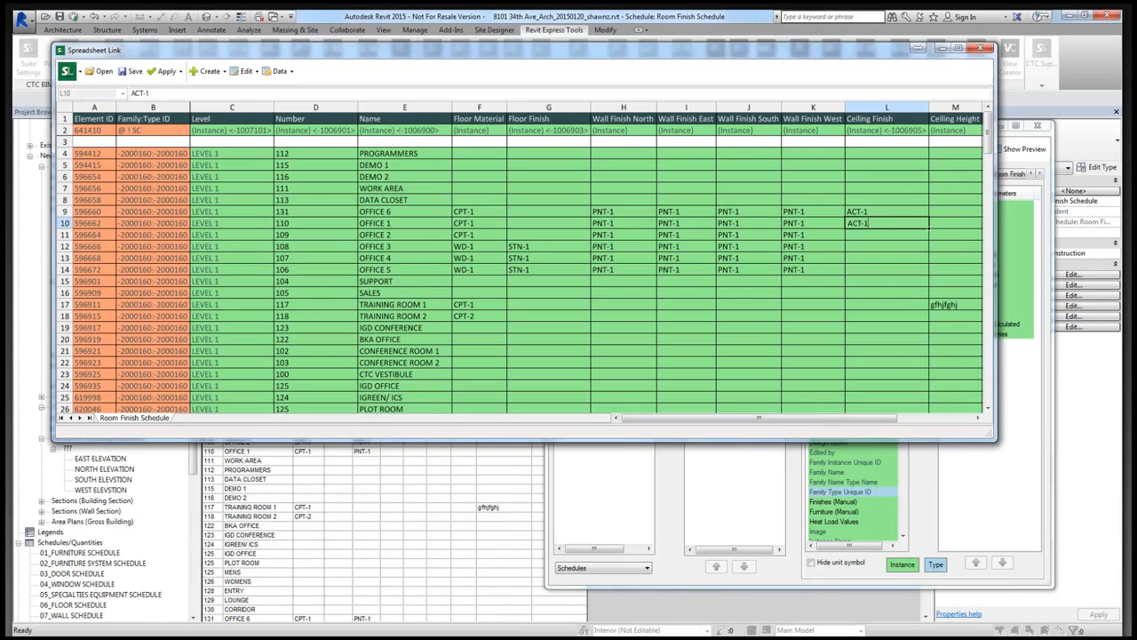
left_click_drag(886, 212, 923, 272)
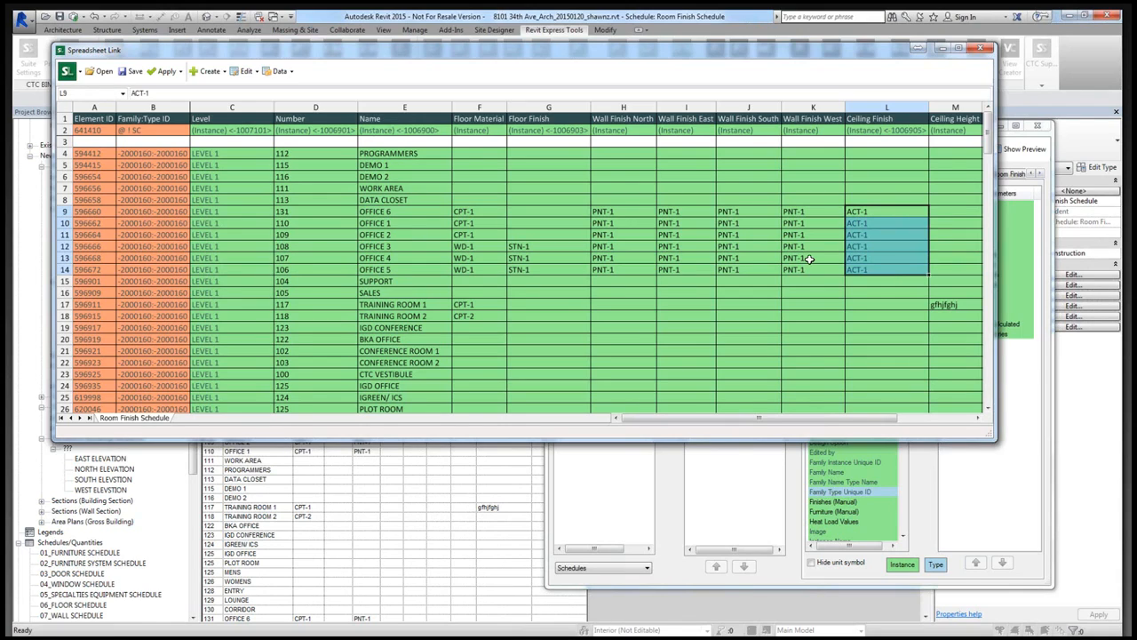
left_click(810, 258)
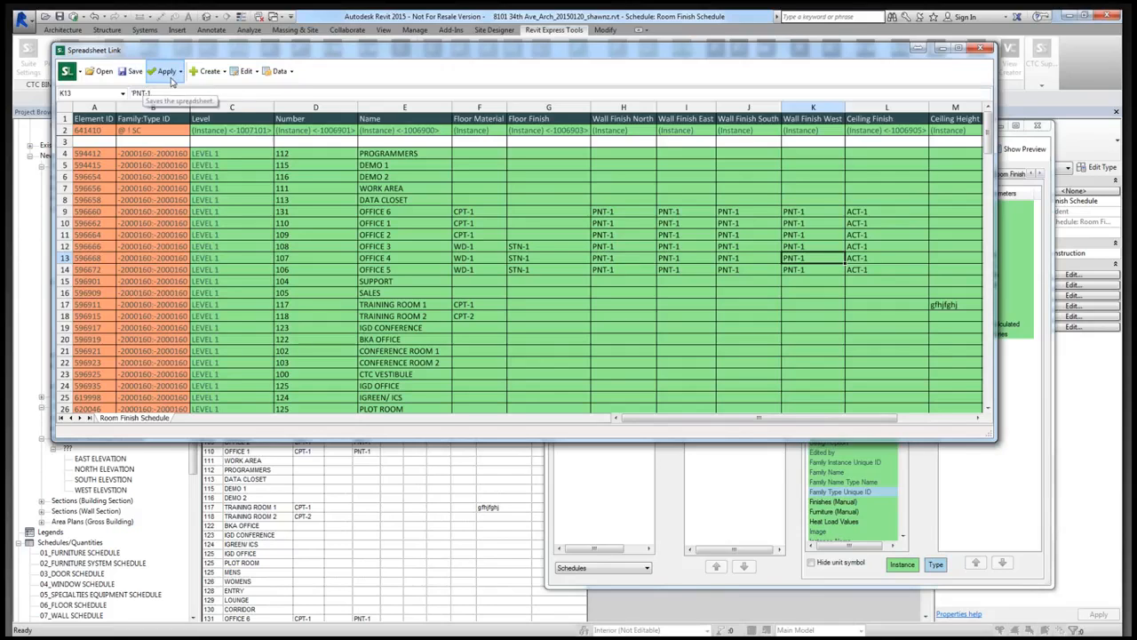
- Apply the active worksheet's new wall and ceiling finishes to the Revit project and close both Spreadsheet Link windows
left_click(180, 73)
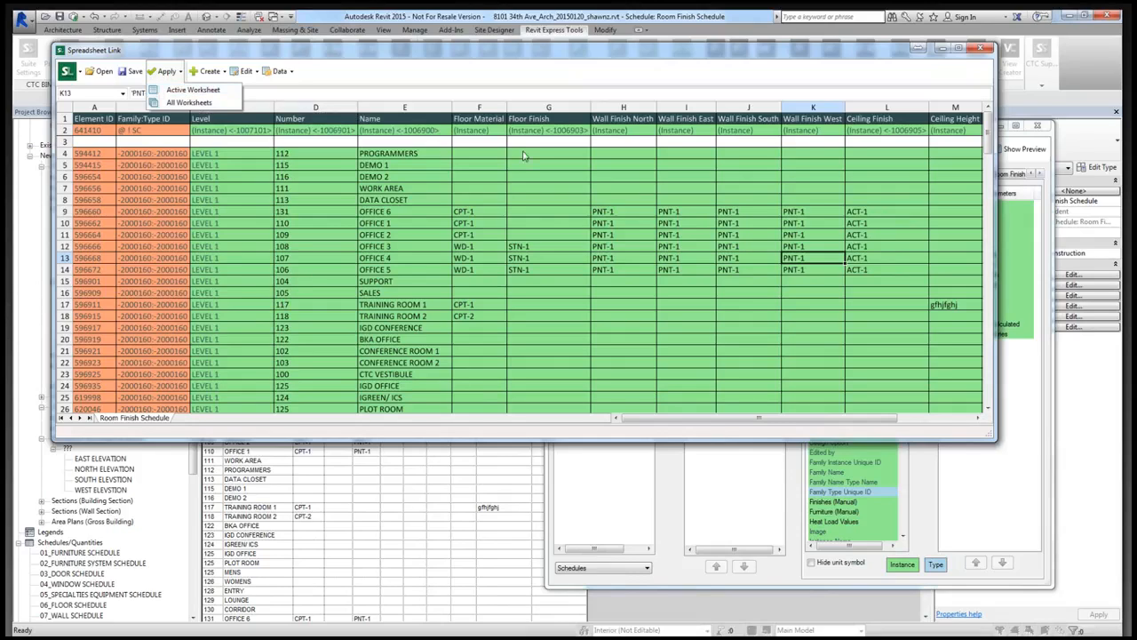
left_click(195, 92)
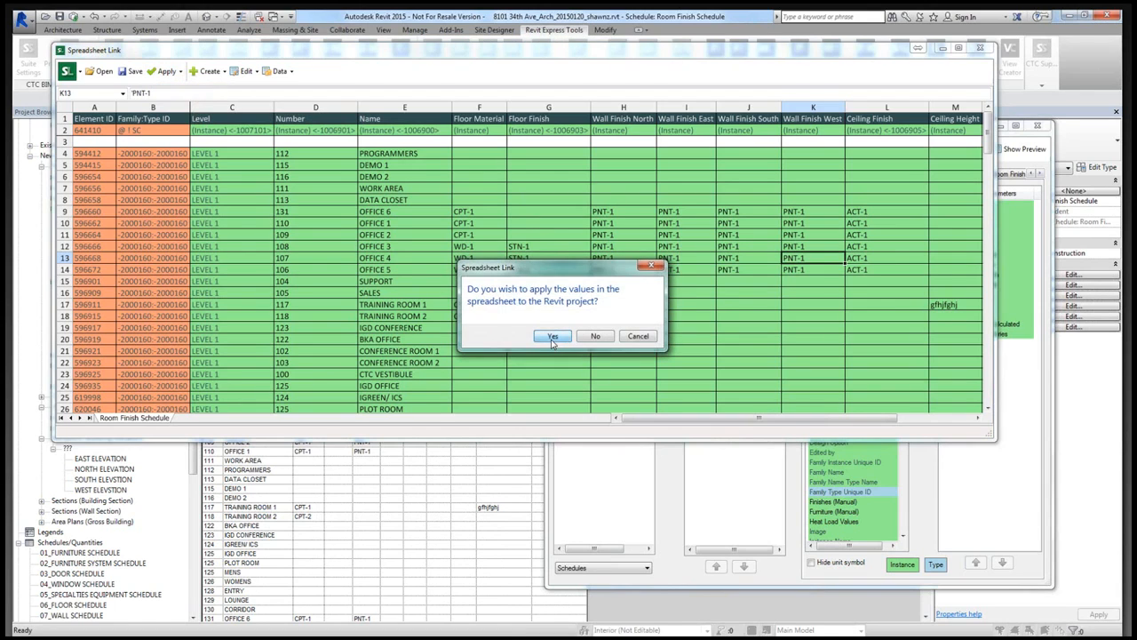
left_click(550, 339)
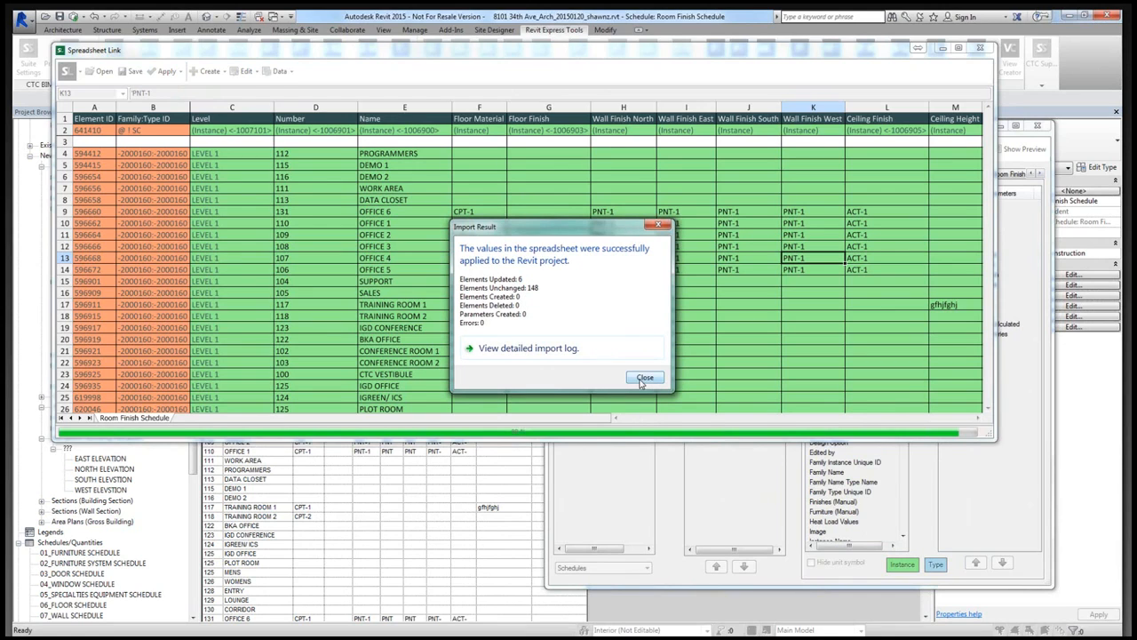
left_click(642, 381)
left_click(1038, 128)
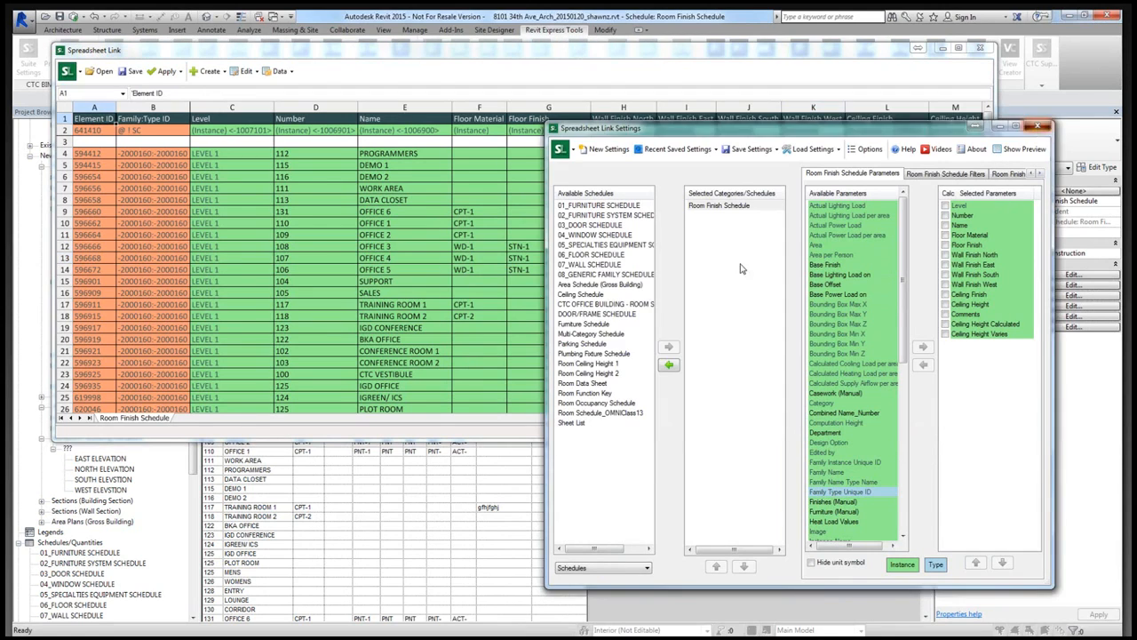
left_click(596, 350)
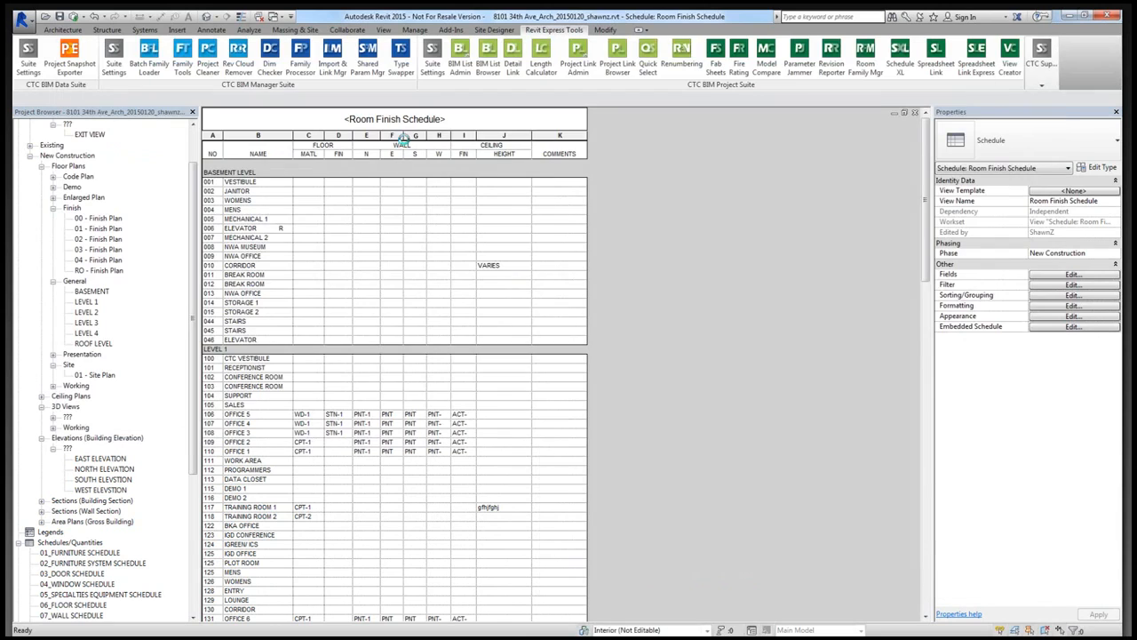
- Widen the east, south and west wall columns and the ceiling finish column to fit their PNT-1 and ACT-1 values
left_click_drag(405, 135, 468, 134)
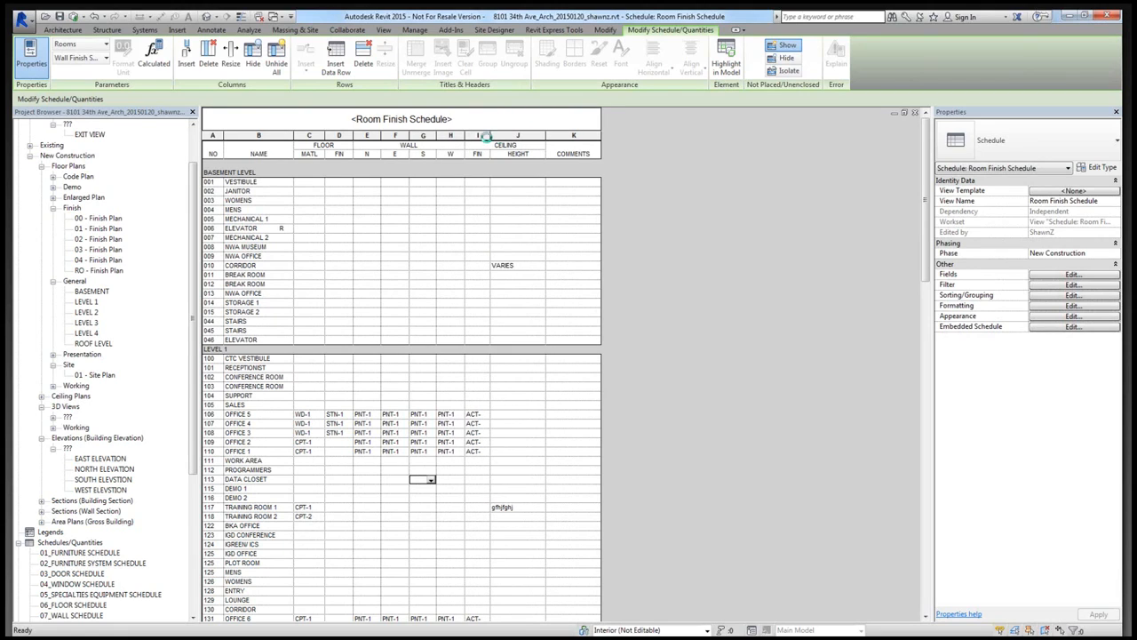
left_click_drag(490, 135, 491, 135)
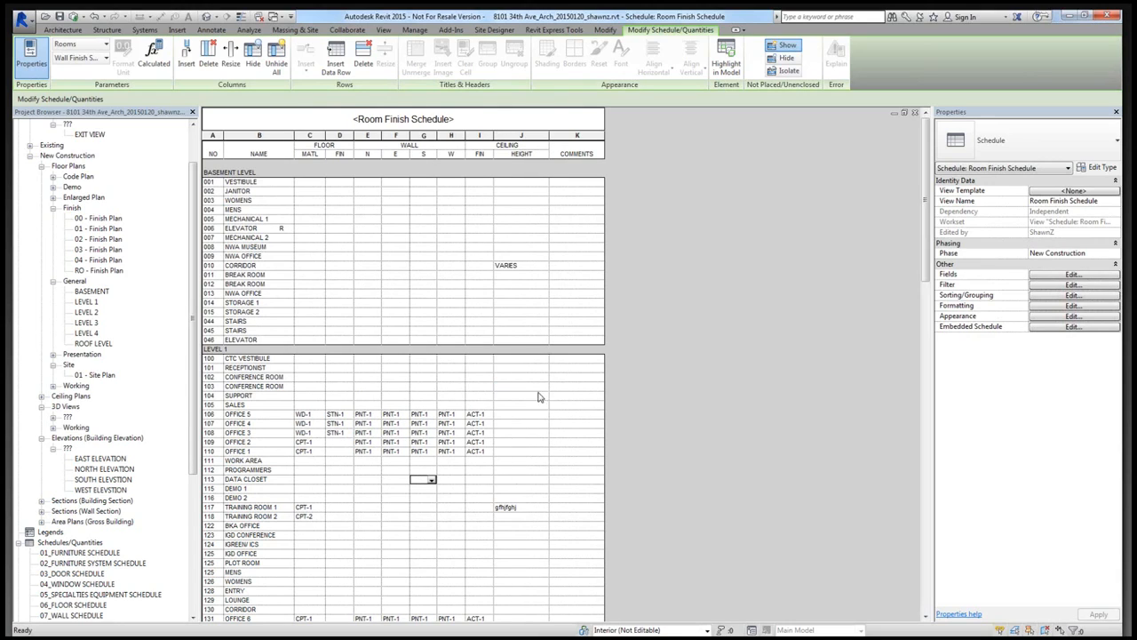
- Find the two room ceiling height schedules in the project and open Room Ceiling Height 1
left_click_drag(193, 377, 178, 558)
left_click(95, 503)
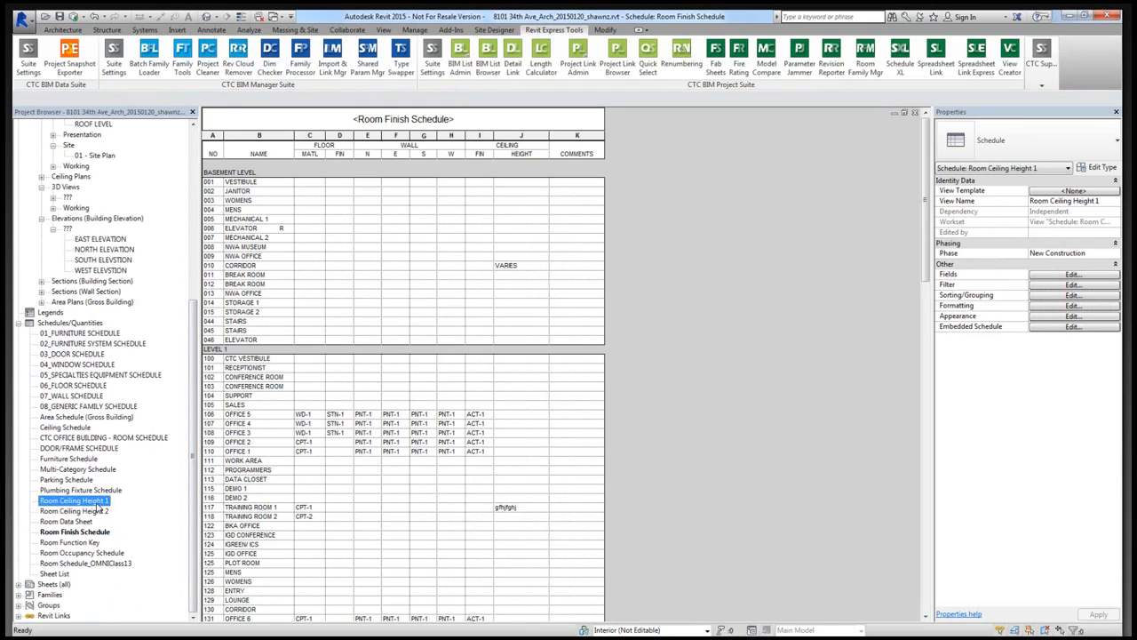
left_click(97, 510)
left_click(97, 503)
left_click(99, 509)
left_click(100, 503)
left_click(101, 510)
left_click(102, 503)
left_click(103, 509)
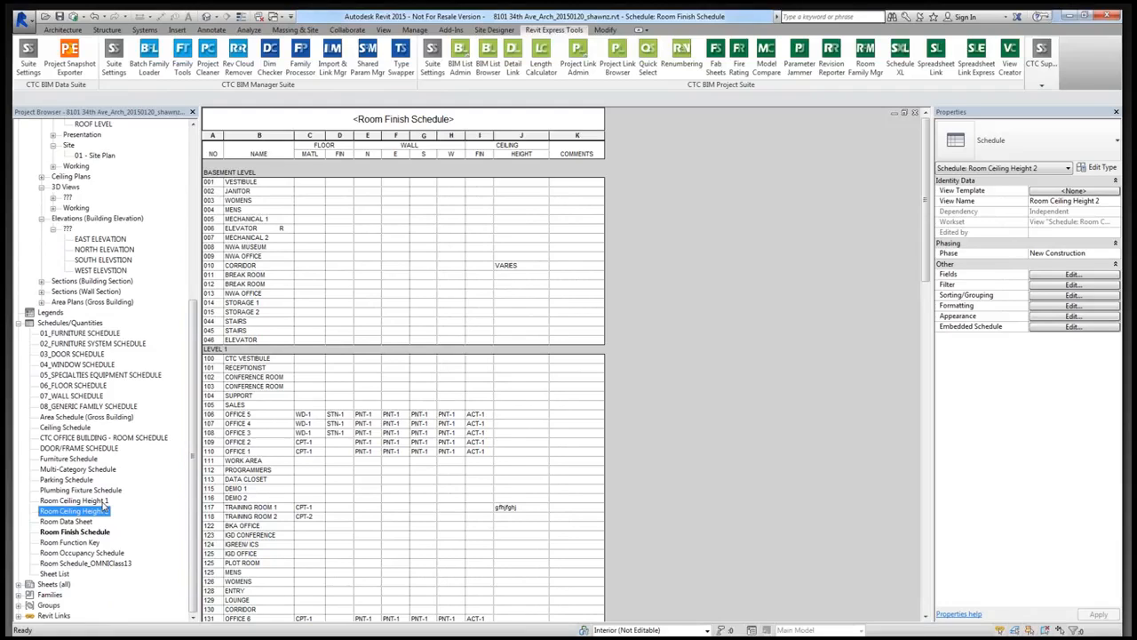
double_click(103, 502)
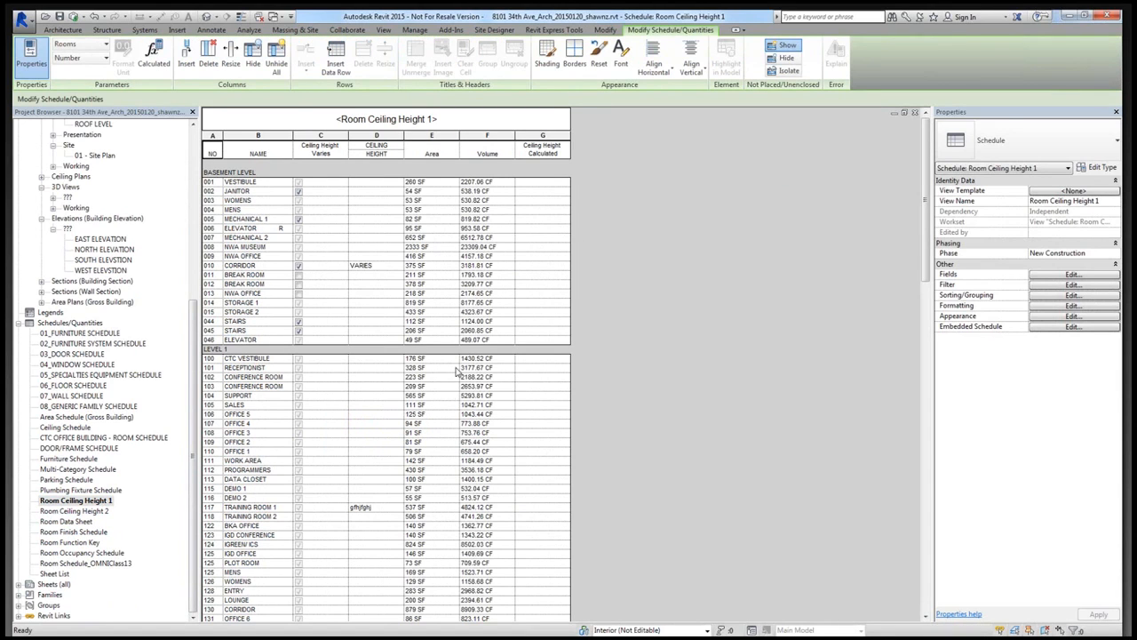
- Examine the Vestibule room's area, volume and calculated ceiling height in the Room Ceiling Height 1 schedule
left_click(541, 185)
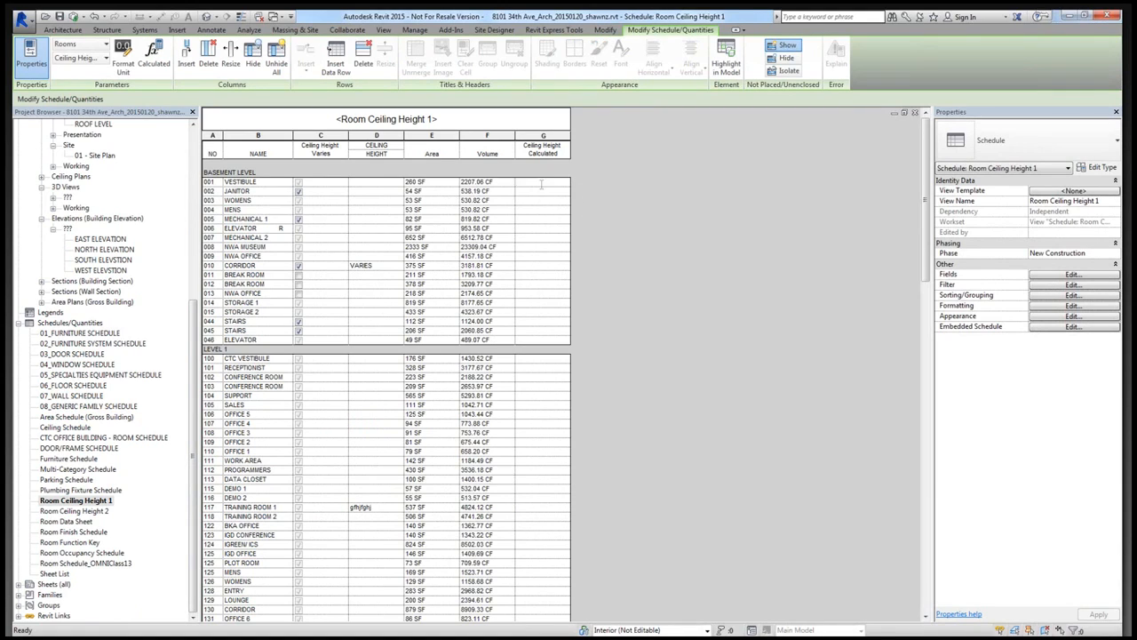
left_click(485, 184)
left_click(435, 184)
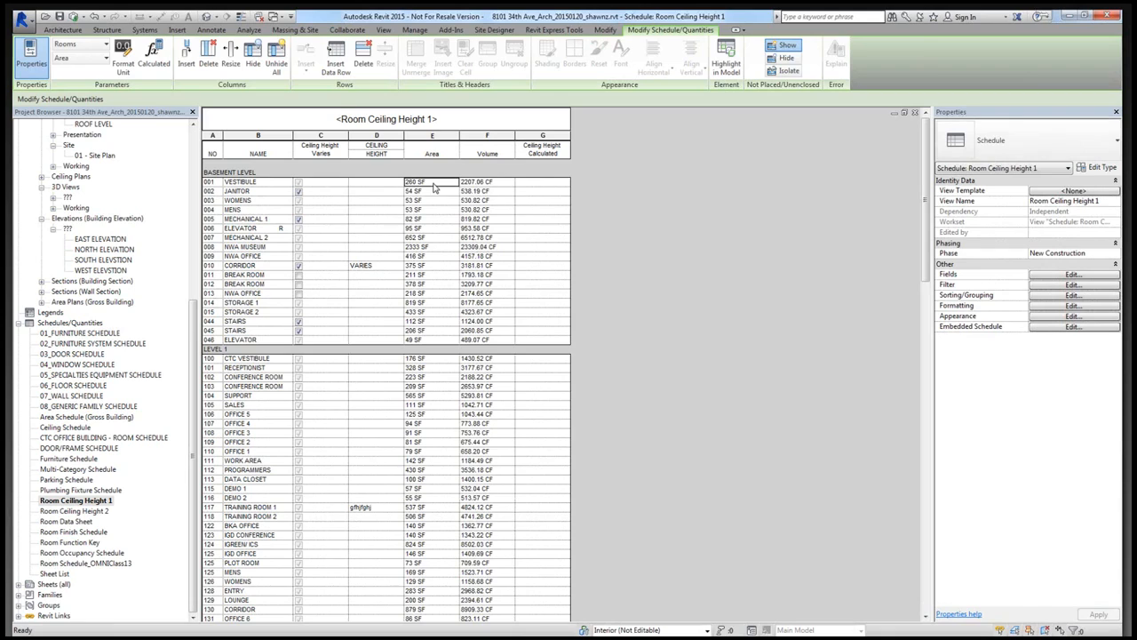
left_click(537, 183)
left_click(503, 184)
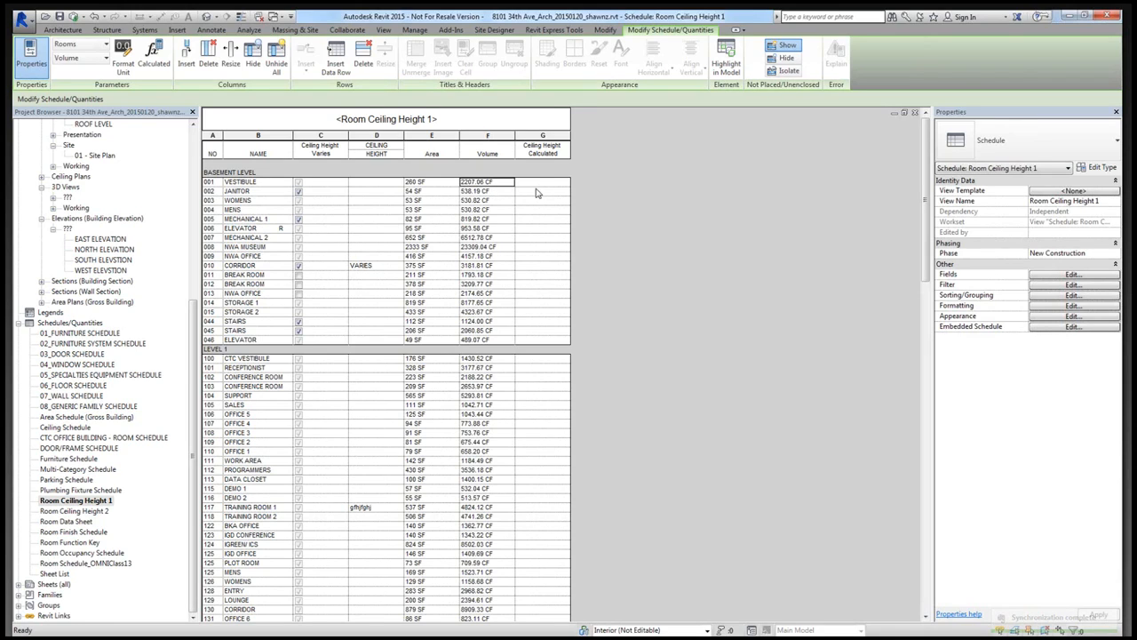
- Examine the ceiling height varies flags, the Corridor's ceiling height entry and the calculated height column in the Room Ceiling Height 1 schedule
left_click(539, 183)
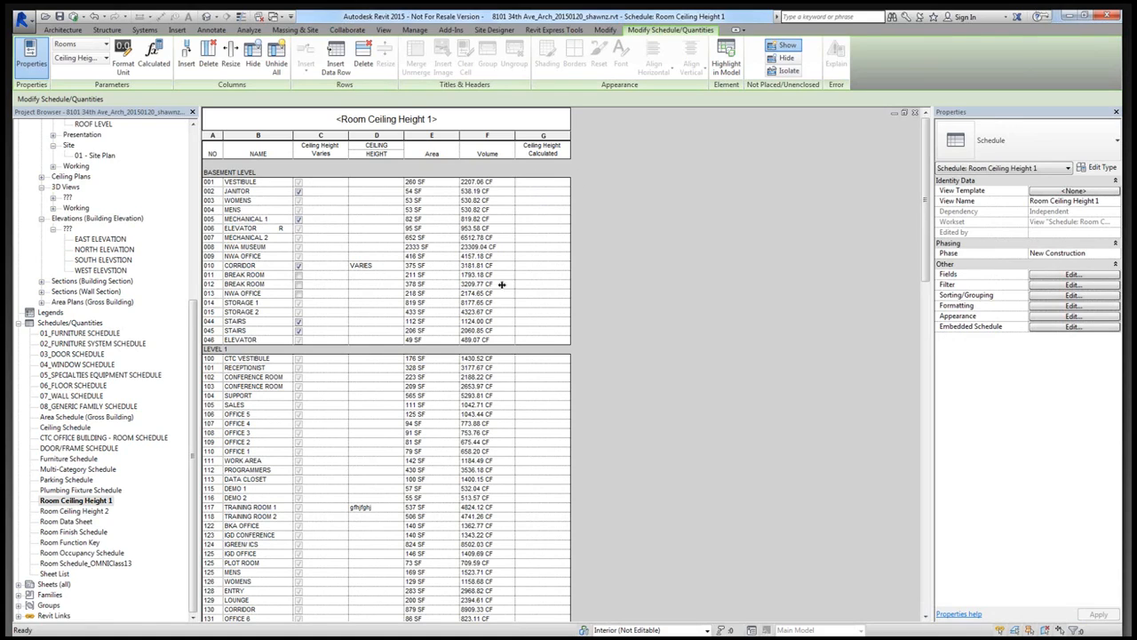
left_click(88, 512)
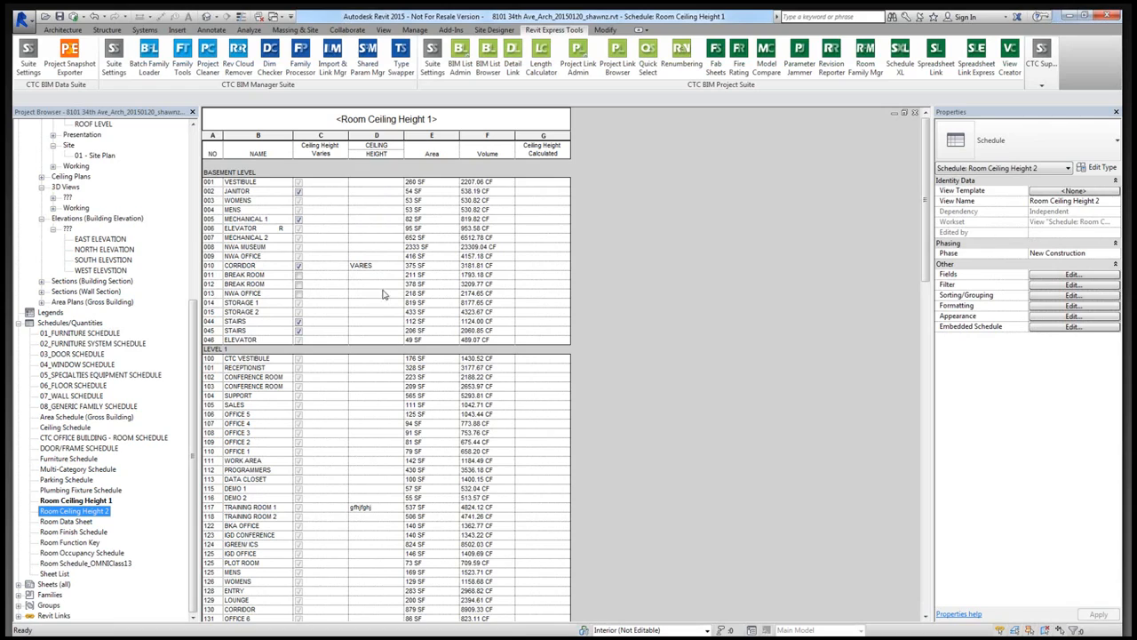
left_click(298, 191)
left_click(299, 220)
left_click(365, 266)
left_click_drag(378, 266, 344, 268)
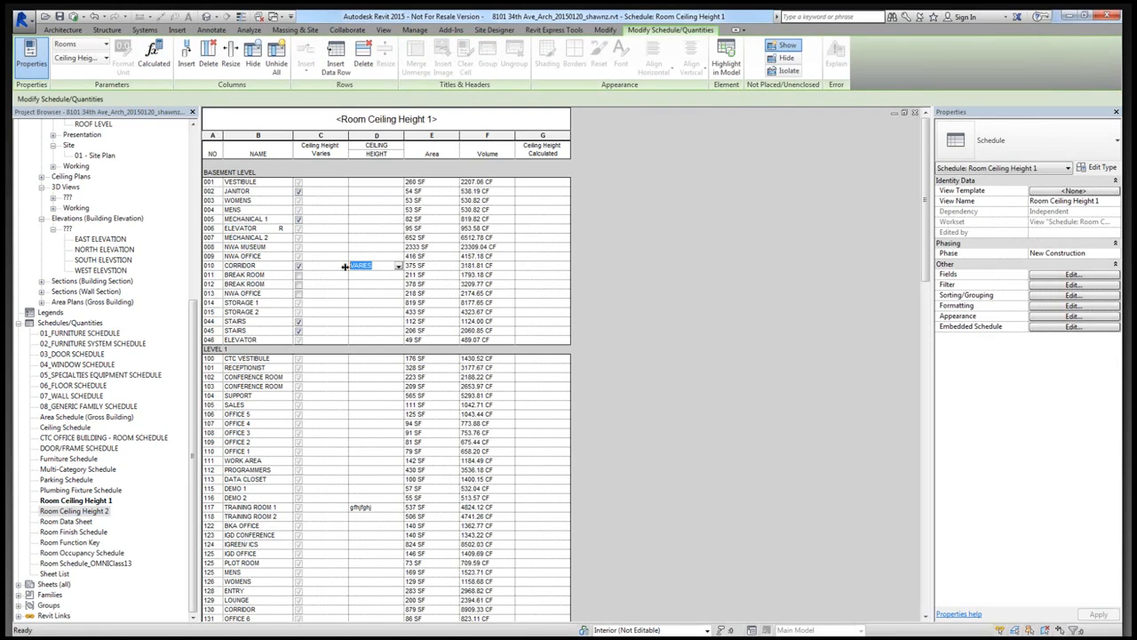
left_click(379, 266)
left_click(105, 501)
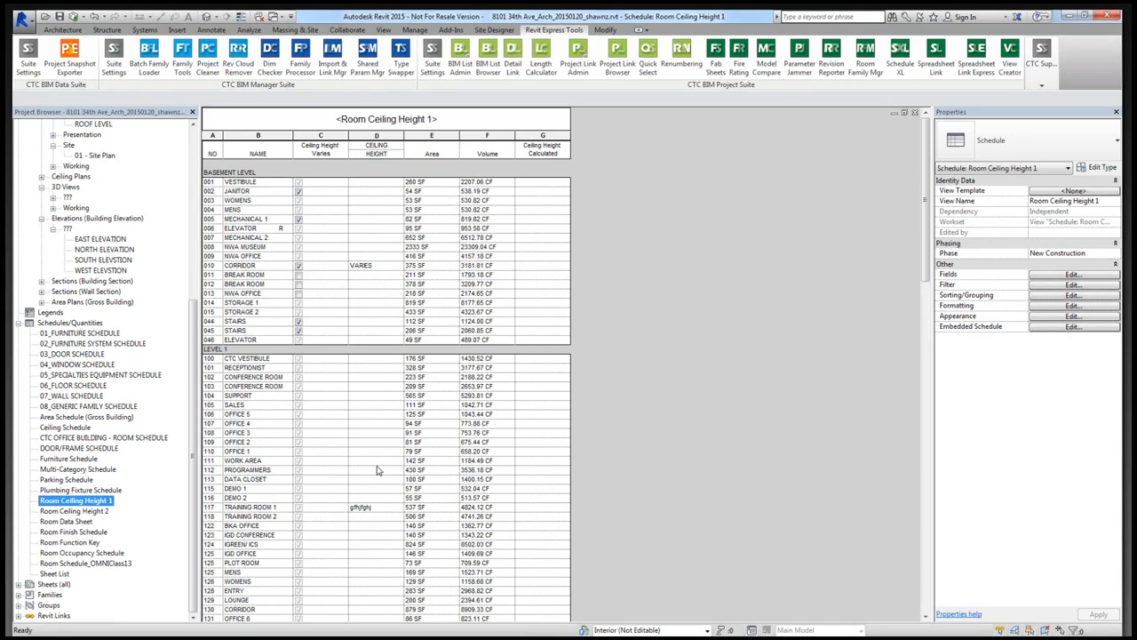
left_click(94, 512)
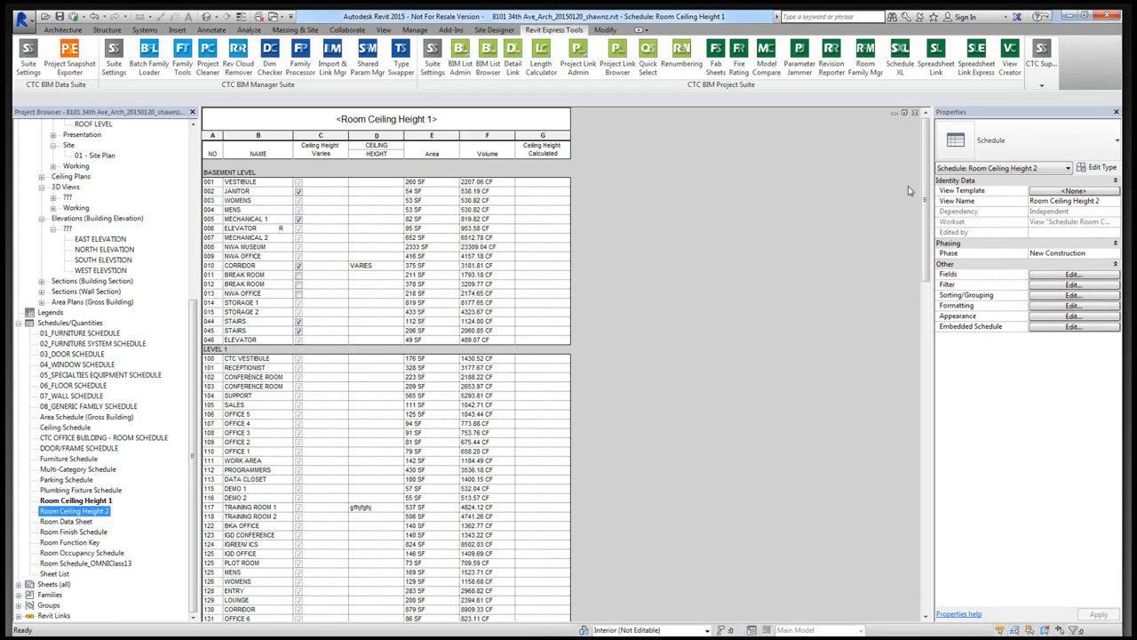
- Start Spreadsheet Link and load the Room Ceiling Height 1 and Room Ceiling Height 2 schedules into it
left_click(932, 77)
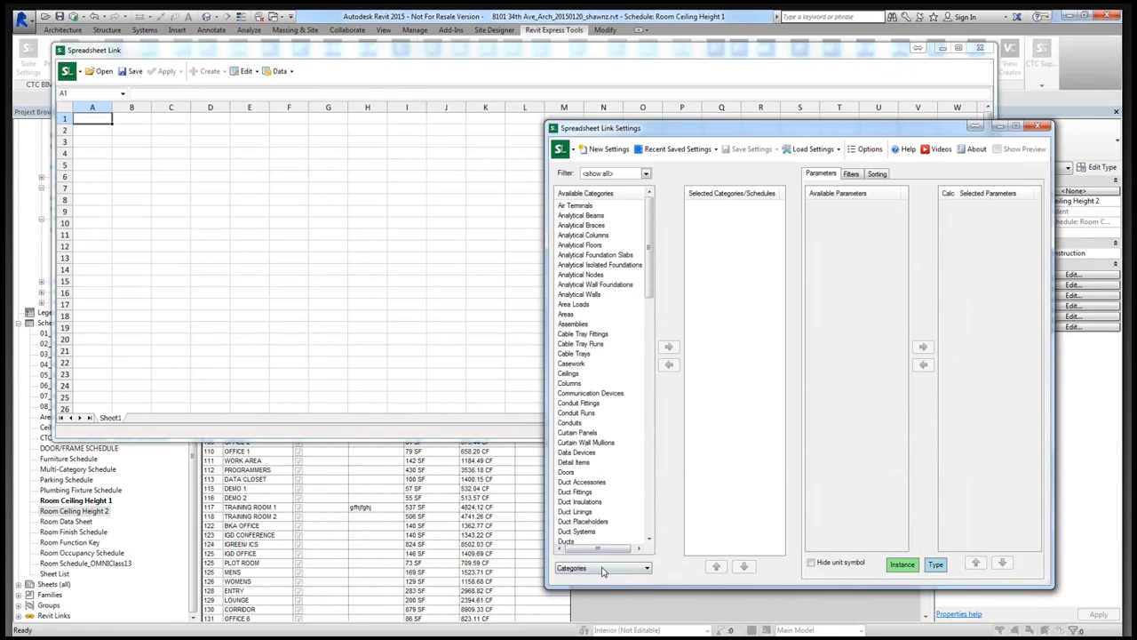
left_click(603, 568)
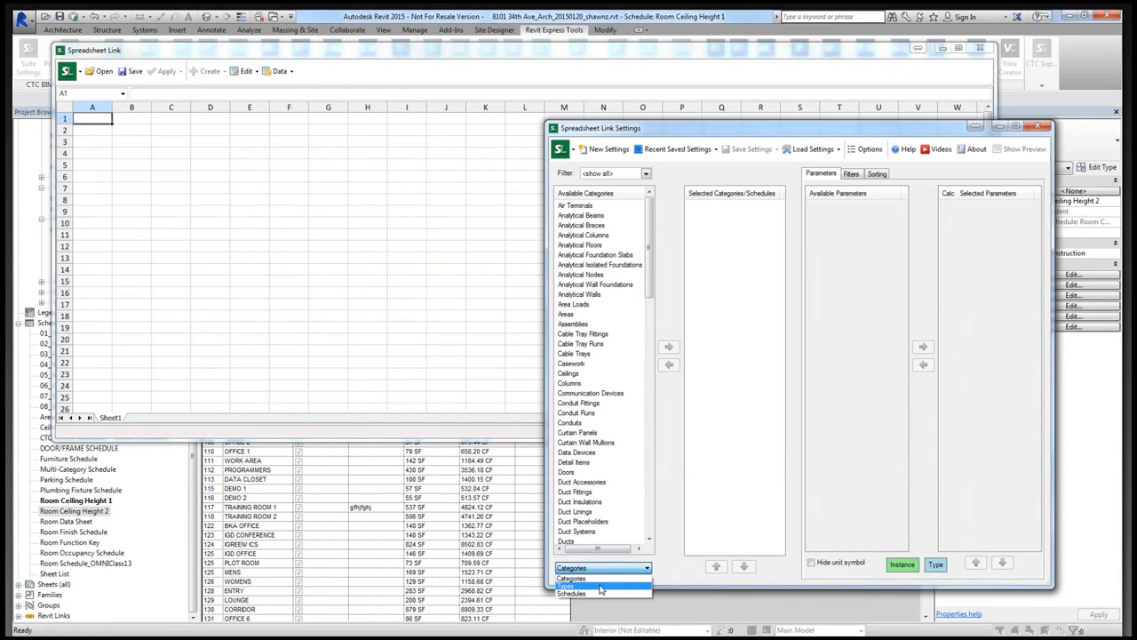
left_click(572, 593)
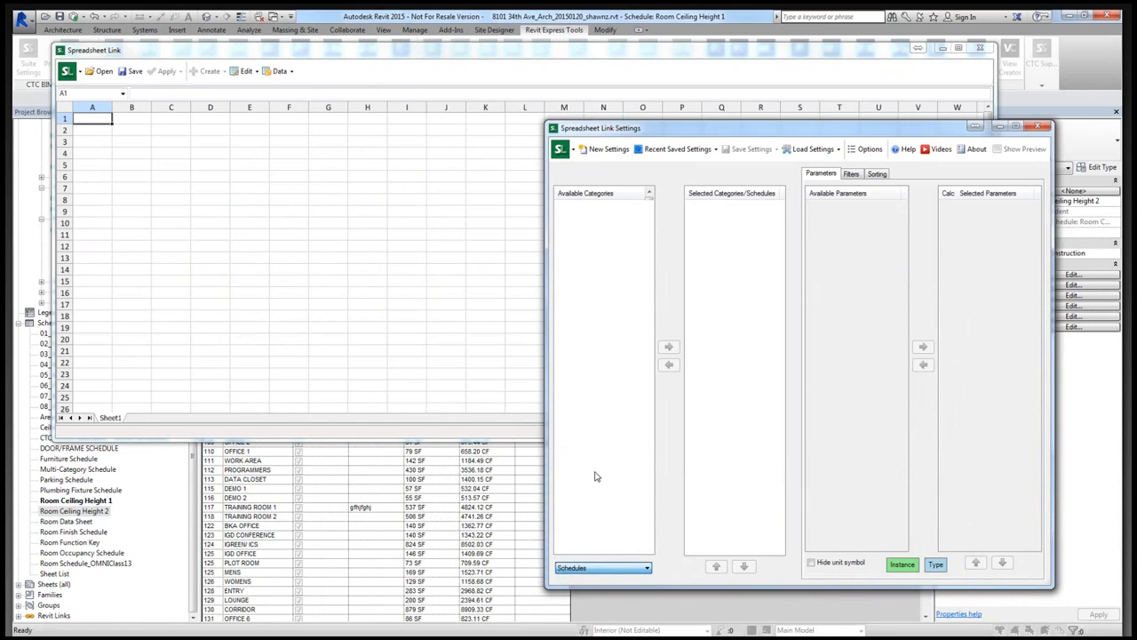
left_click(606, 364)
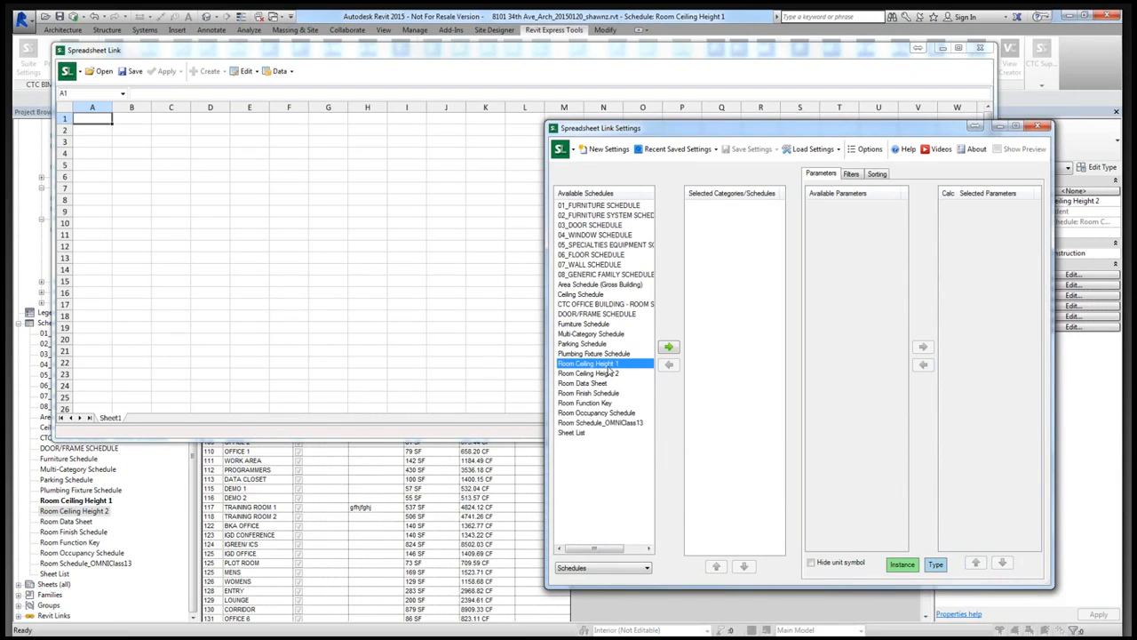
left_click(668, 348)
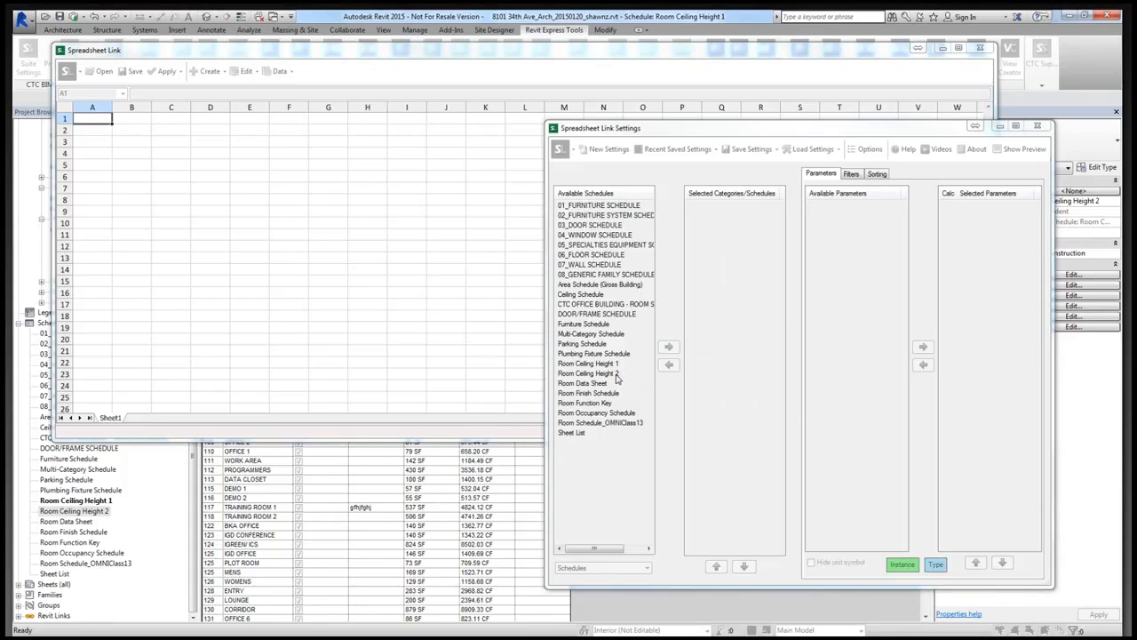
double_click(617, 377)
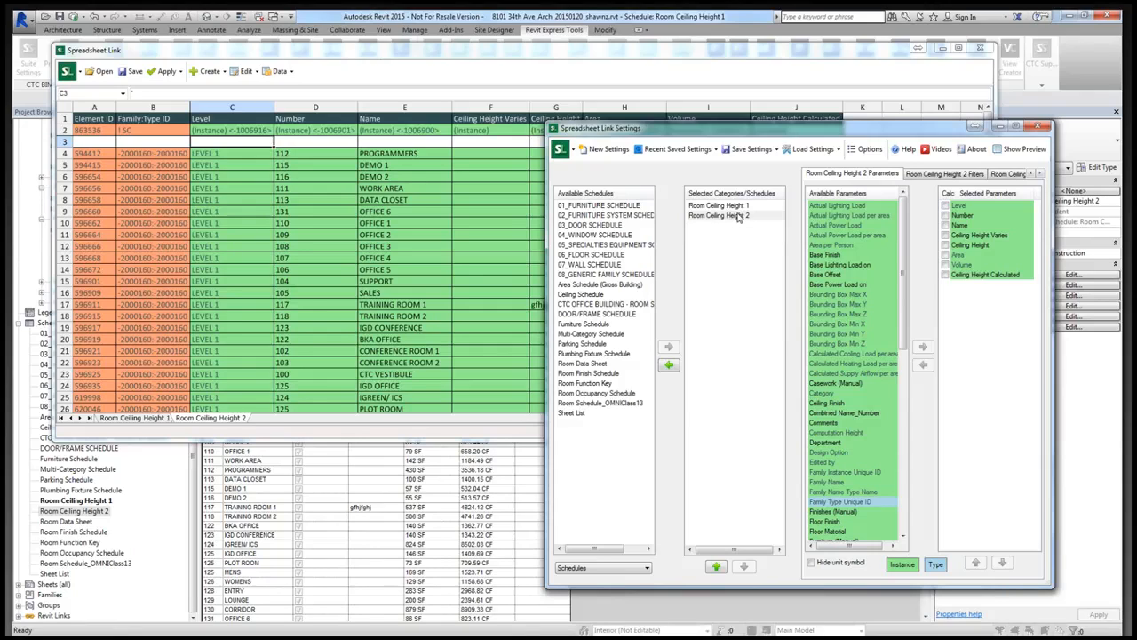
- Add the Bounding Box Max Z parameter to the selected parameters of the Room Ceiling Height 1 schedule
left_click(734, 216)
left_click(731, 206)
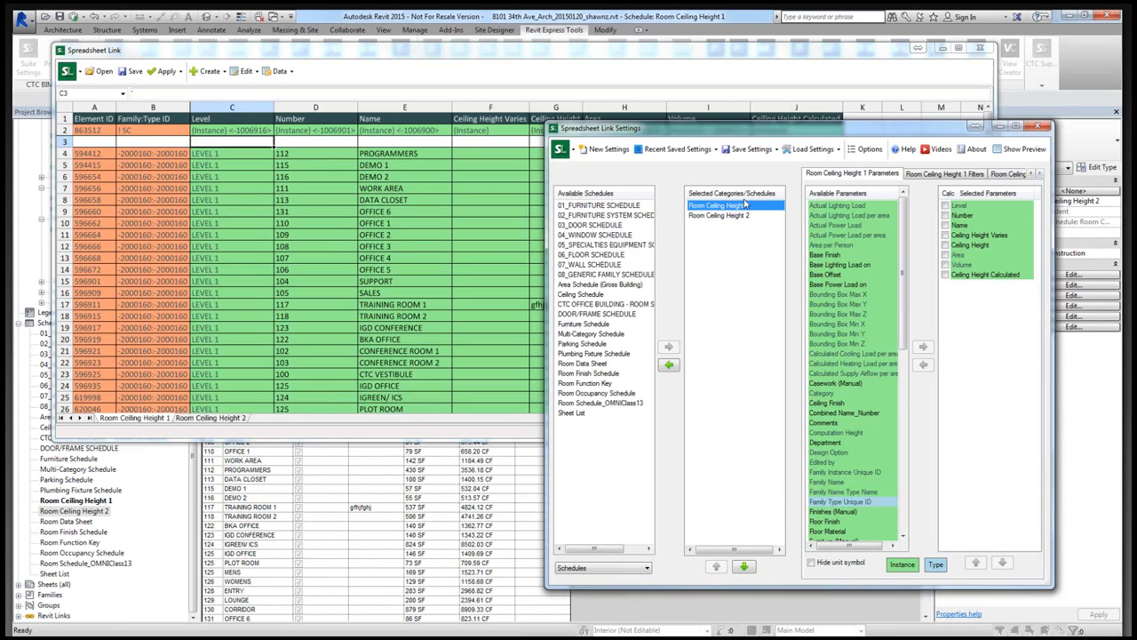
left_click_drag(870, 130, 769, 167)
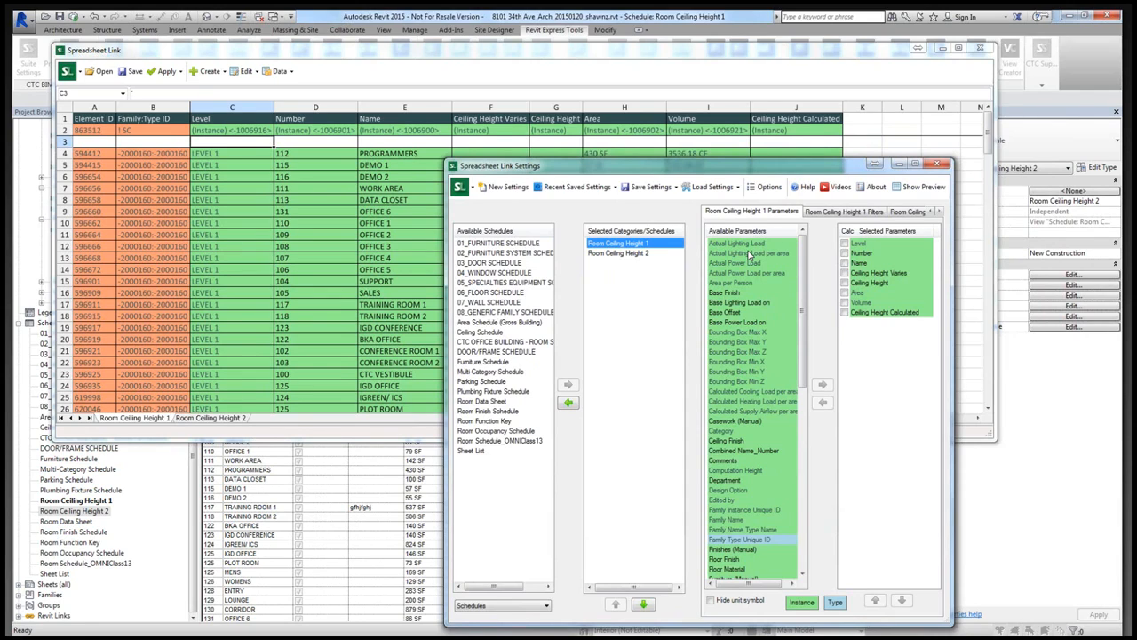
left_click(739, 382)
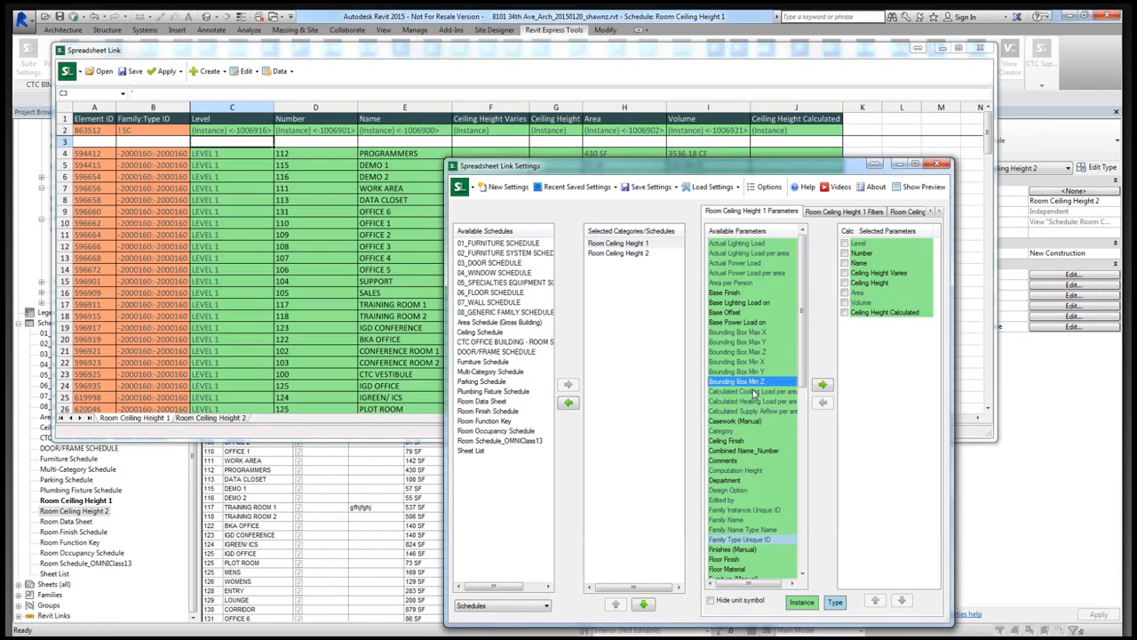
left_click(752, 353)
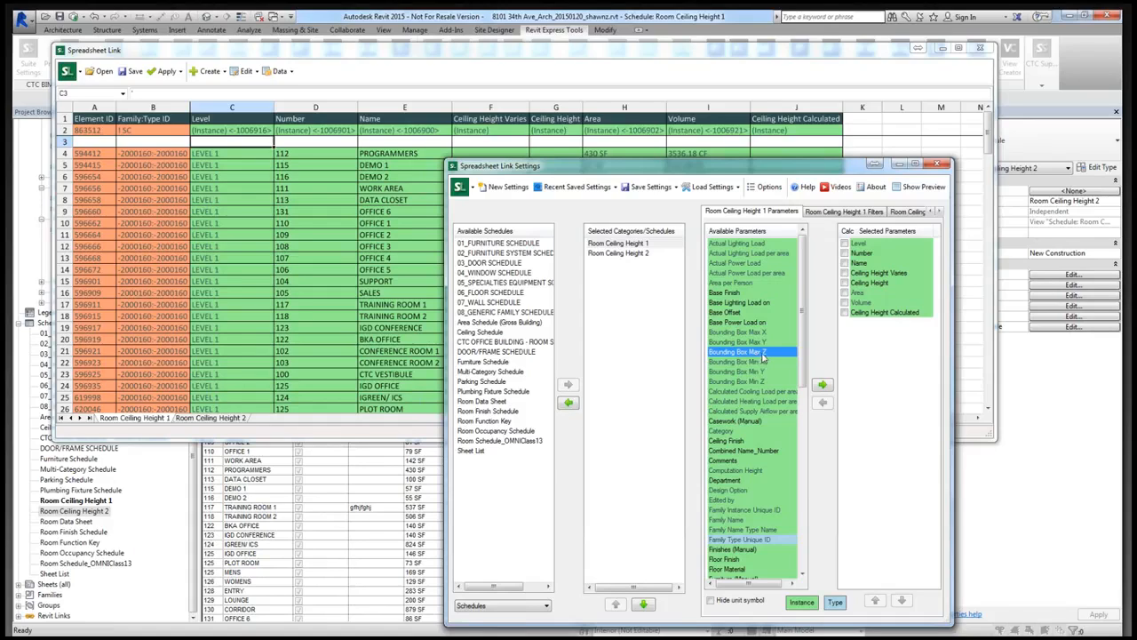
left_click(823, 387)
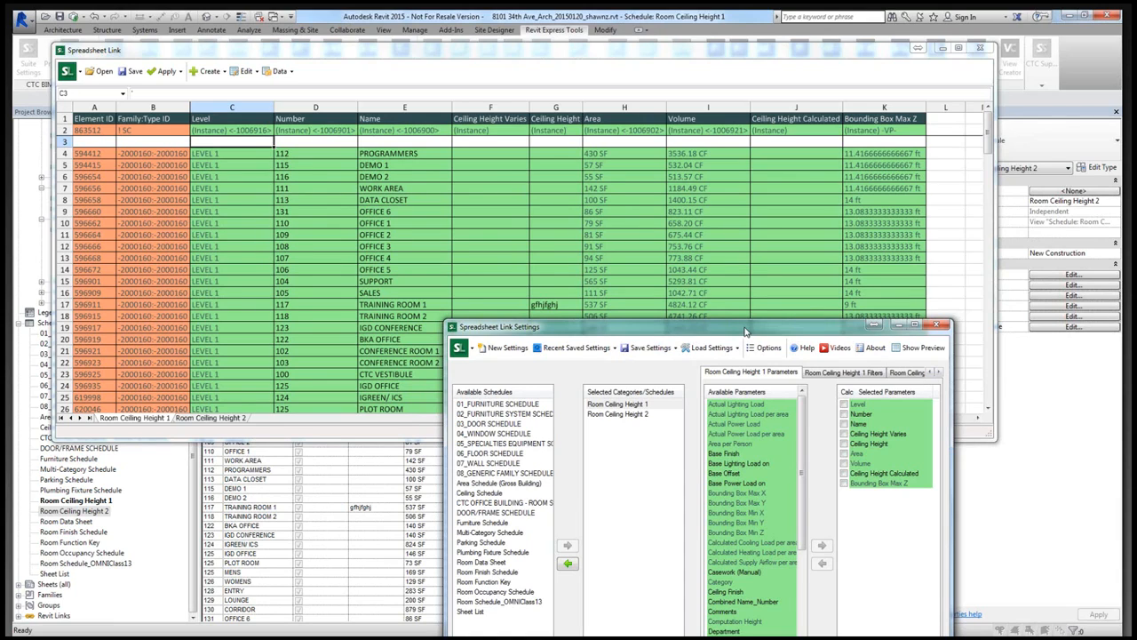
- Move the settings window clear of the worksheet and inspect its Ceiling Height Calculated and Bounding Box Max Z columns
left_click_drag(746, 331, 514, 98)
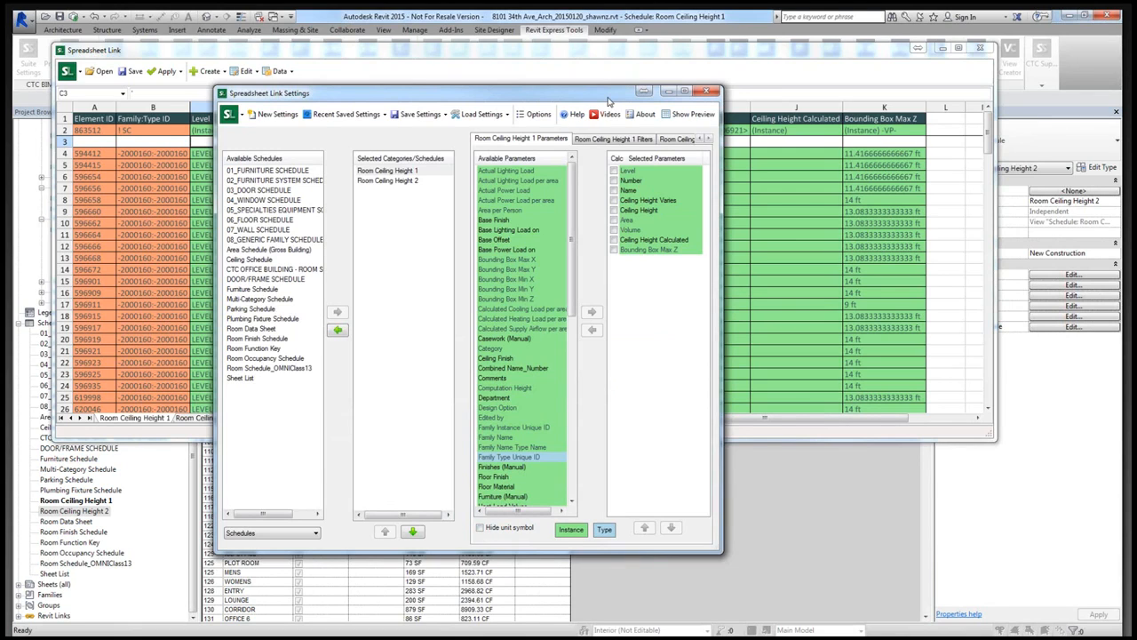
left_click_drag(608, 101, 444, 119)
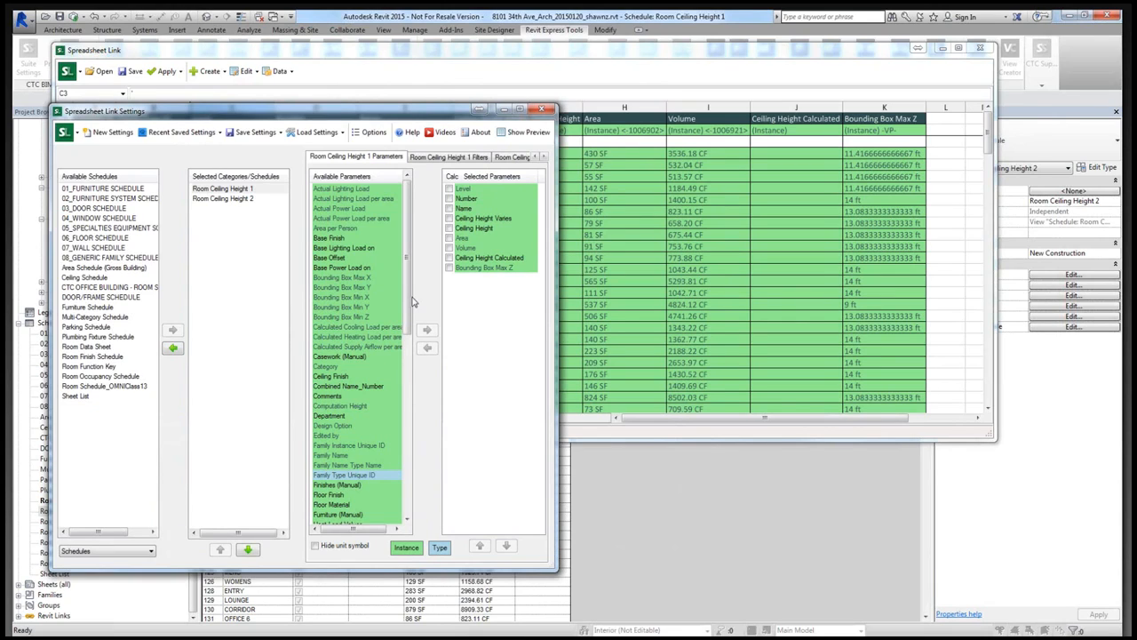
left_click(501, 270)
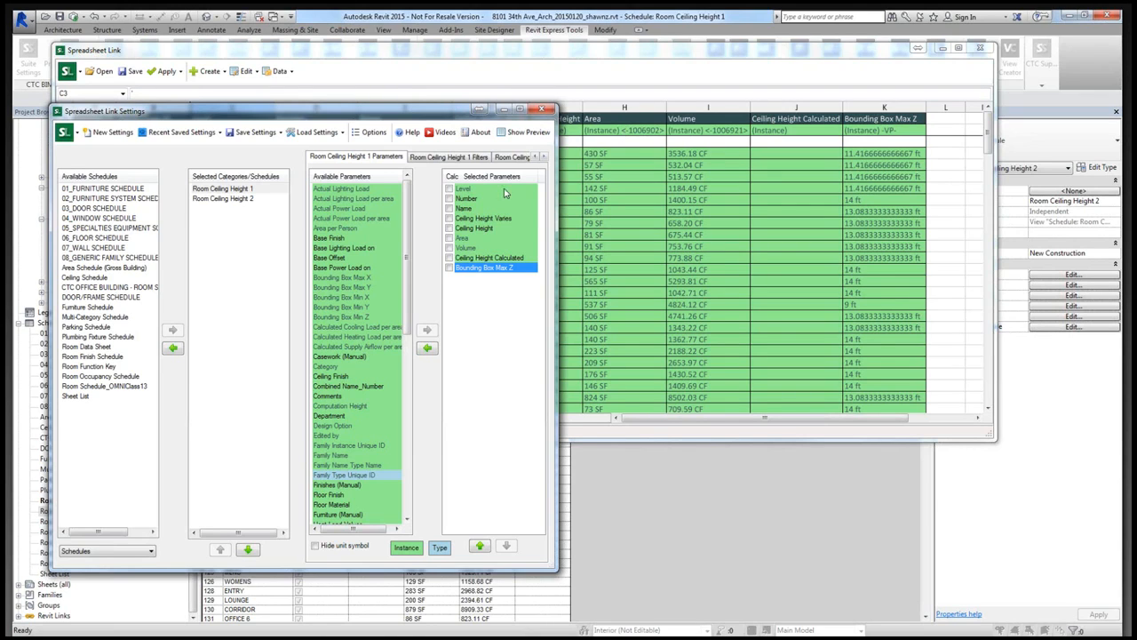
left_click_drag(459, 112, 548, 296)
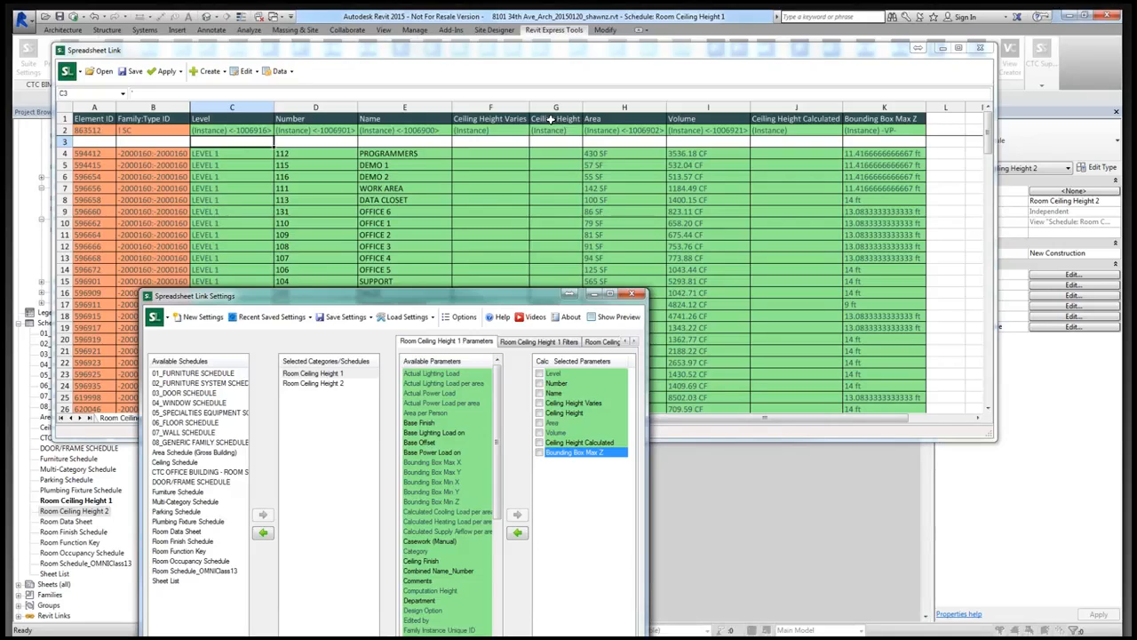
left_click(782, 156)
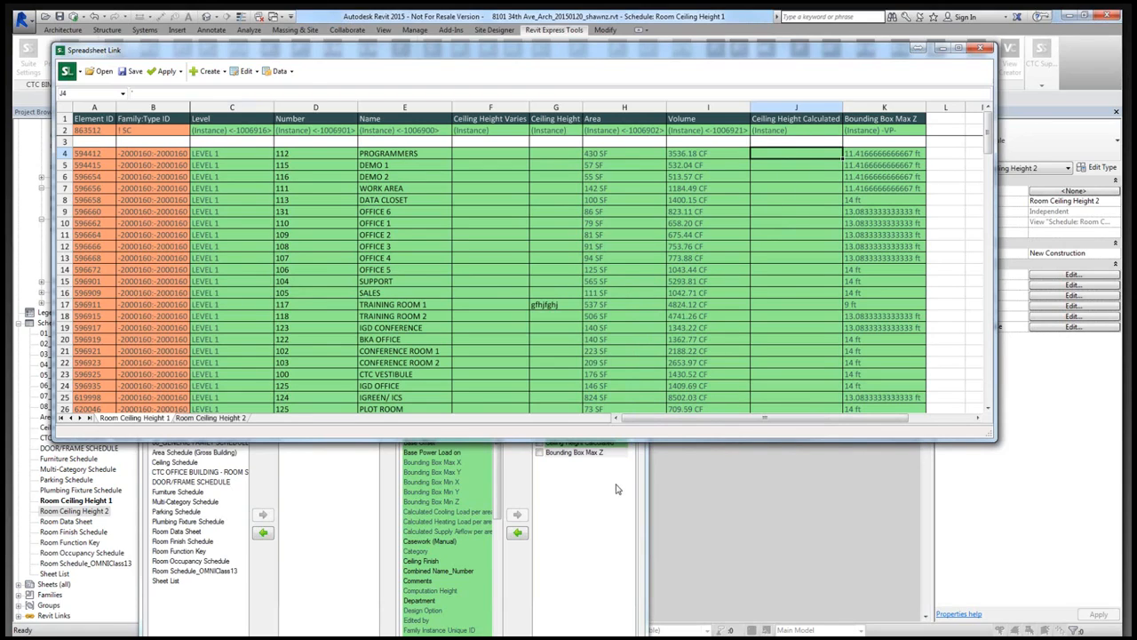
left_click(876, 118)
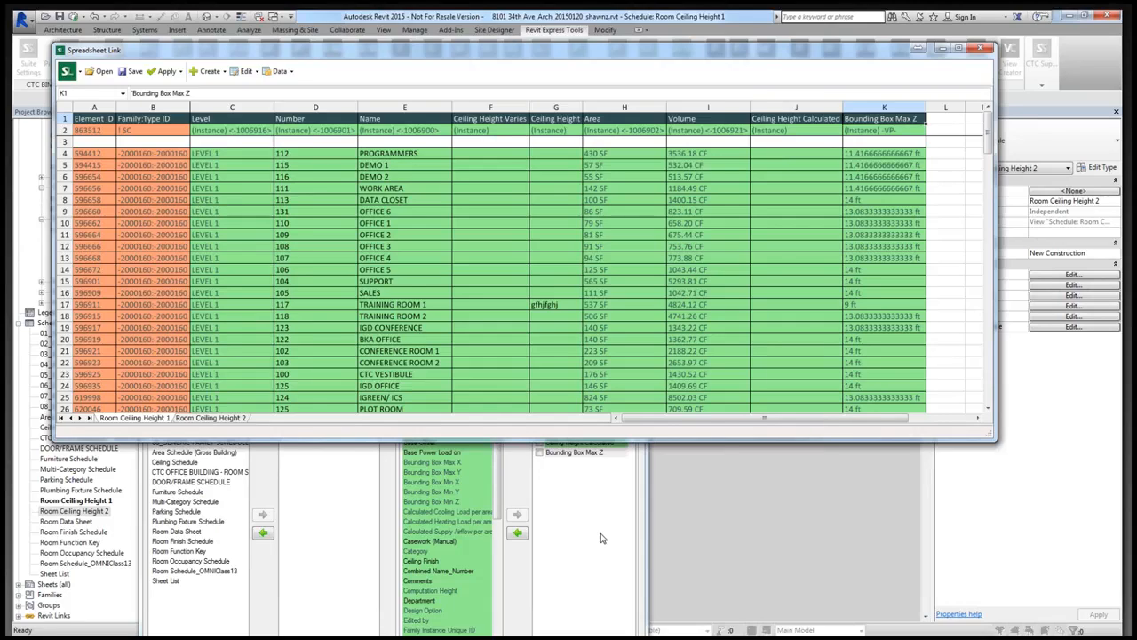
- Compare the Bounding Box Max Z values of rooms on the basement level and Levels 1 to 4 in the worksheet
left_click(853, 203)
left_click(866, 305)
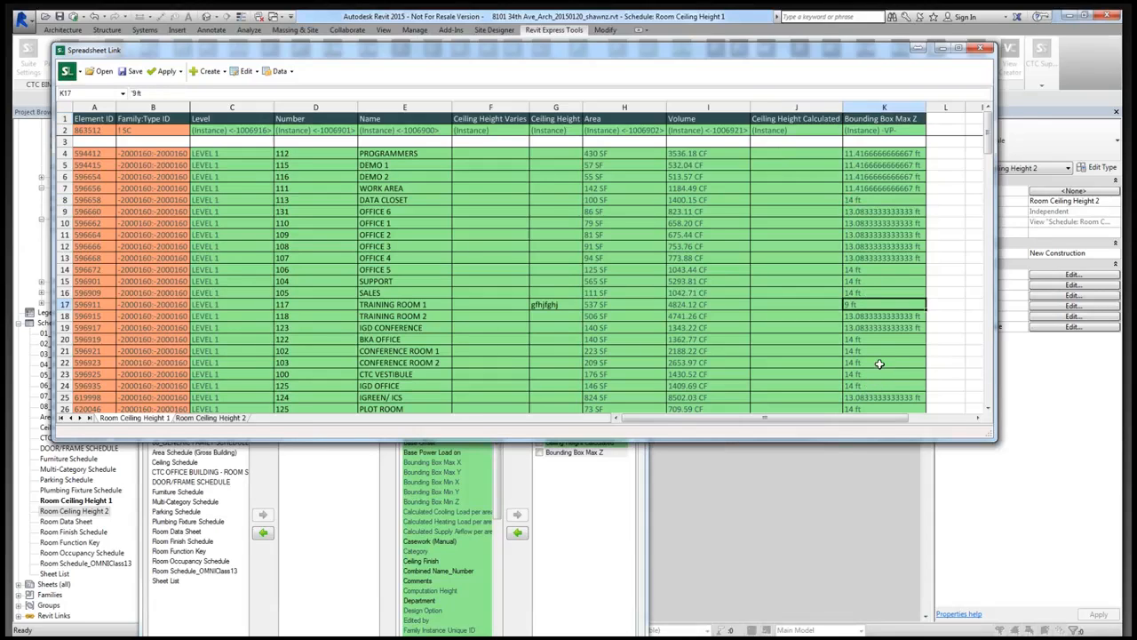
scroll(879, 363, "down", 1)
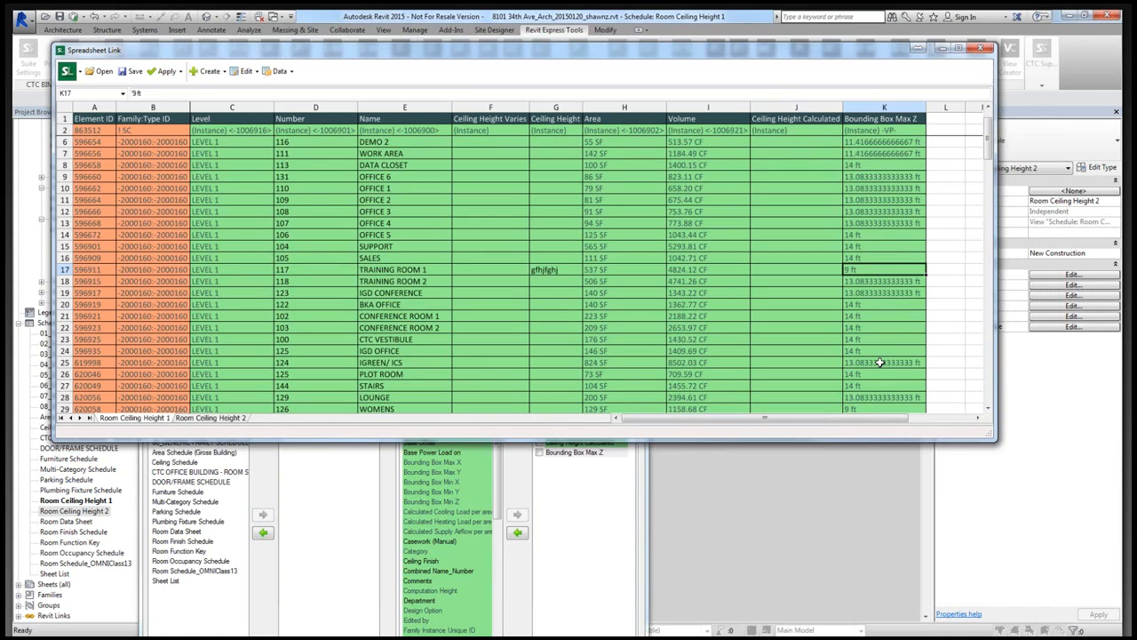
scroll(879, 363, "down", 20)
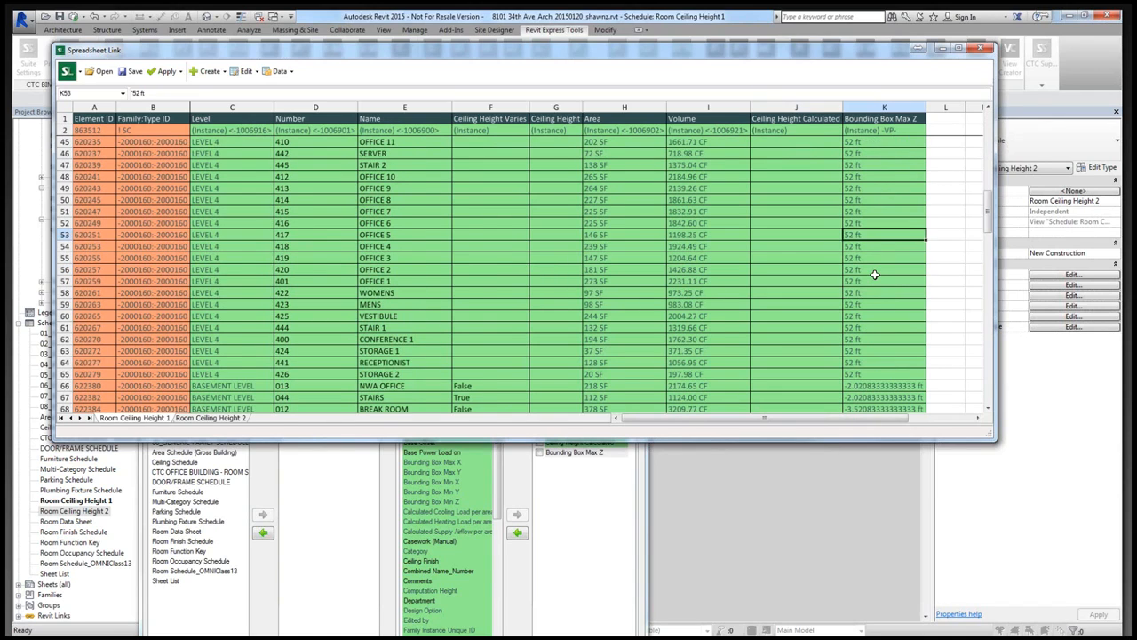
left_click(866, 328)
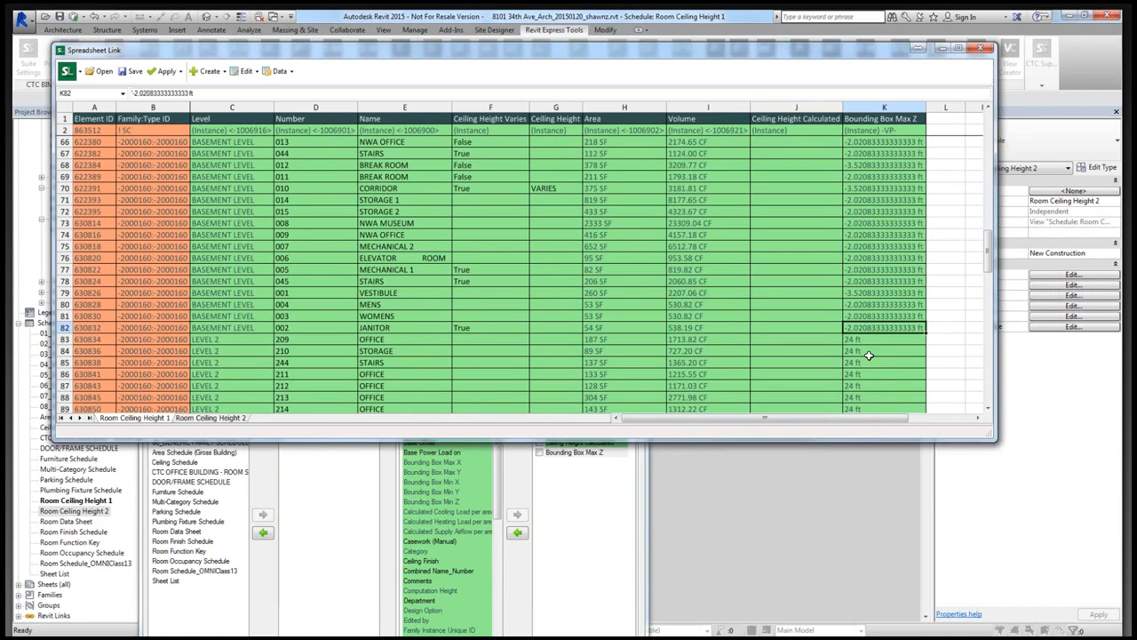
left_click(867, 351)
scroll(867, 357, "down", 4)
scroll(868, 359, "down", 3)
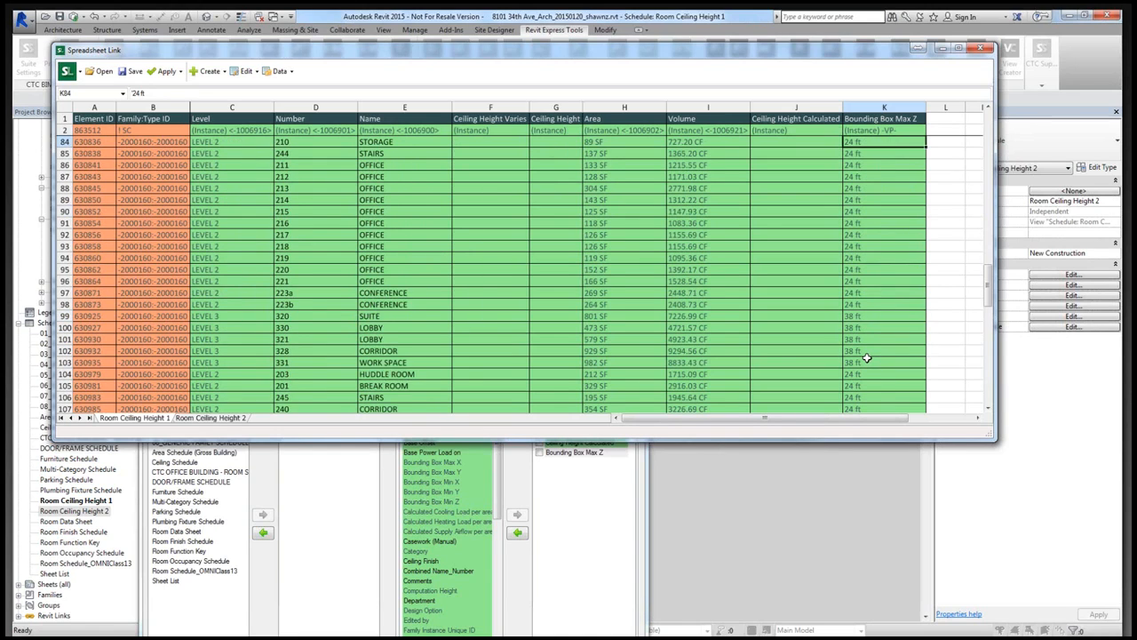
left_click(873, 293)
scroll(873, 296, "up", 1)
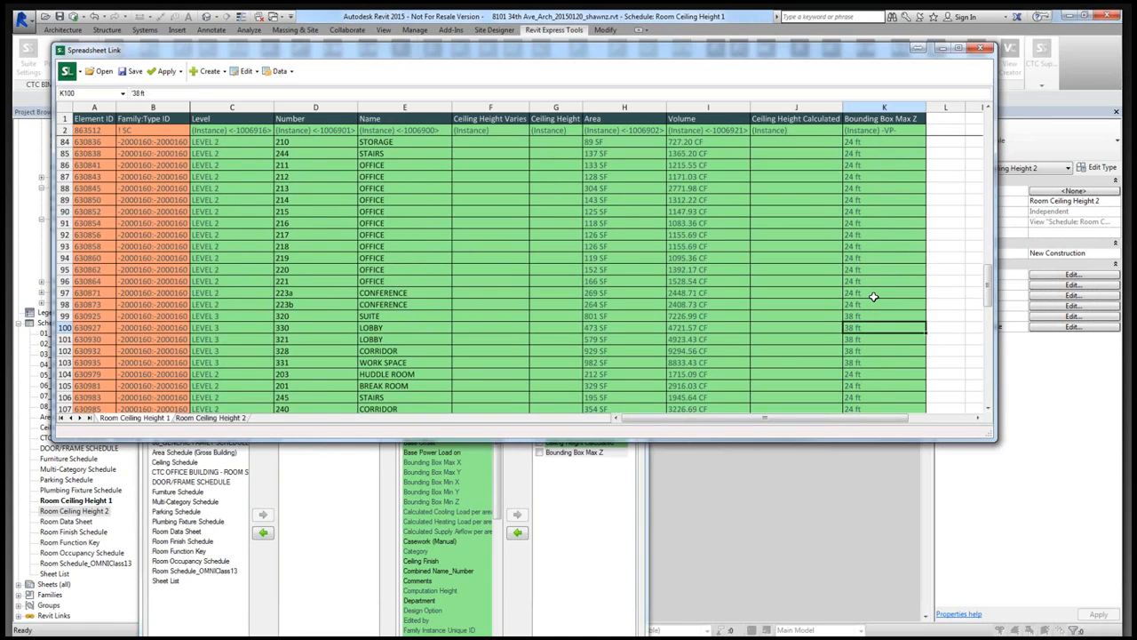
scroll(874, 295, "up", 2)
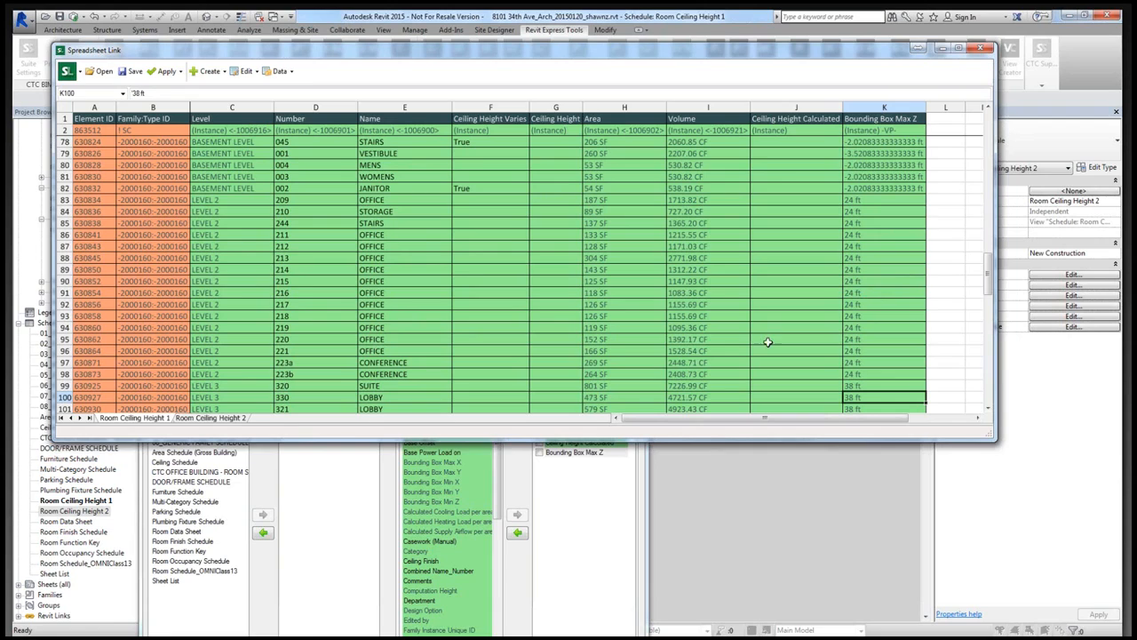
- Add the Position Z parameter to Room Ceiling Height 1 and bring the Level 1 rooms' values into view
left_click(564, 552)
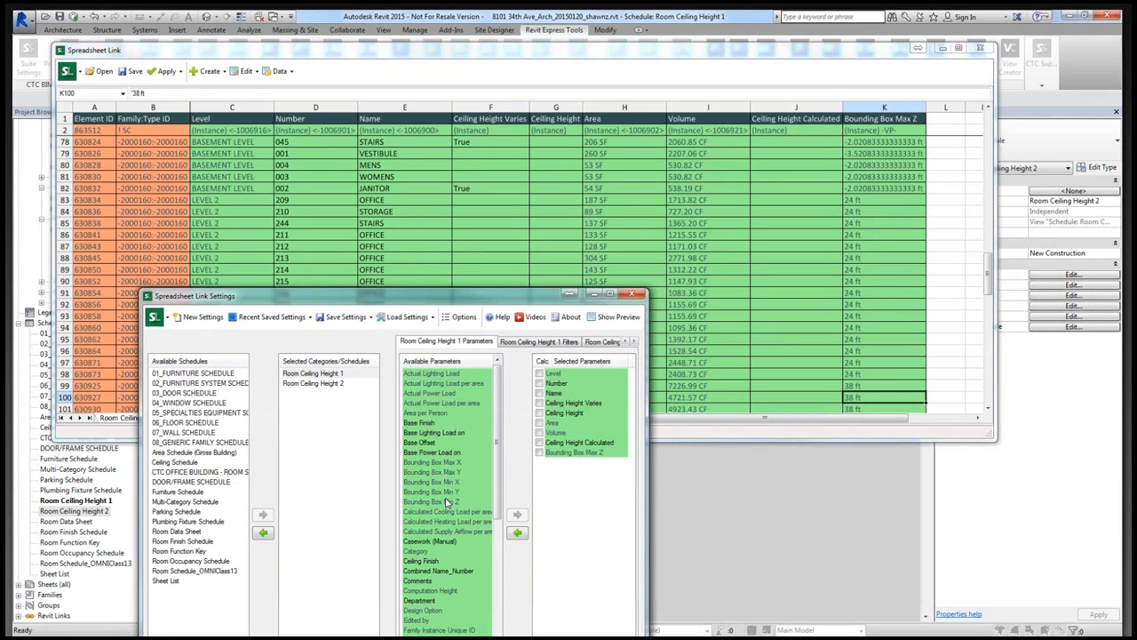
left_click(445, 503)
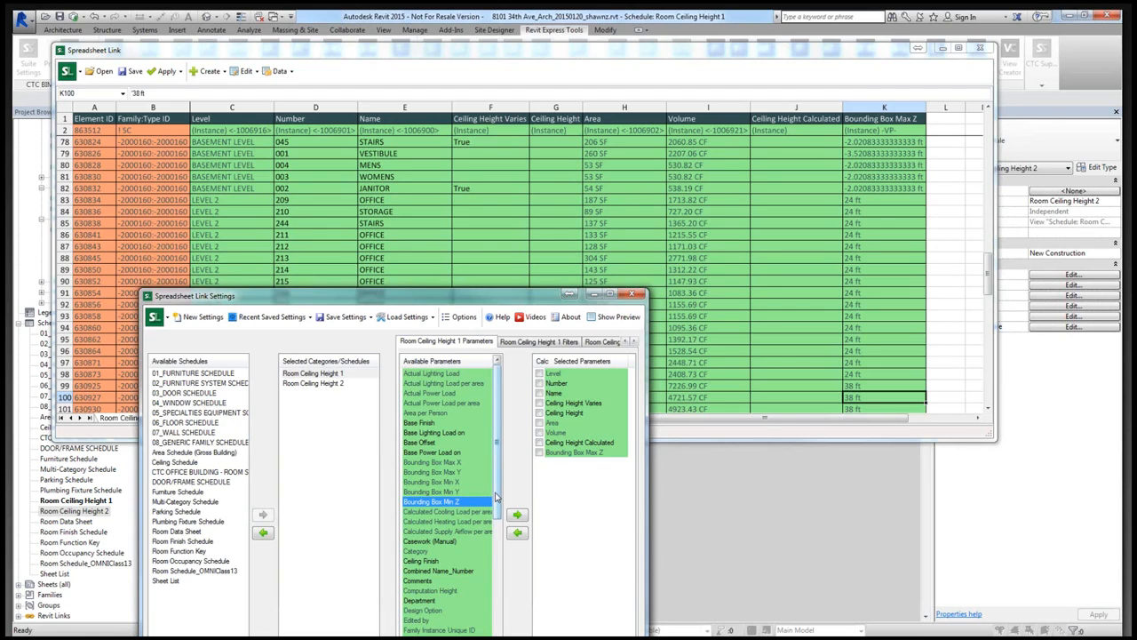
left_click_drag(496, 496, 496, 639)
left_click(480, 591)
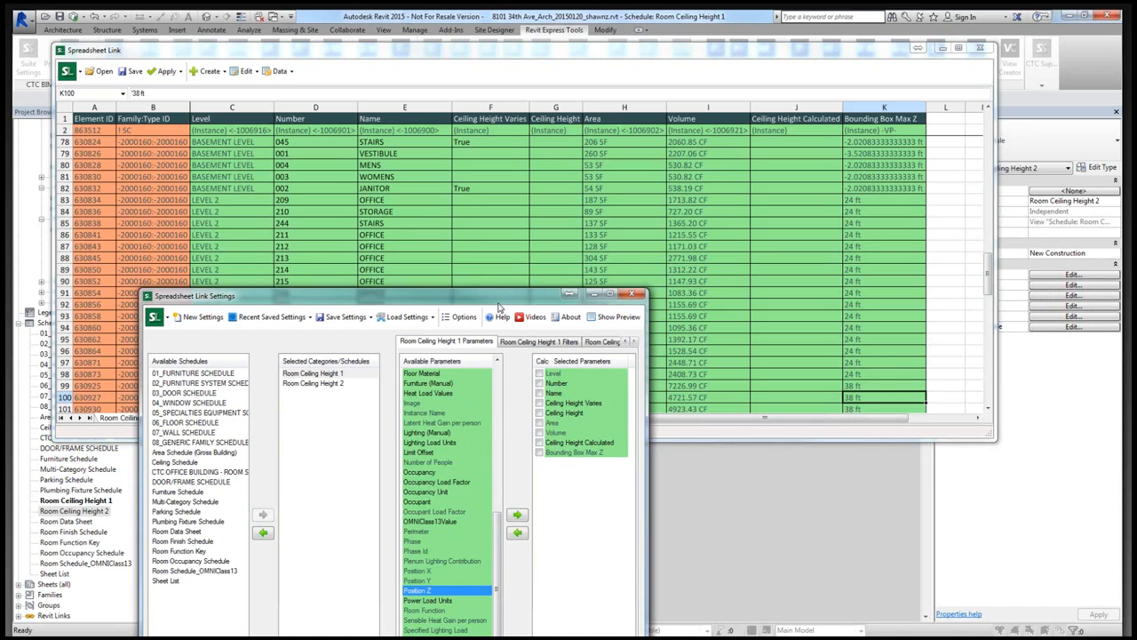
left_click_drag(499, 300, 502, 197)
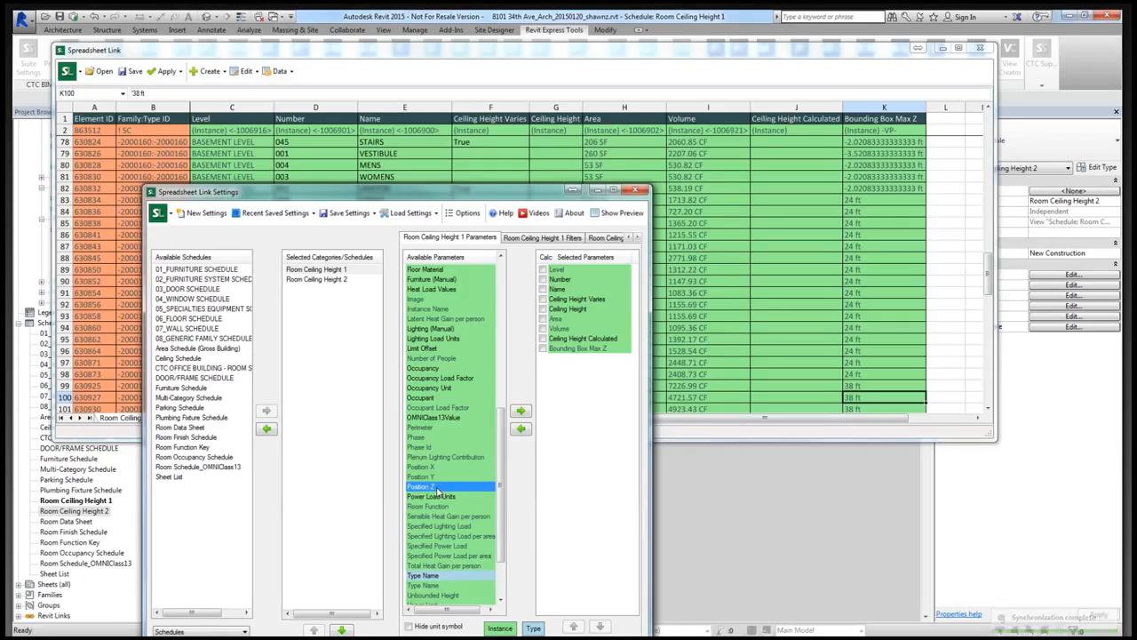
left_click(521, 413)
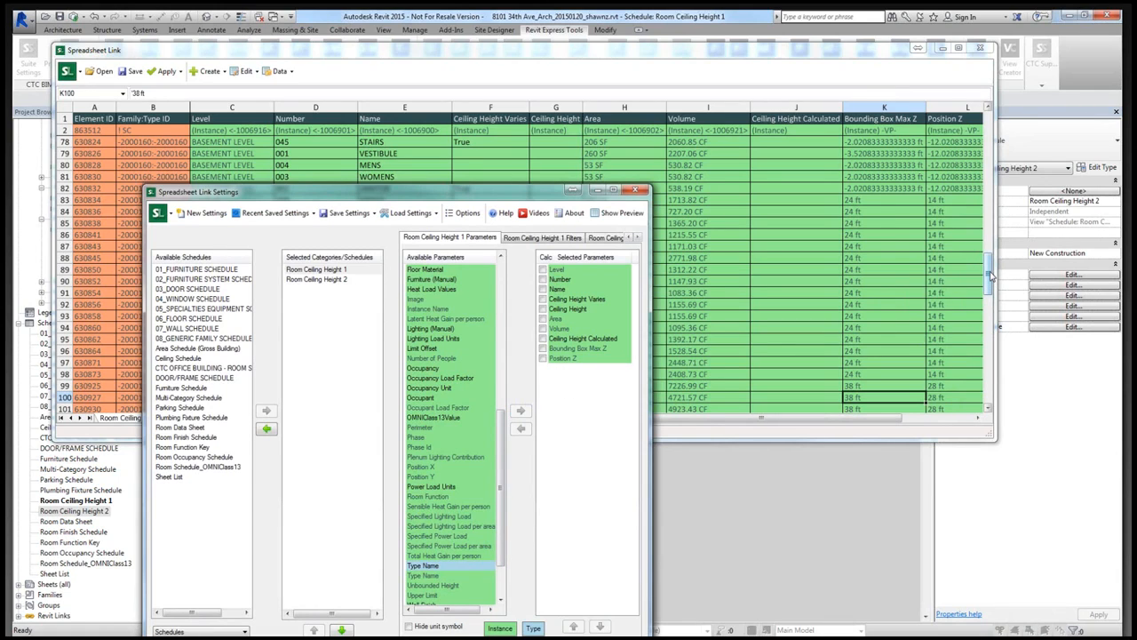
left_click_drag(992, 277, 950, 151)
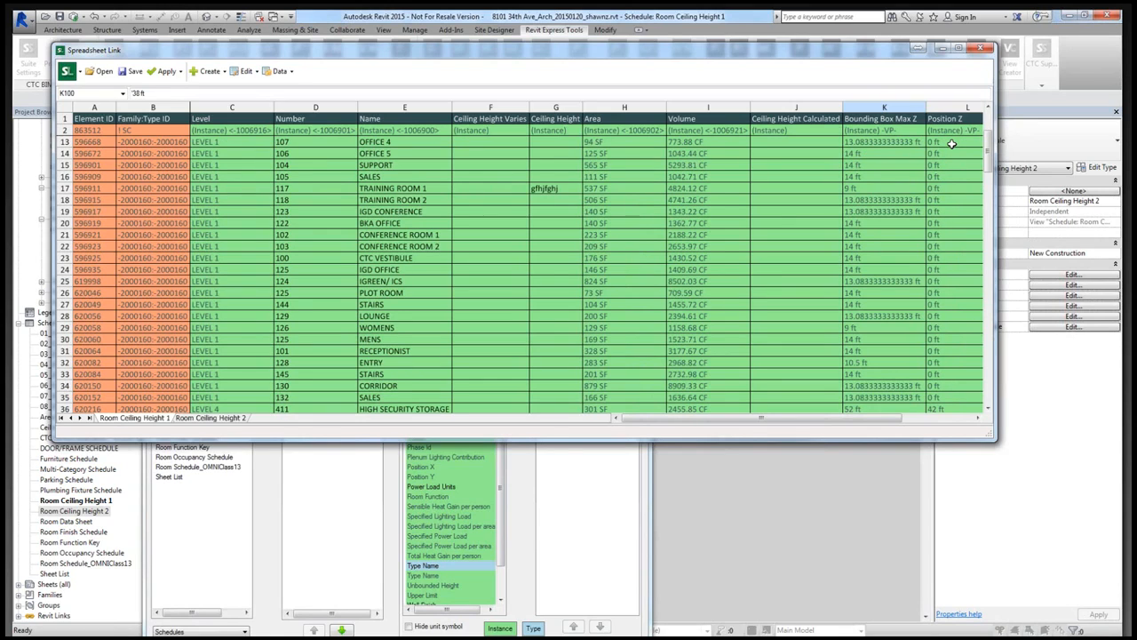
- Compare the Bounding Box Max Z and Position Z values of the Level 1 and Level 4 rooms
left_click(860, 166)
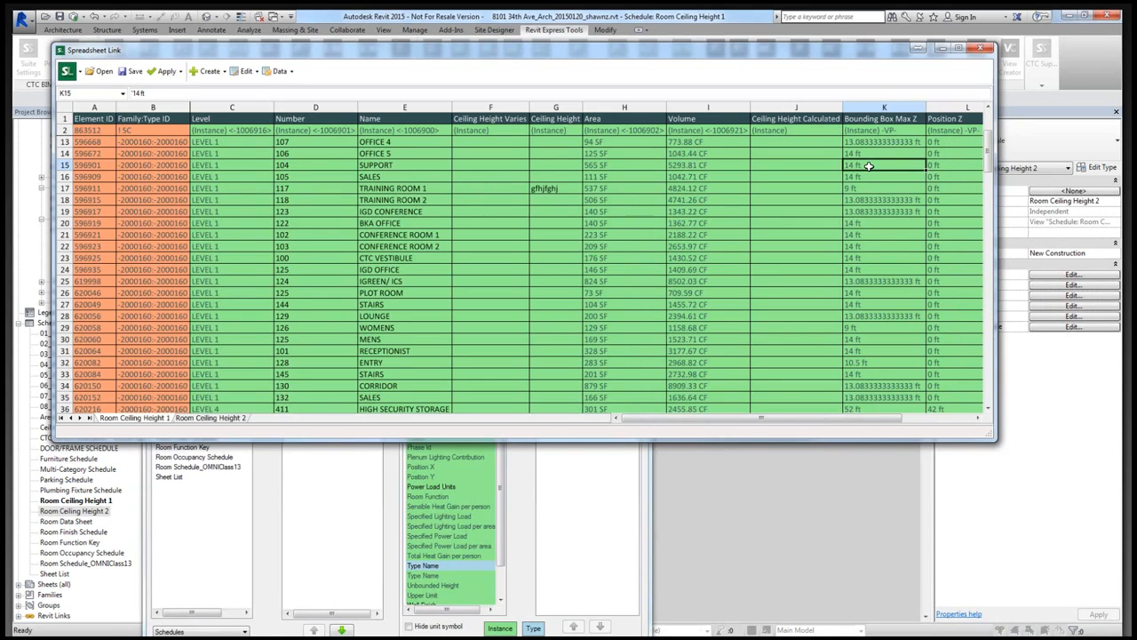
left_click_drag(991, 160, 948, 215)
left_click(947, 214)
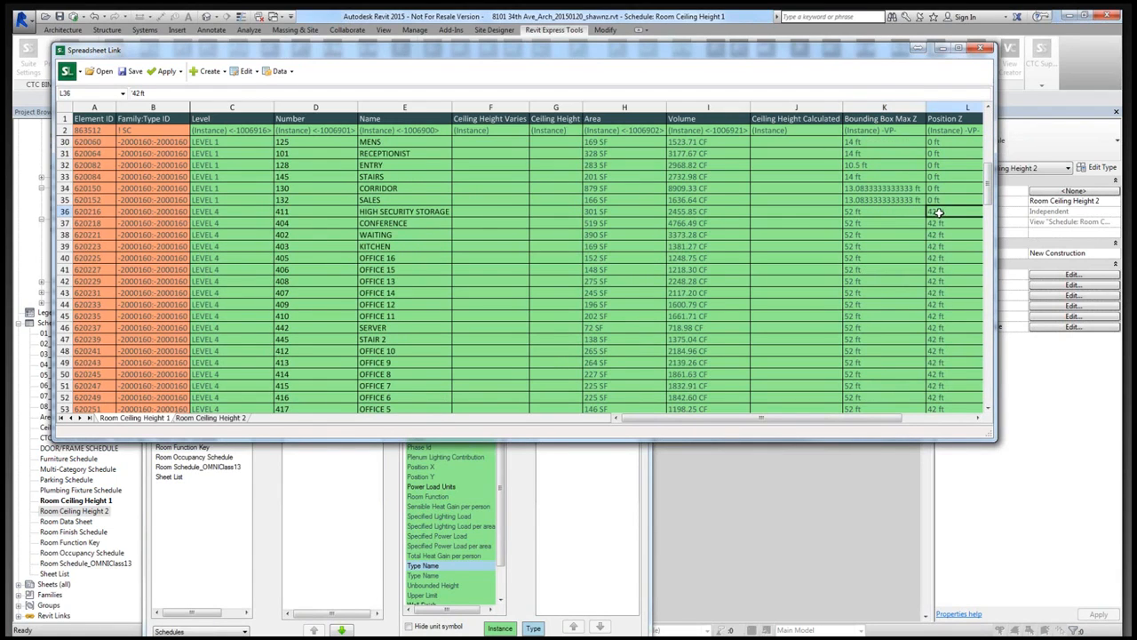
left_click(878, 212)
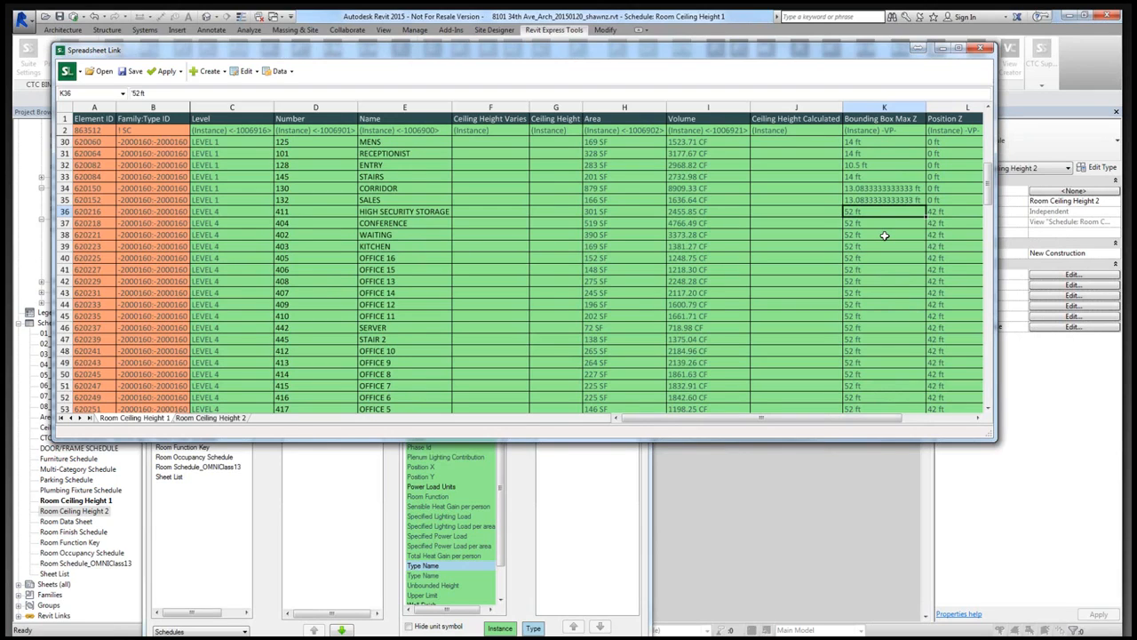
scroll(884, 235, "up", 1)
scroll(884, 236, "up", 1)
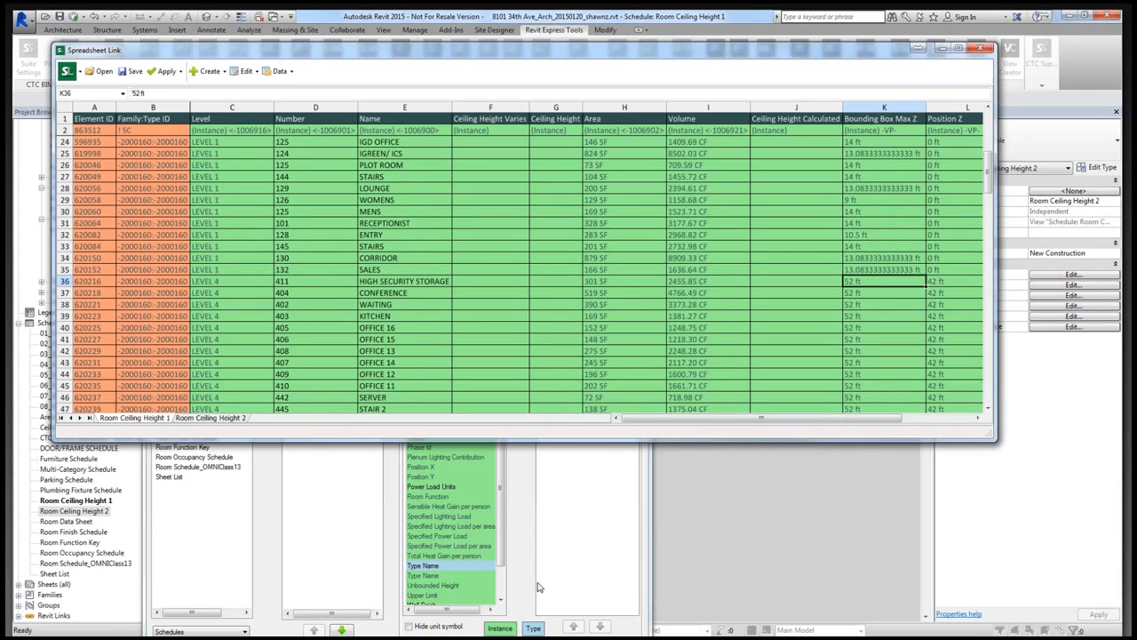
- Hide the unit symbols in the Room Ceiling Height 1 worksheet and show its Bounding Box Max Z and Position Z columns
left_click(539, 587)
left_click(409, 626)
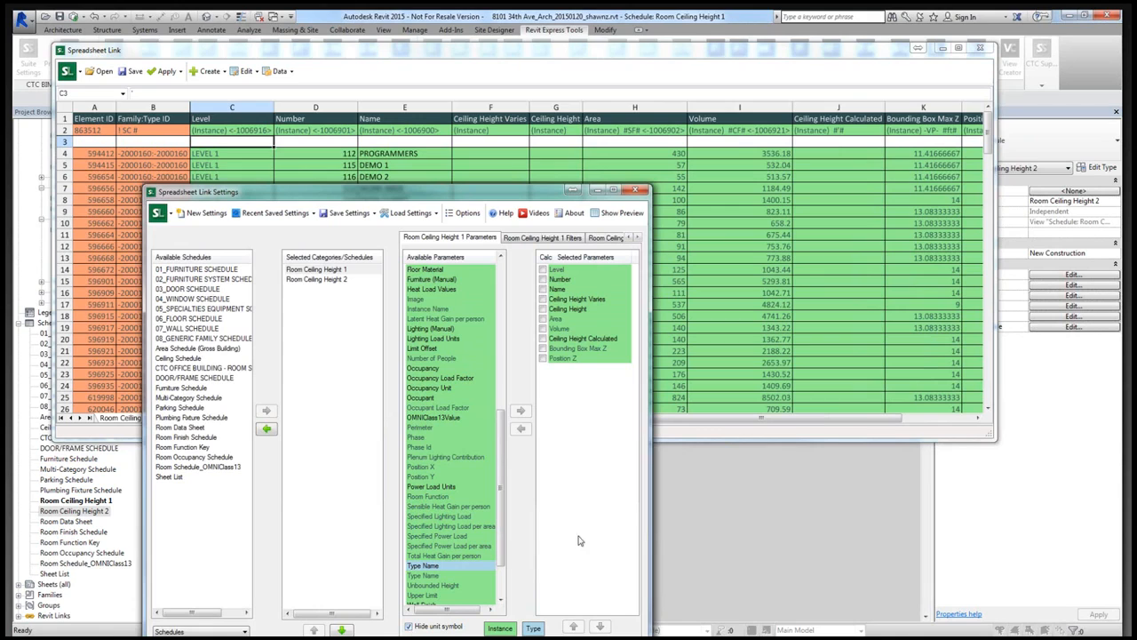
left_click_drag(844, 421, 882, 423)
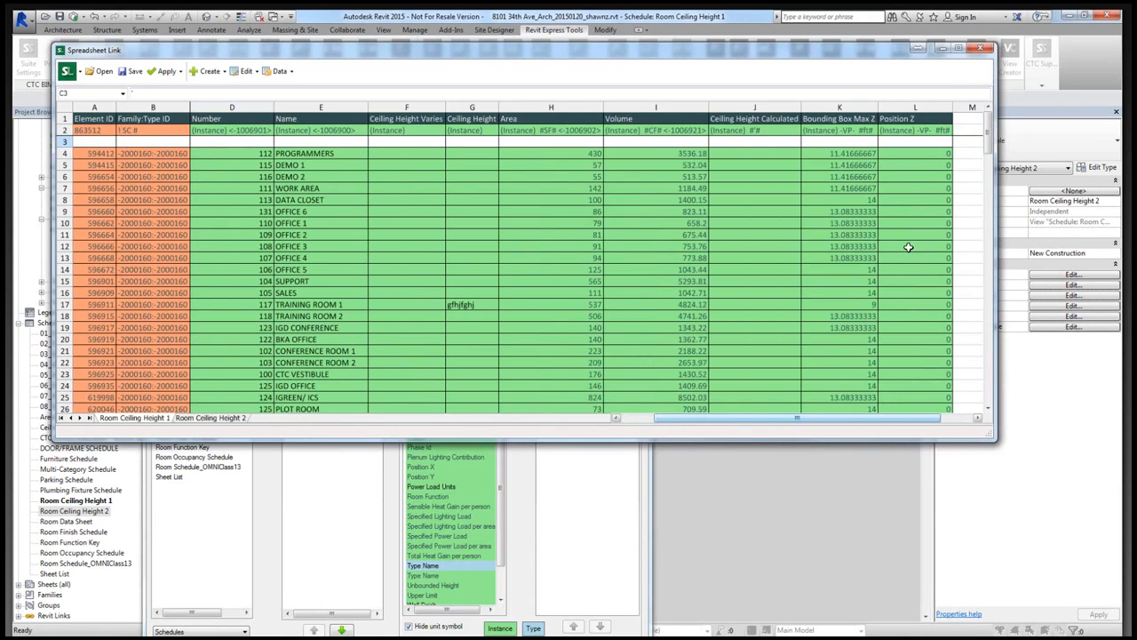
- Compare Bounding Box Max Z with Position Z room by room and locate the first Ceiling Height Calculated cell
left_click(869, 155)
left_click(901, 154)
left_click(871, 165)
left_click(892, 166)
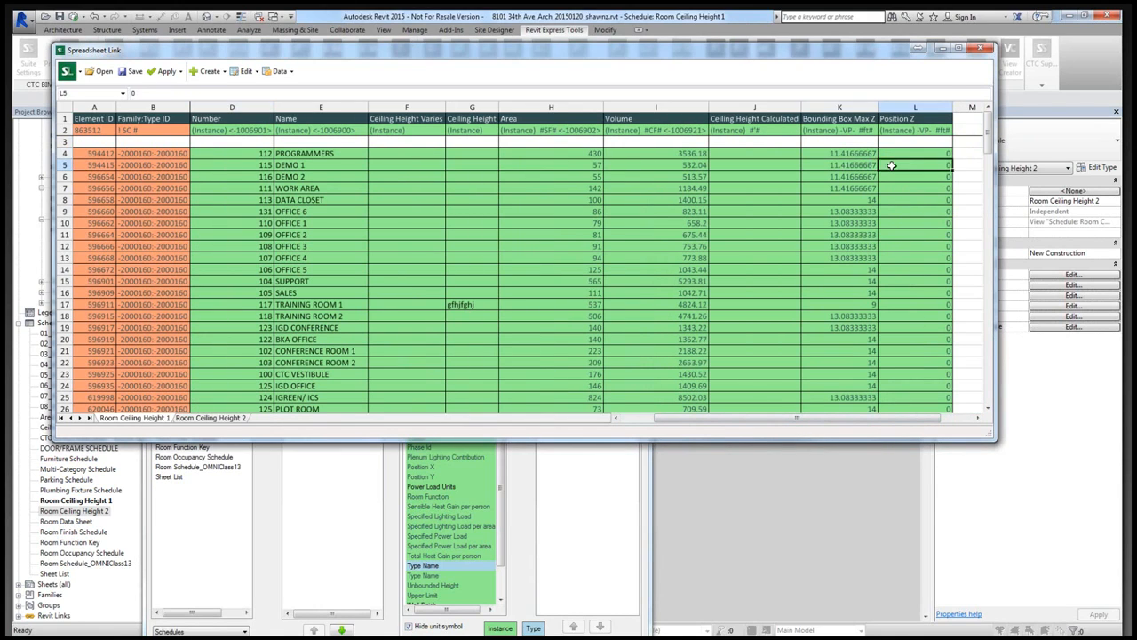
left_click(872, 176)
left_click(889, 178)
left_click(872, 187)
left_click(892, 189)
left_click(873, 200)
left_click(891, 201)
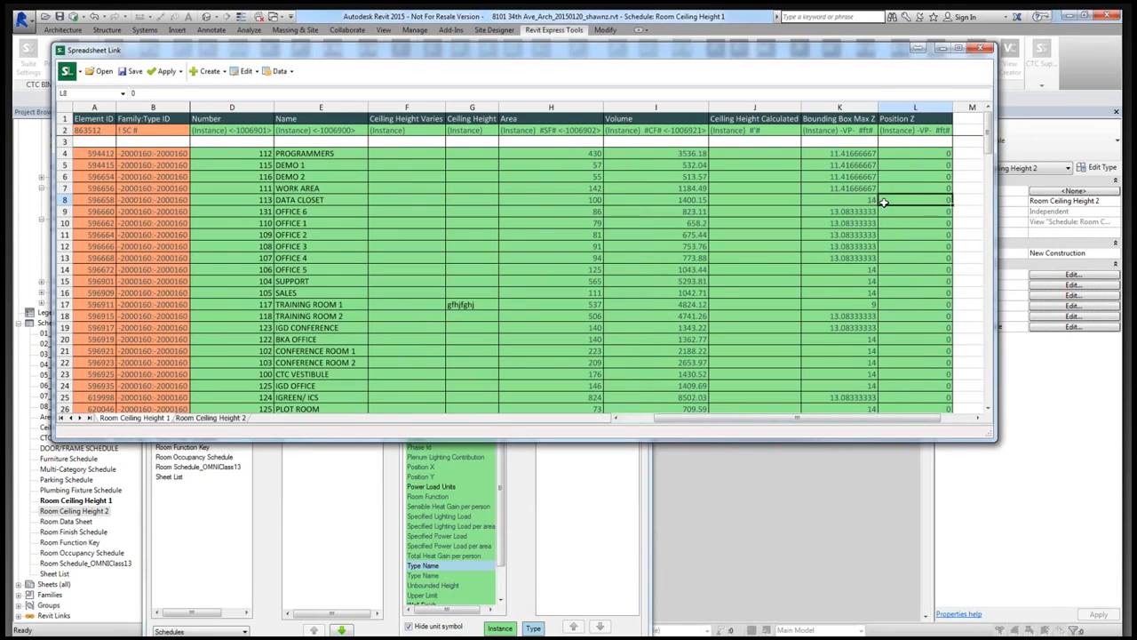
left_click(856, 213)
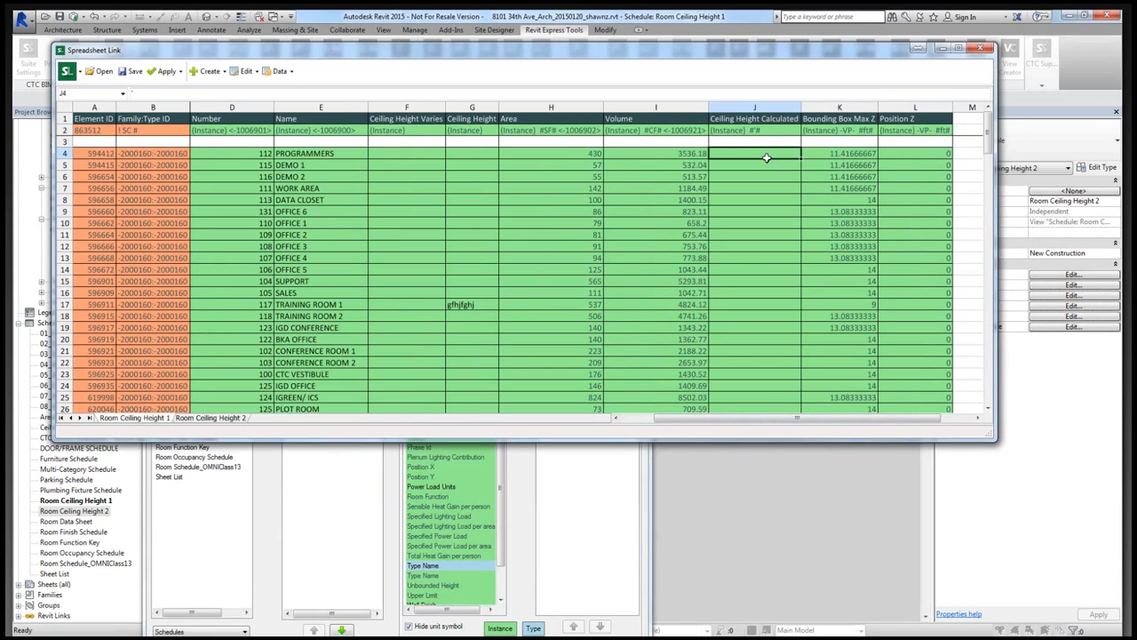
left_click(824, 154)
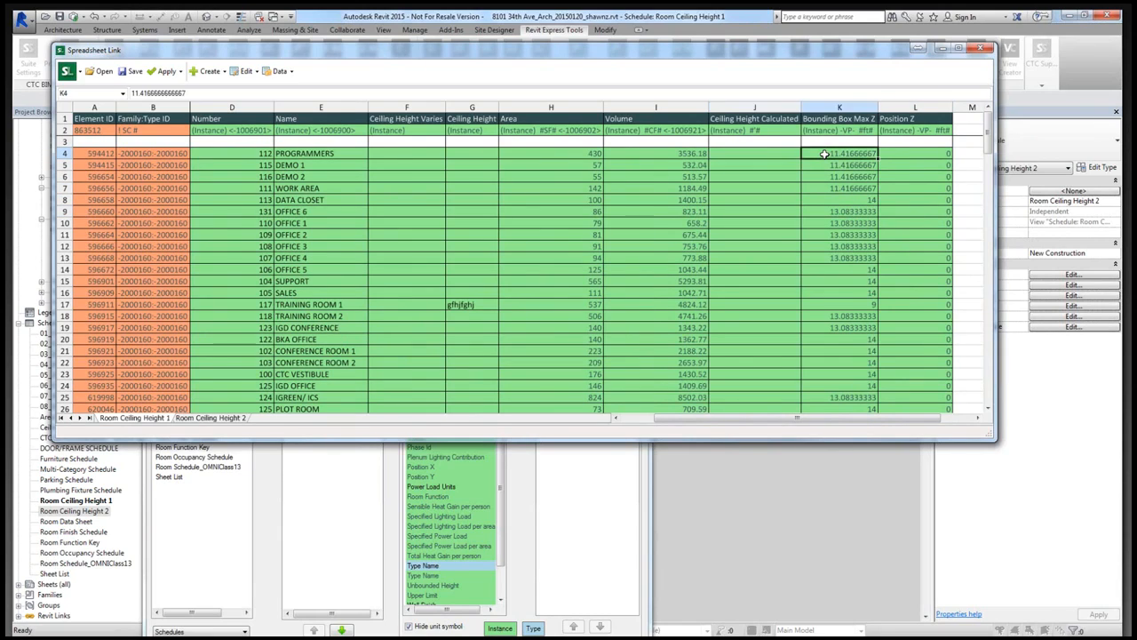
left_click(898, 155)
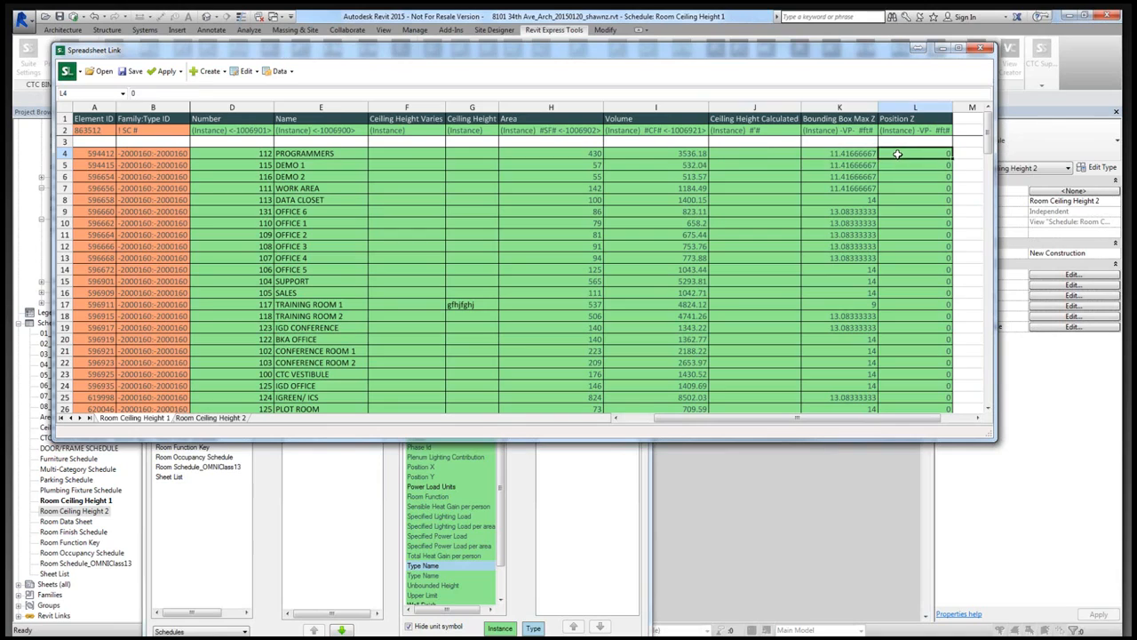
left_click(761, 157)
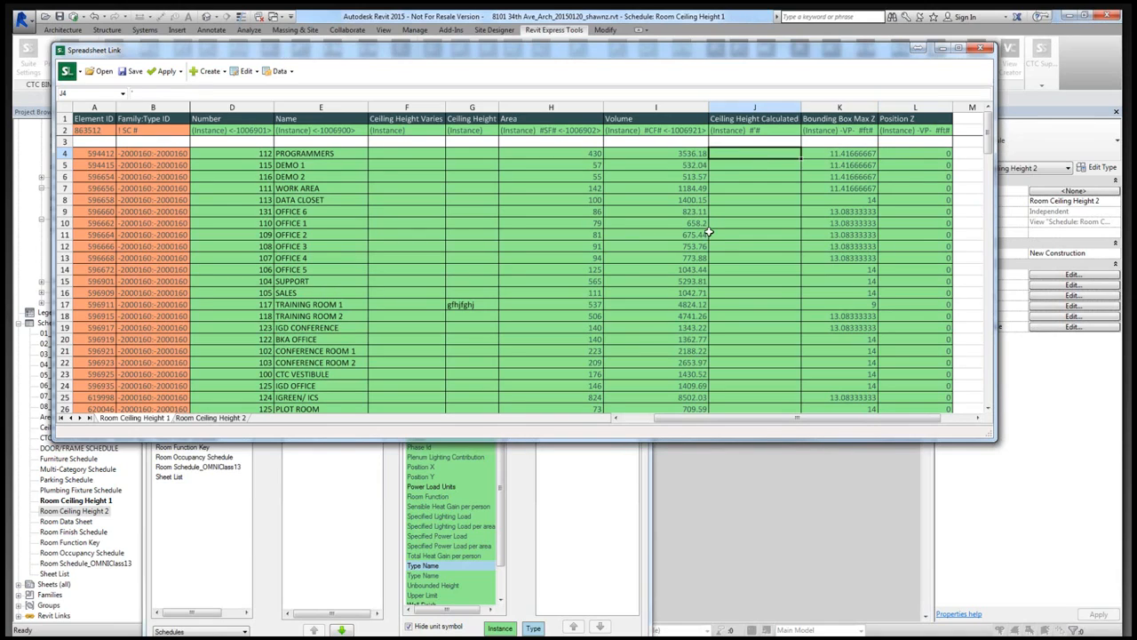
- Flag Ceiling Height Calculated as a calculated parameter in Room Ceiling Height 1 and enter the formula =K4-L4 in cell J4
left_click(578, 538)
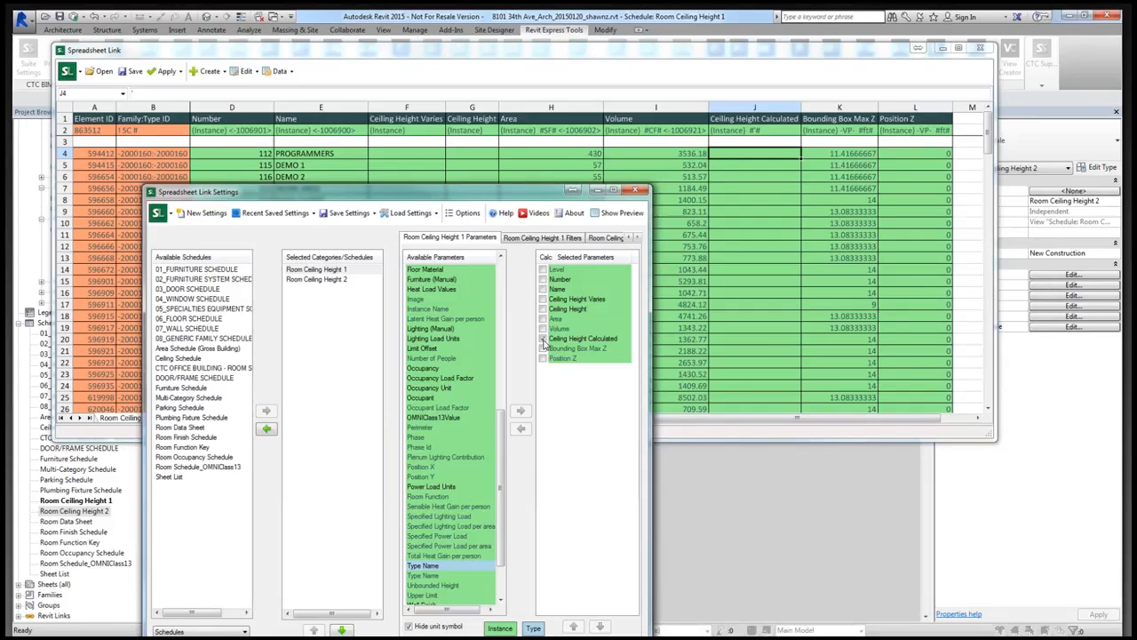
left_click(543, 338)
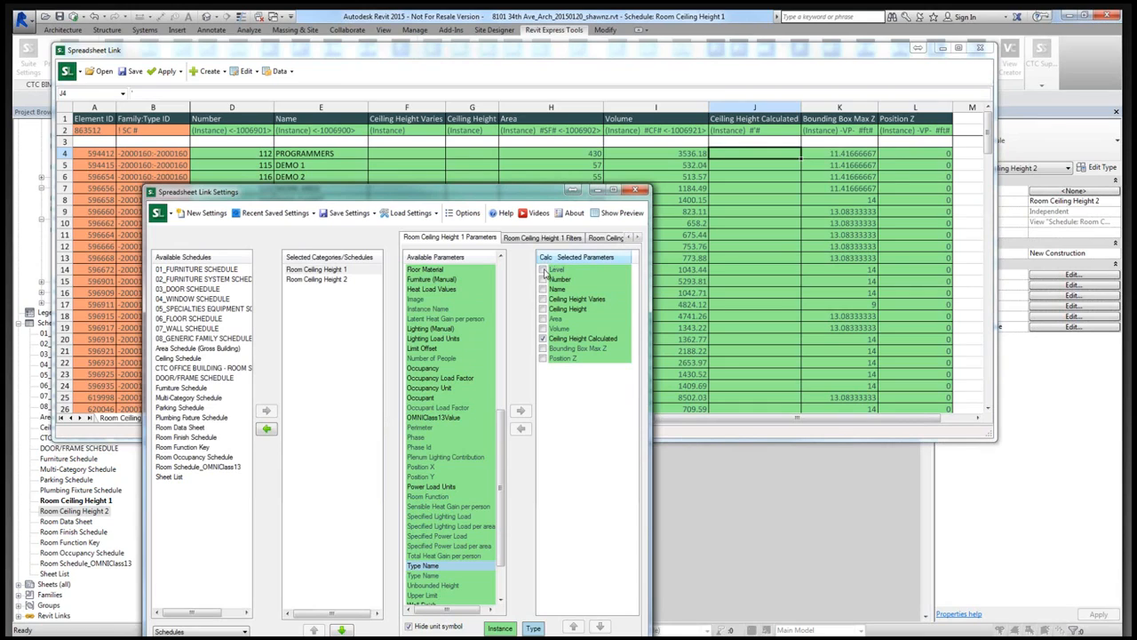
left_click(755, 152)
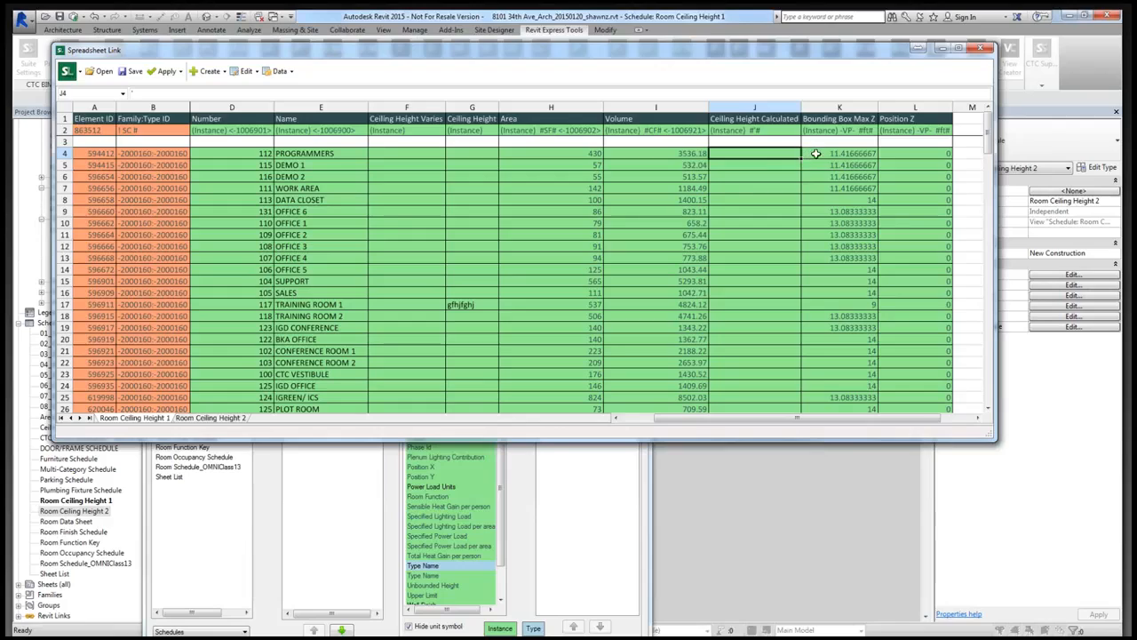
type("=")
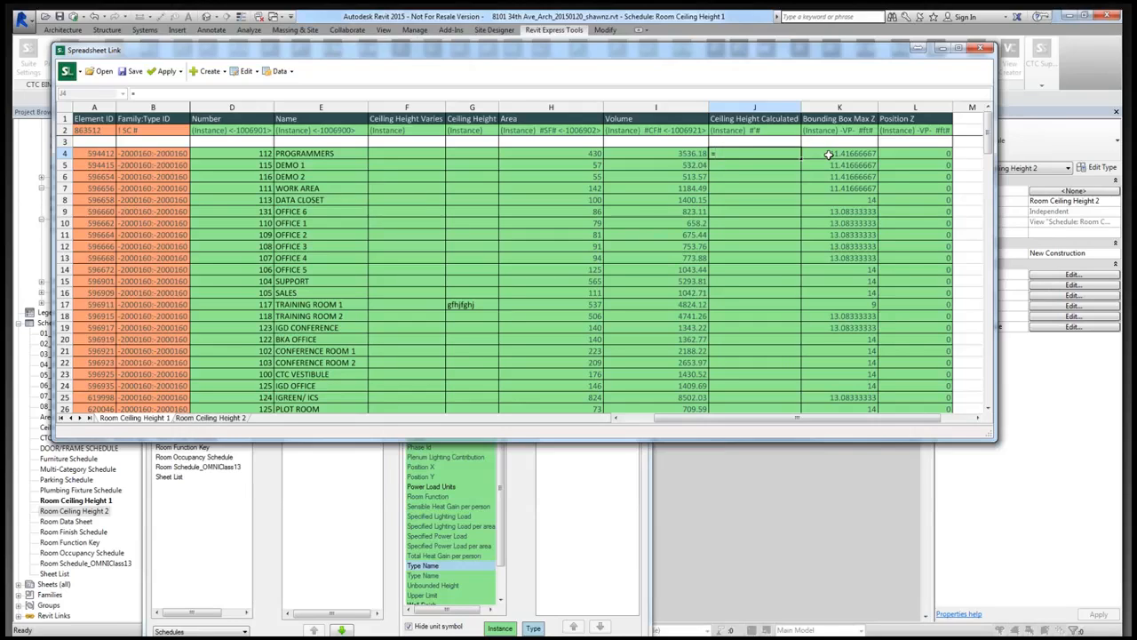
left_click(843, 154)
type("-")
left_click(897, 155)
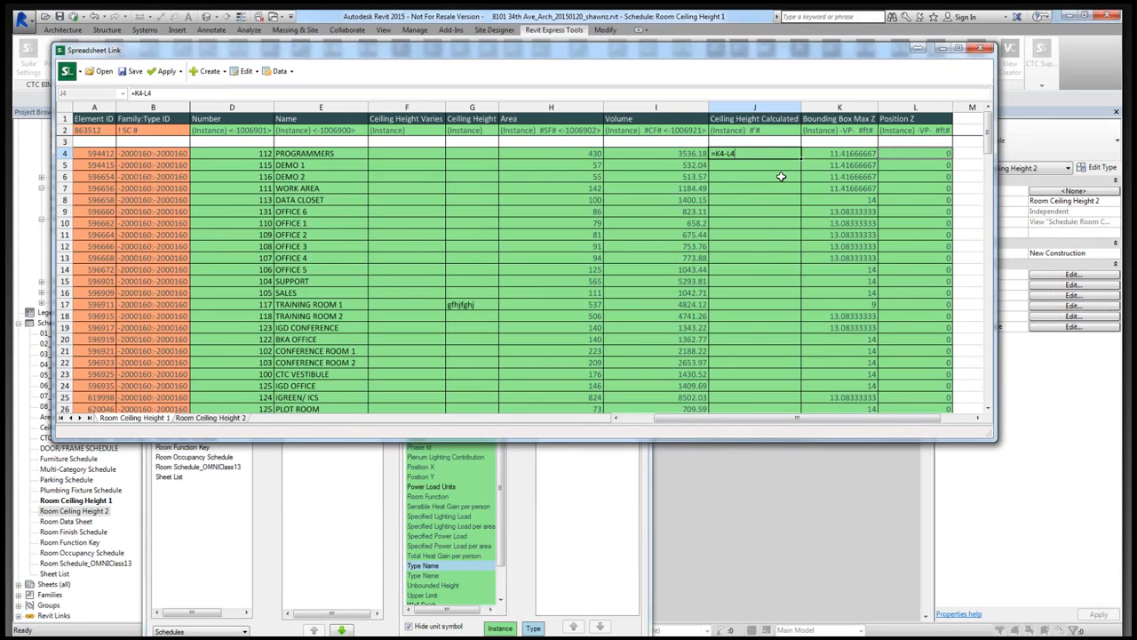
key("Return")
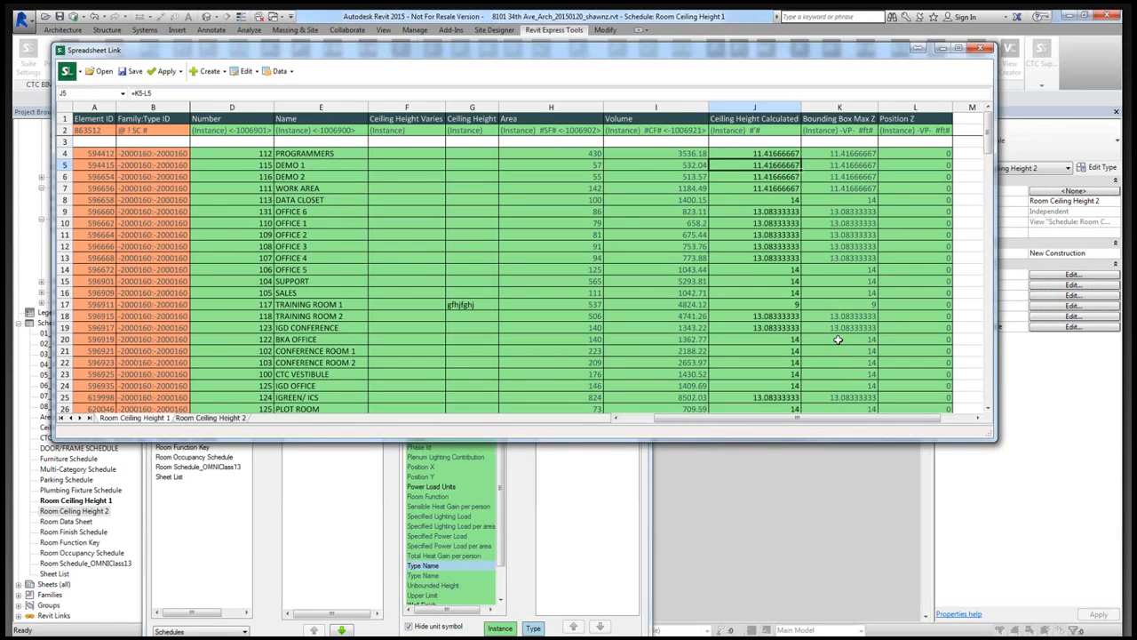
- Check the Ceiling Height Calculated formulas and results for rooms on Level 1, Level 4 and the basement level
left_click(773, 155)
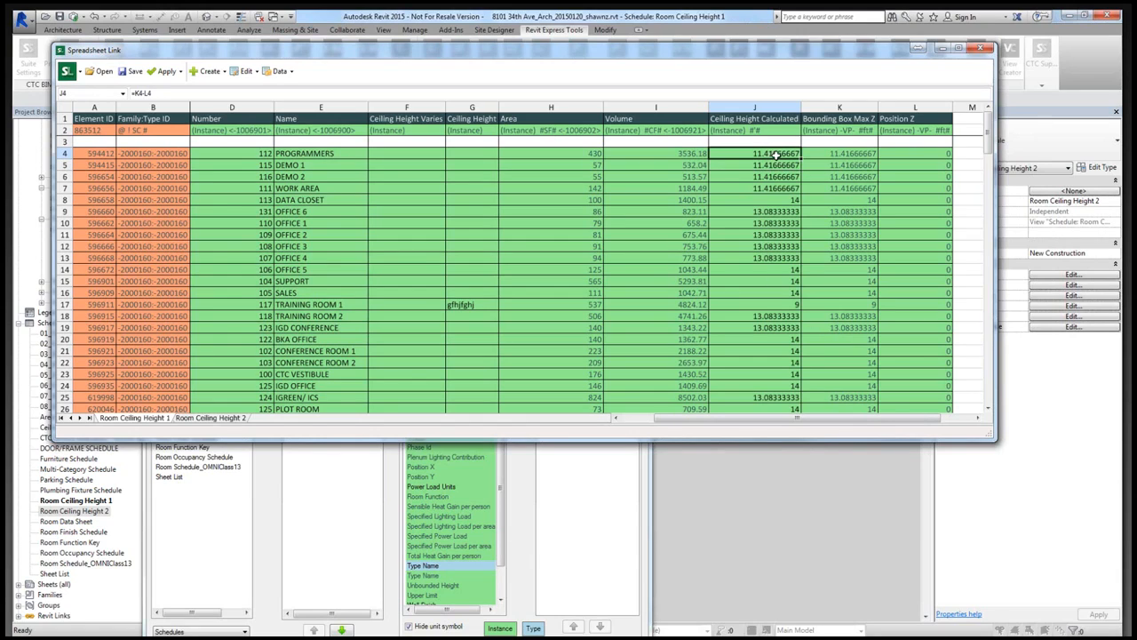
left_click(787, 304)
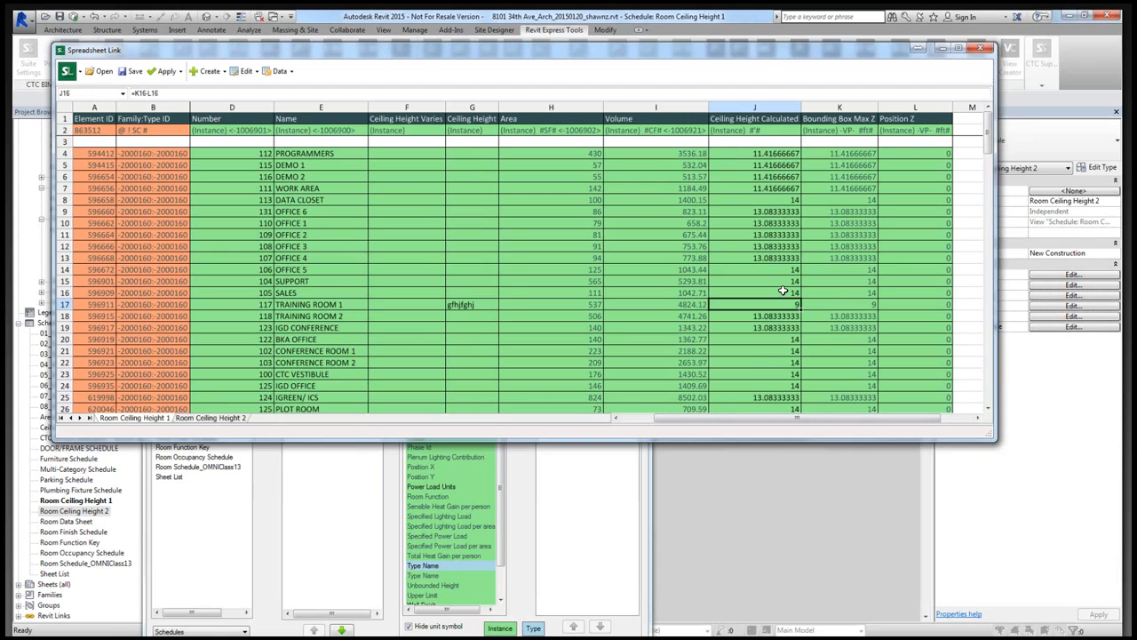
left_click(783, 292)
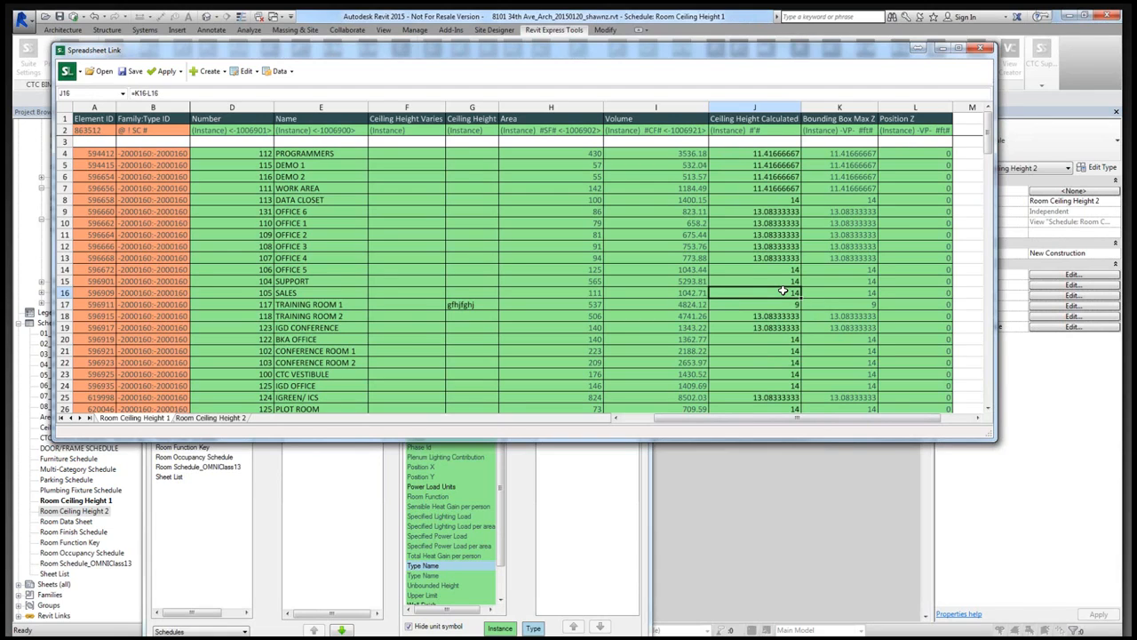
scroll(783, 292, "down", 7)
left_click(781, 374)
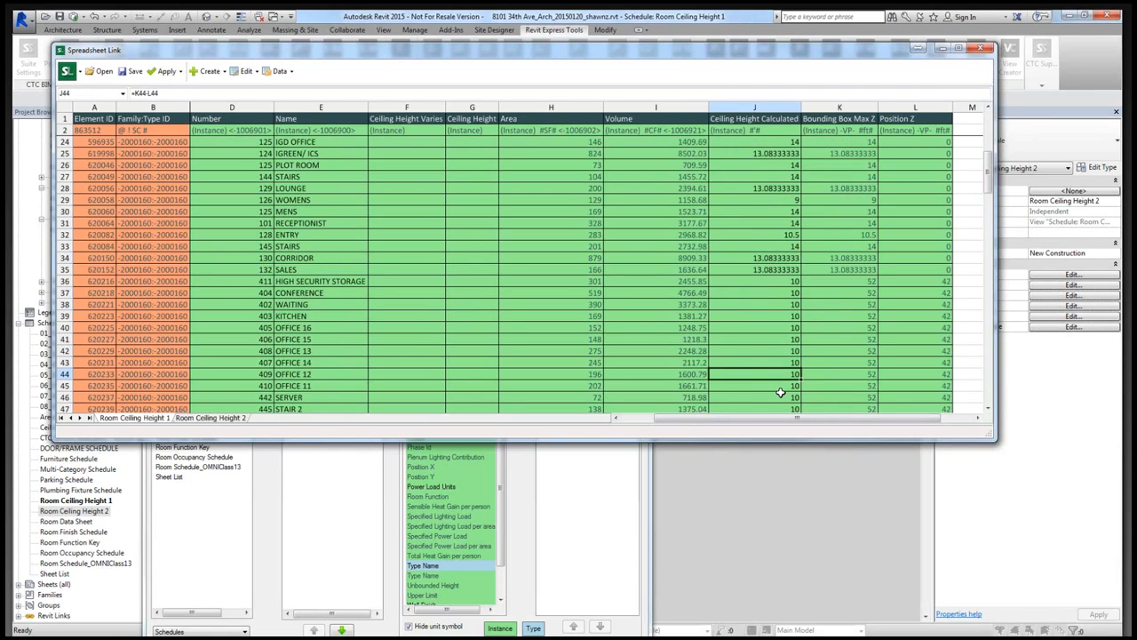
scroll(782, 391, "down", 3)
scroll(780, 350, "down", 12)
left_click(781, 258)
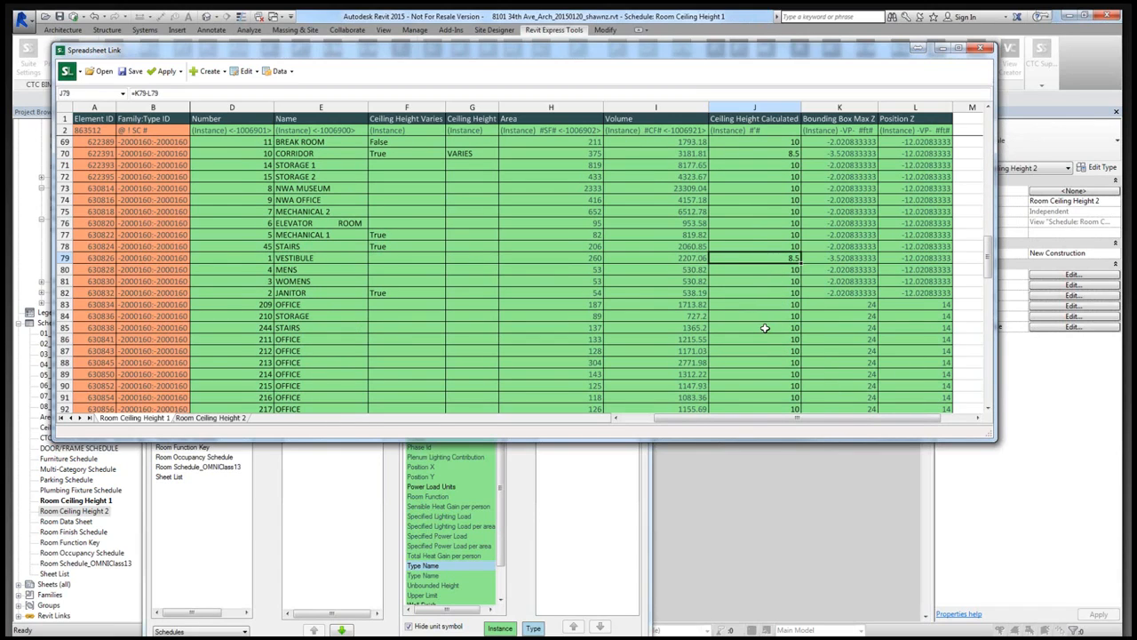
scroll(765, 328, "up", 20)
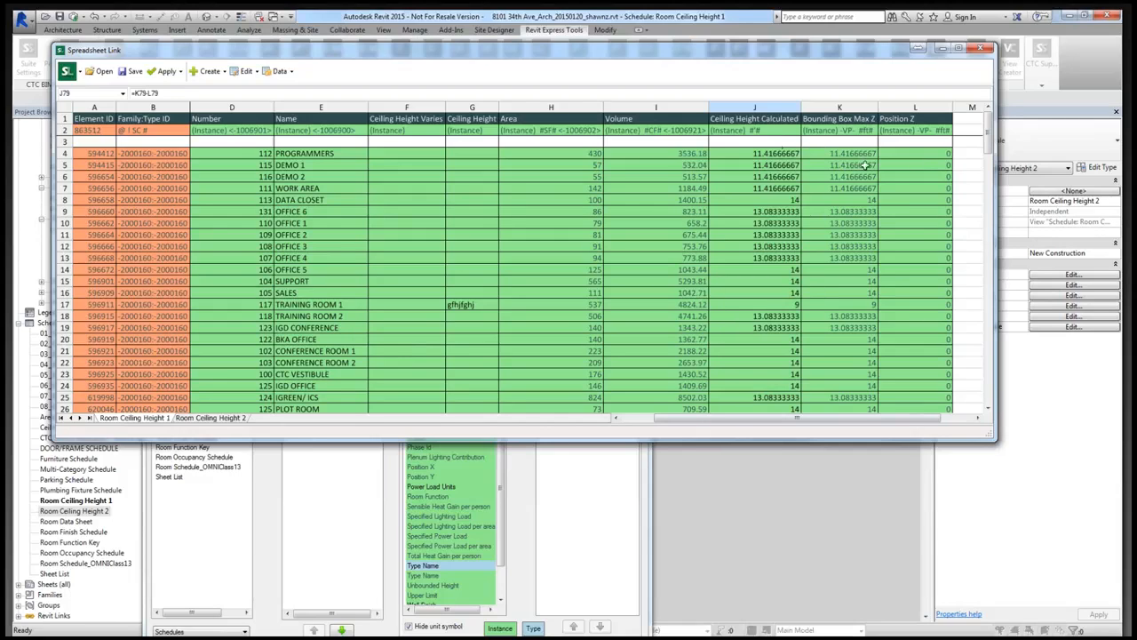
left_click(770, 154)
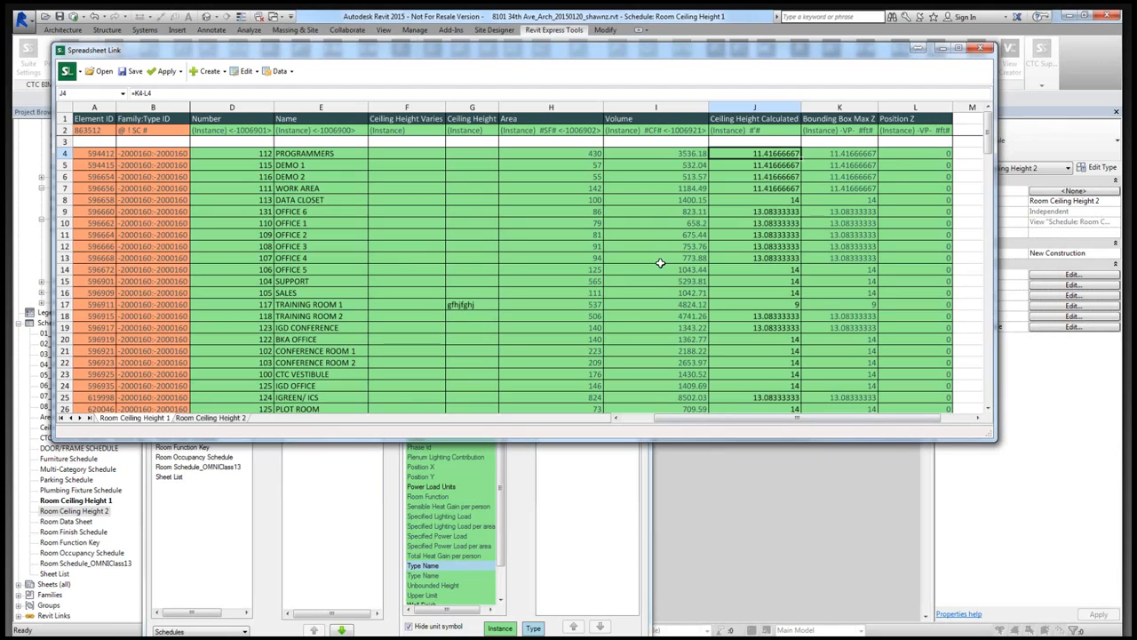
- Examine the Ceiling Height Varies, Ceiling Height and Ceiling Height Calculated columns in the Room Ceiling Height 2 worksheet, including the basement corridor
left_click(236, 418)
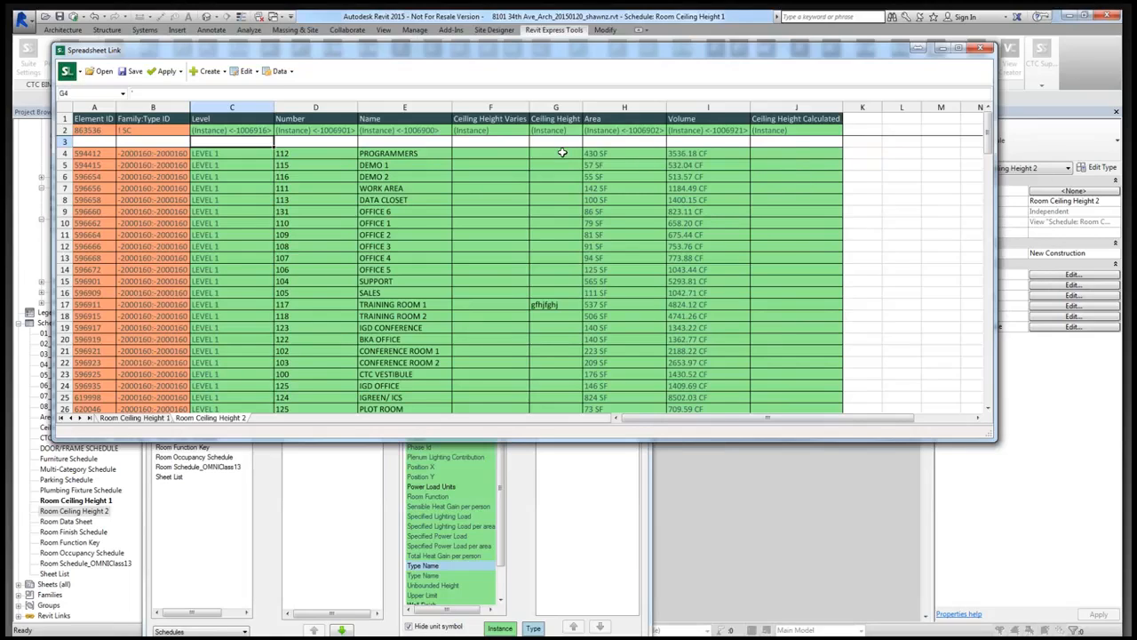
left_click(781, 154)
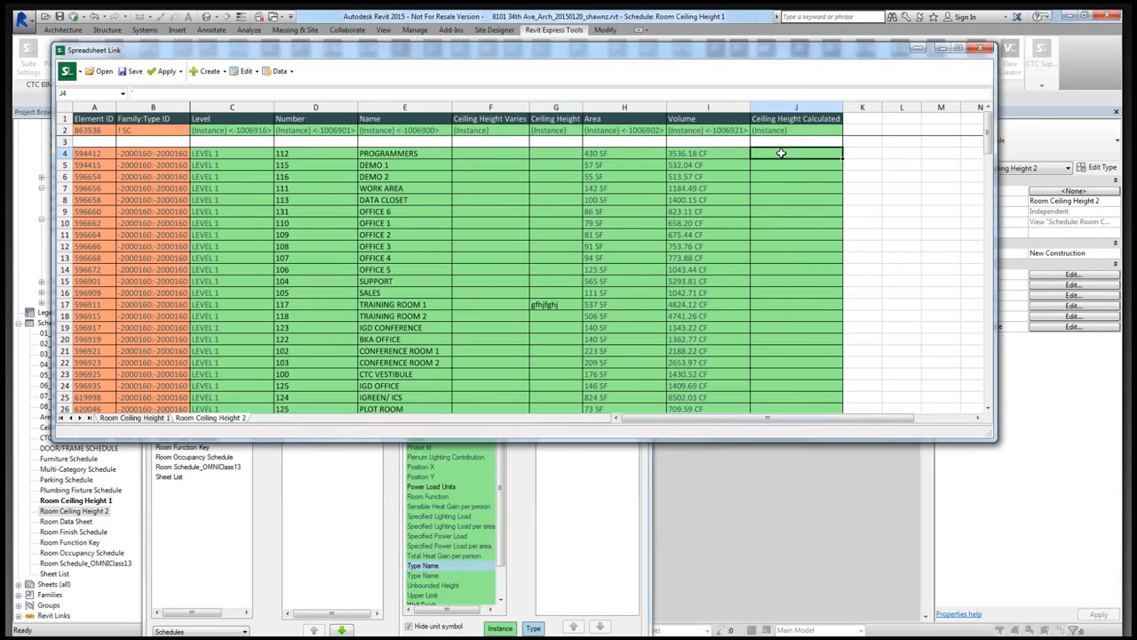
left_click(494, 155)
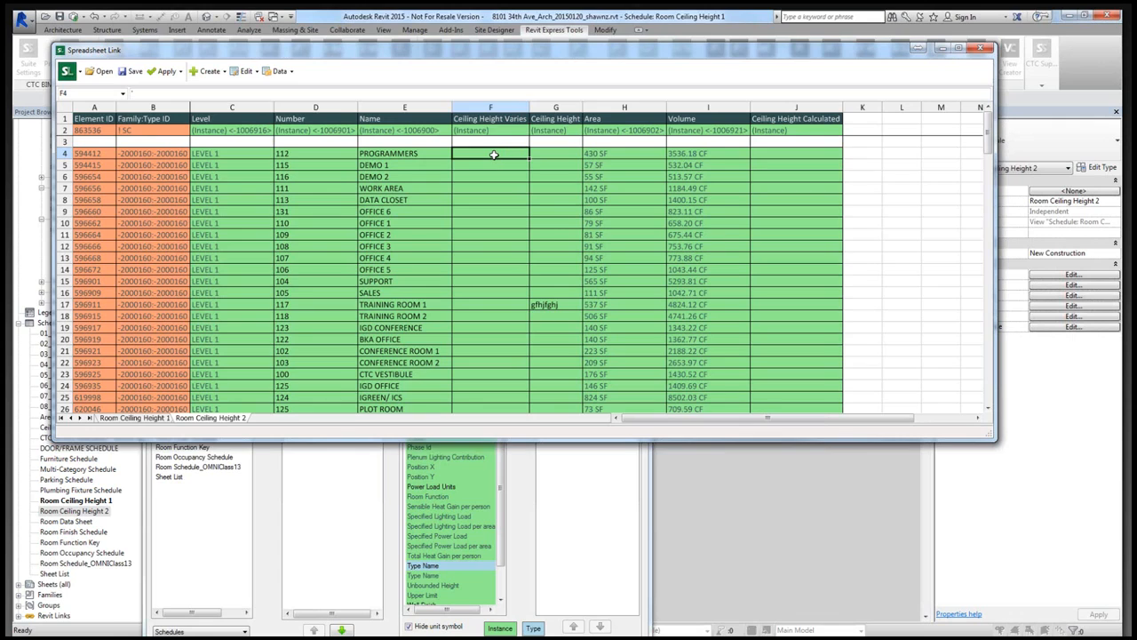
scroll(494, 155, "down", 18)
left_click(473, 225)
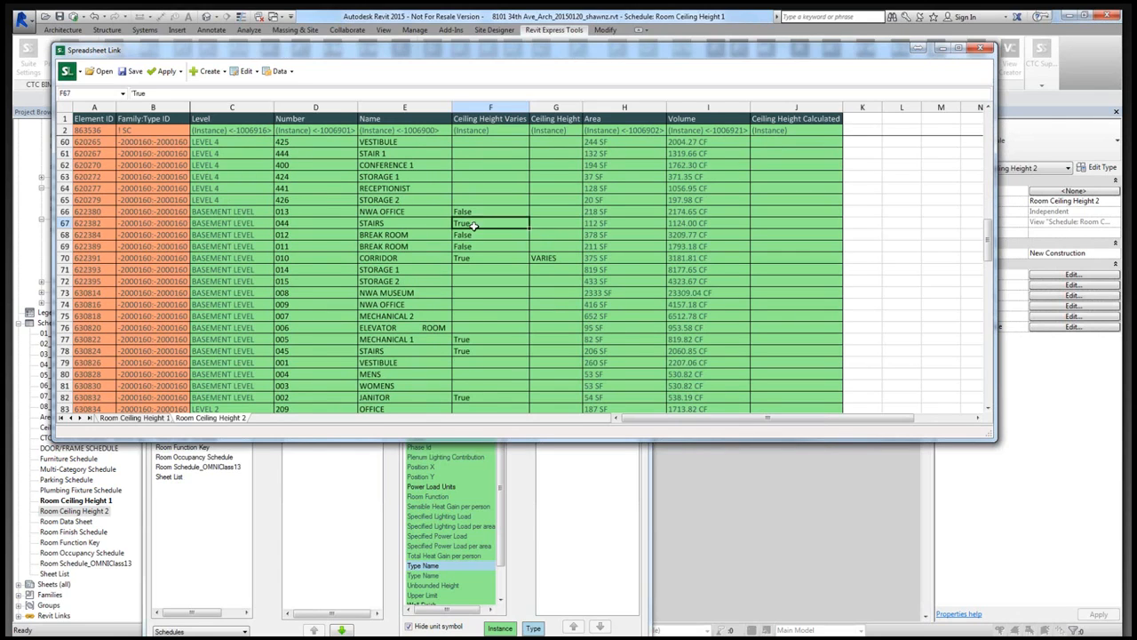
left_click(480, 259)
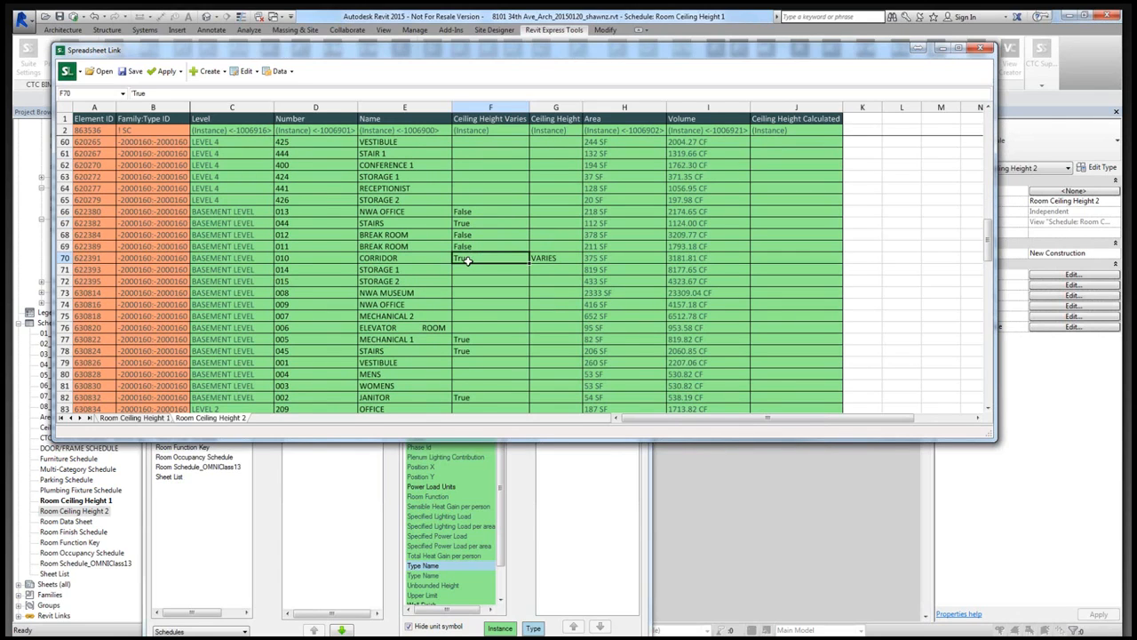
left_click(544, 258)
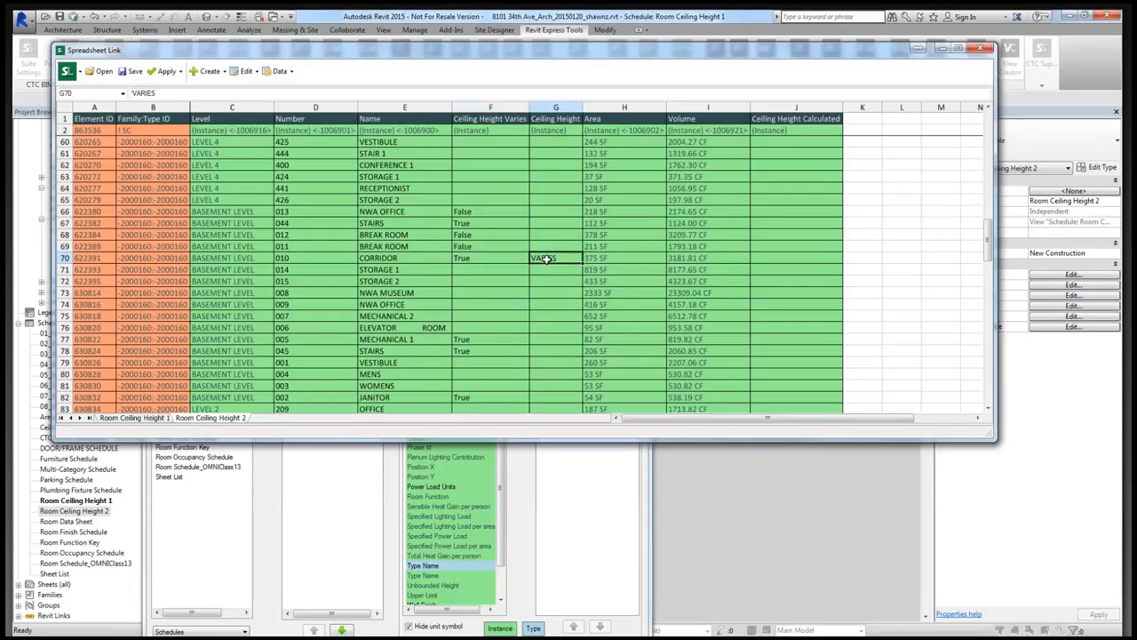
left_click(496, 257)
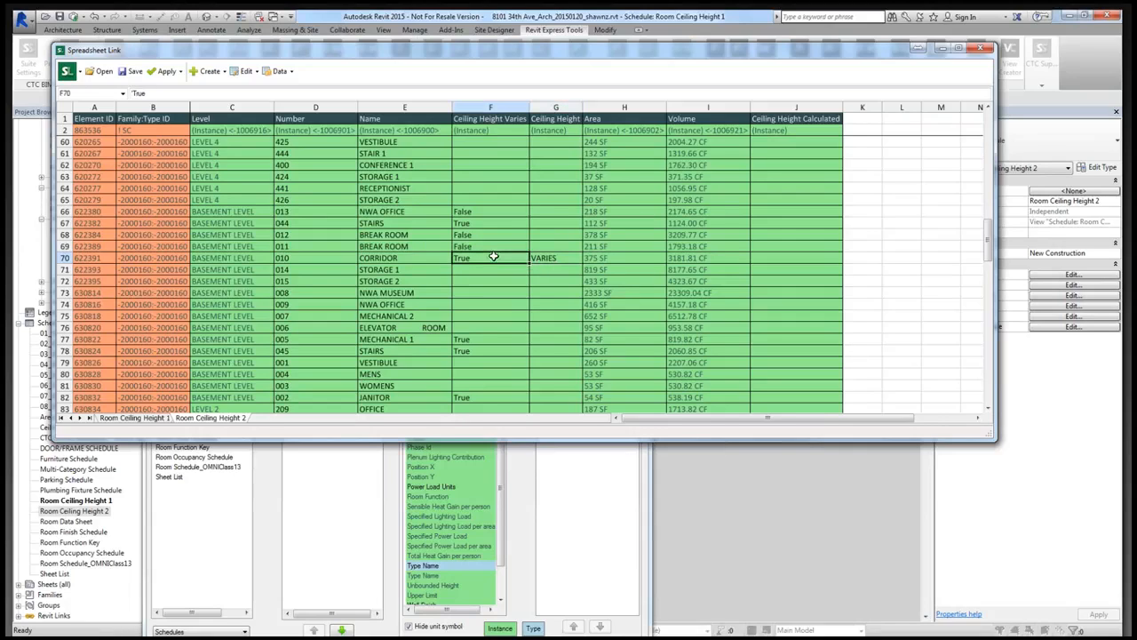
left_click(768, 260)
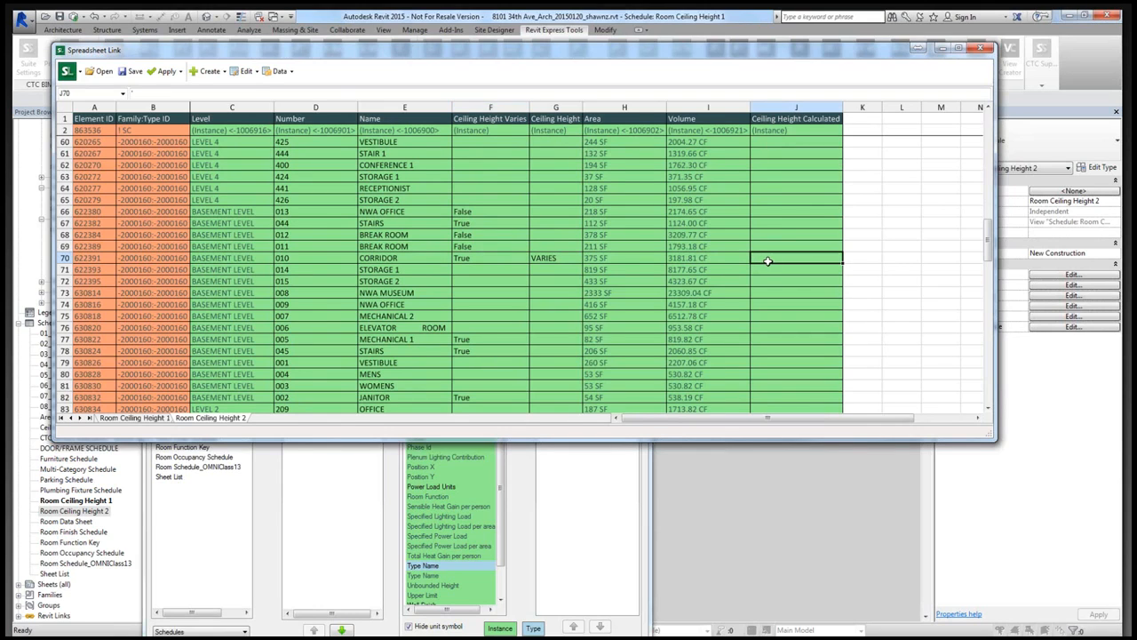
- Flag Ceiling Height as a calculated parameter for the Room Ceiling Height 2 schedule in the Spreadsheet Link settings
scroll(767, 260, "up", 19)
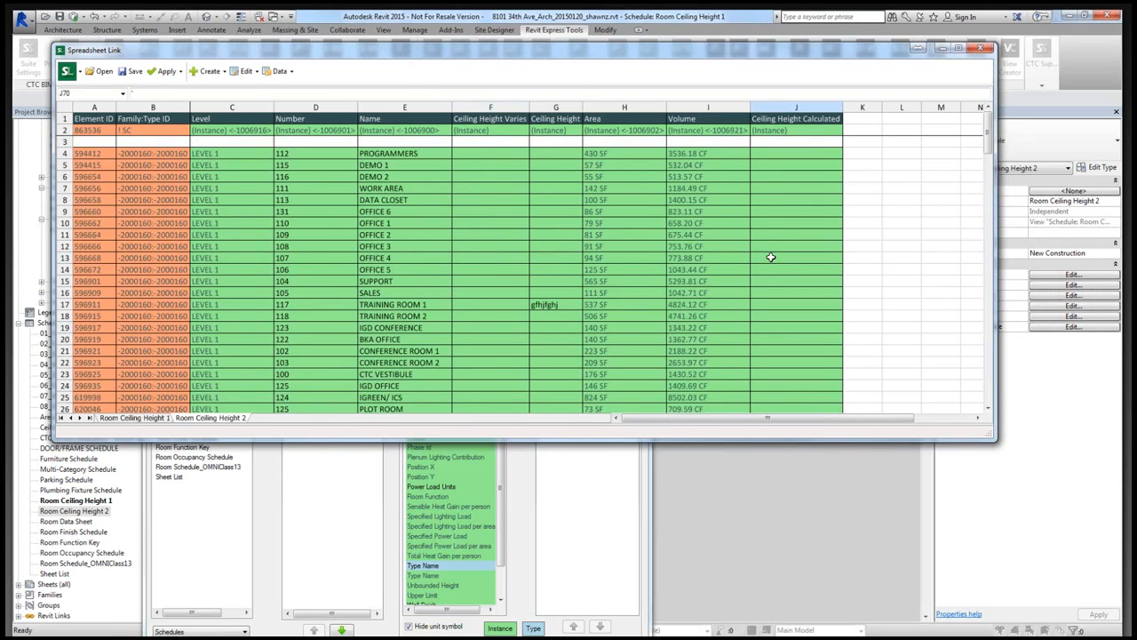
left_click(610, 513)
left_click(317, 279)
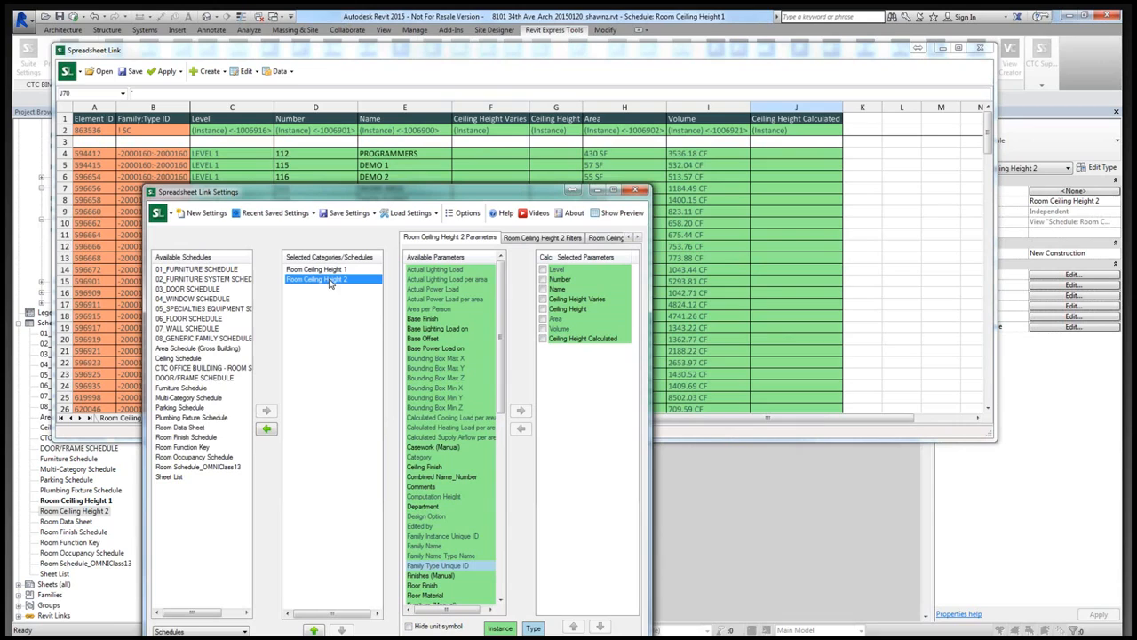
left_click(543, 308)
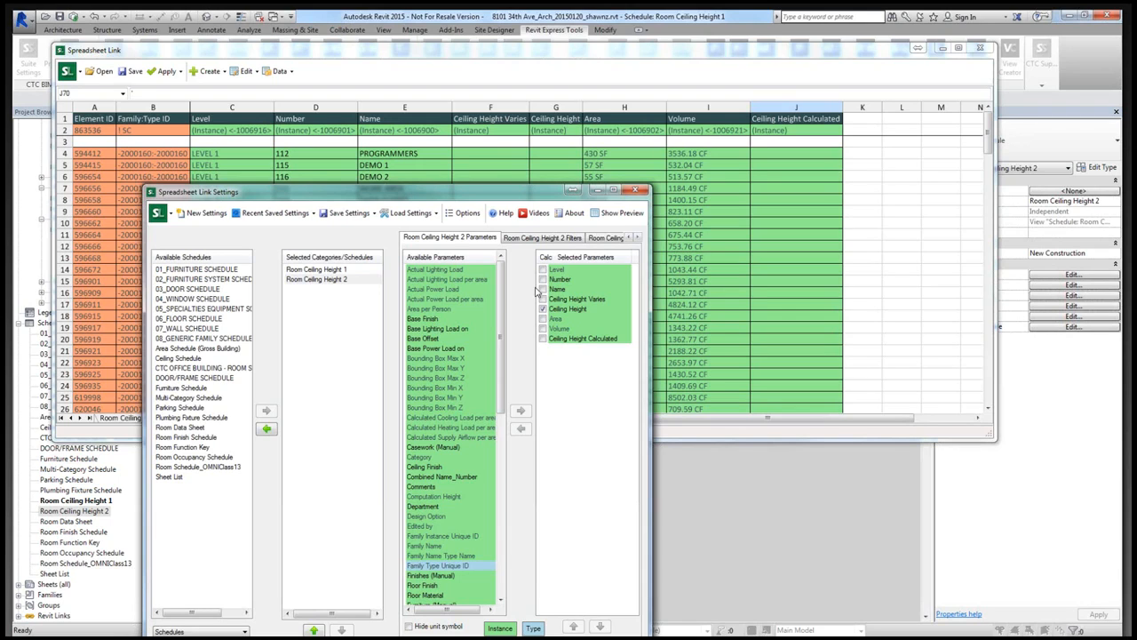
left_click(799, 234)
mouse_move(795, 153)
left_mouse_down()
mouse_move(779, 400)
mouse_move(794, 284)
mouse_move(787, 157)
left_mouse_up()
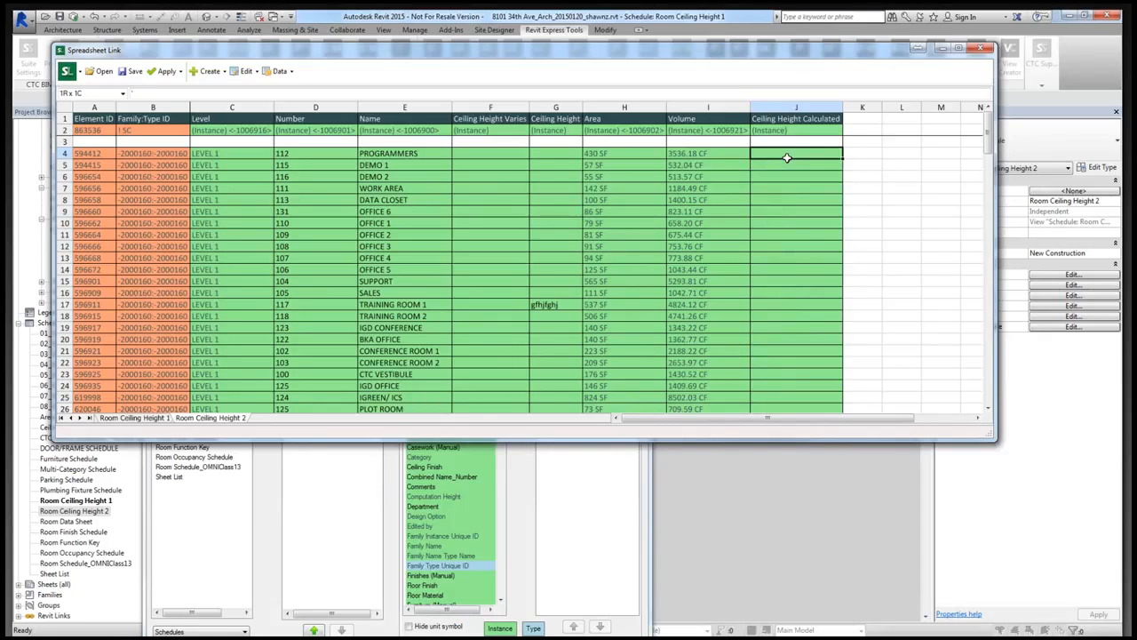
left_click_drag(787, 157, 786, 157)
left_click(547, 154)
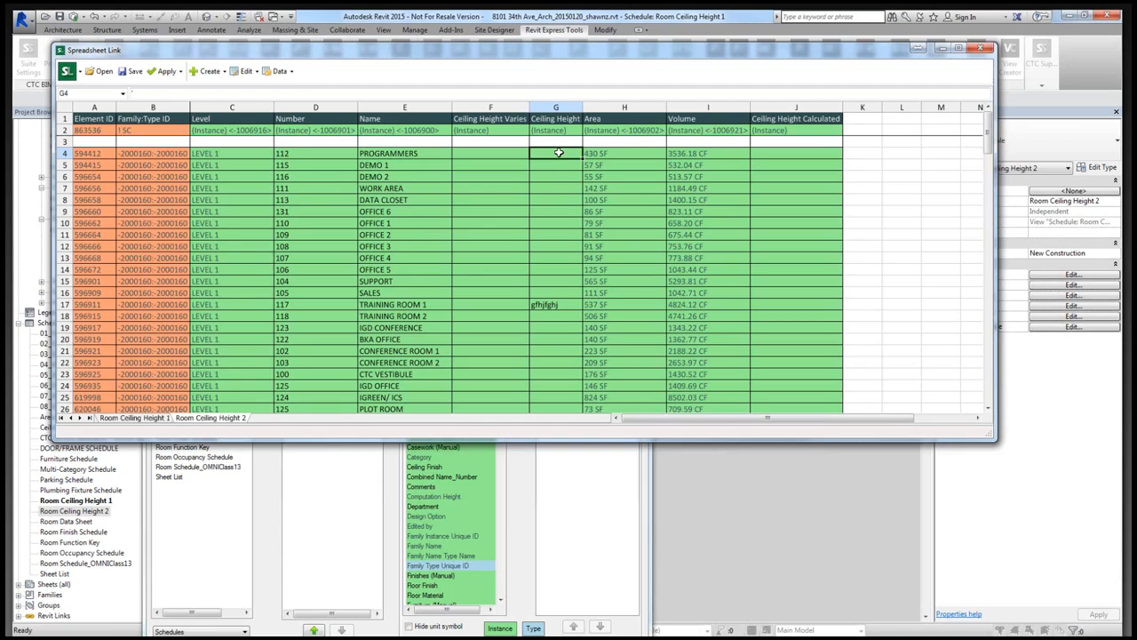
left_click(588, 473)
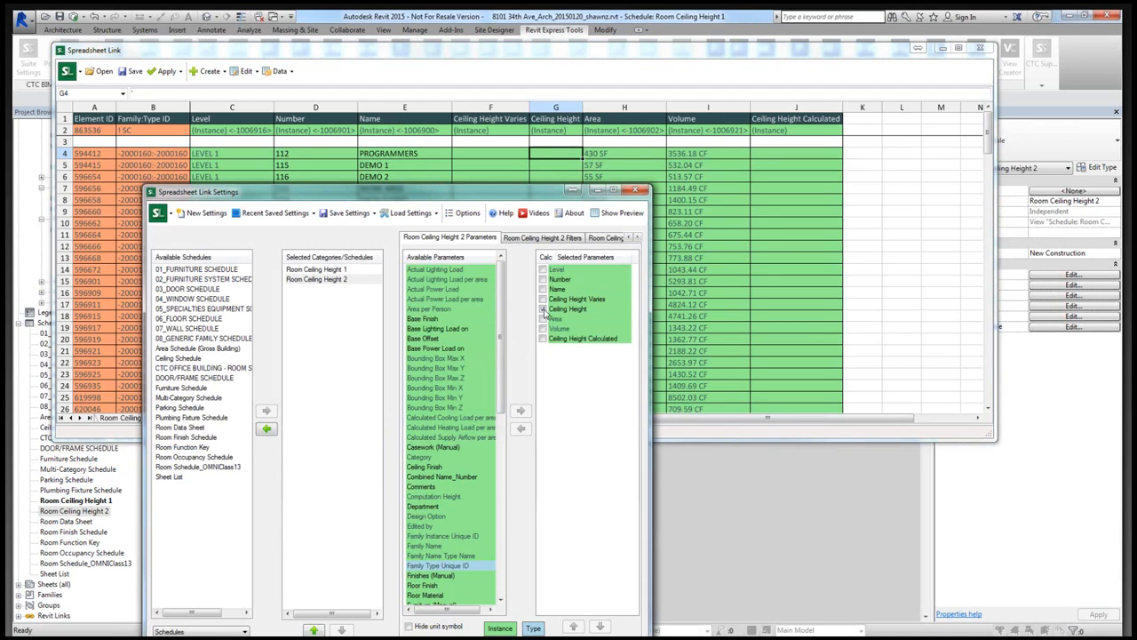
- Enter the formula =IF(F4="True","VARIES",J4) in Ceiling Height cell G4 of the Room Ceiling Height 2 worksheet
left_click(530, 154)
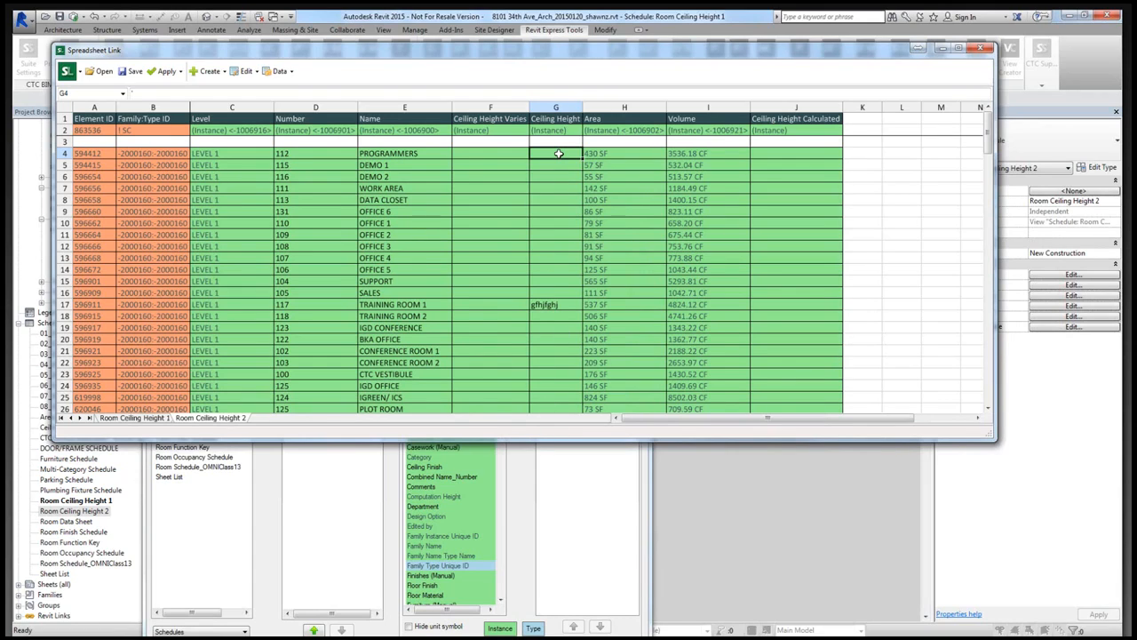
type("=")
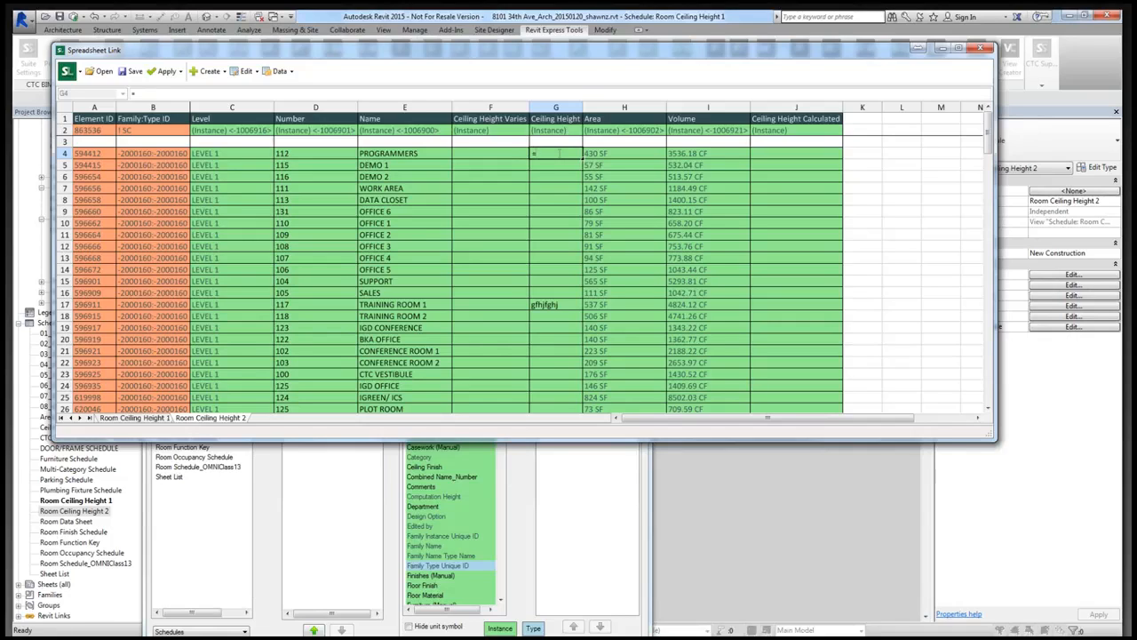
left_click(504, 155)
left_click(544, 154)
double_click(539, 154)
type("if(")
left_click(516, 154)
type("=\"True\"")
scroll(510, 211, "down", 2)
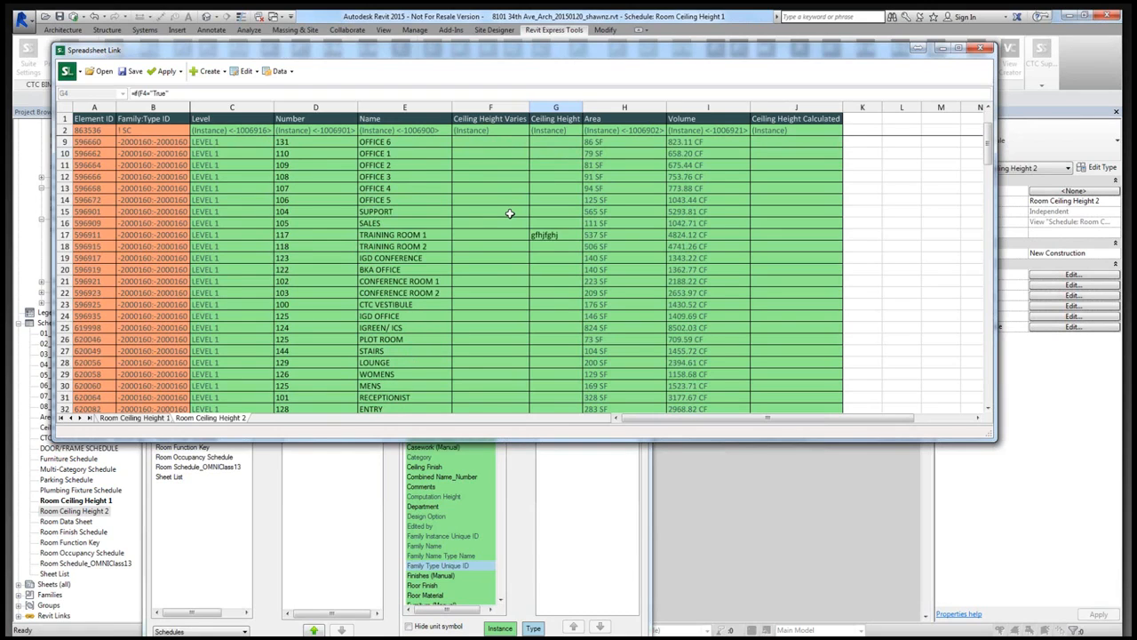
scroll(508, 218, "down", 18)
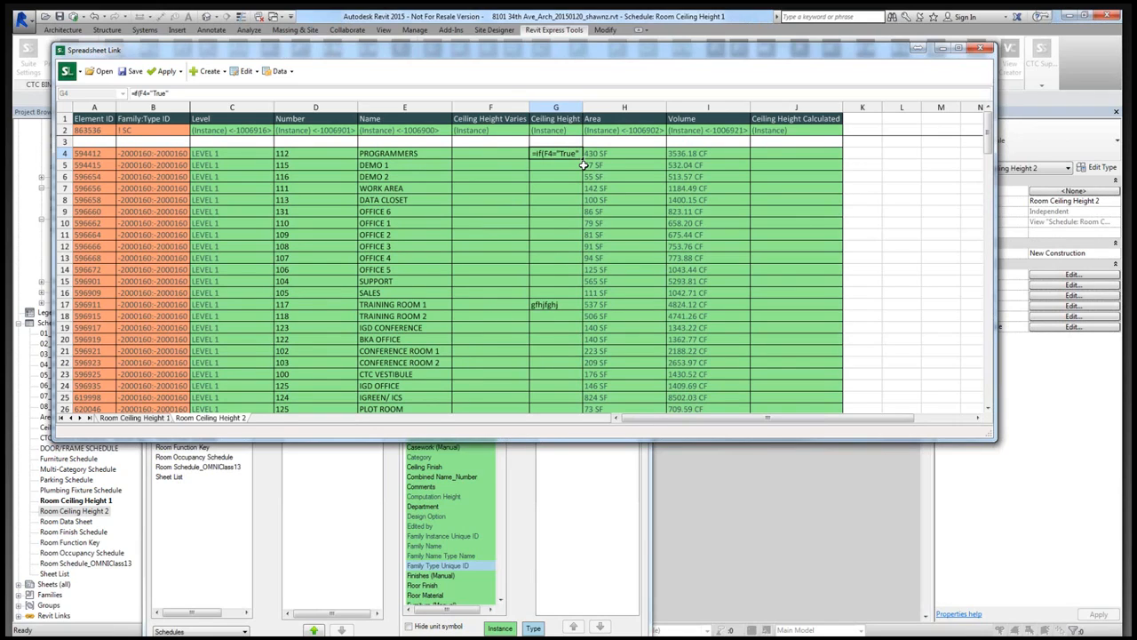
type(",\"VARIES\",")
left_click(764, 155)
key("Return")
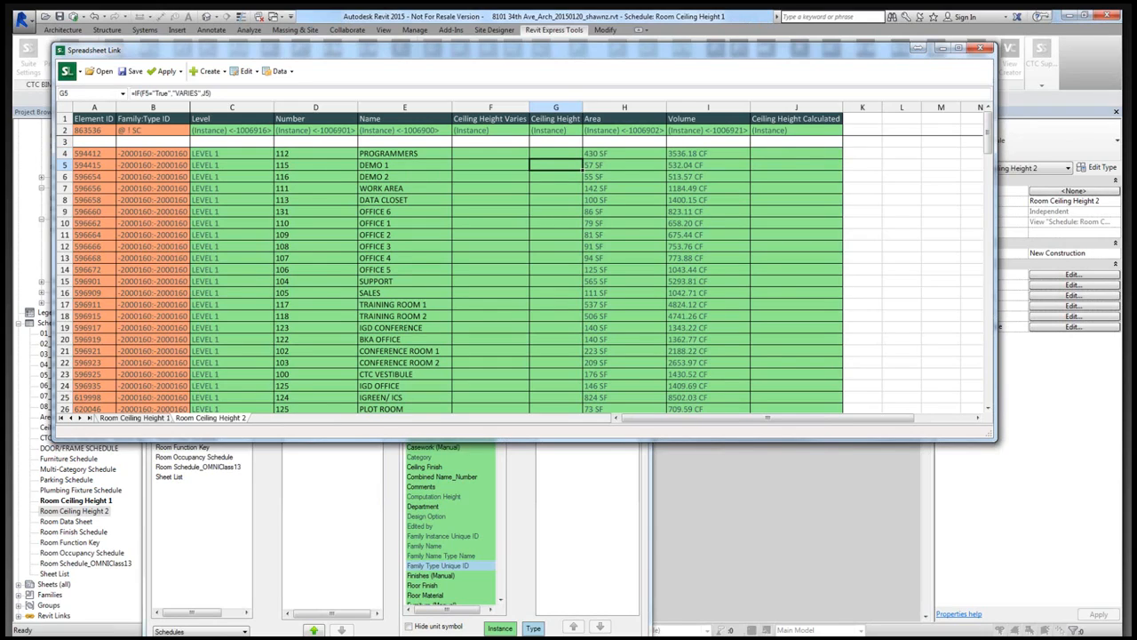
- Check the Ceiling Height formulas for several Level 1 rooms and the results for the basement rooms
left_click(558, 177)
left_click(560, 200)
left_click(560, 223)
left_click(559, 233)
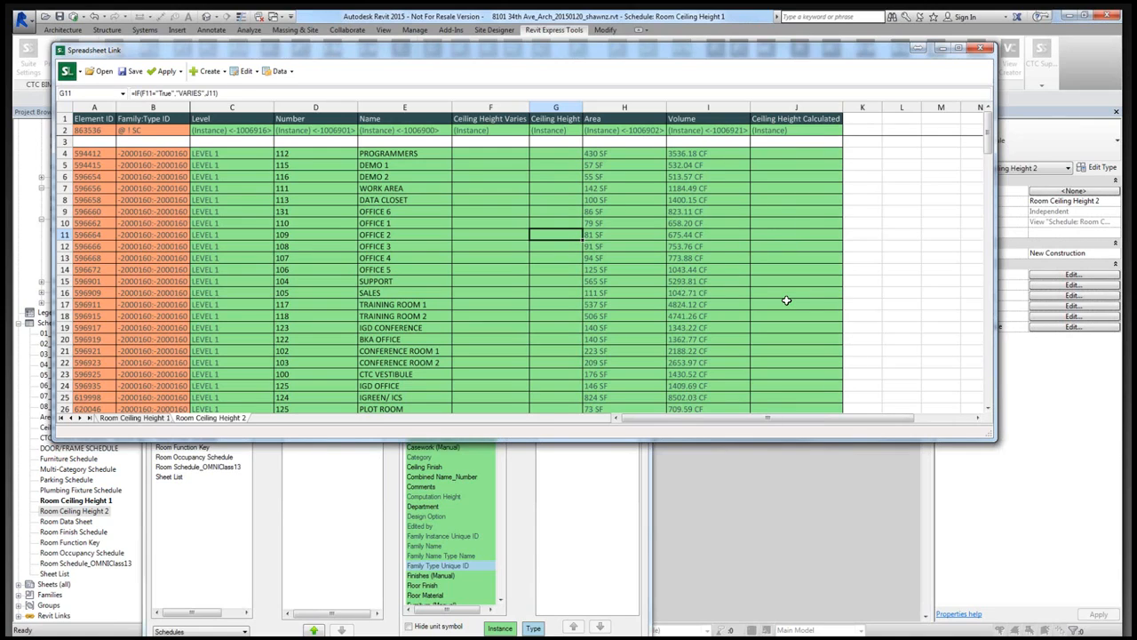
scroll(546, 255, "down", 4)
scroll(546, 255, "down", 15)
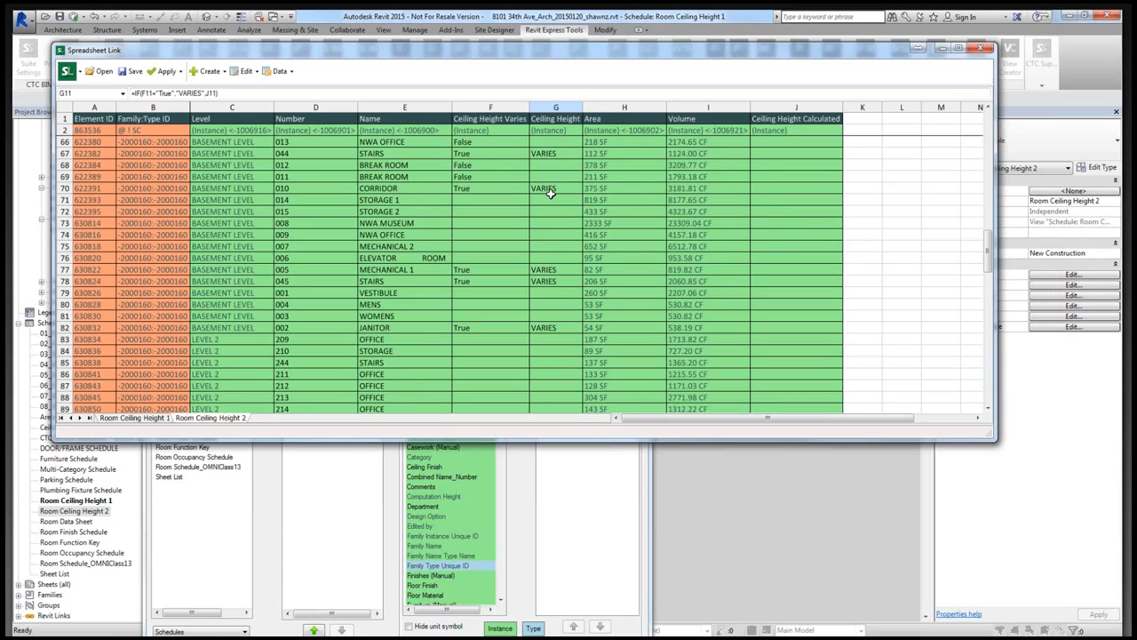
- Save the Spreadsheet Link settings to a Desktop file named Ceiling Height Calculations, and close Spreadsheet Link without saving the settings again
left_click(586, 503)
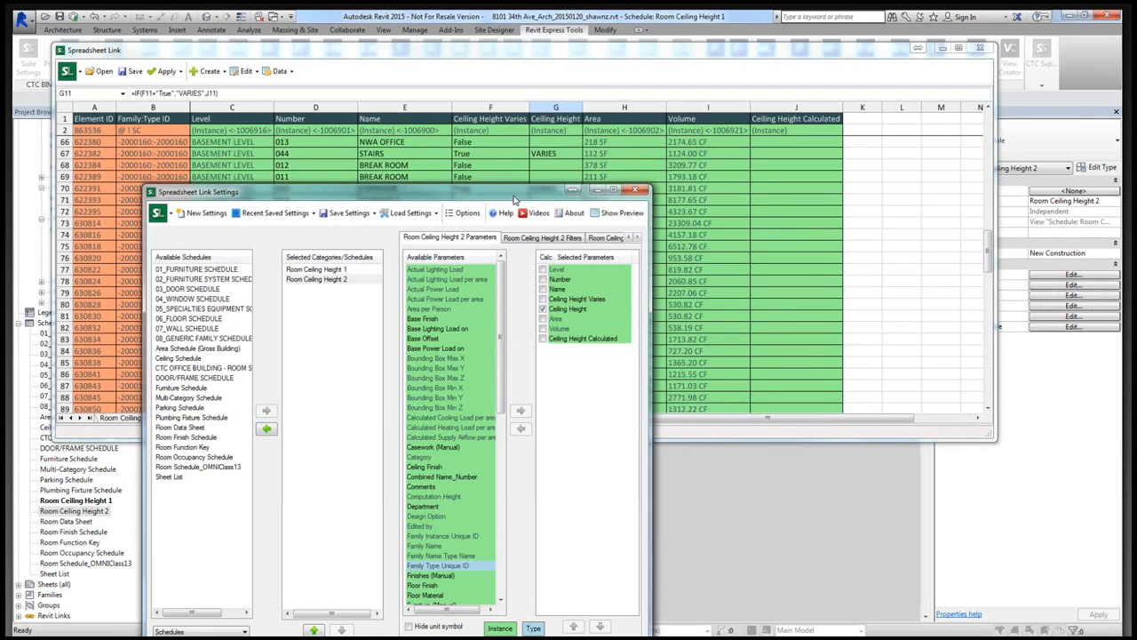
left_click_drag(514, 197, 720, 145)
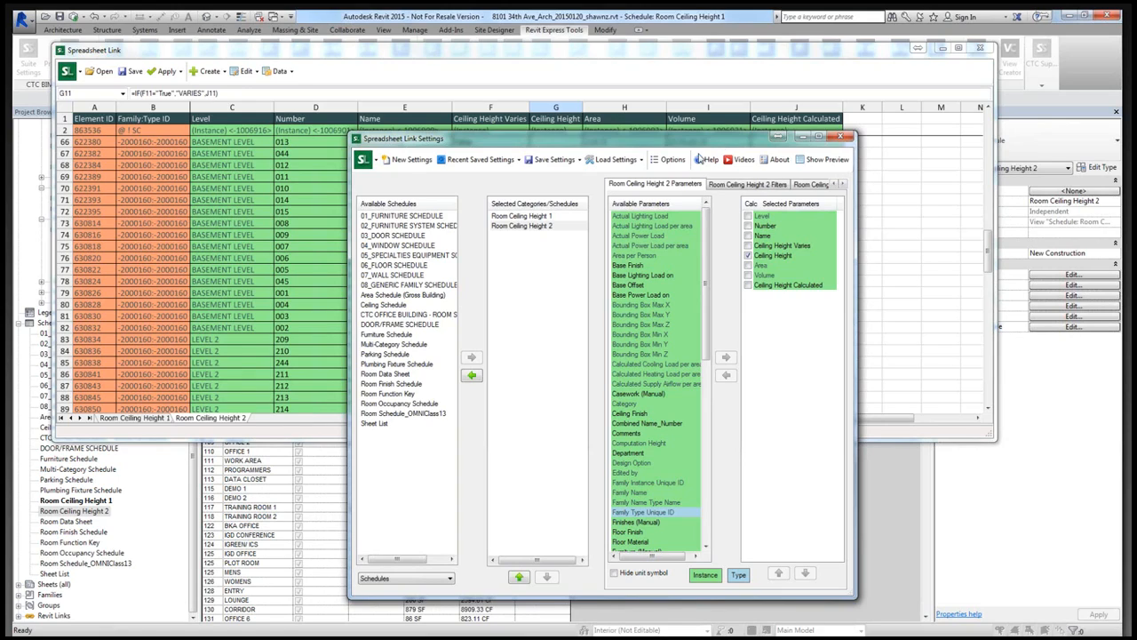
left_click(560, 162)
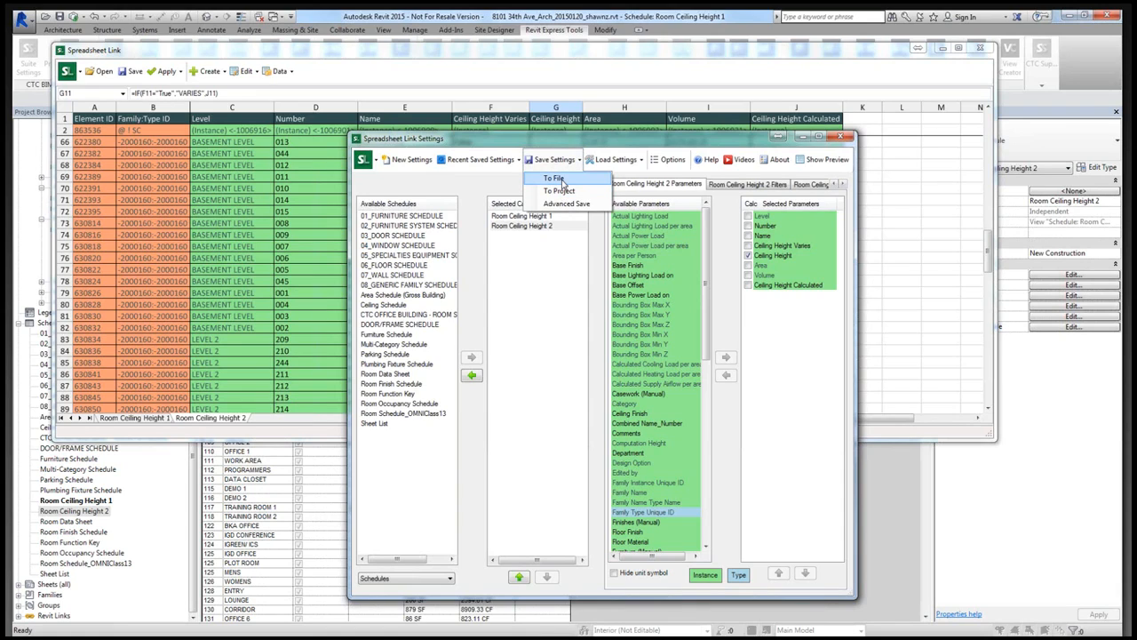
left_click(561, 180)
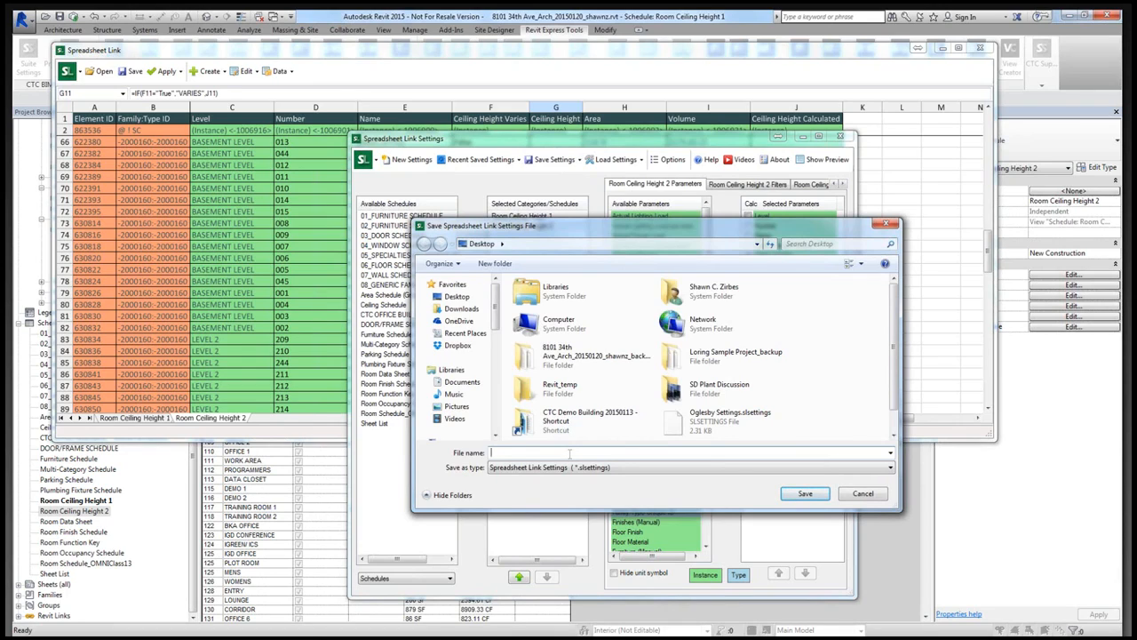
type("Ceiling Height Calculations")
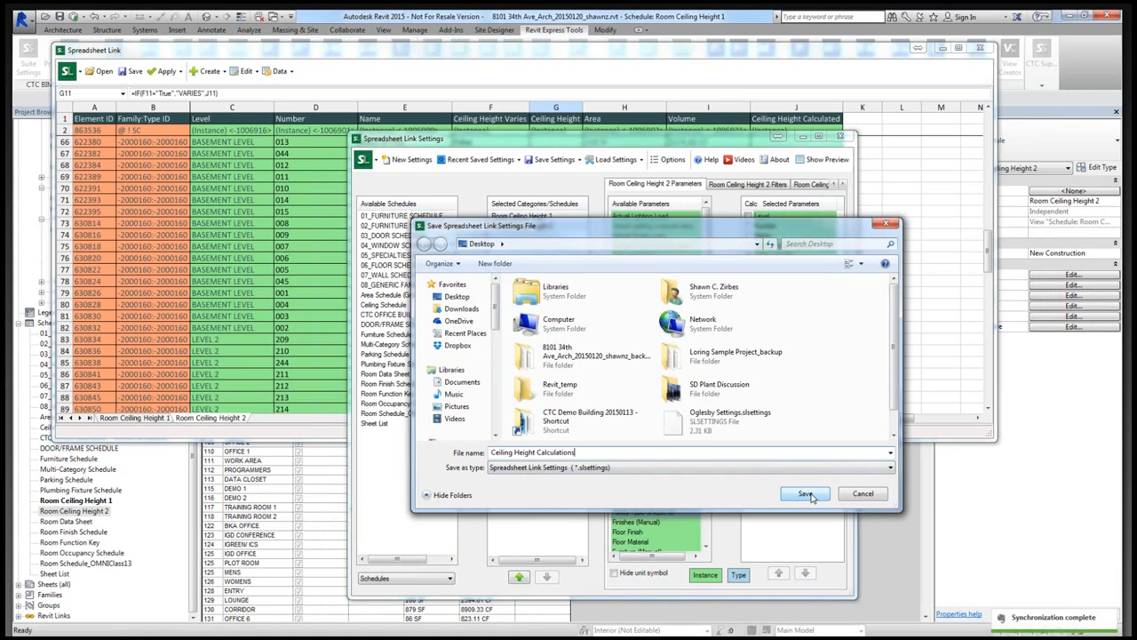
left_click(806, 494)
left_click(648, 353)
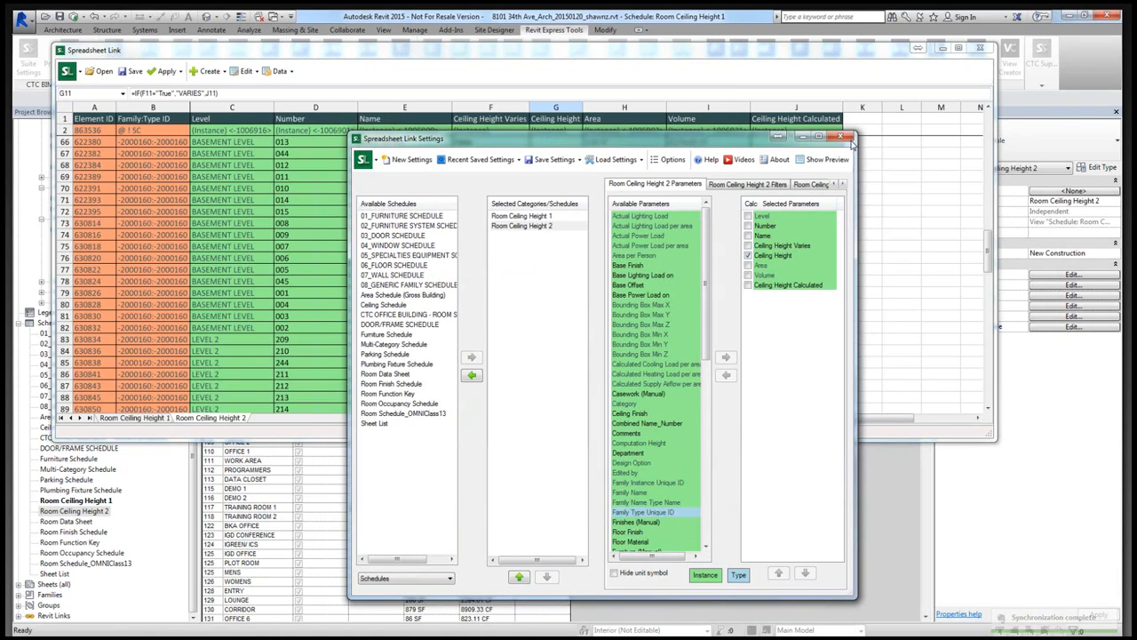
left_click(841, 137)
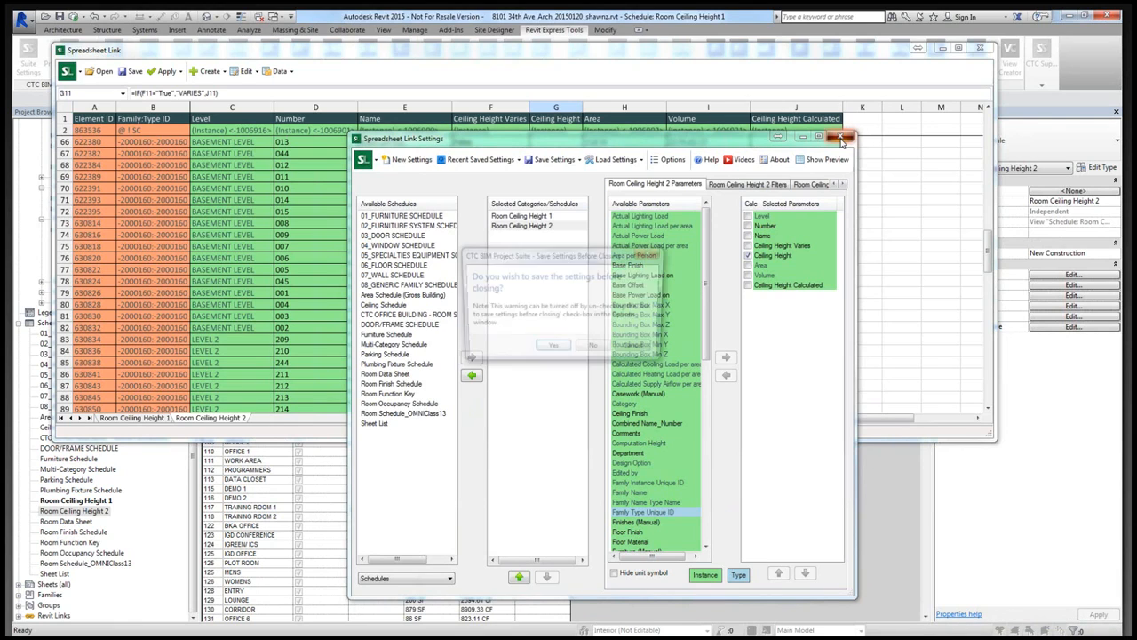
left_click(601, 351)
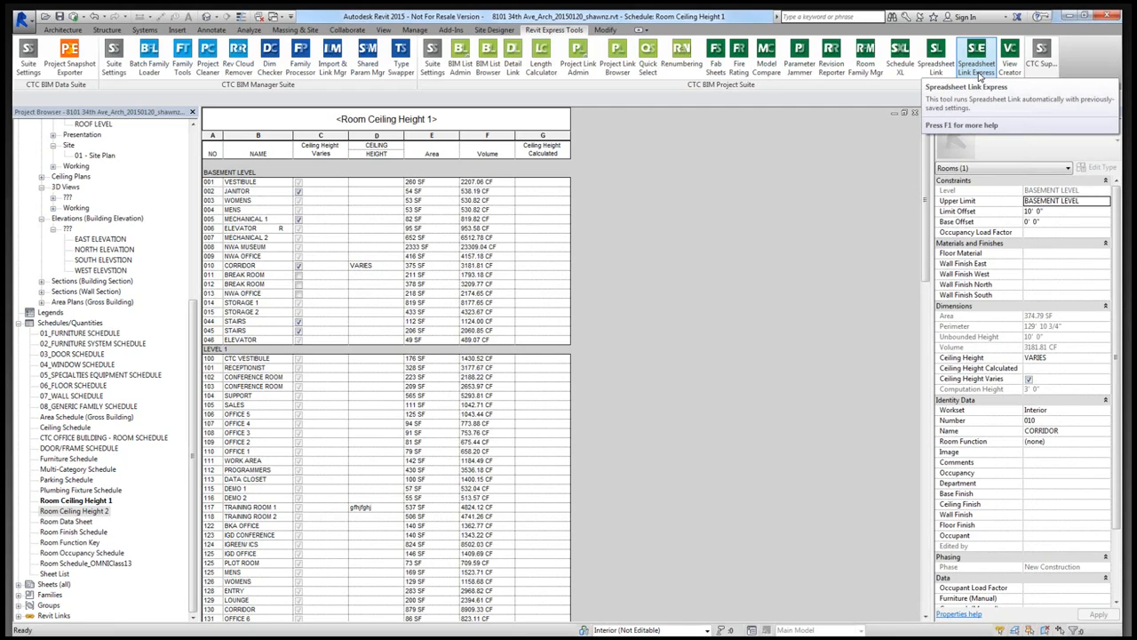
- Load Ceiling Height Calculations.slsettings in Spreadsheet Link Express, apply it to the project, and dismiss the import result
left_click(978, 62)
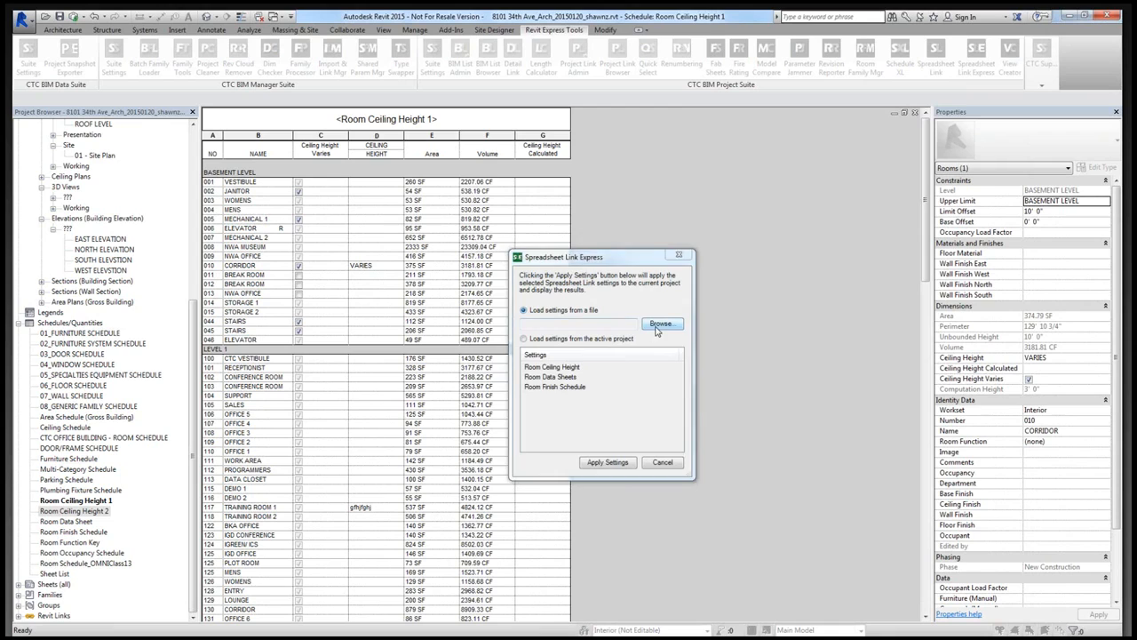
left_click(659, 325)
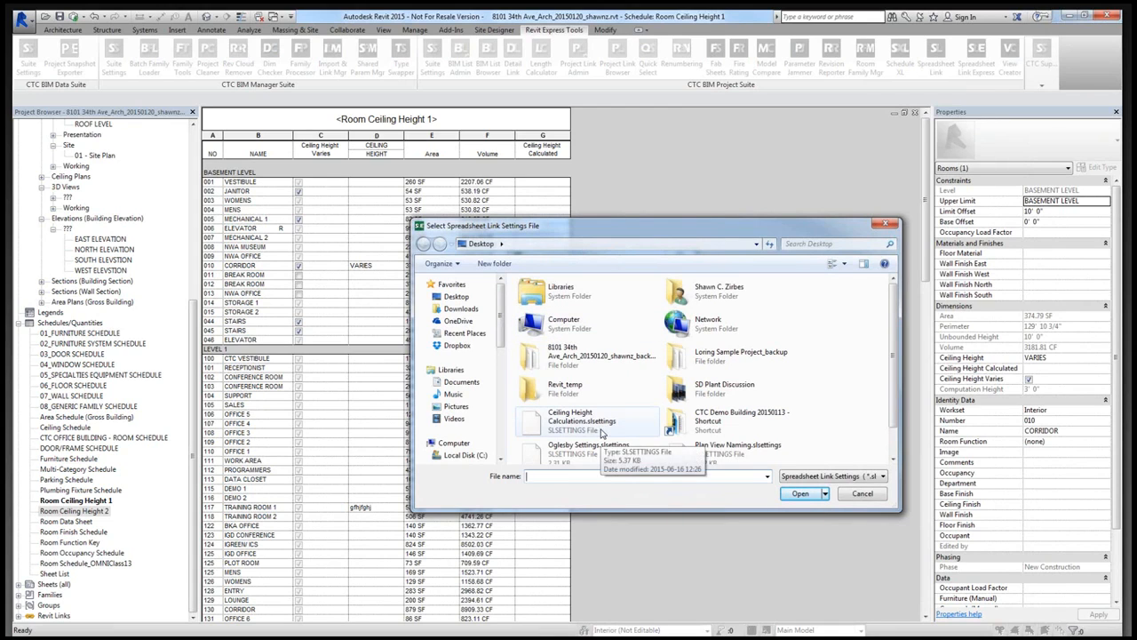
left_click(635, 425)
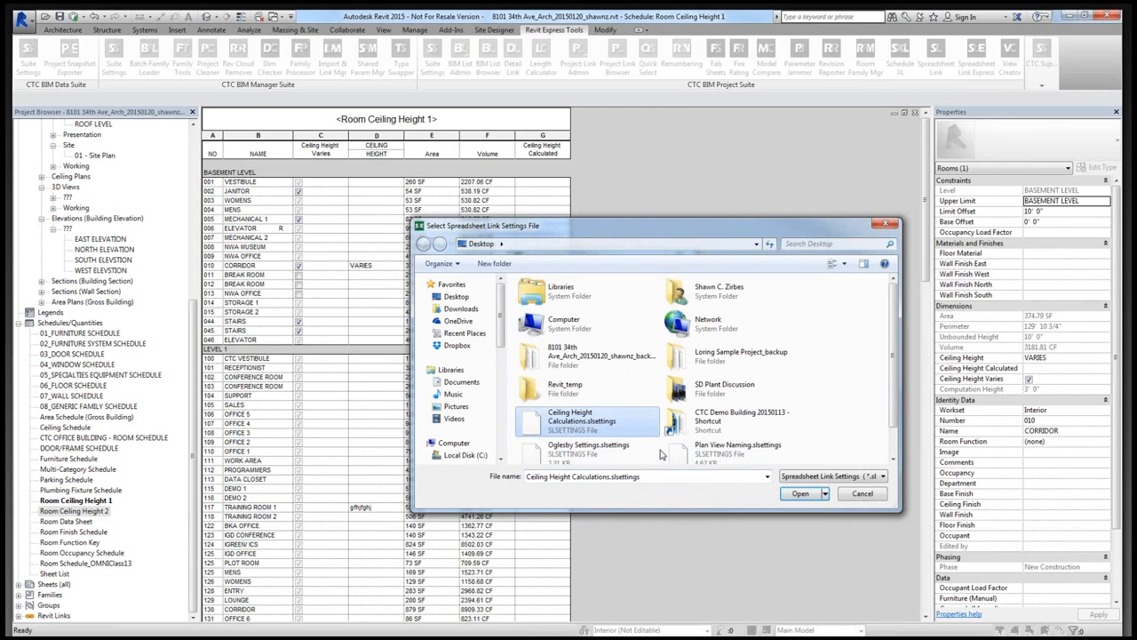
left_click(801, 494)
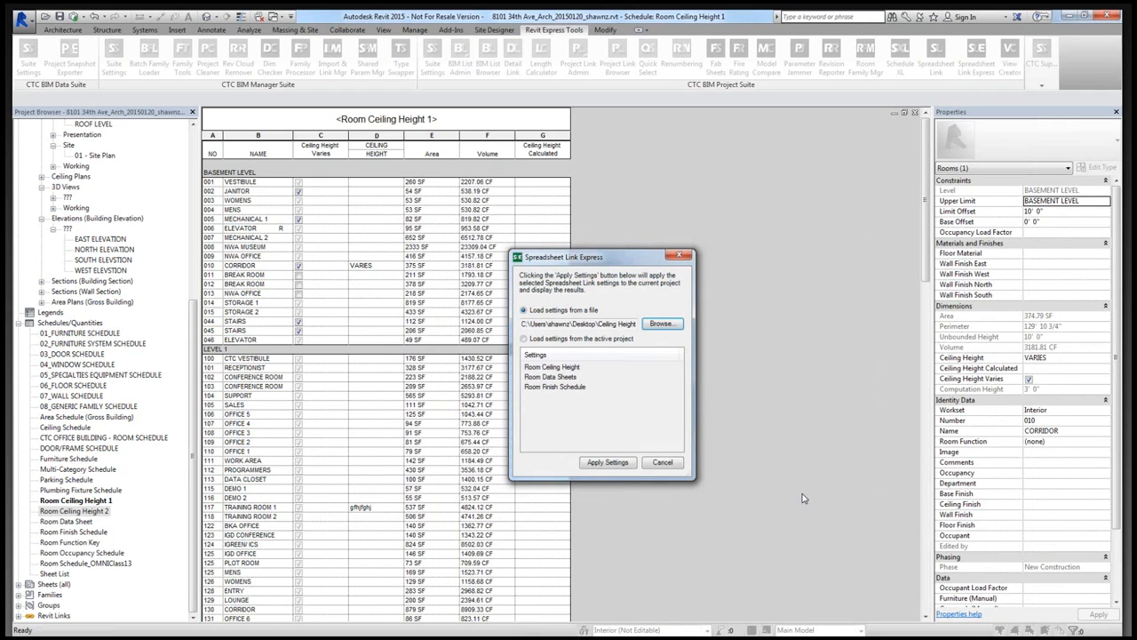
left_click(617, 467)
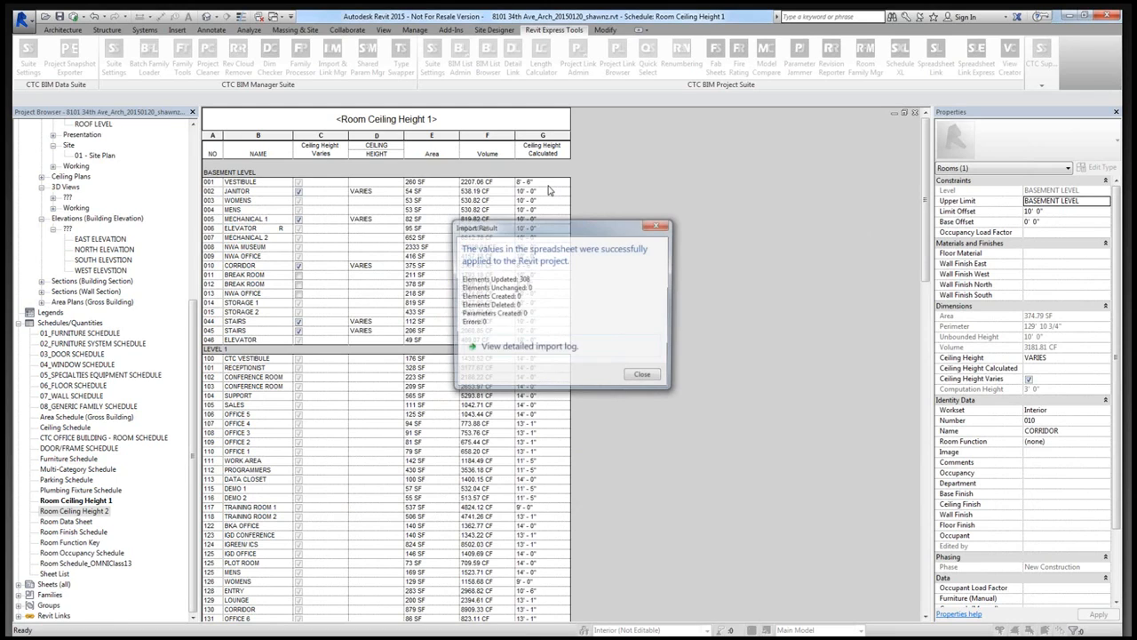
left_click(646, 377)
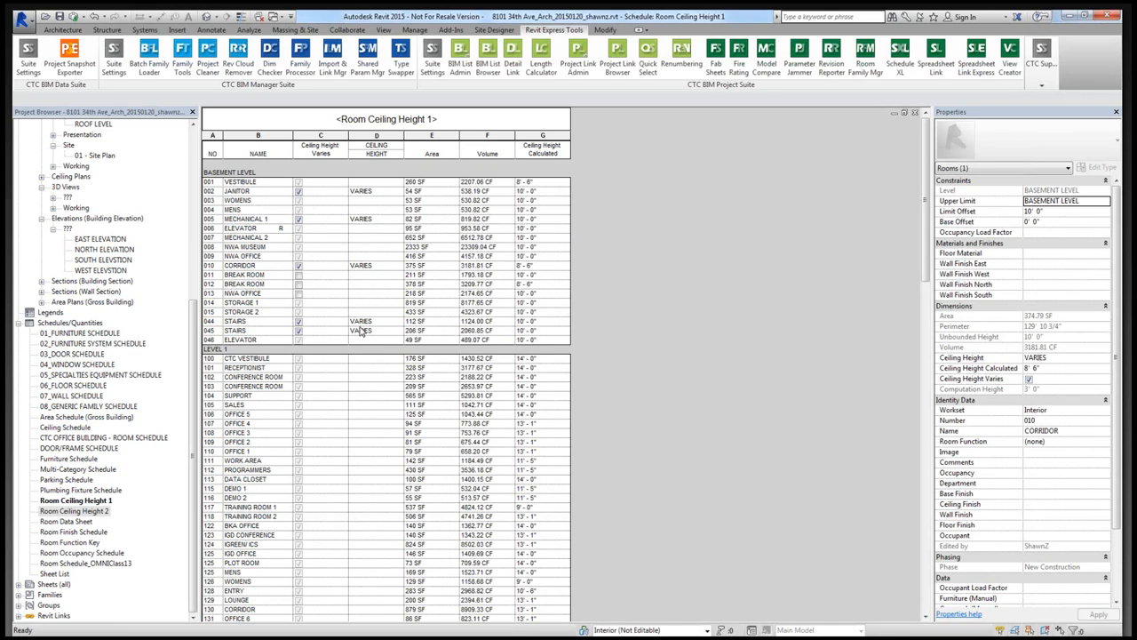
- Run Spreadsheet Link Express again with the saved ceiling height settings file to update the Ceiling Height values
left_click(977, 68)
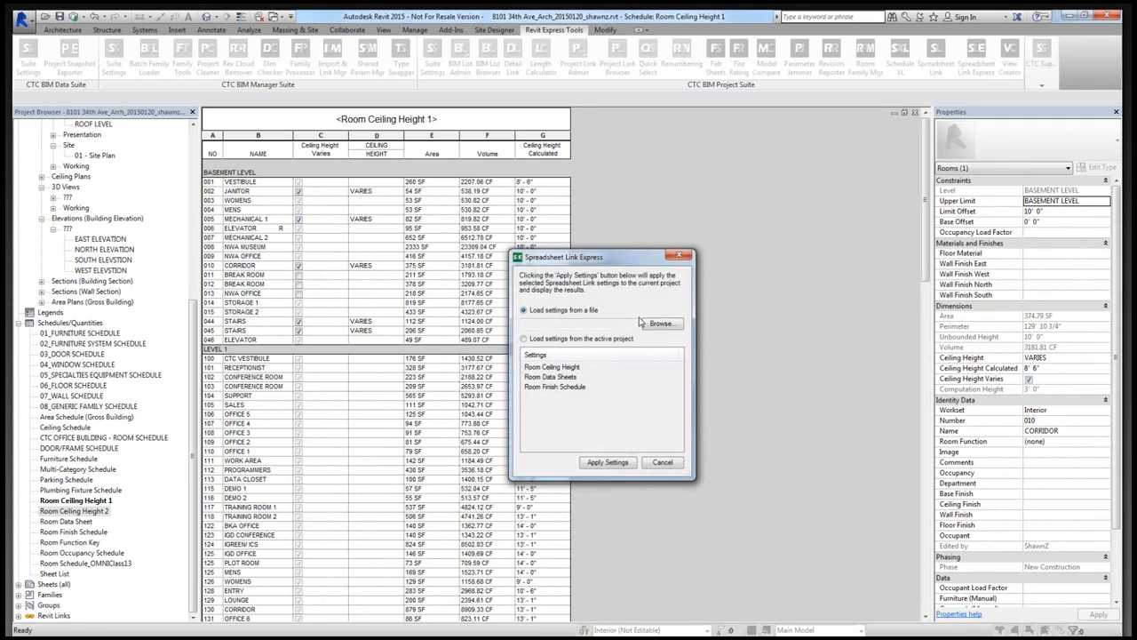
left_click(650, 323)
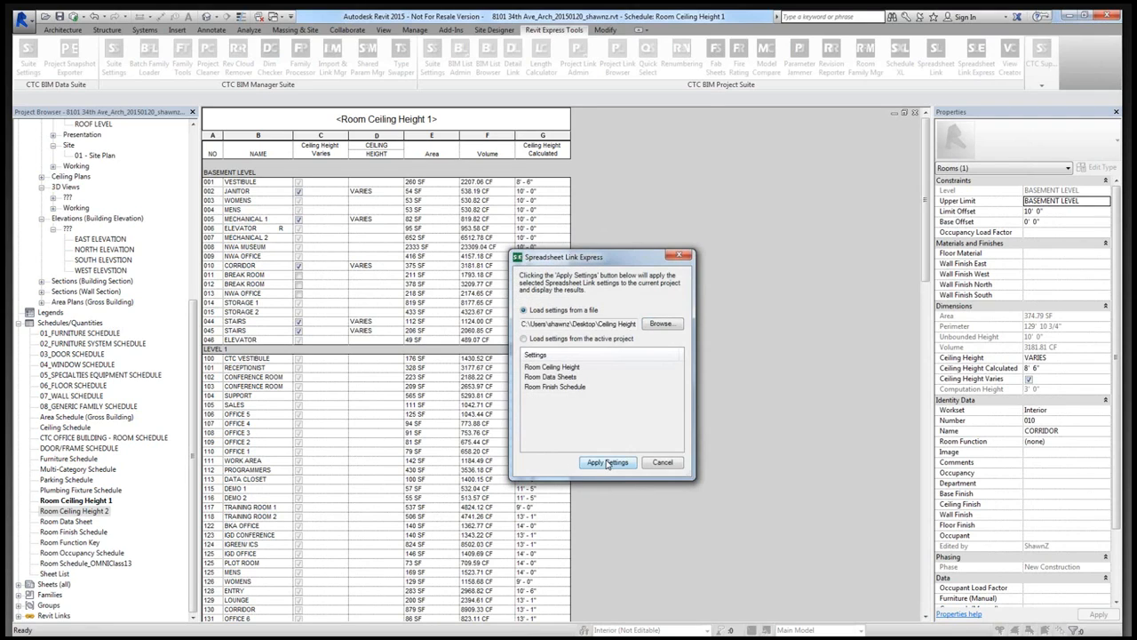
left_click(607, 462)
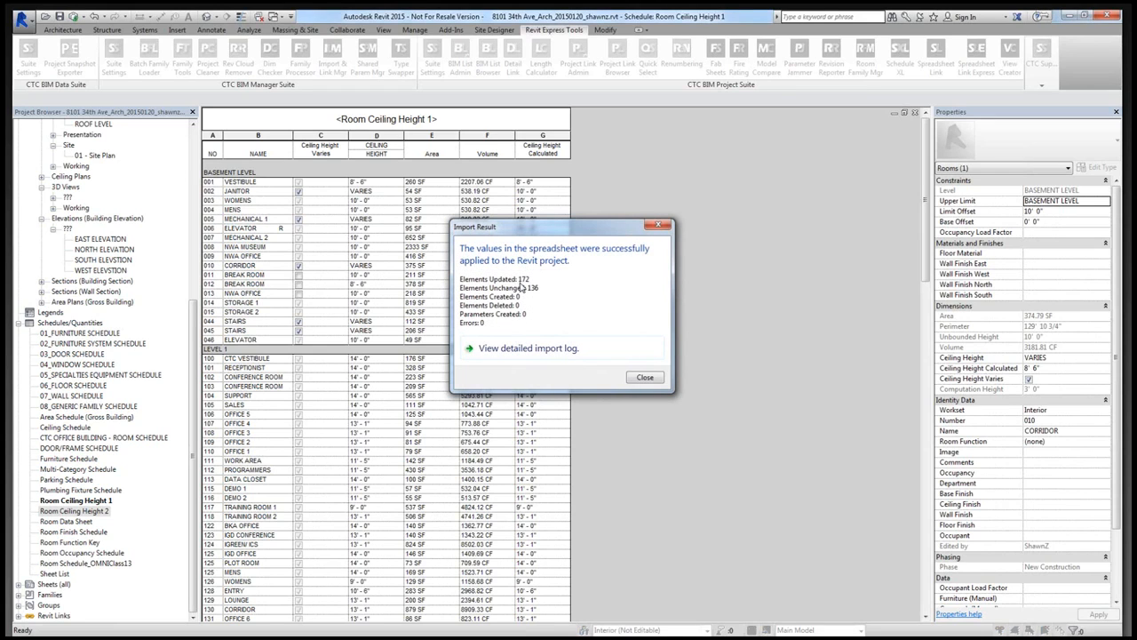
left_click(642, 379)
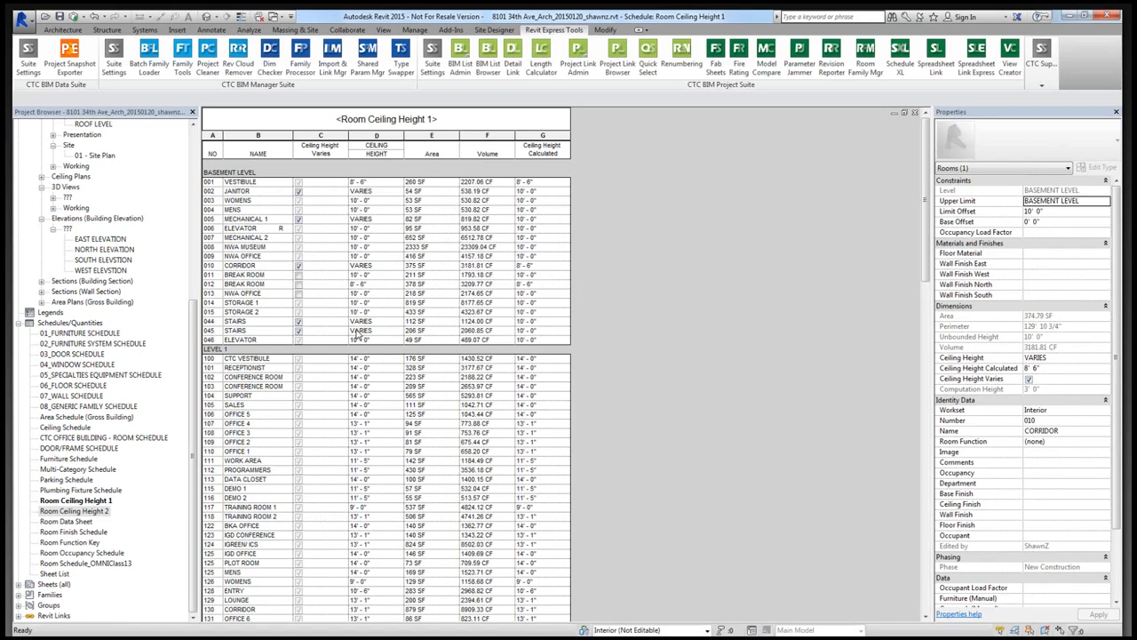
- Mark Ceiling Height Varies for Level 1 rooms 117 Training Room 1, 118 Training Room 2, 130 Corridor, S0.3 Vestibule, 101 Receptionist and 100 CTC Vestibule
left_click(624, 420)
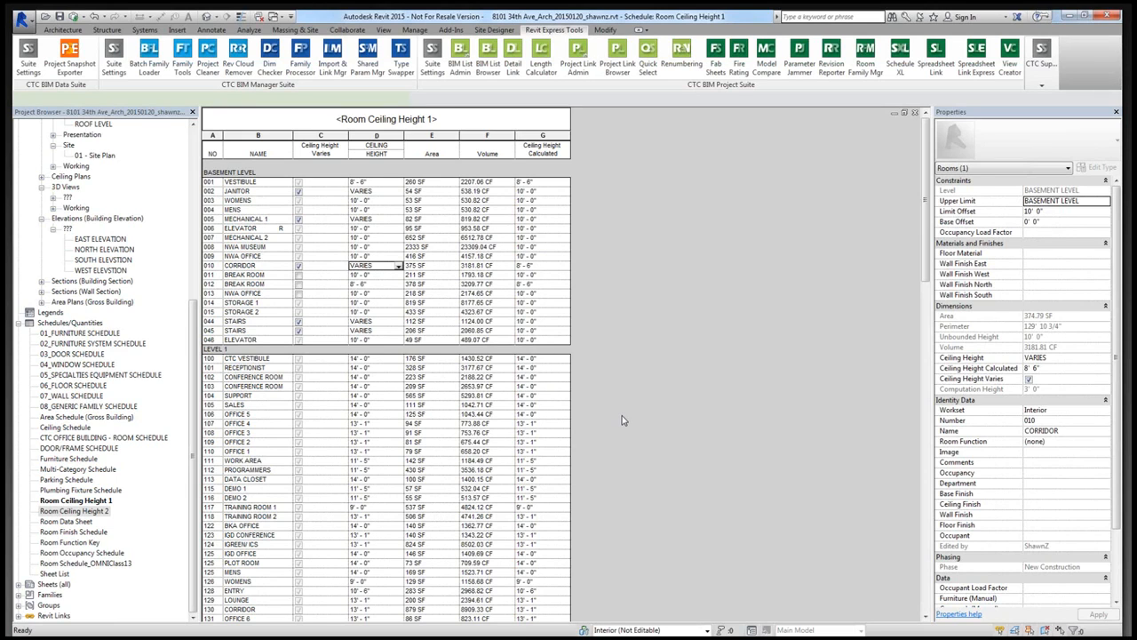
scroll(623, 420, "down", 2)
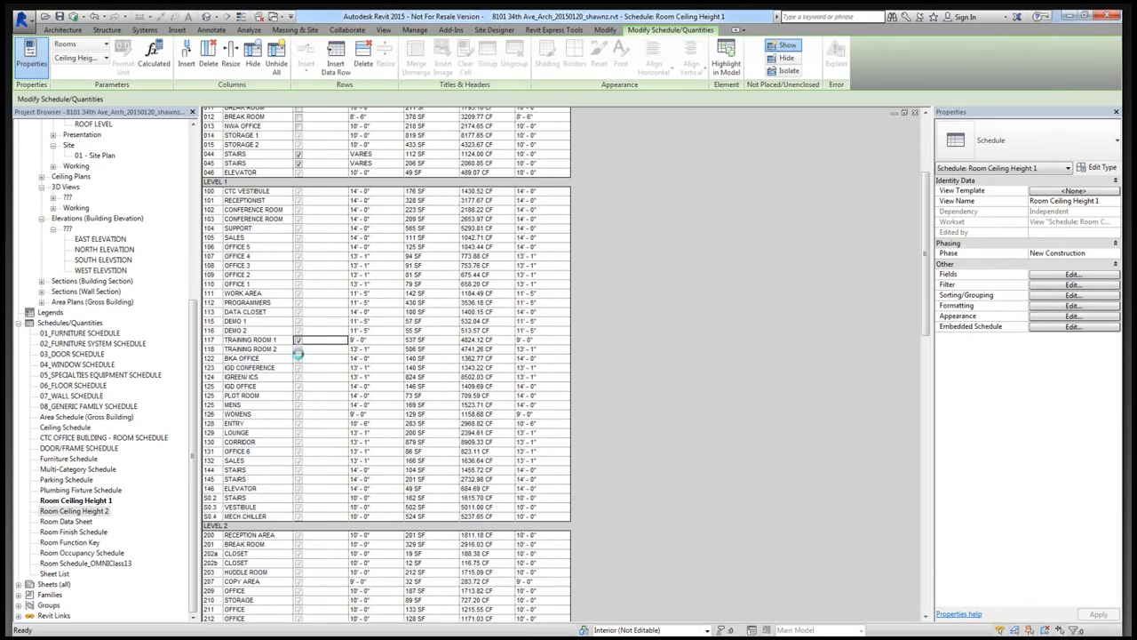
left_click(298, 350)
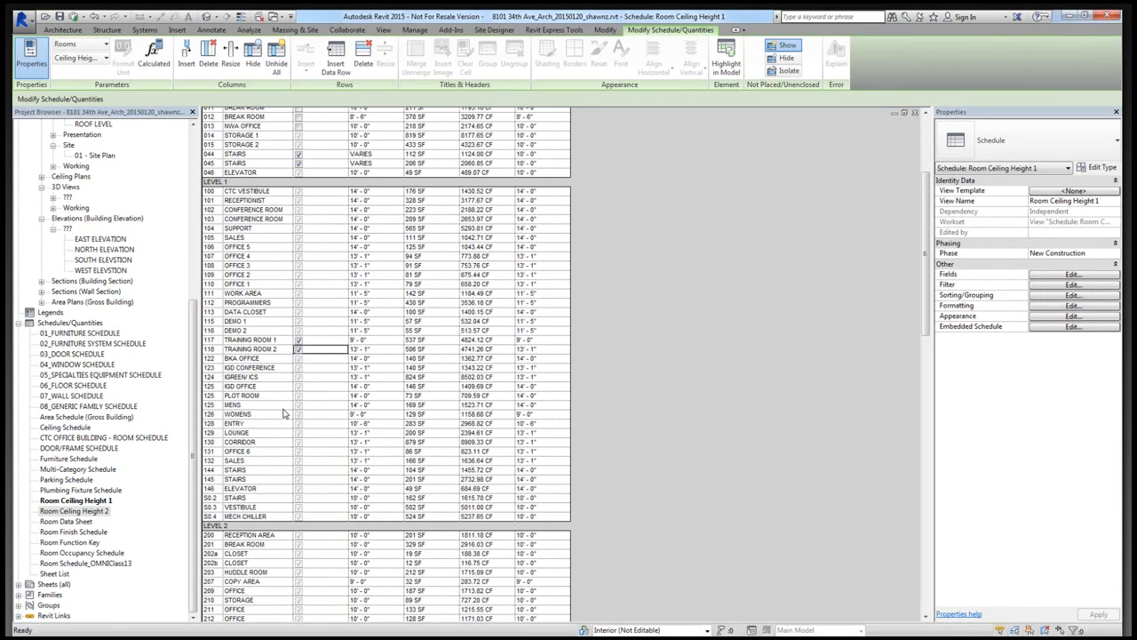
left_click(299, 441)
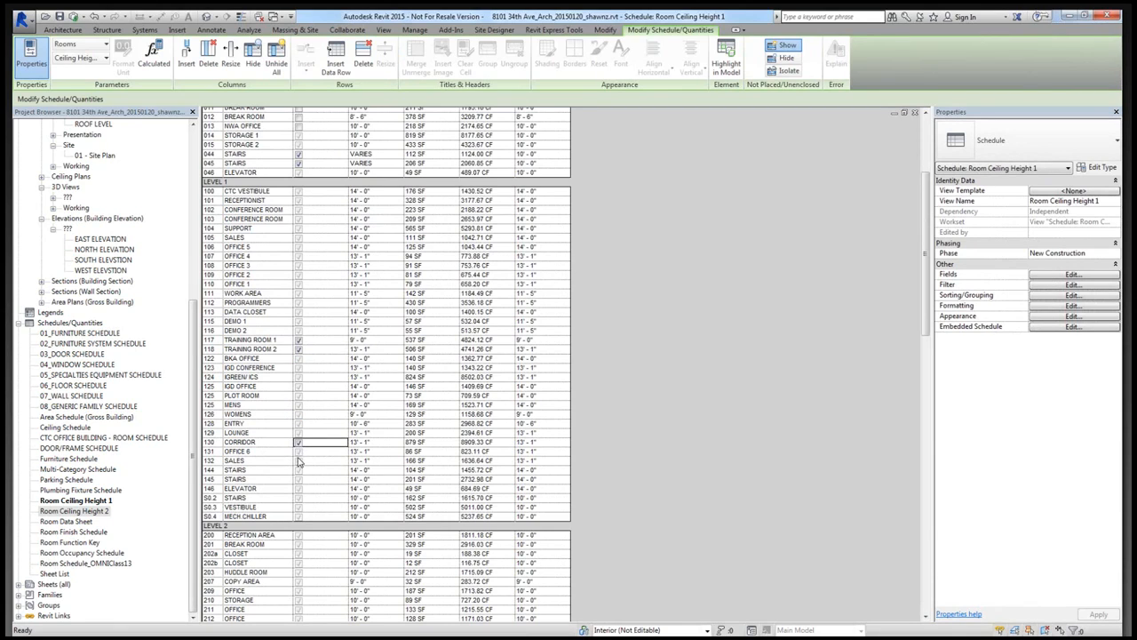
left_click(299, 508)
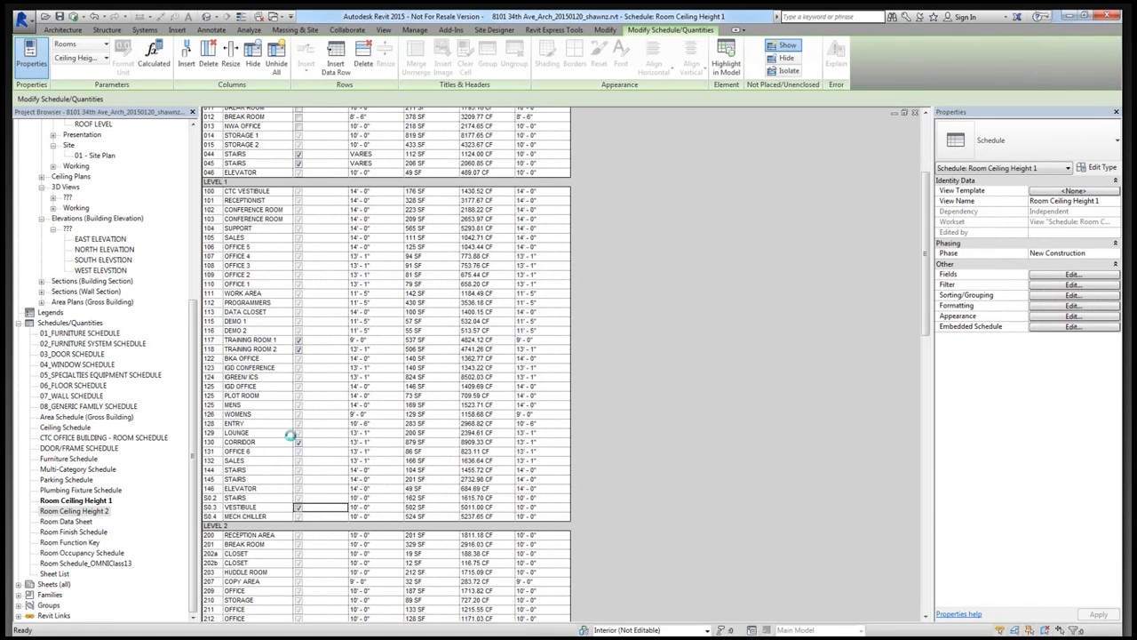
left_click(298, 202)
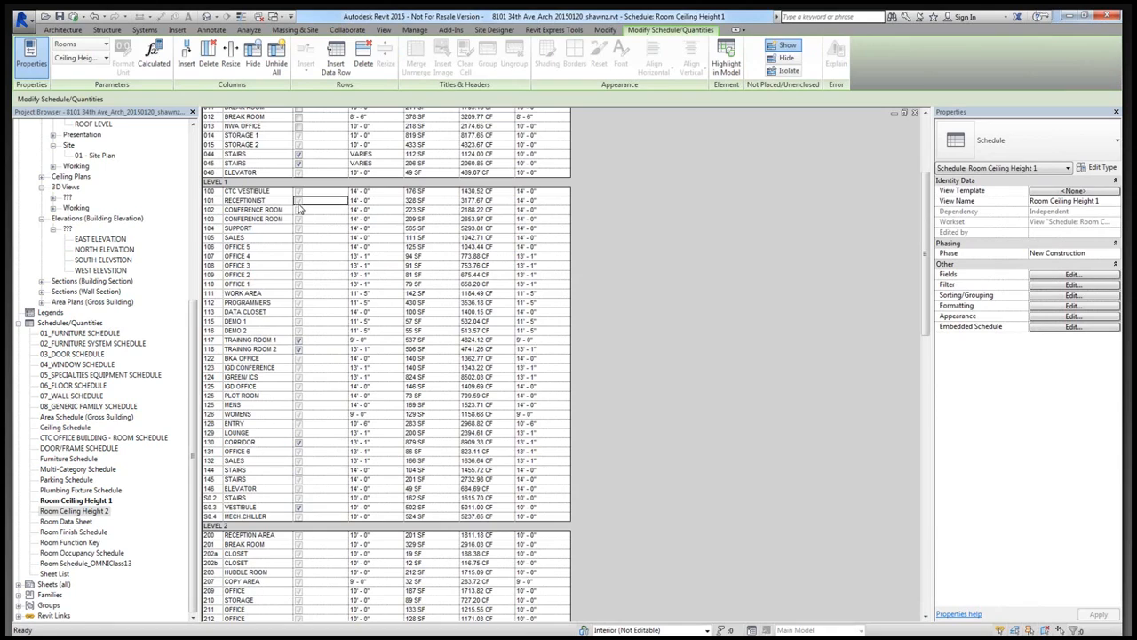
left_click(299, 192)
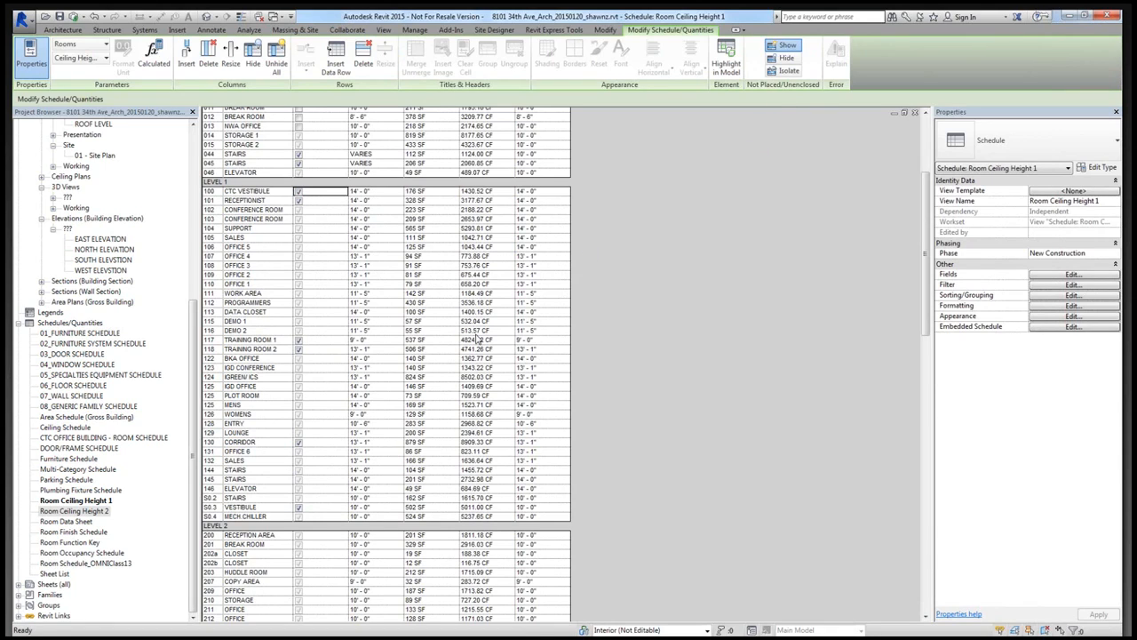
- Reapply Ceiling Height Calculations.slsettings with Spreadsheet Link Express to update the newly marked Level 1 rooms, and dismiss the import result
scroll(477, 338, "up", 2)
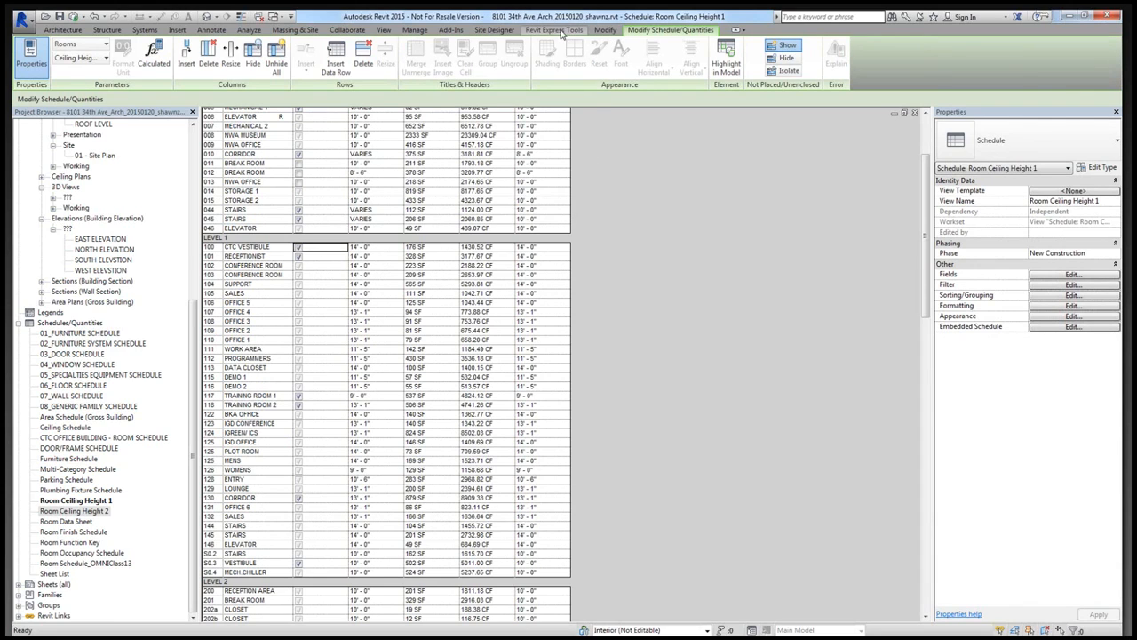
left_click(582, 30)
left_click(975, 60)
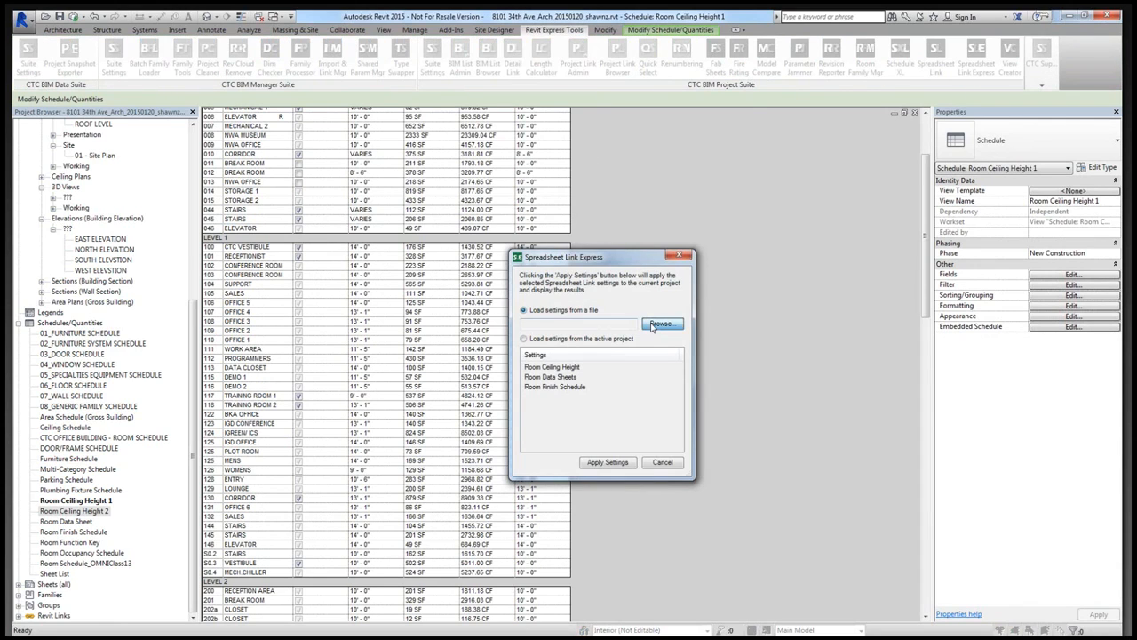
left_click(662, 324)
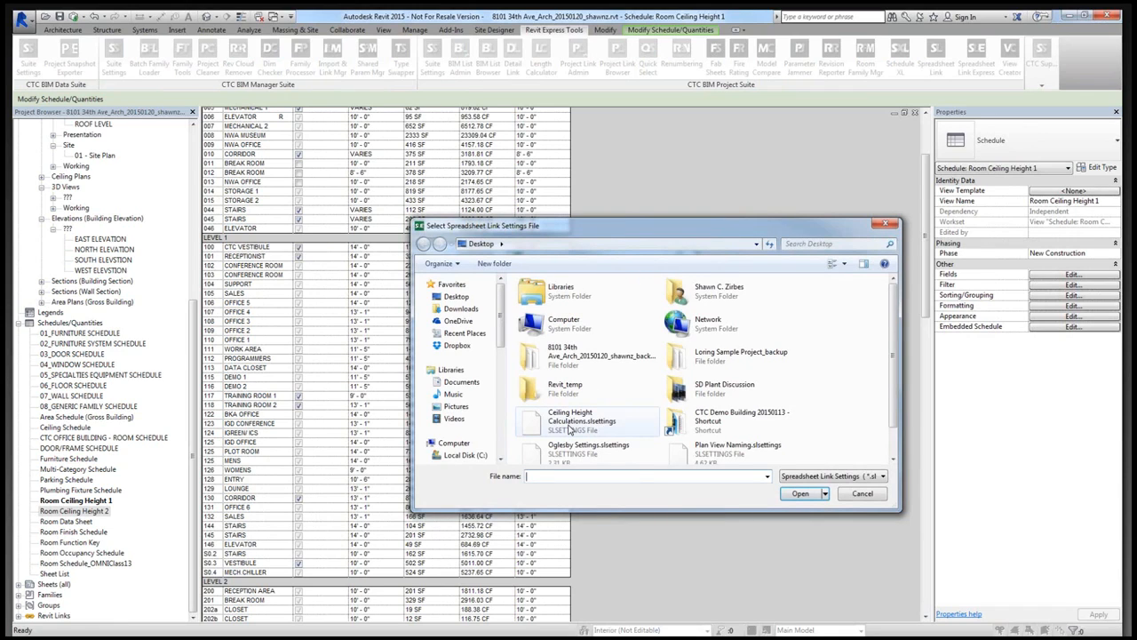
double_click(570, 423)
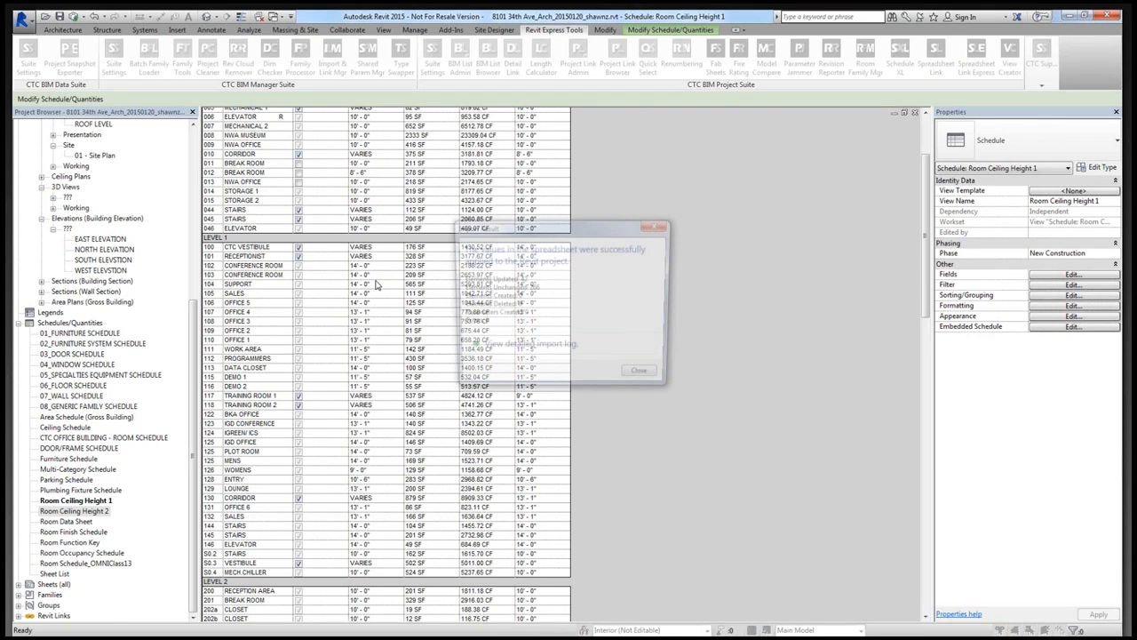
left_click(651, 376)
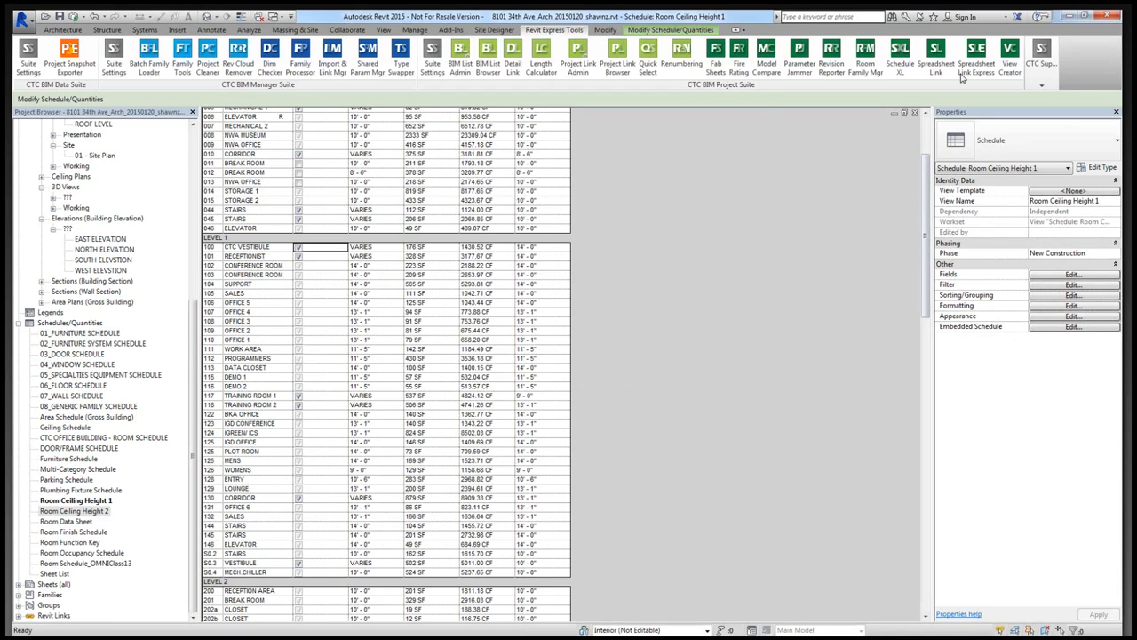
- Open the Room Finish Schedule and check its ceiling height column for the updated rooms
left_click(75, 532)
double_click(75, 533)
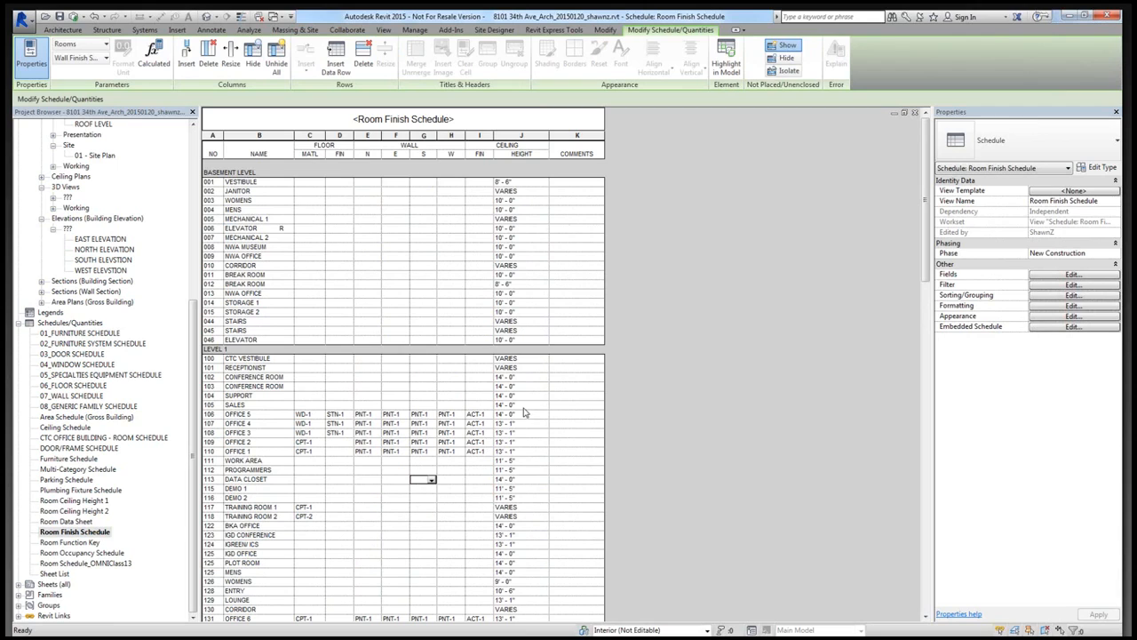
left_click(92, 511)
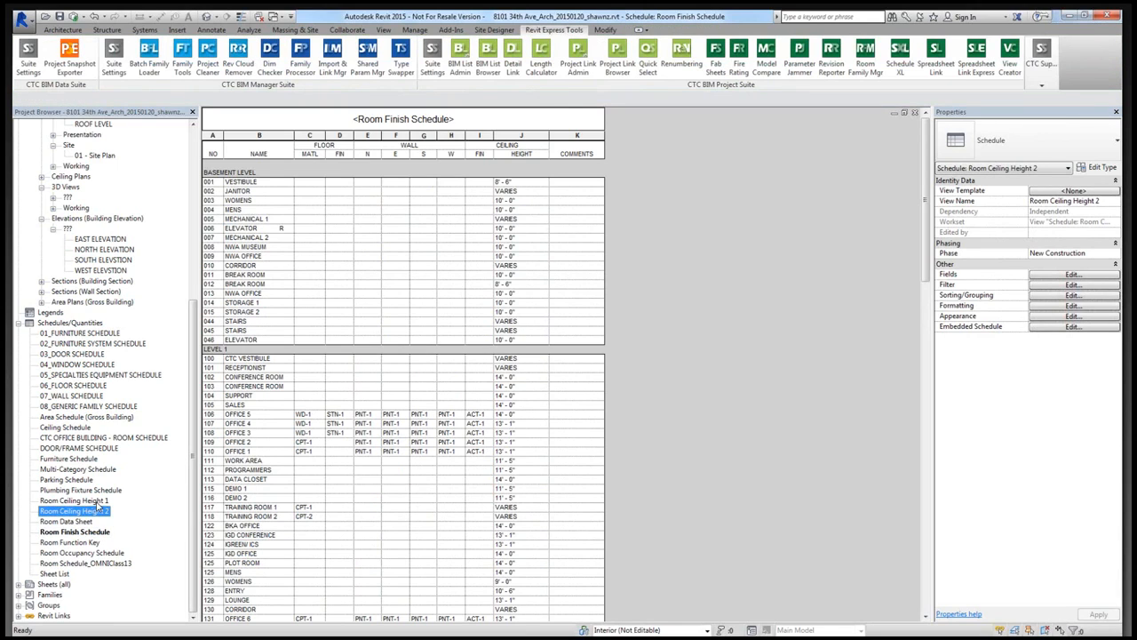
left_click(88, 532)
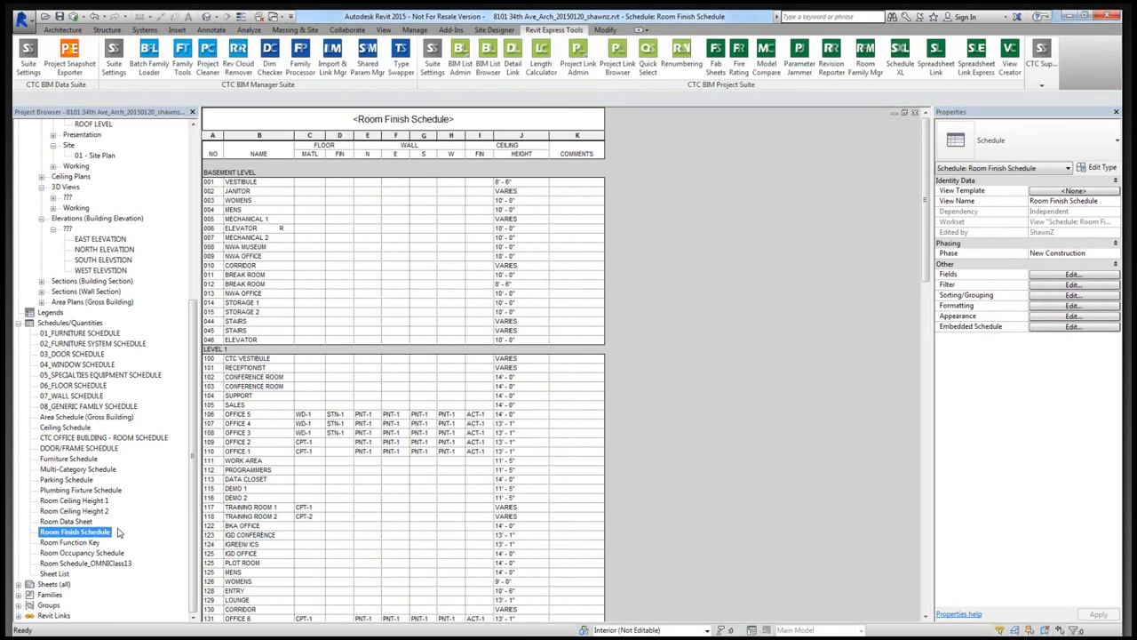
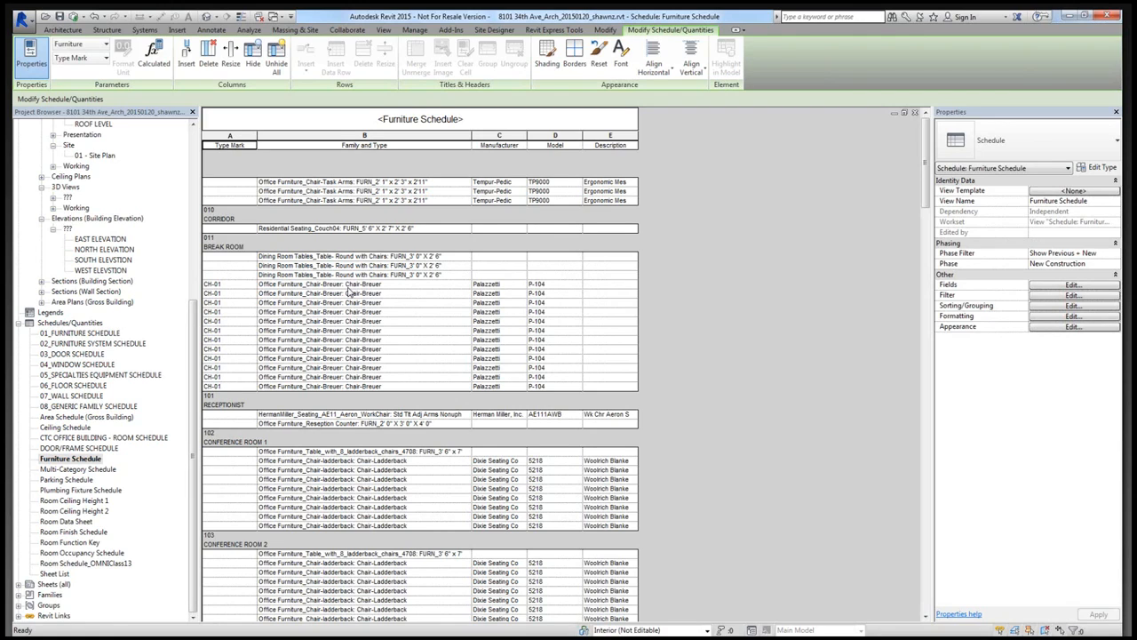
- Review the furniture listed under each room in the Furniture Schedule, from Corridor 010 through Support 104
scroll(350, 292, "down", 1)
scroll(349, 292, "down", 3)
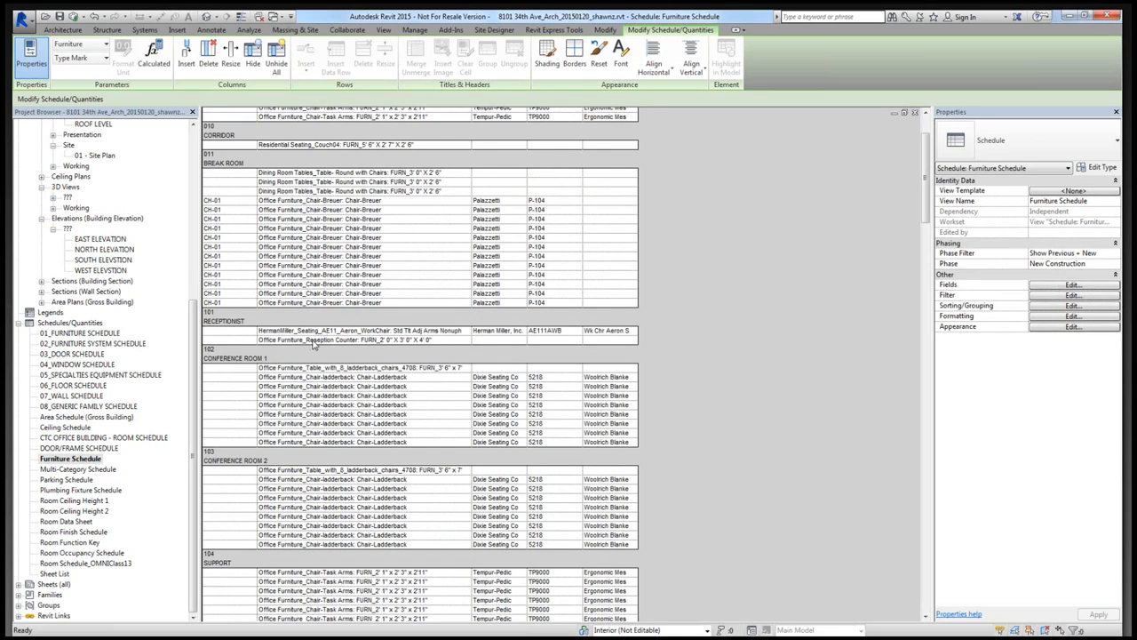
scroll(316, 344, "up", 4)
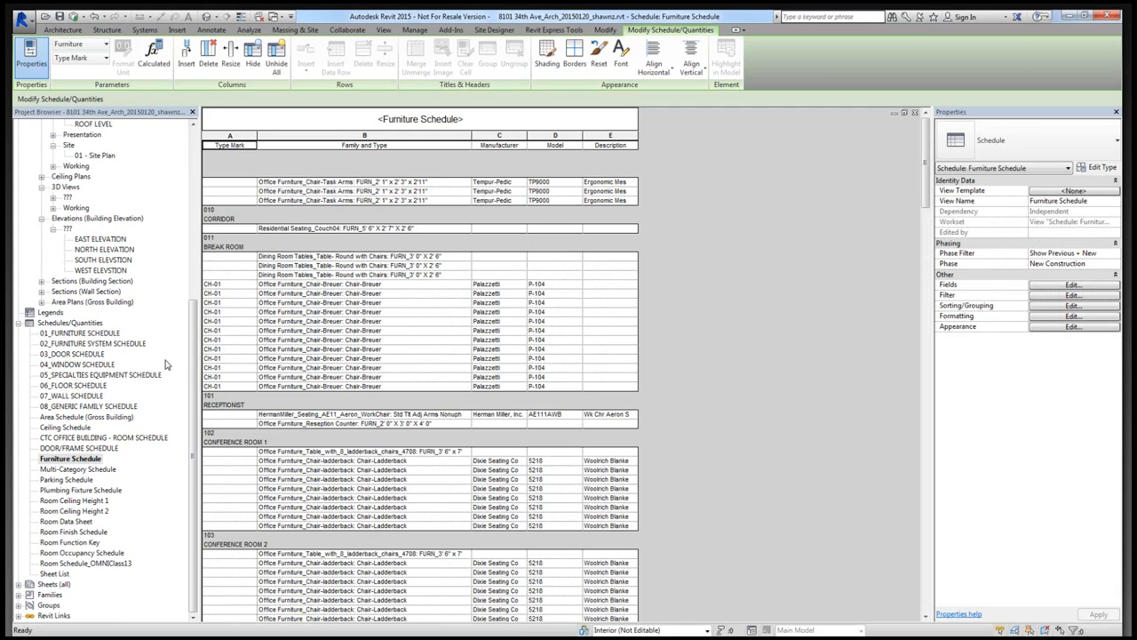
- Open the Room Data Sheet schedule and examine the Number, Name, Area, Finishes (Manual) and Furniture (Manual) fields for room 001
double_click(71, 523)
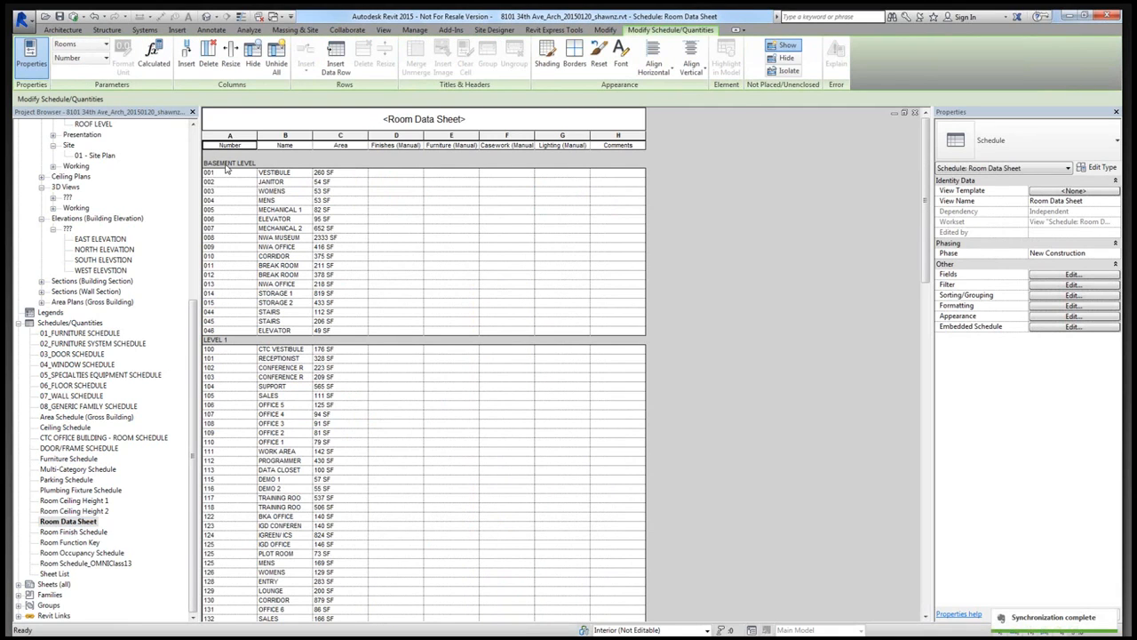
left_click(229, 174)
left_click(287, 174)
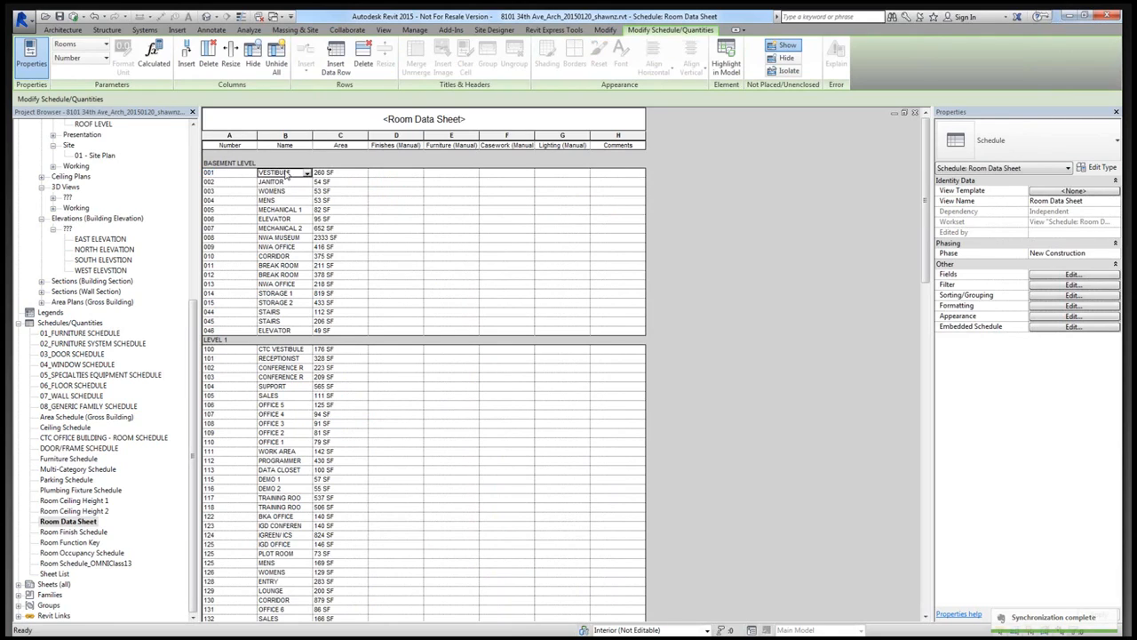
left_click(338, 175)
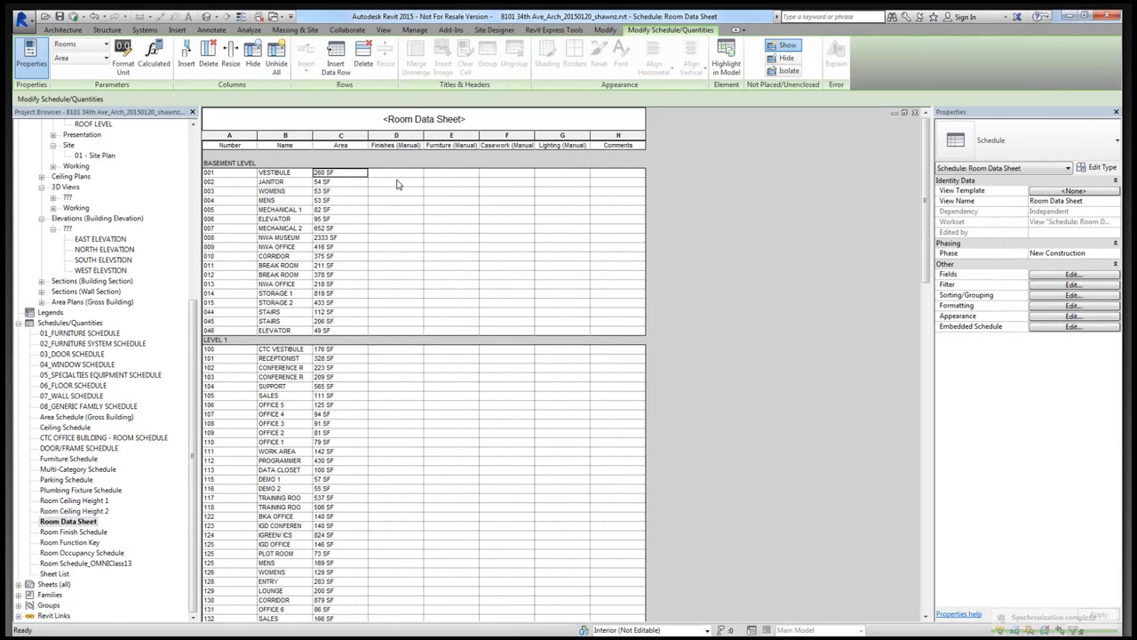
left_click(397, 174)
left_click(447, 176)
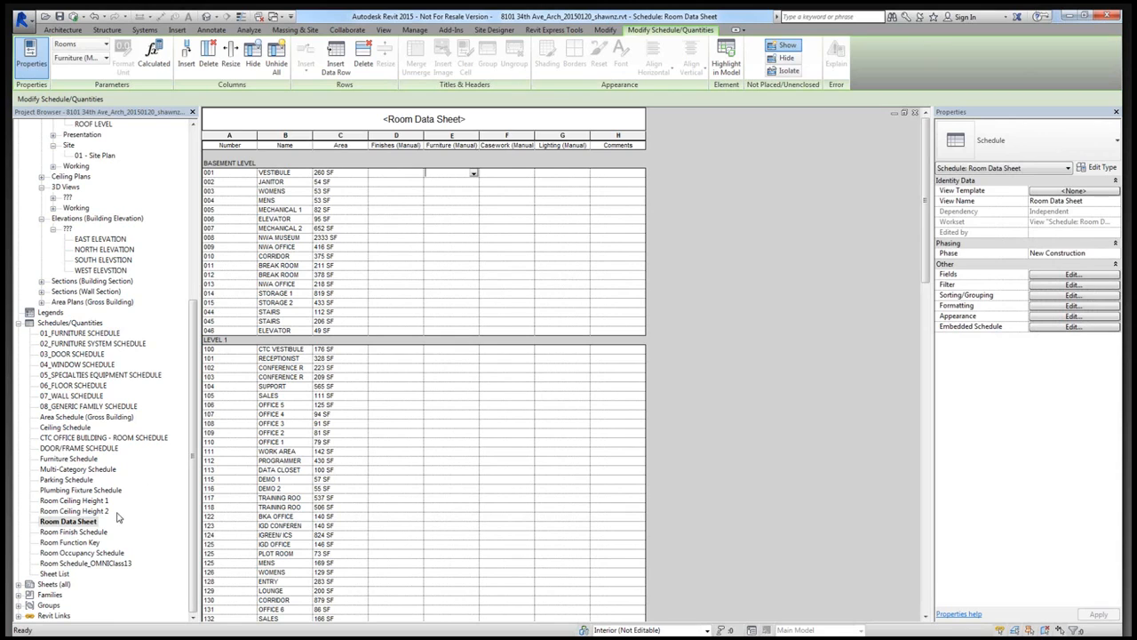
- Return to the Furniture Schedule and examine the individual Chair-Breuer rows listed for Break Room 011
double_click(69, 458)
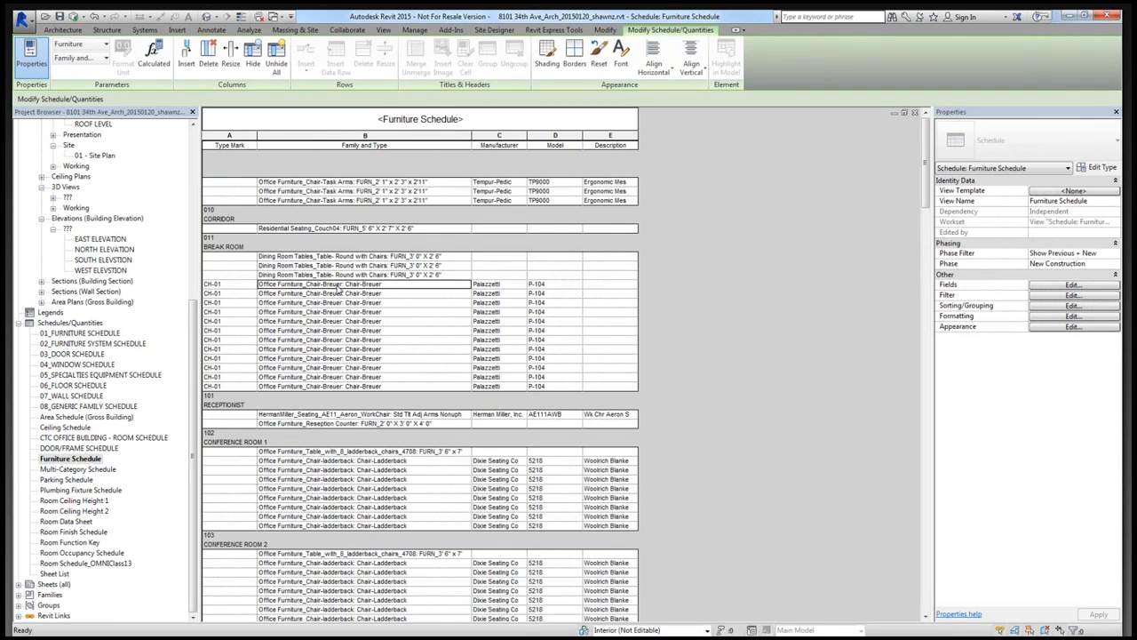
left_click(341, 293)
left_click(341, 304)
left_click(340, 314)
left_click(337, 332)
left_click(337, 360)
left_click(335, 378)
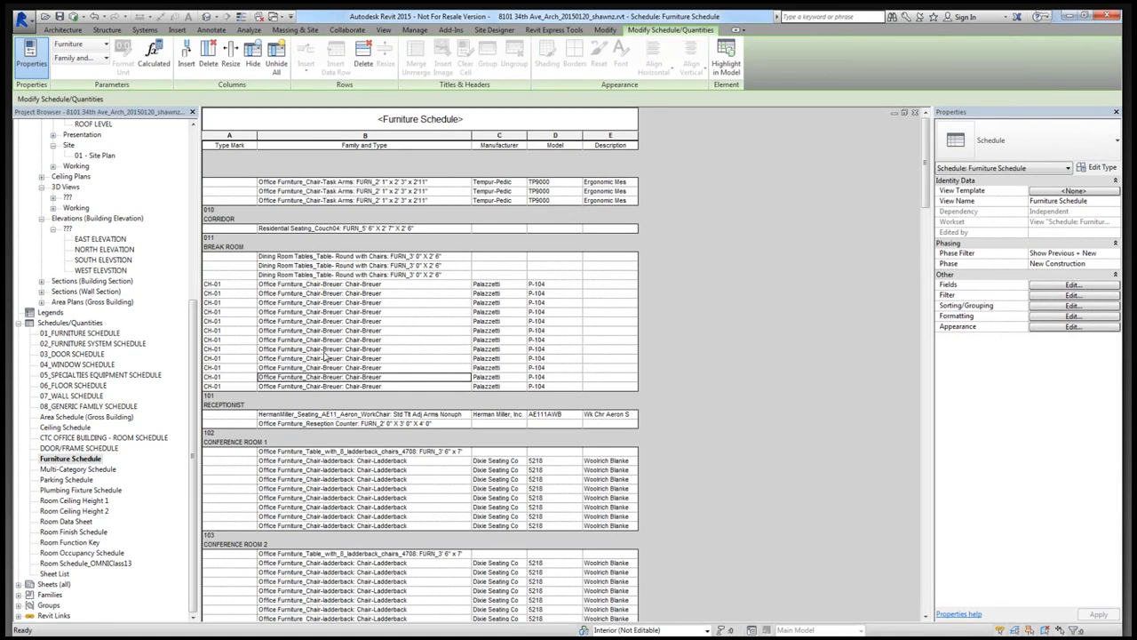
left_click(342, 295)
left_click(345, 285)
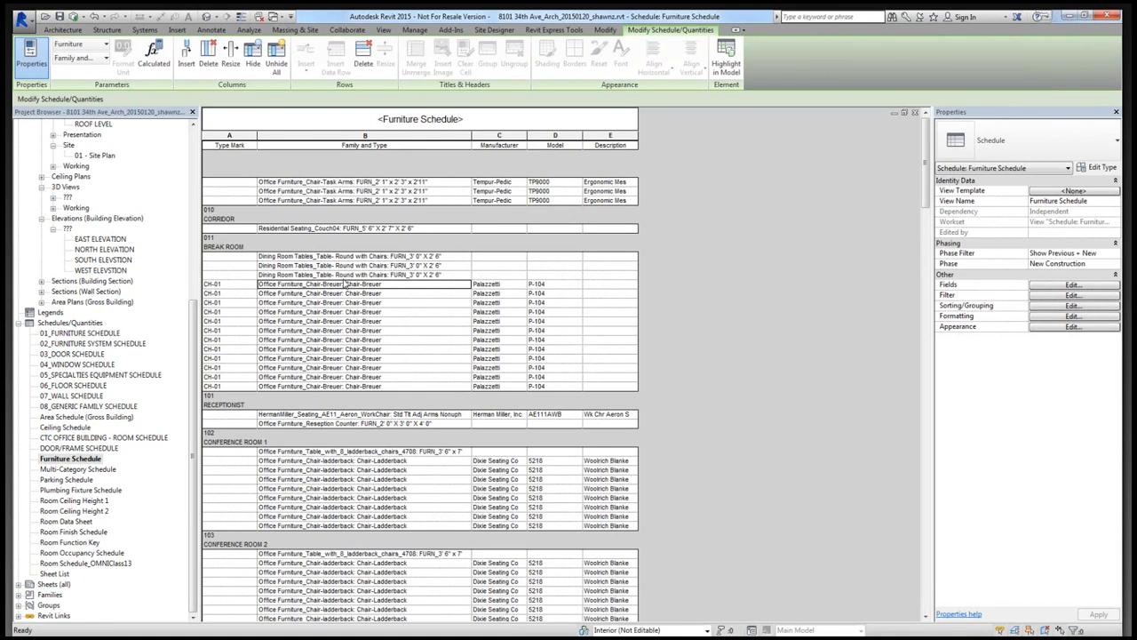
- Browse the furniture of the other rooms and compare the repeated family, manufacturer and model entries of the Break Room's Chair-Breuer rows
key("Up")
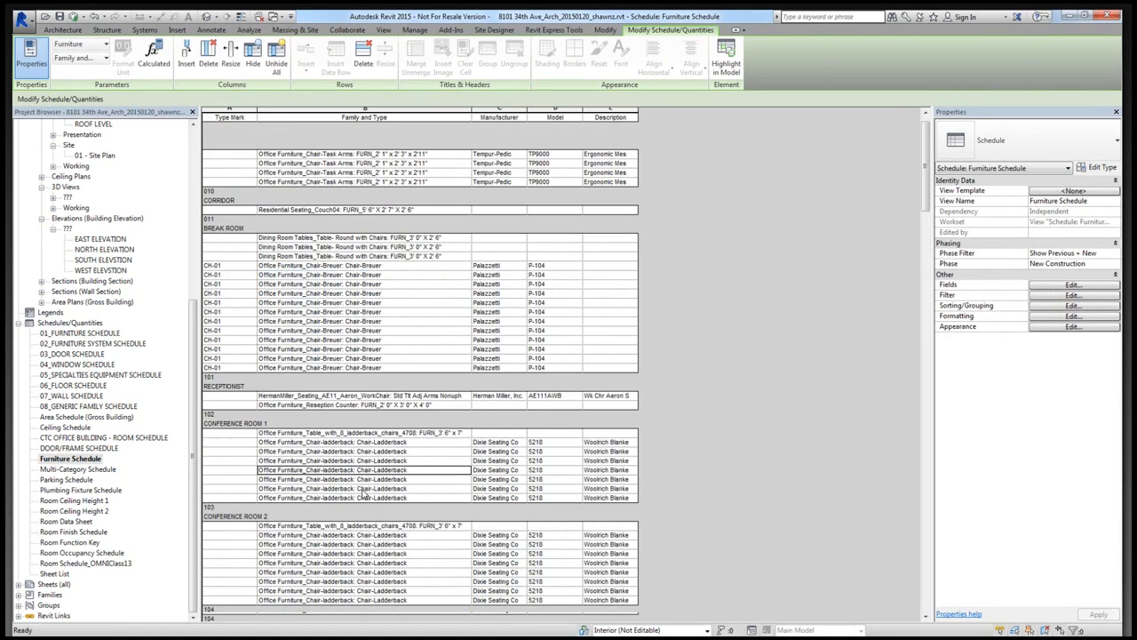
scroll(363, 533, "down", 10)
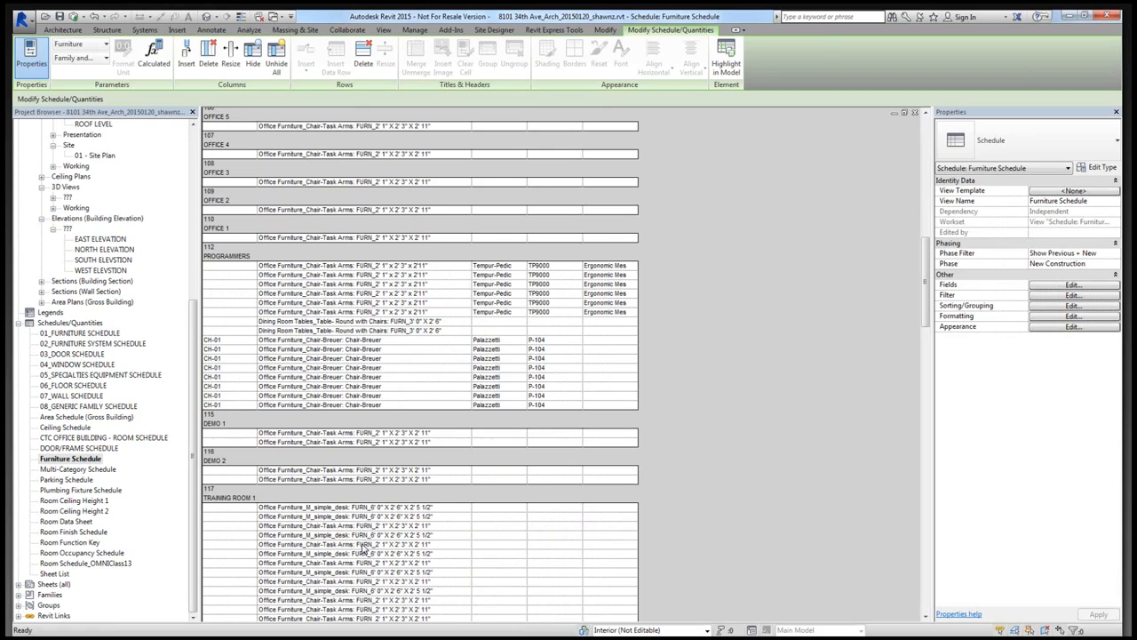
scroll(402, 489, "up", 10)
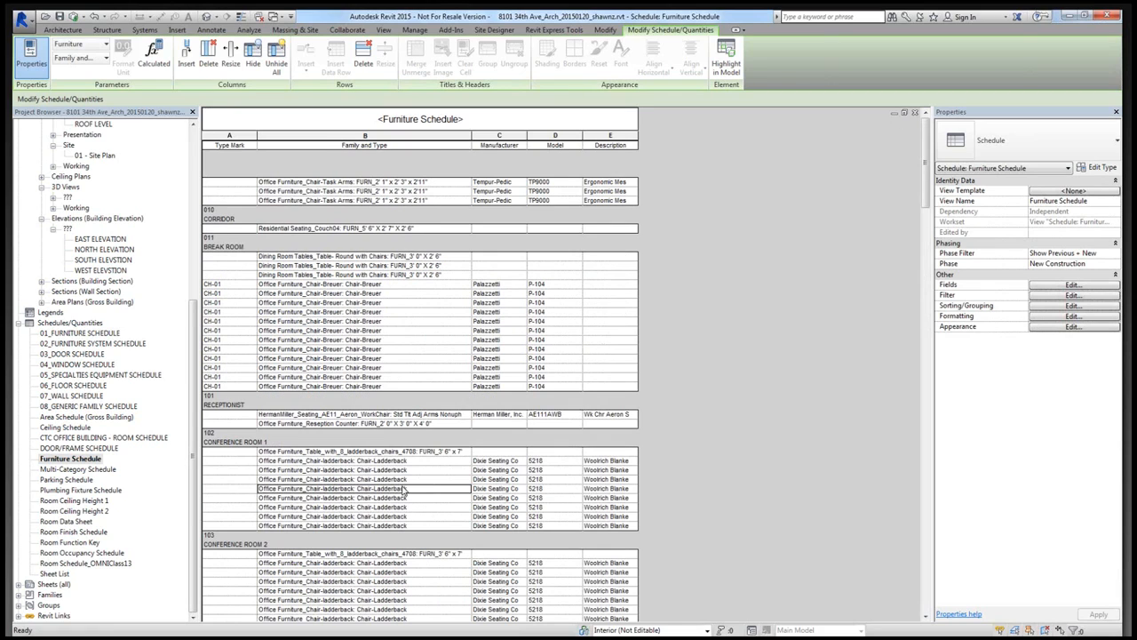
left_click(371, 286)
left_click_drag(373, 311, 373, 388)
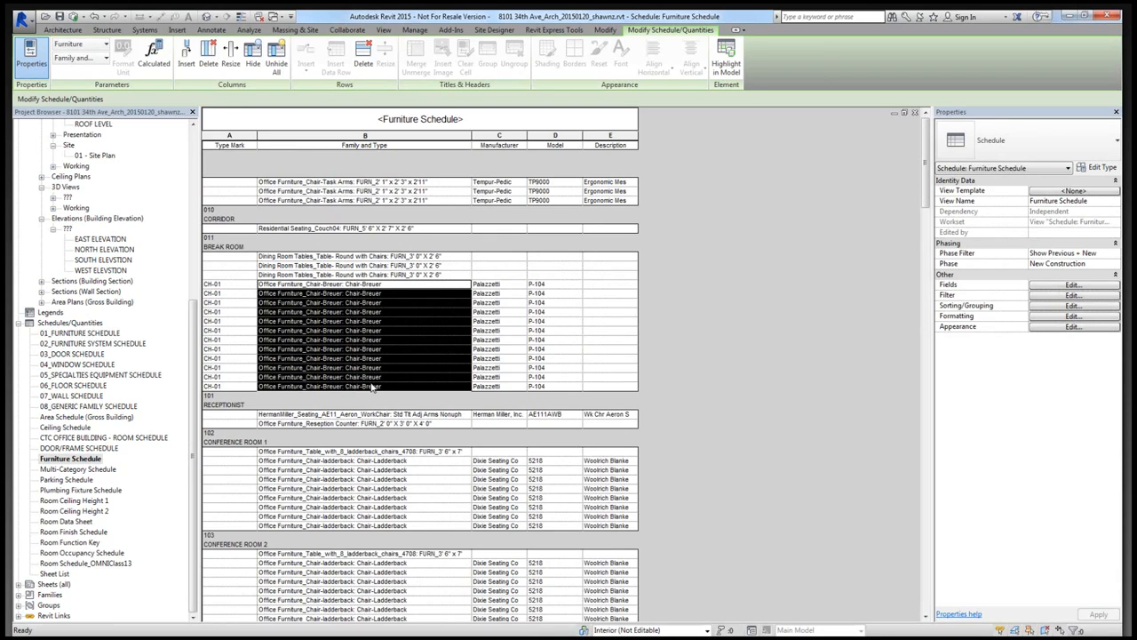
left_click_drag(518, 285, 518, 353)
left_click_drag(556, 285, 555, 342)
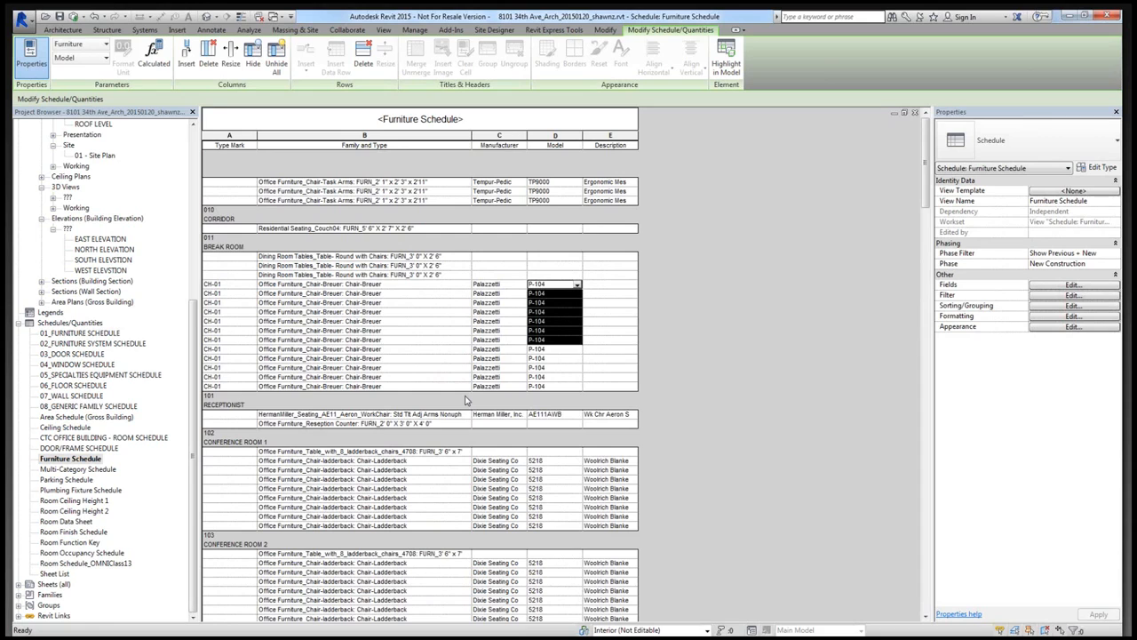
- Reopen the Room Data Sheet schedule and check the Furniture (Manual) field of room 001 Vestibule
double_click(76, 522)
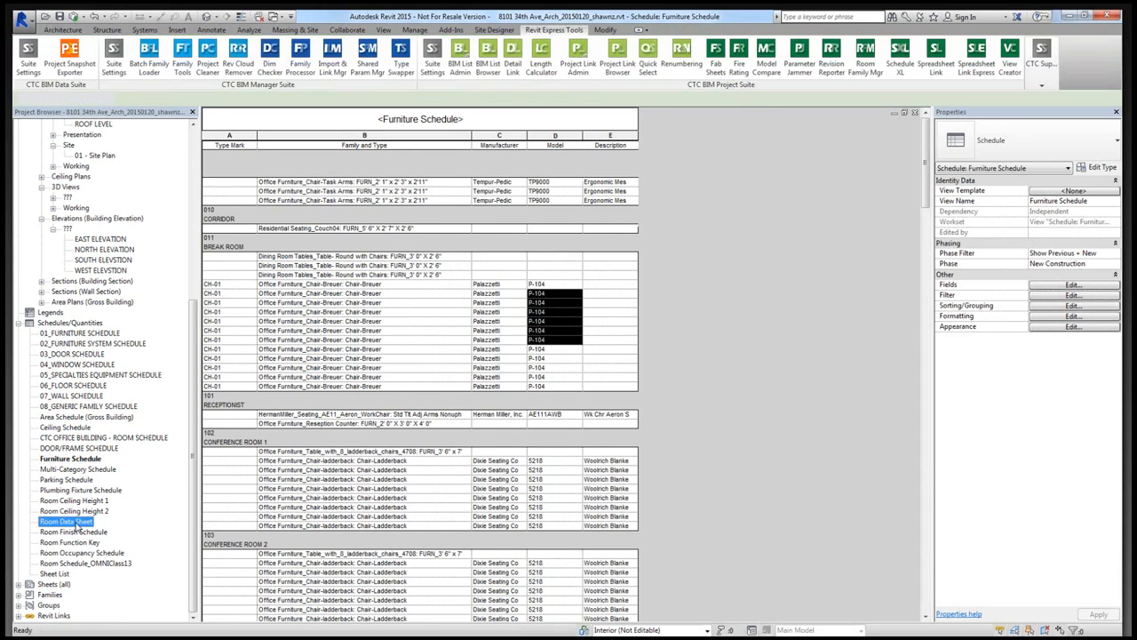
left_click(445, 175)
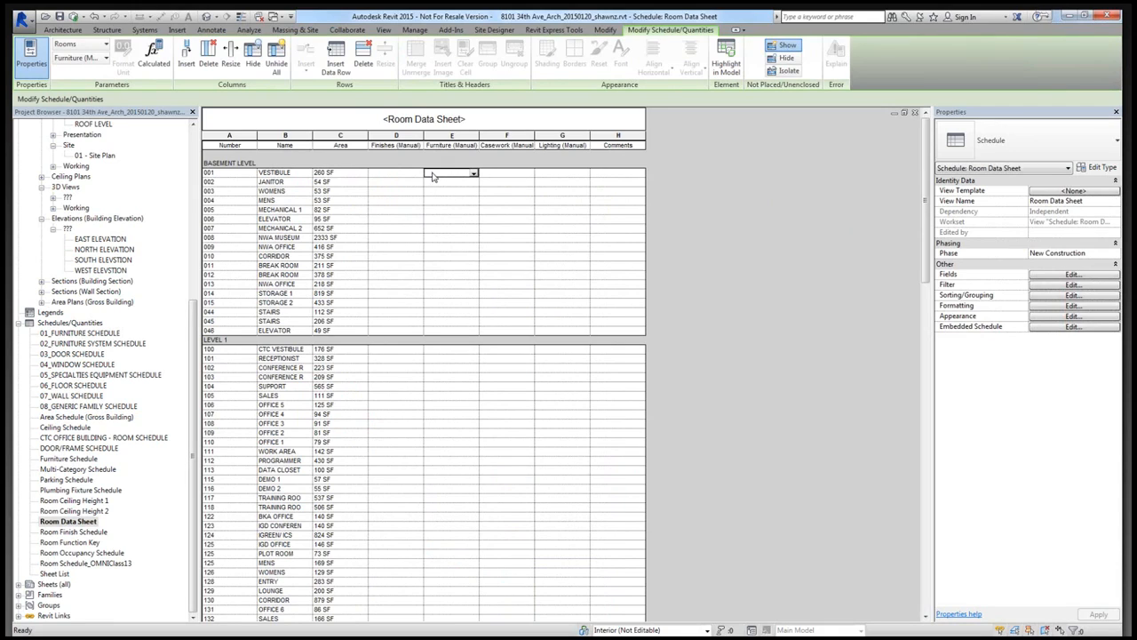
left_click(440, 174)
- Load the Room Data Sheets settings stored in the project into Spreadsheet Link, overwriting the worksheets of the same category
left_click(554, 31)
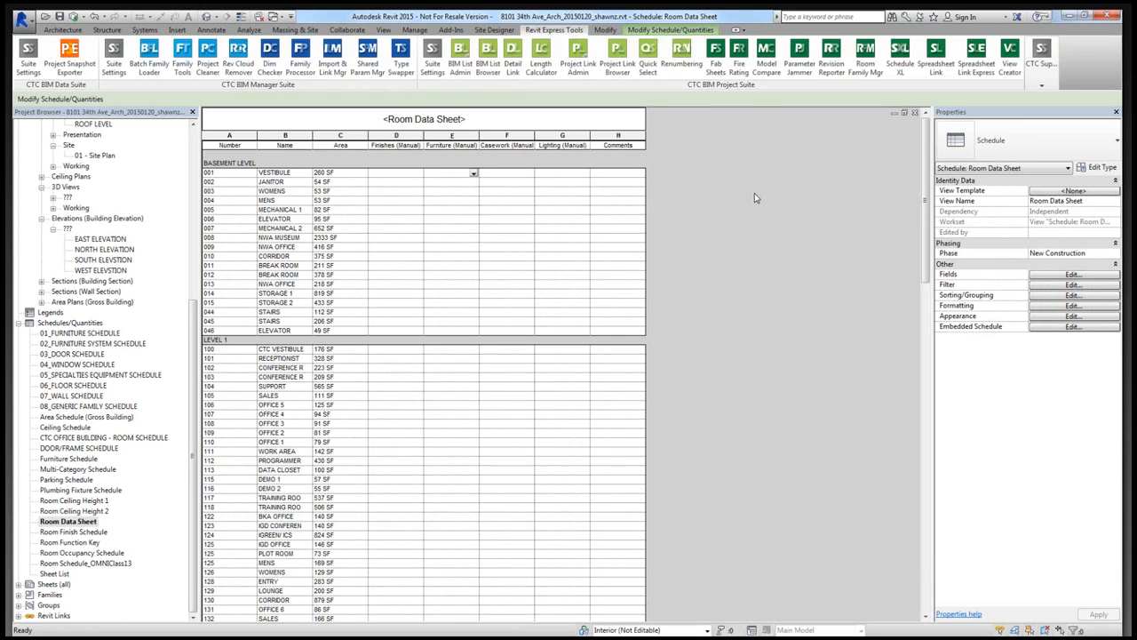
left_click(937, 64)
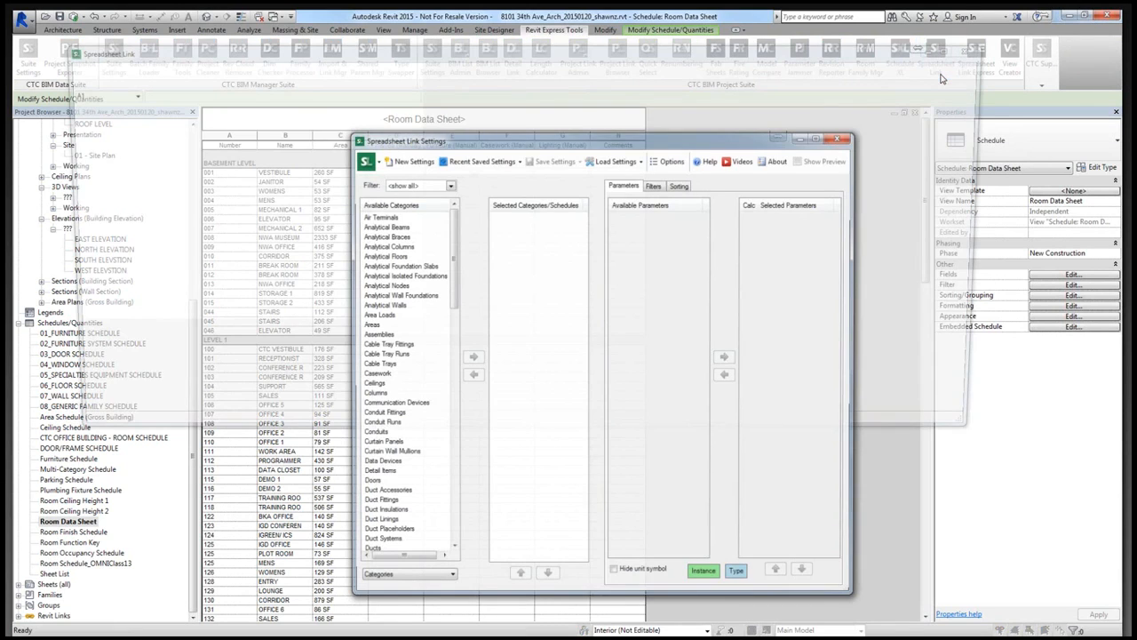
left_click(615, 159)
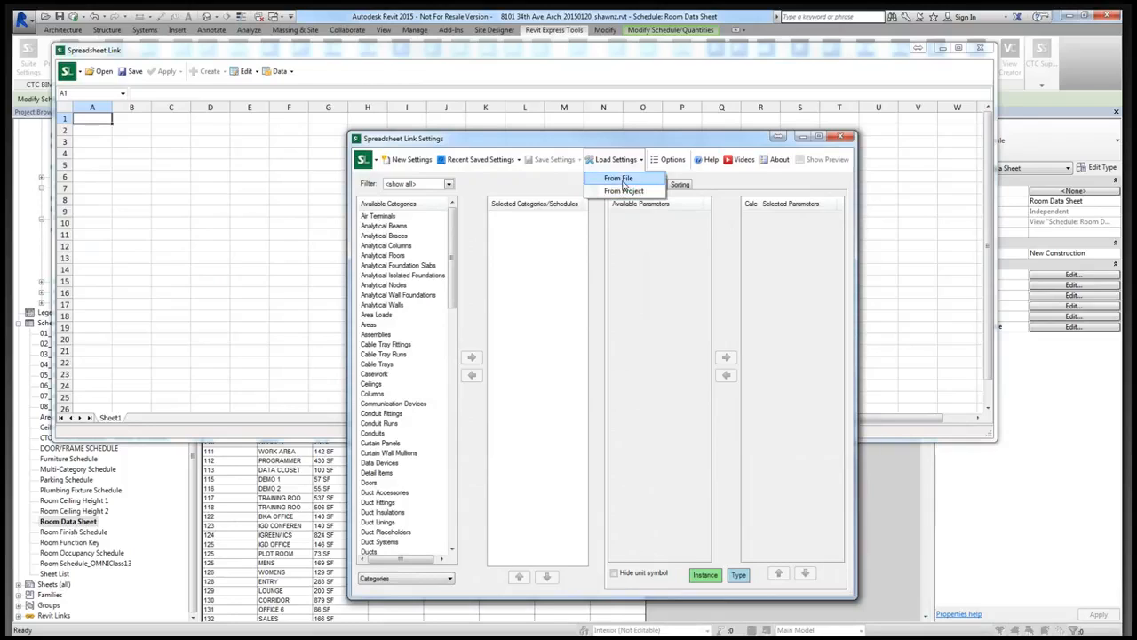
left_click(625, 191)
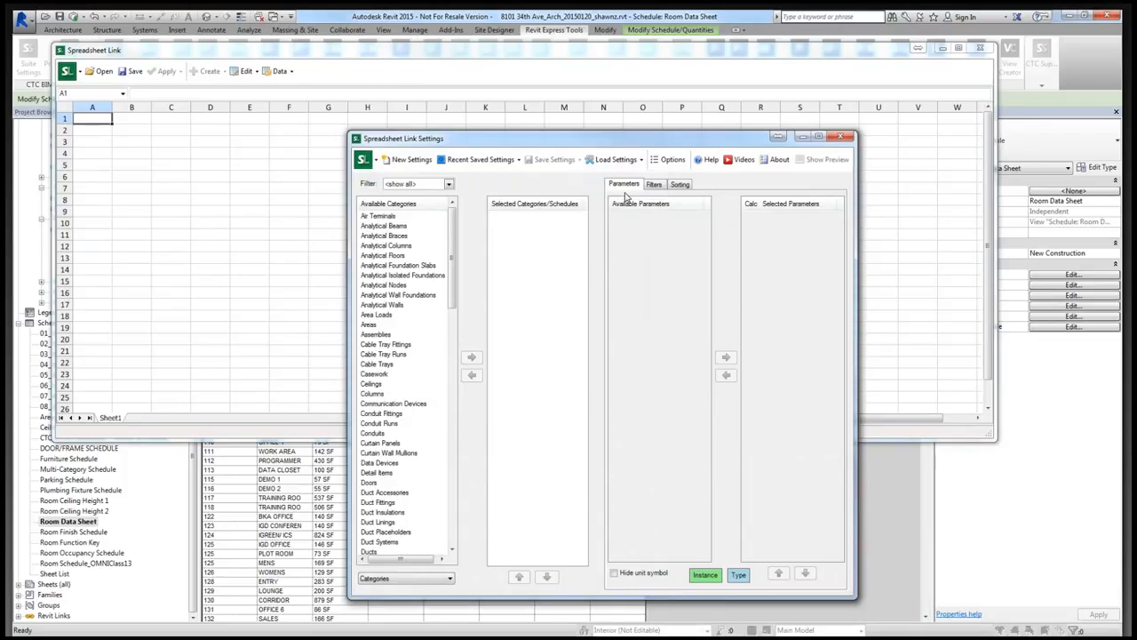
left_click(576, 309)
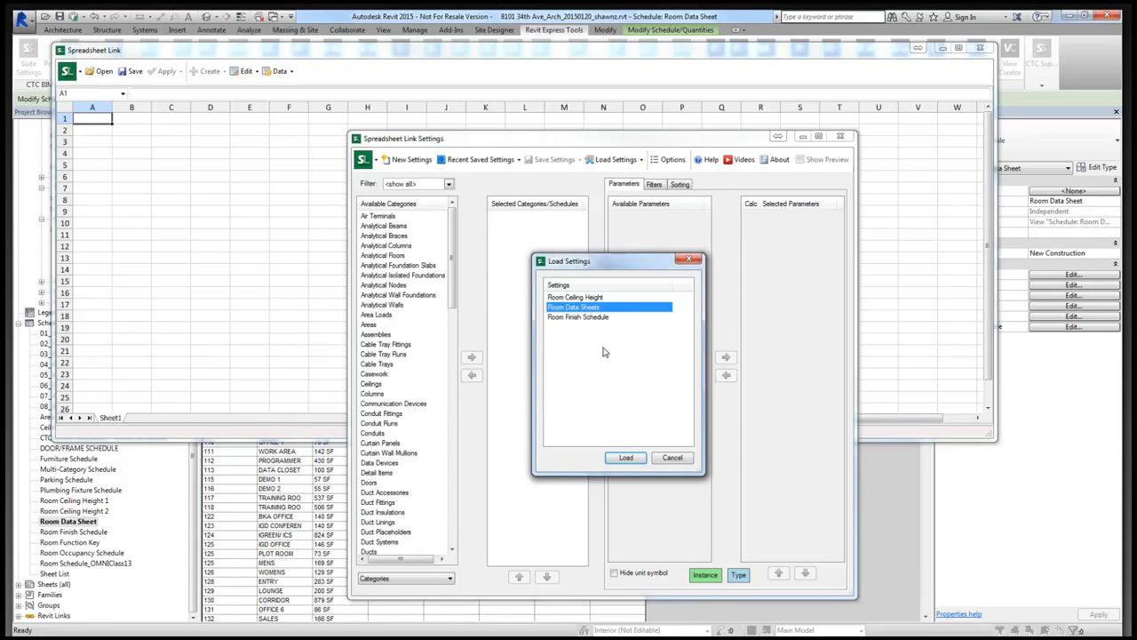
left_click(625, 460)
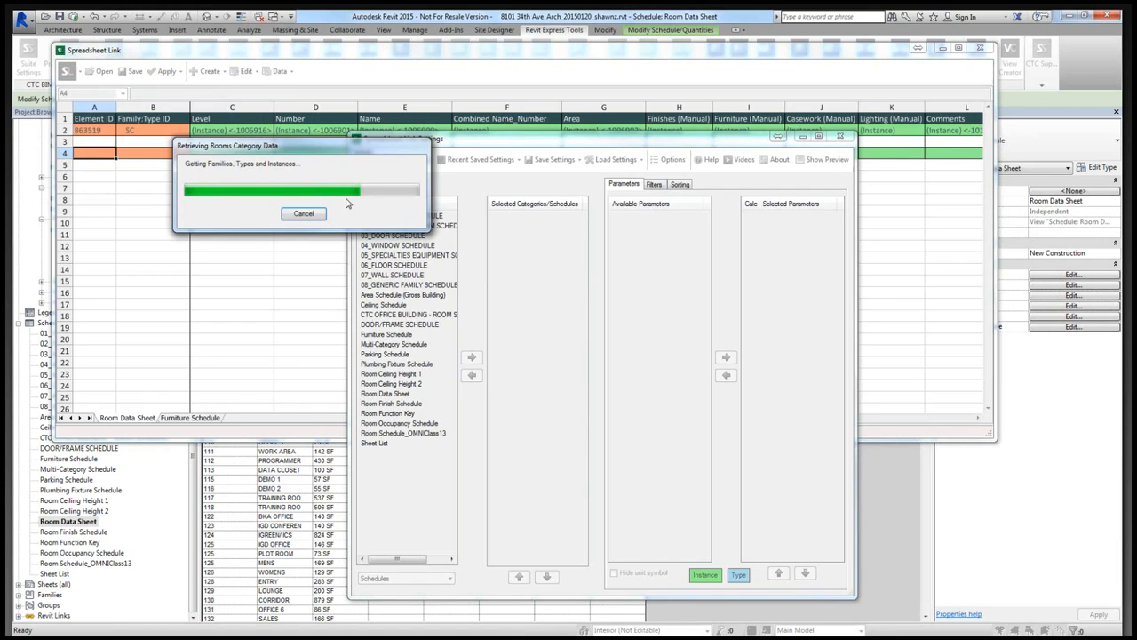
left_click(592, 357)
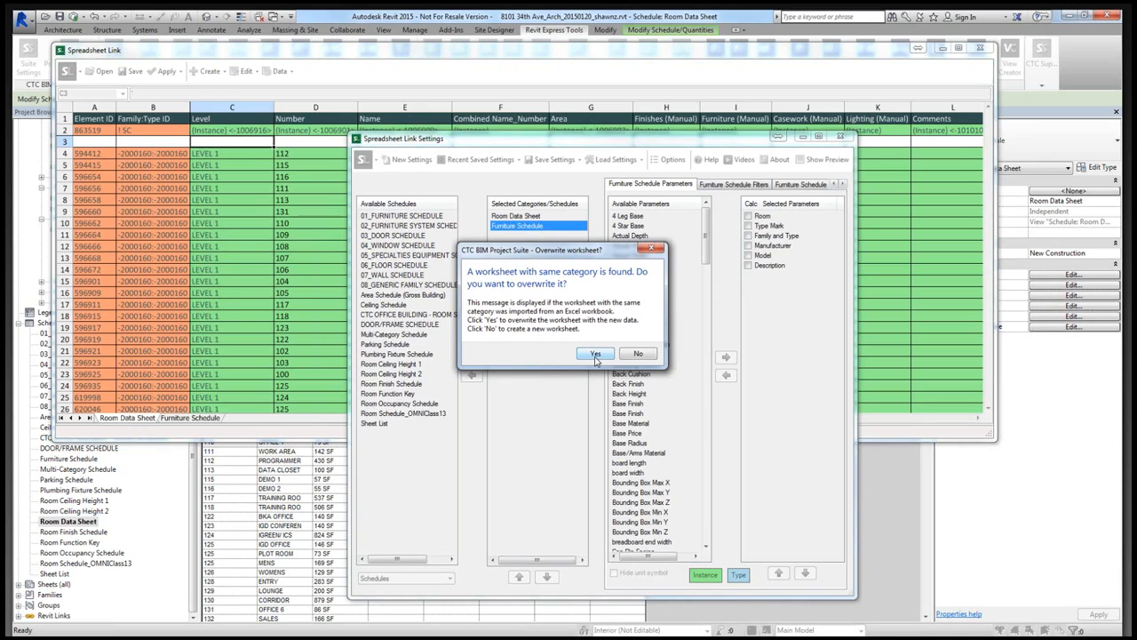
left_click(596, 355)
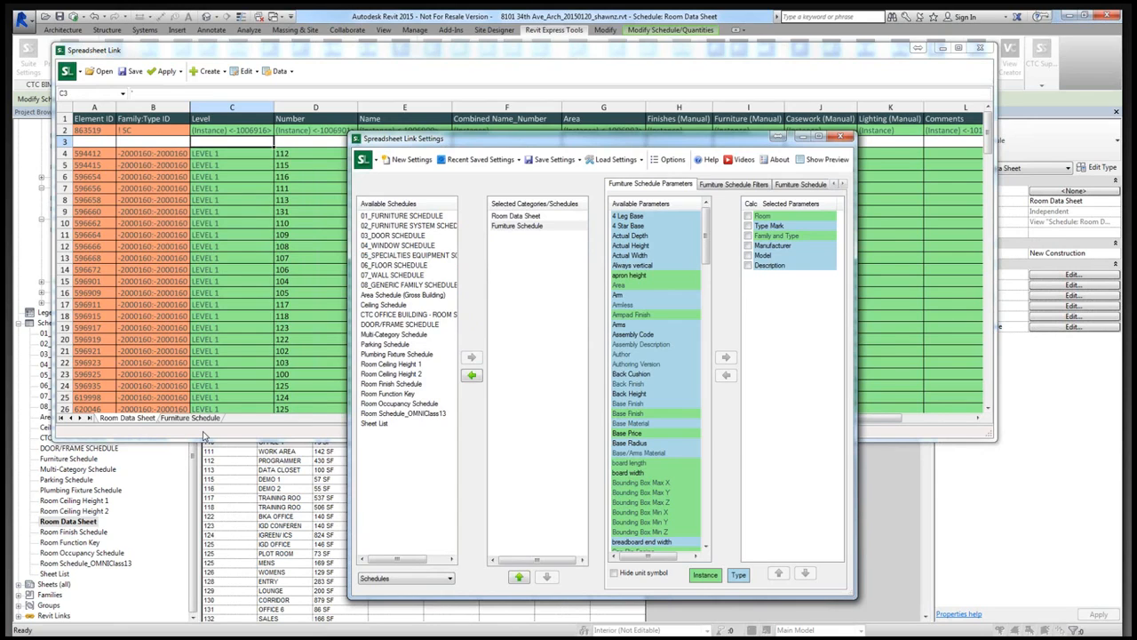
- Compare the Room Data Sheet and Furniture Schedule worksheets, examining how the Room column combines each room's name and number
left_click(140, 419)
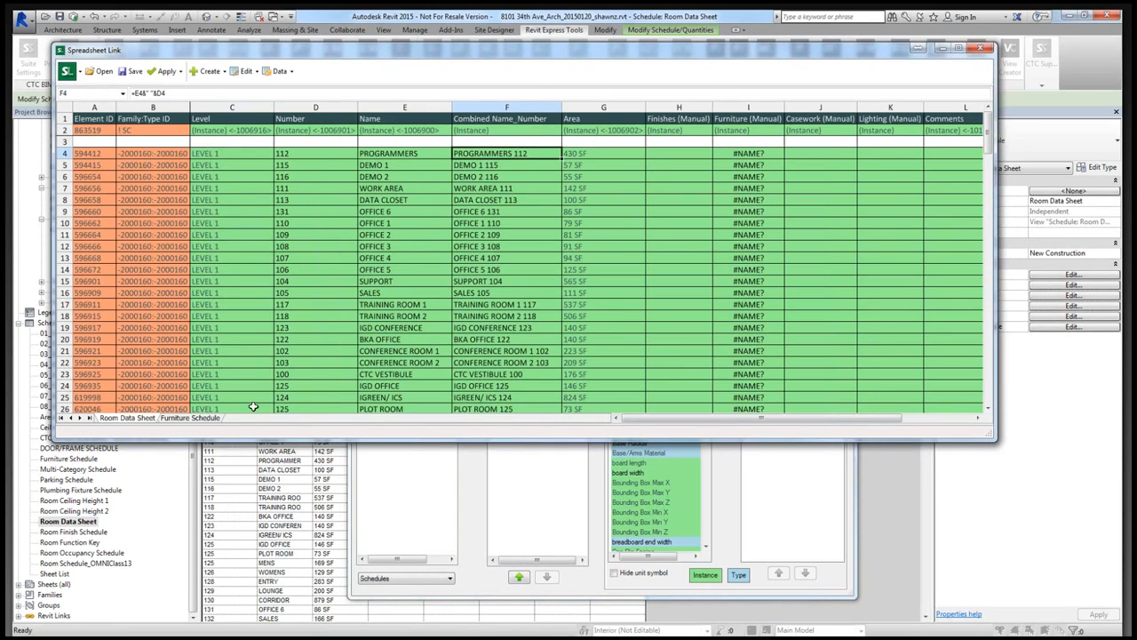
left_click(209, 420)
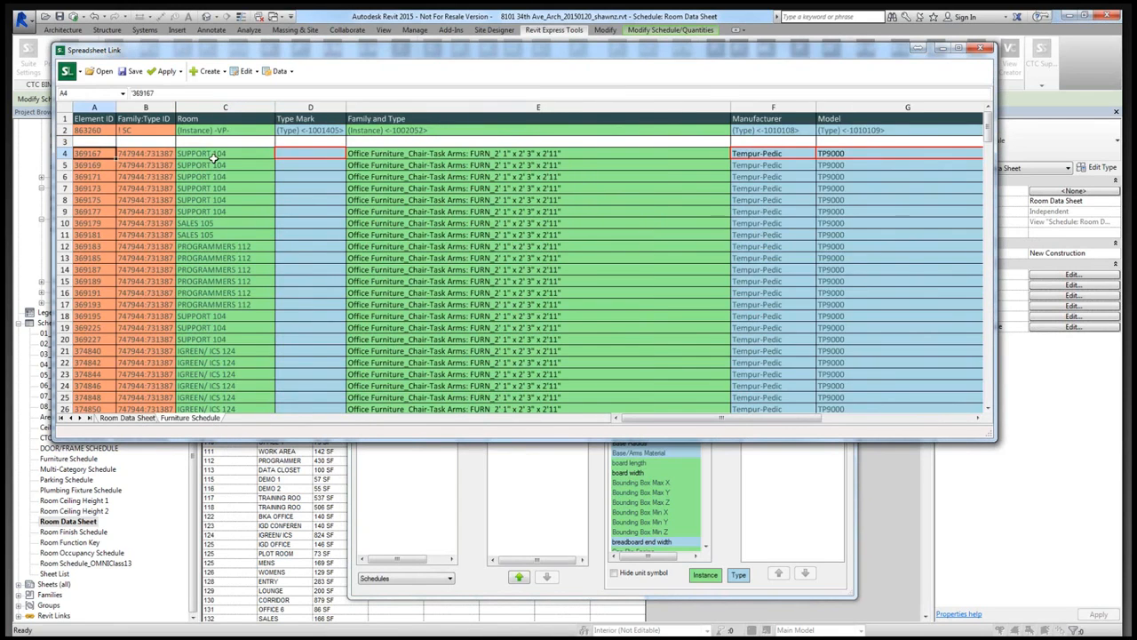
left_click(214, 154)
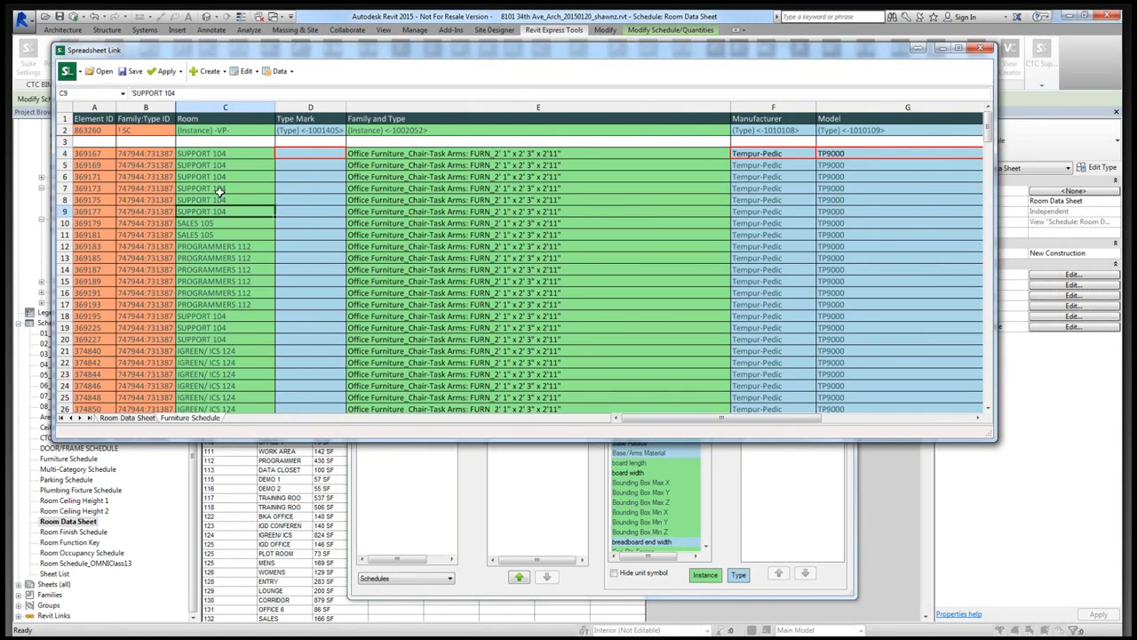
left_click(228, 177)
left_click(229, 188)
left_click(230, 200)
left_click(229, 212)
left_click(228, 225)
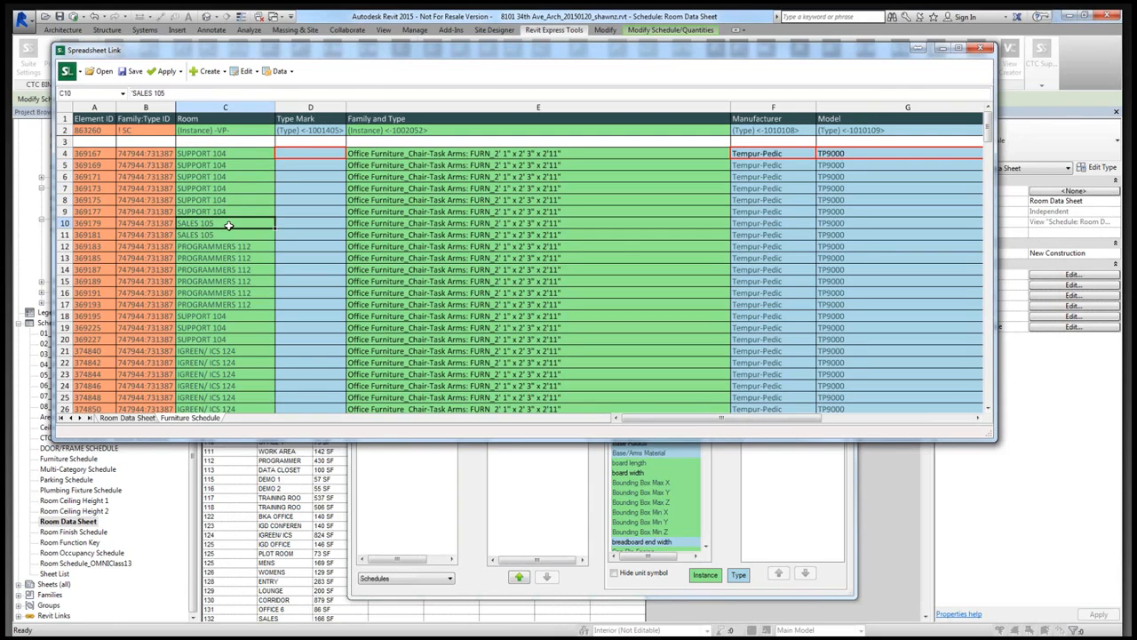
- Check the Room parameter in the Furniture Schedule settings and the calculated Combined Name_Number parameter in the Room Data Sheet settings
left_click(771, 484)
left_click(520, 228)
left_click(769, 218)
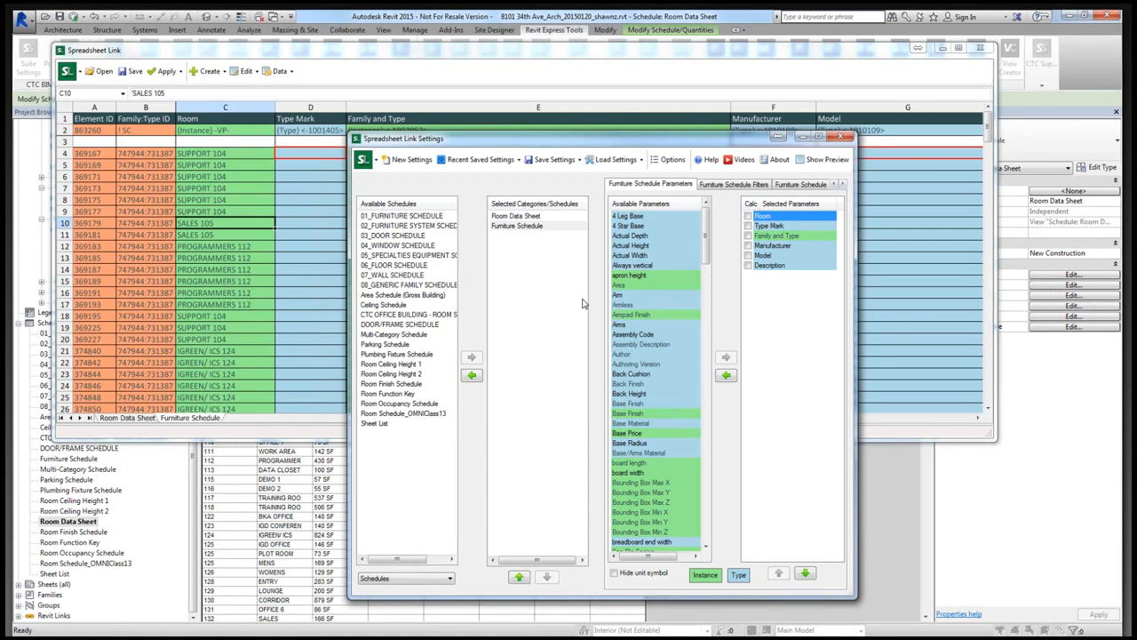
left_click(540, 218)
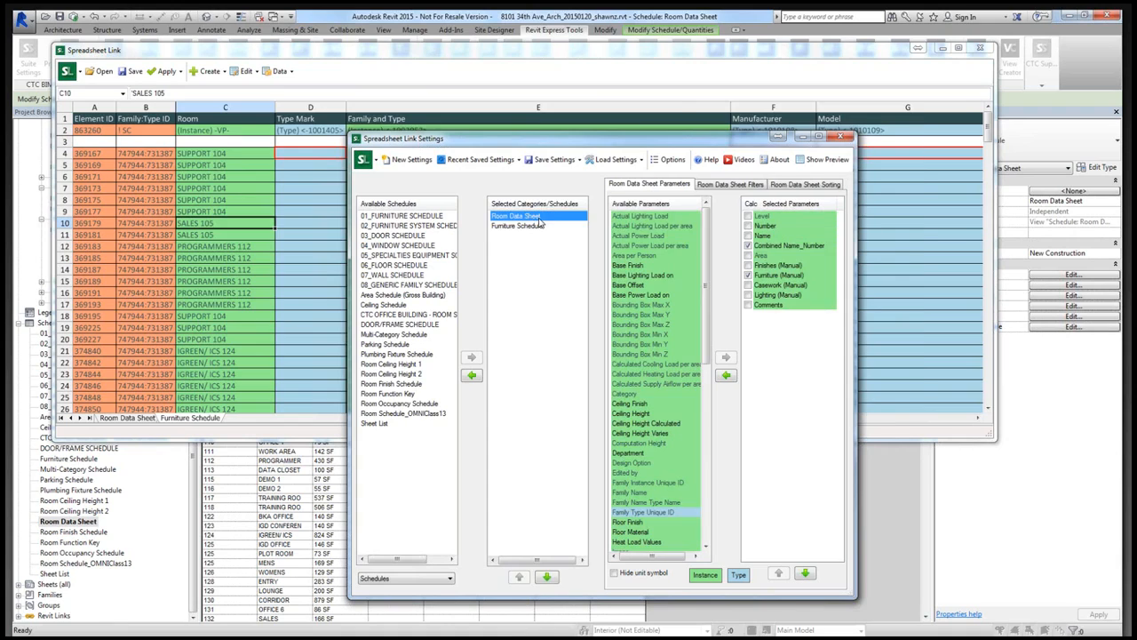
left_click(786, 246)
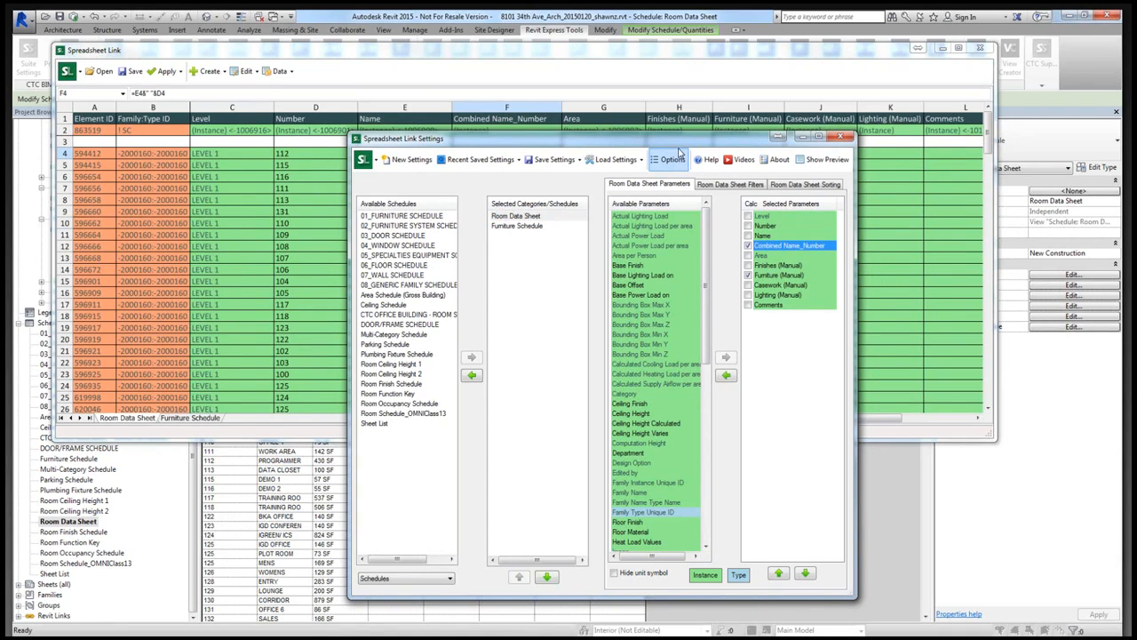
- Move the settings window aside and examine the mylookup formula in cell I4 of the Room Data Sheet worksheet
left_click_drag(679, 141, 820, 221)
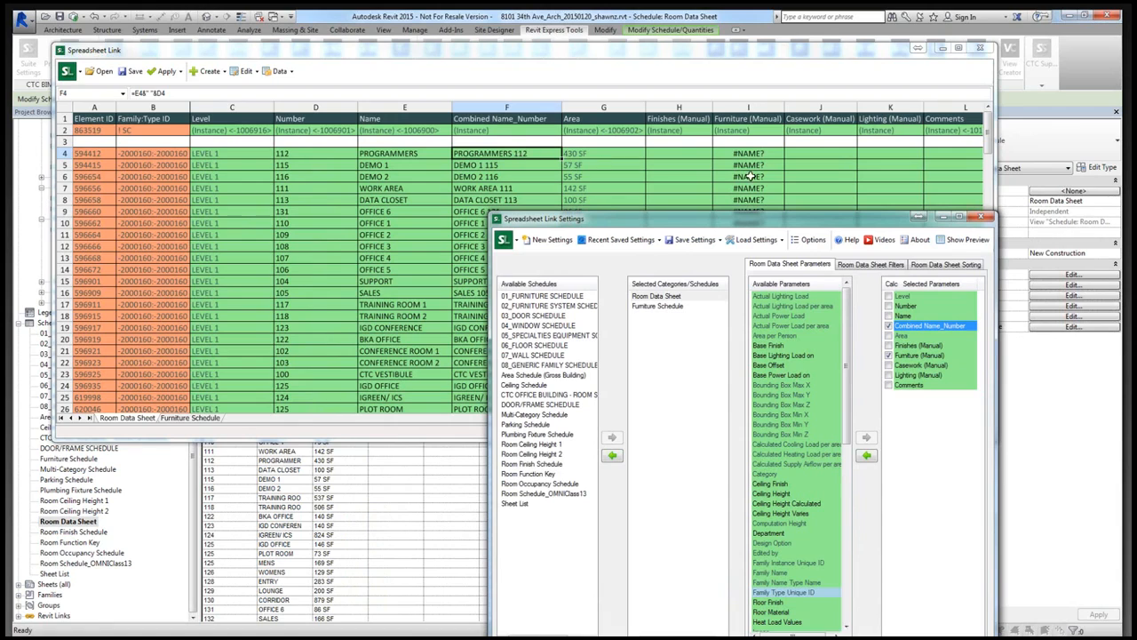
left_click(745, 154)
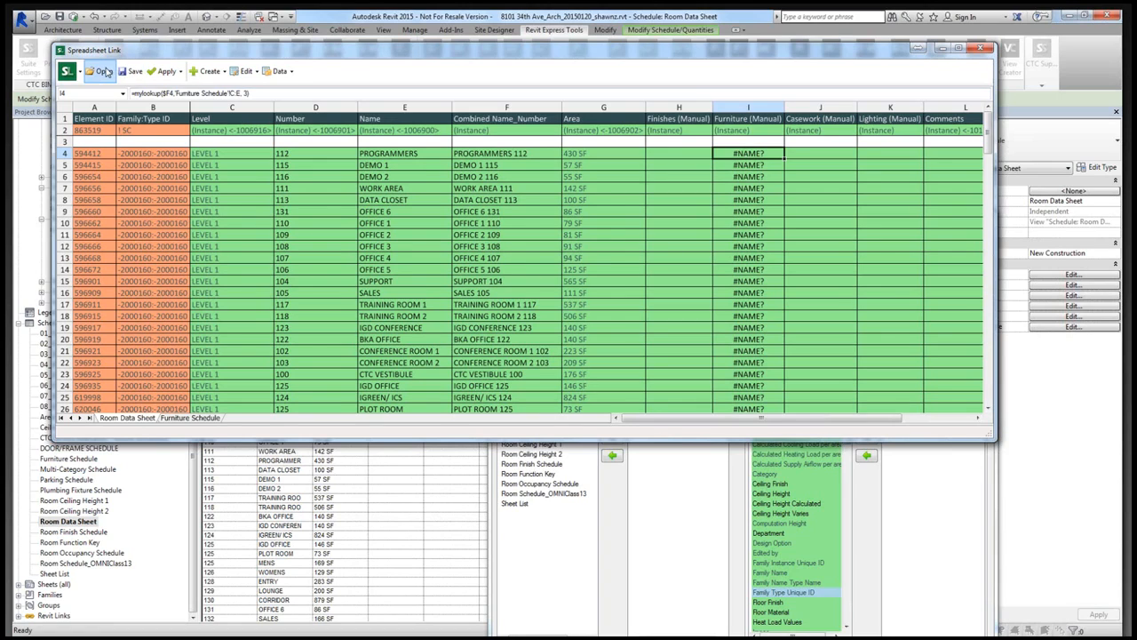
left_click(129, 77)
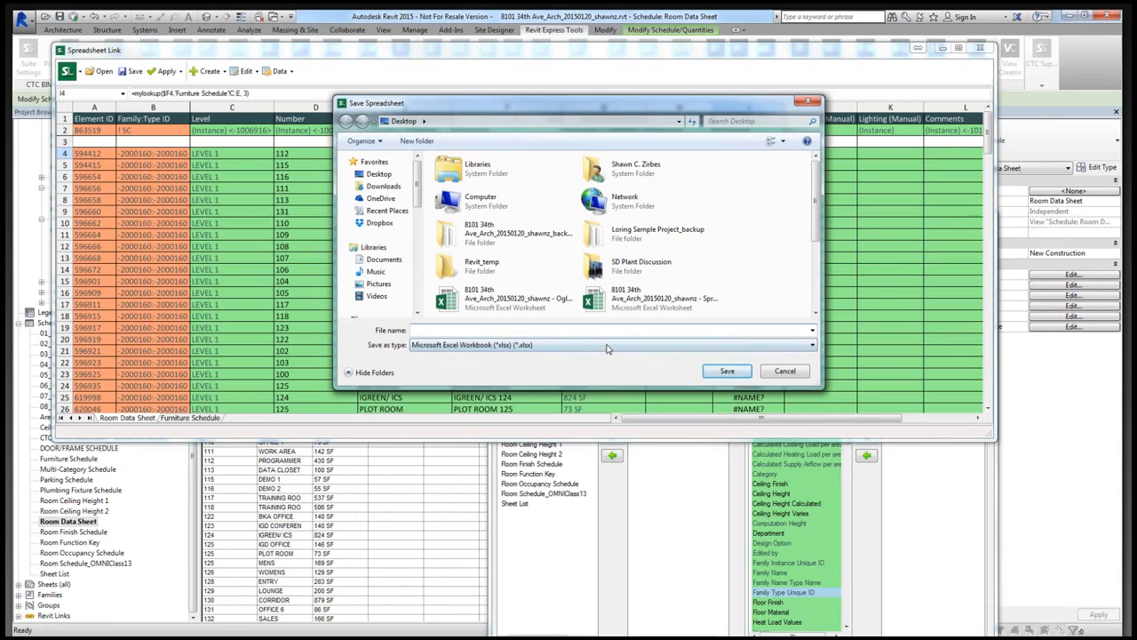
left_click(608, 345)
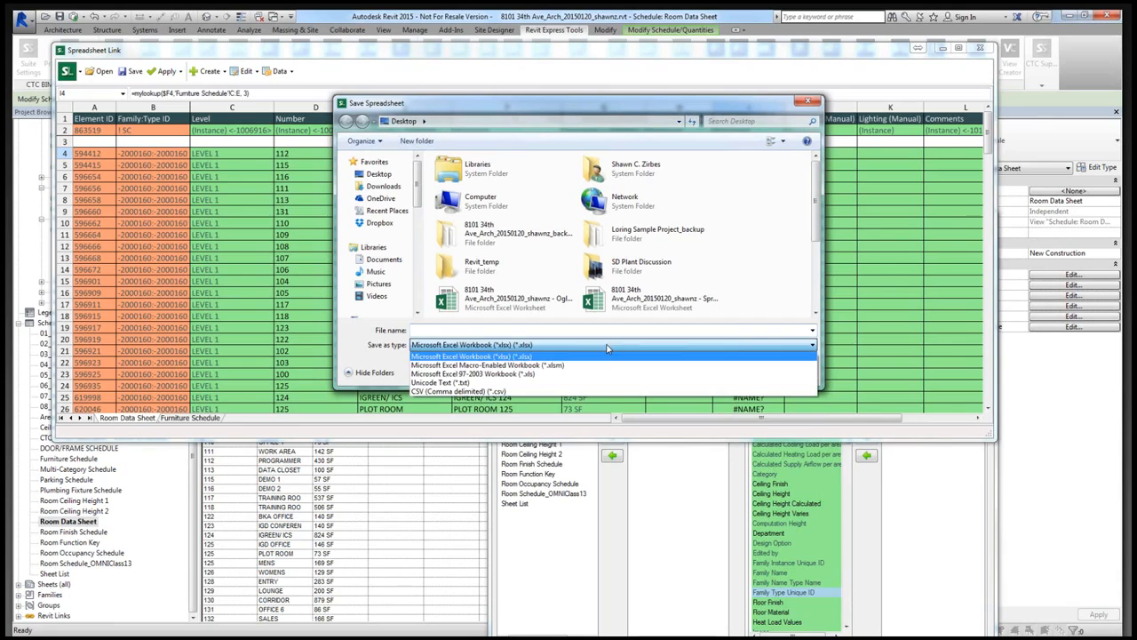
left_click(561, 365)
left_click(480, 301)
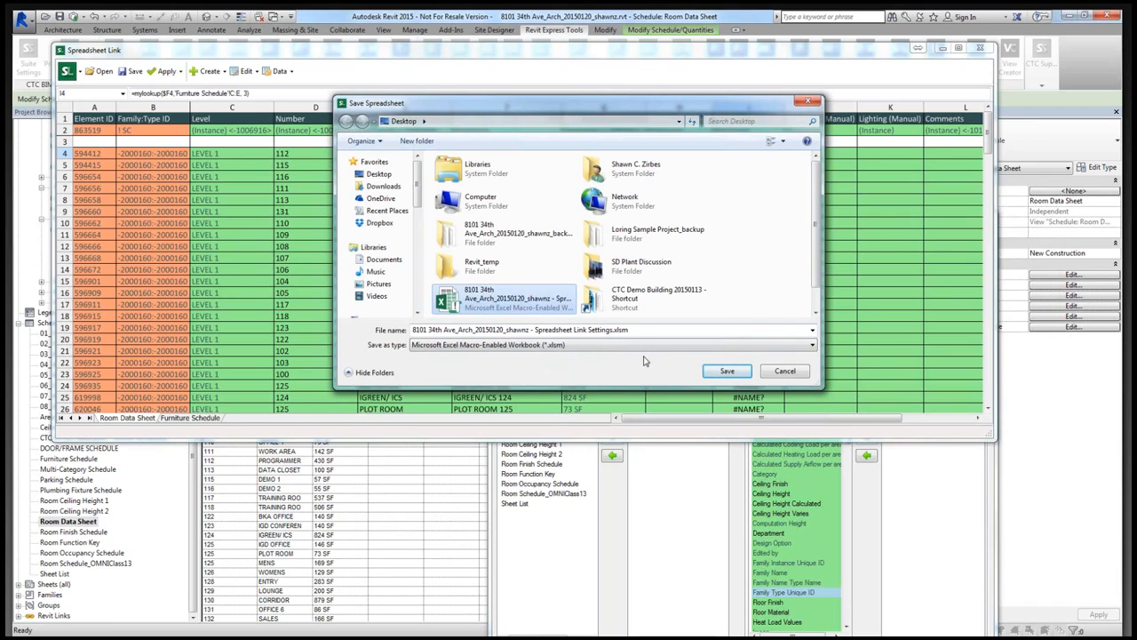
left_click(784, 371)
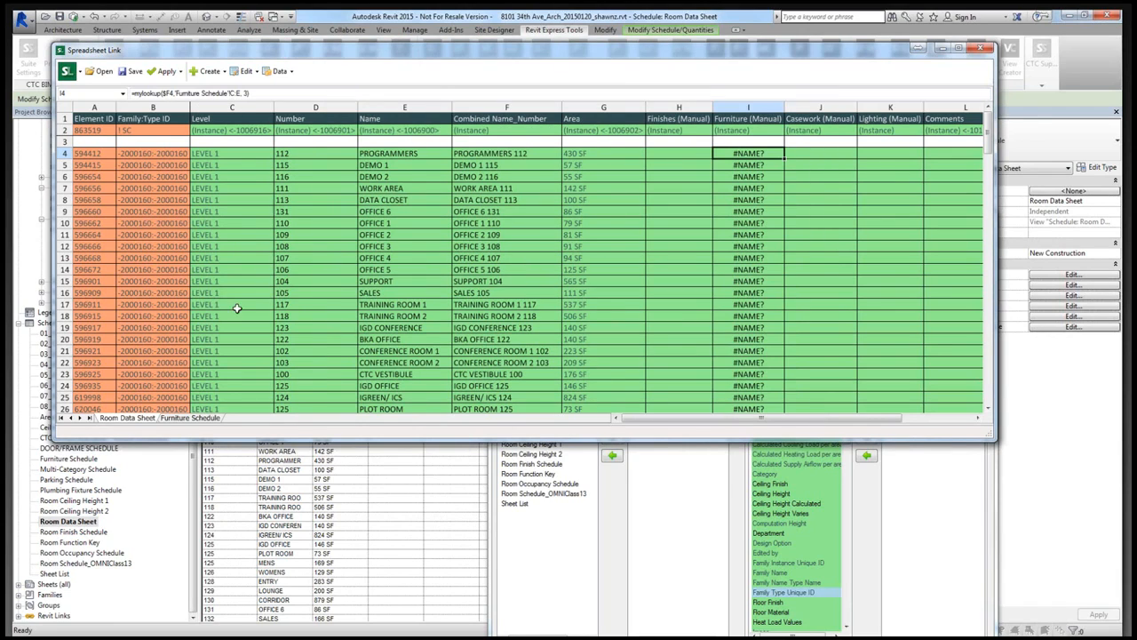
- Find the last row of the Furniture Schedule worksheet and limit the lookup range in cell I4's formula to C$4:E$253
left_click(191, 417)
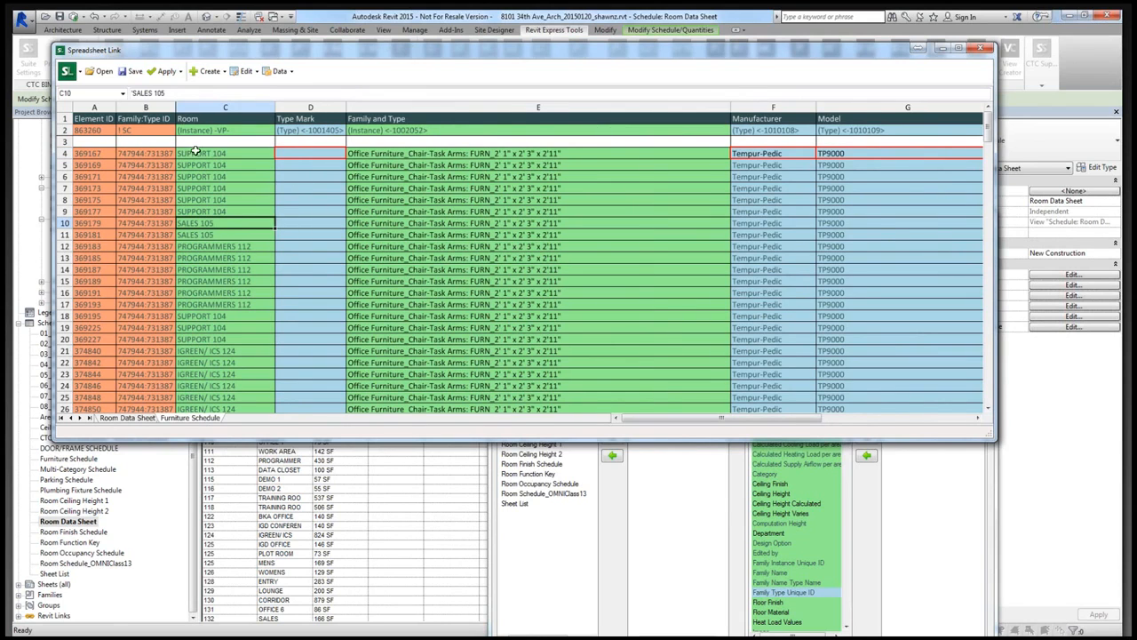
left_click_drag(989, 130, 323, 346)
left_click(135, 421)
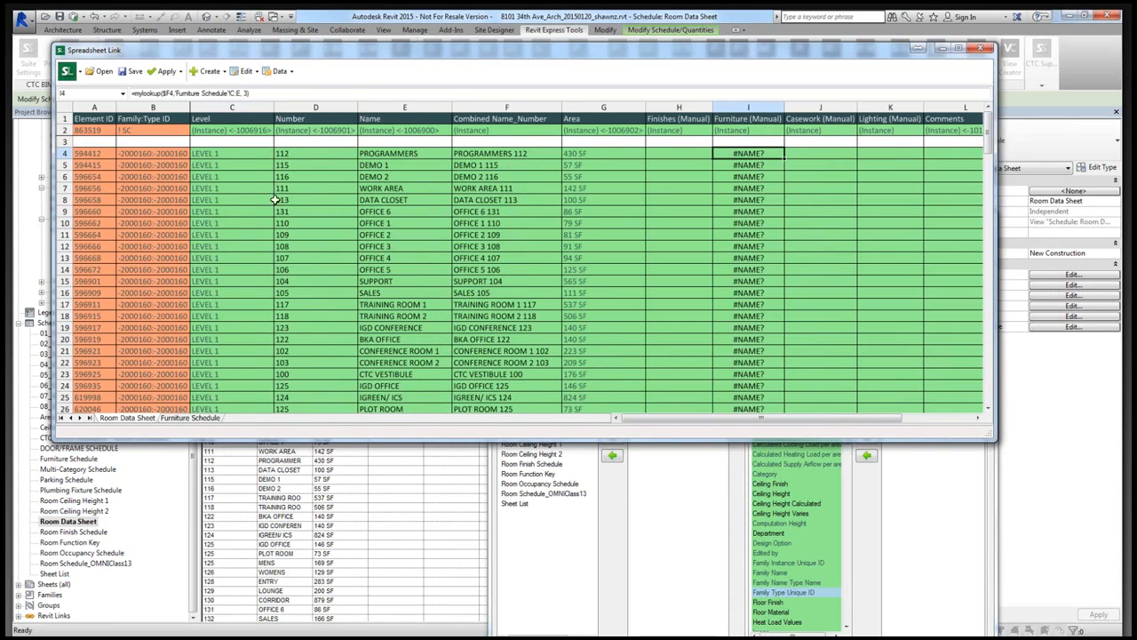
left_click(231, 93)
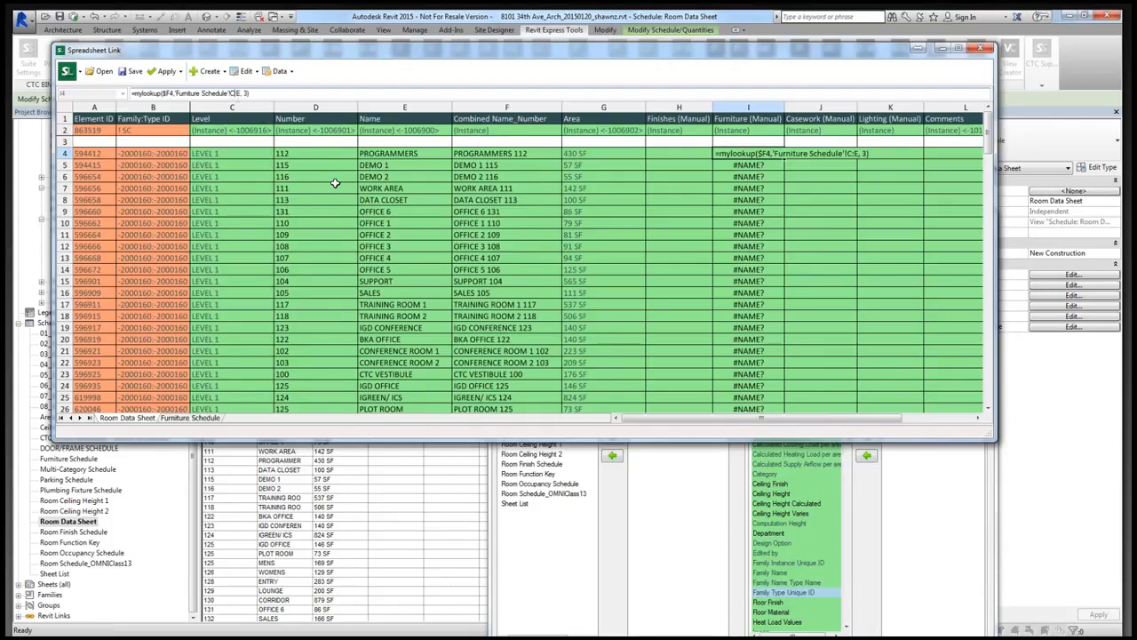
type("$4:E$252")
key("BackSpace")
type("3")
- Recheck the last row of the Furniture Schedule worksheet and set the end of cell I4's lookup range to E$213
left_click(212, 417)
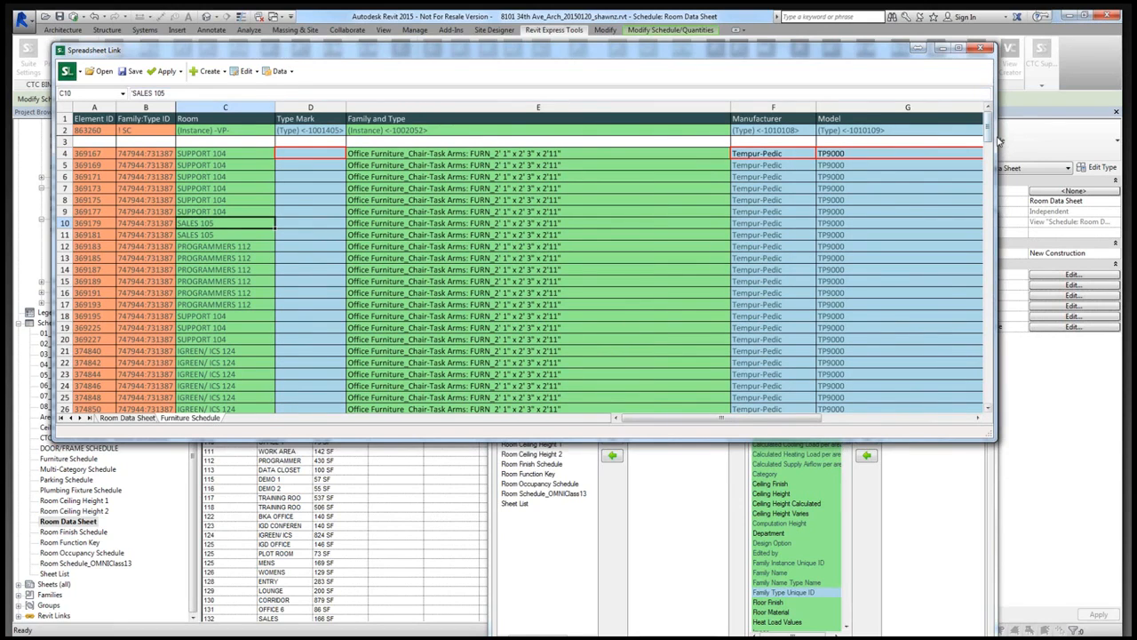
left_click_drag(988, 130, 988, 183)
left_click(147, 419)
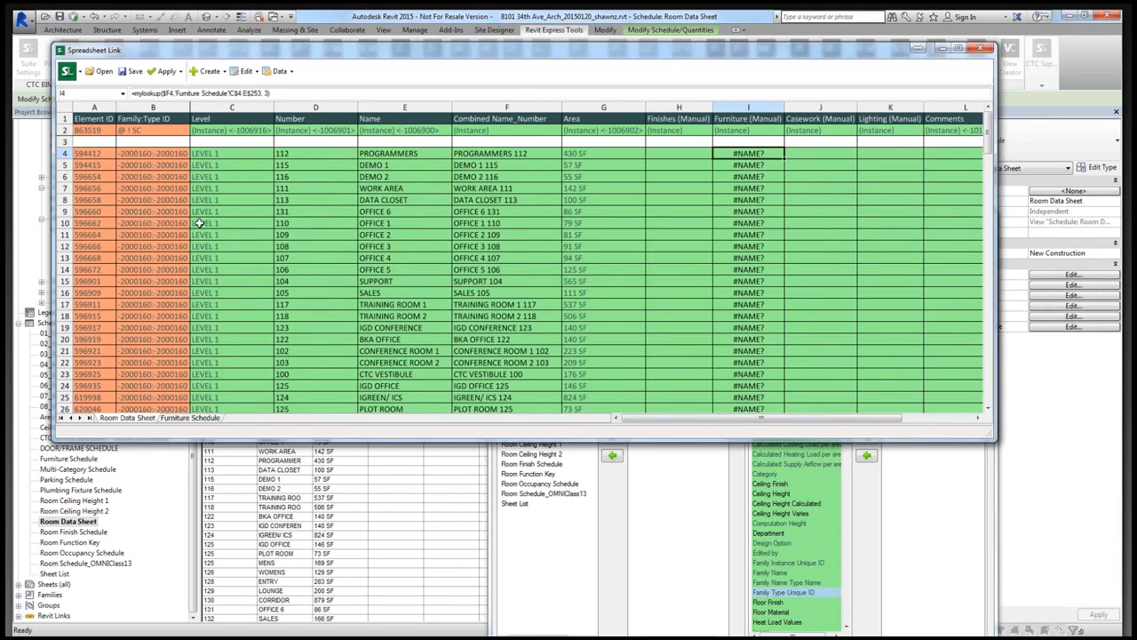
left_click(257, 93)
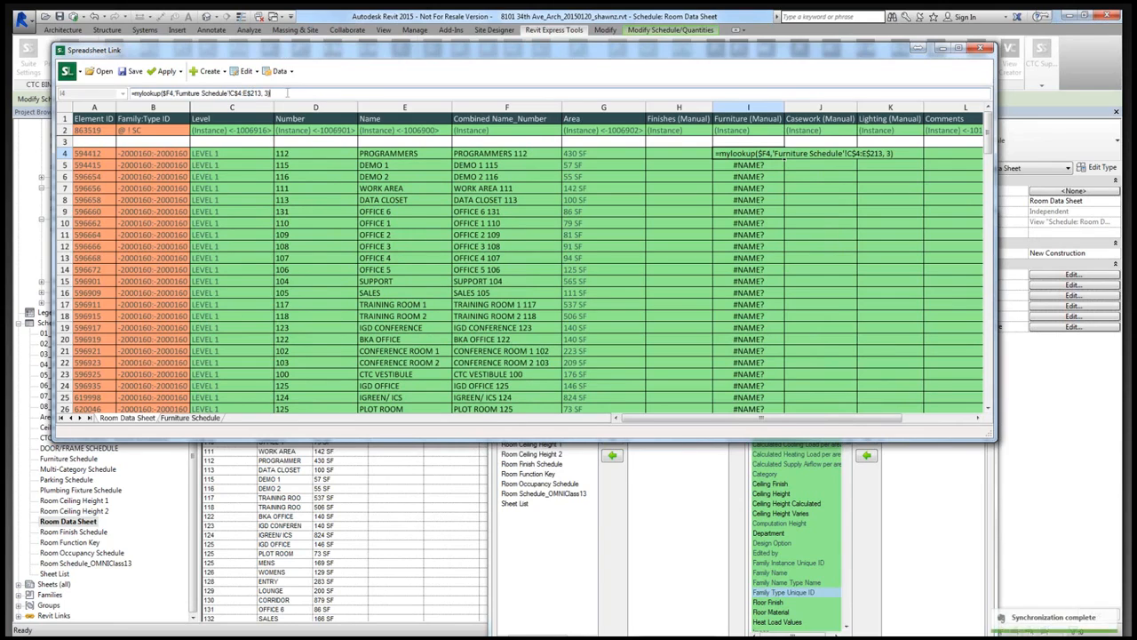
key("Return")
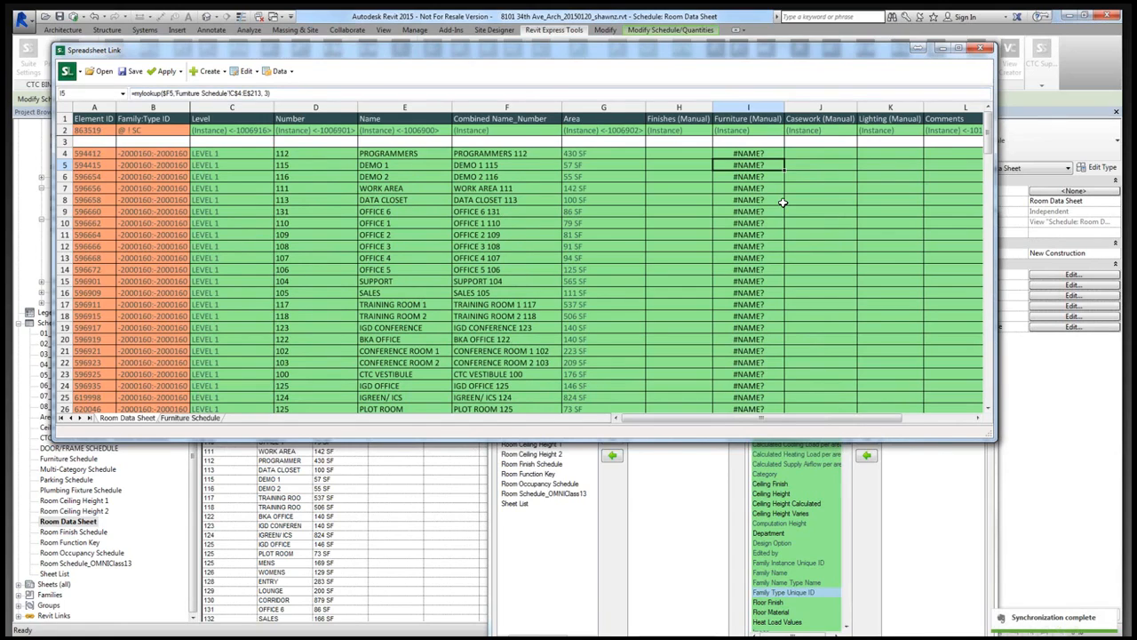
- Check the lookup formula down the Furniture (Manual) column and compare it with the Furniture Schedule worksheet it searches
key("Down")
key("Down")
key("Down")
key("Down")
key("Down")
key("Down")
key("Down")
key("Down")
key("Down")
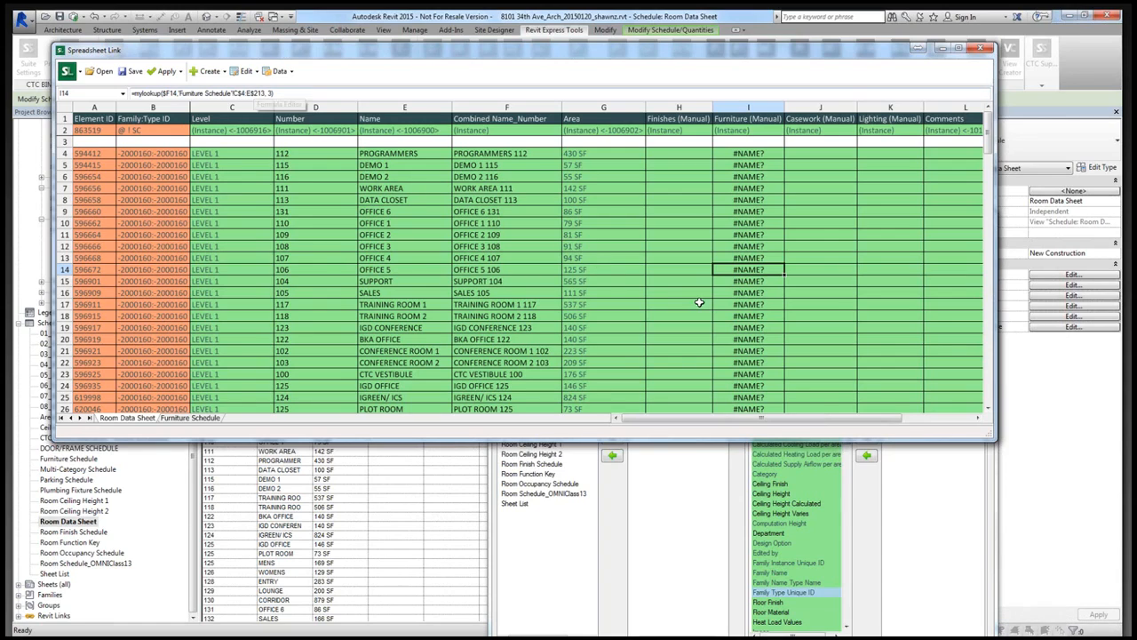
left_click(748, 245)
left_click(751, 155)
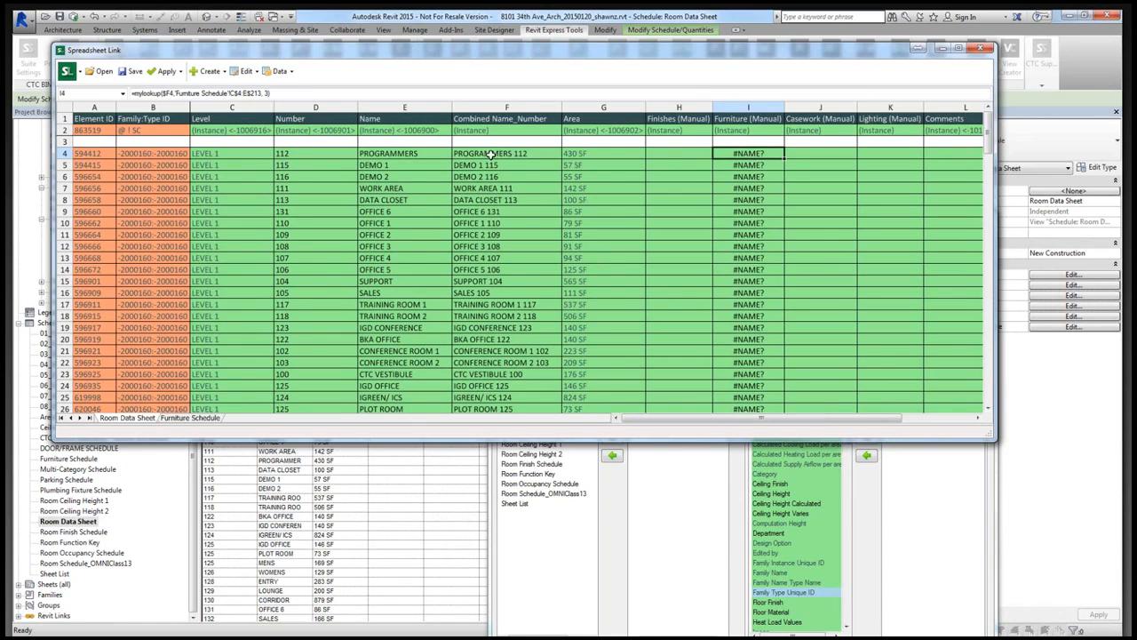
left_click(190, 418)
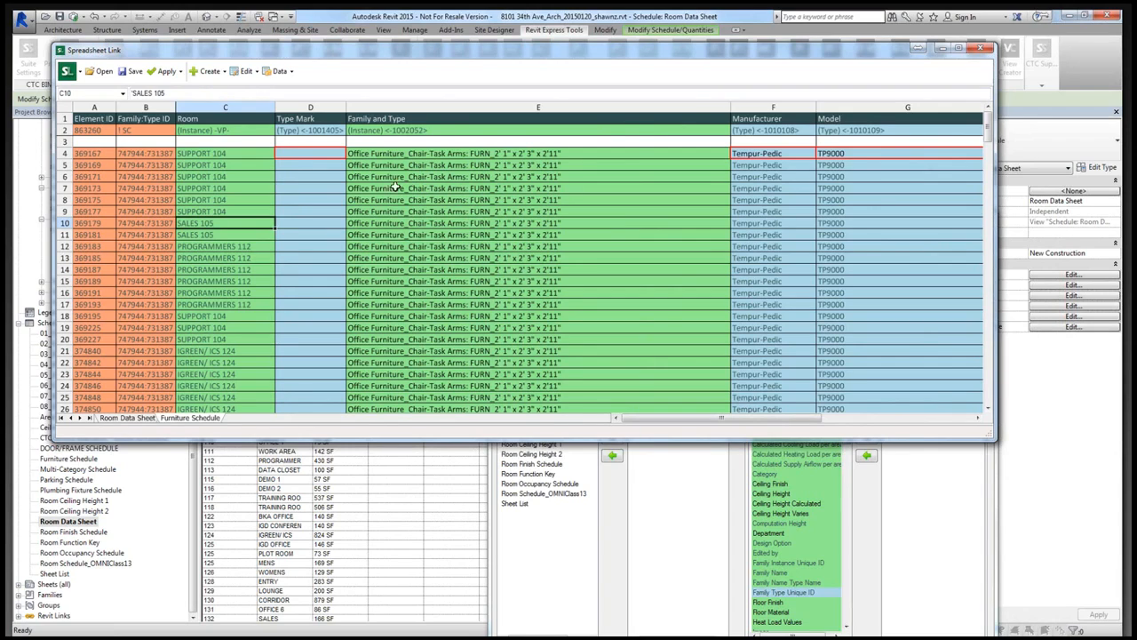
- Save the spreadsheet over the existing macro-enabled Spreadsheet Link Settings workbook (.xlsm) on the Desktop and open it in Excel
left_click(130, 78)
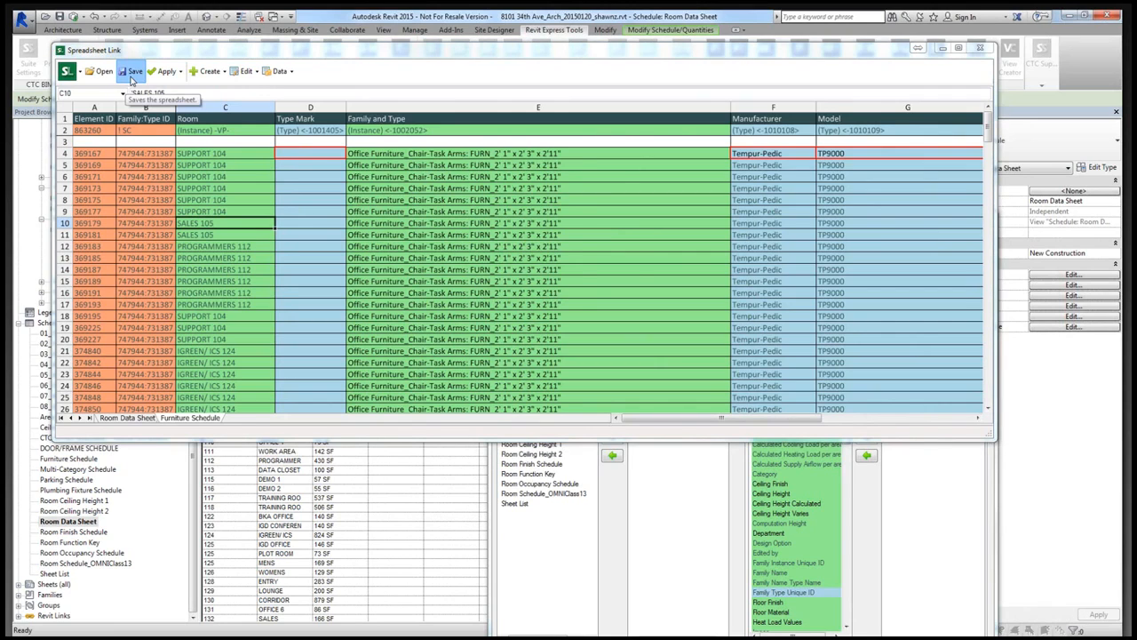
left_click(514, 345)
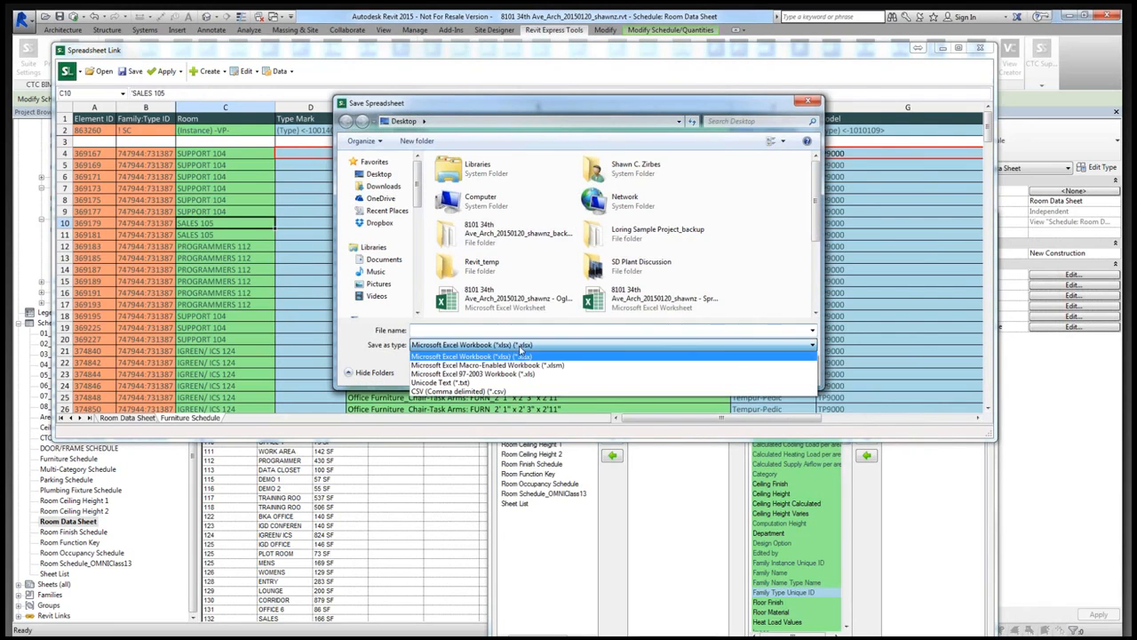
left_click(554, 366)
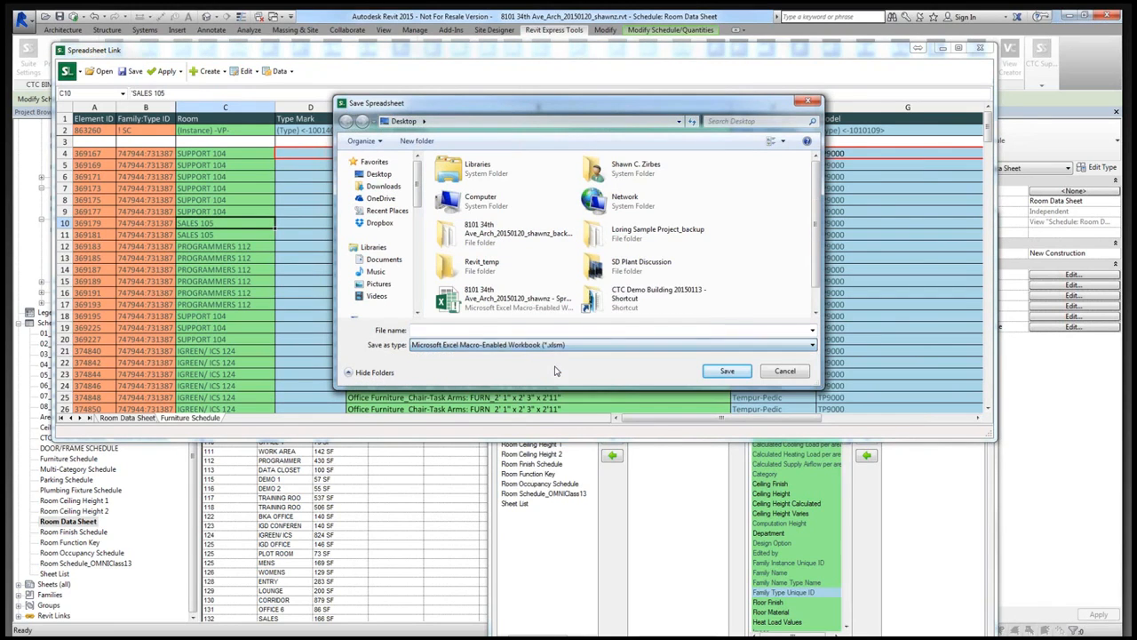
double_click(522, 311)
left_click(681, 330)
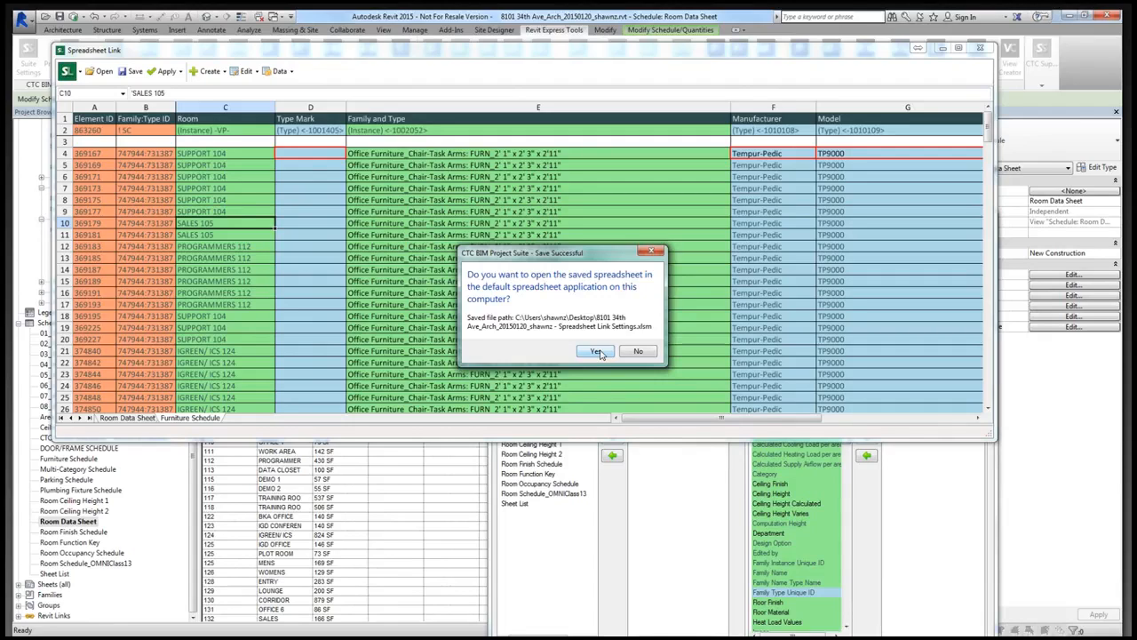
left_click(597, 351)
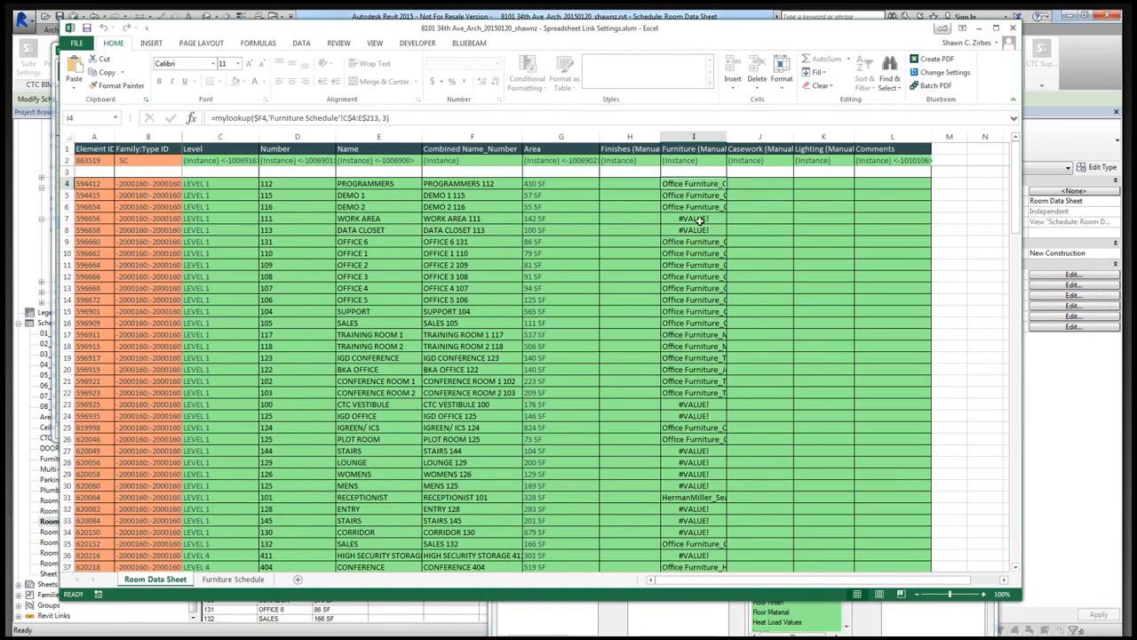
- Save the workbook as a macro-free Excel Workbook (.xlsx) on the Desktop, replacing the existing Spreadsheet Link Settings file
left_click(76, 42)
left_click(86, 159)
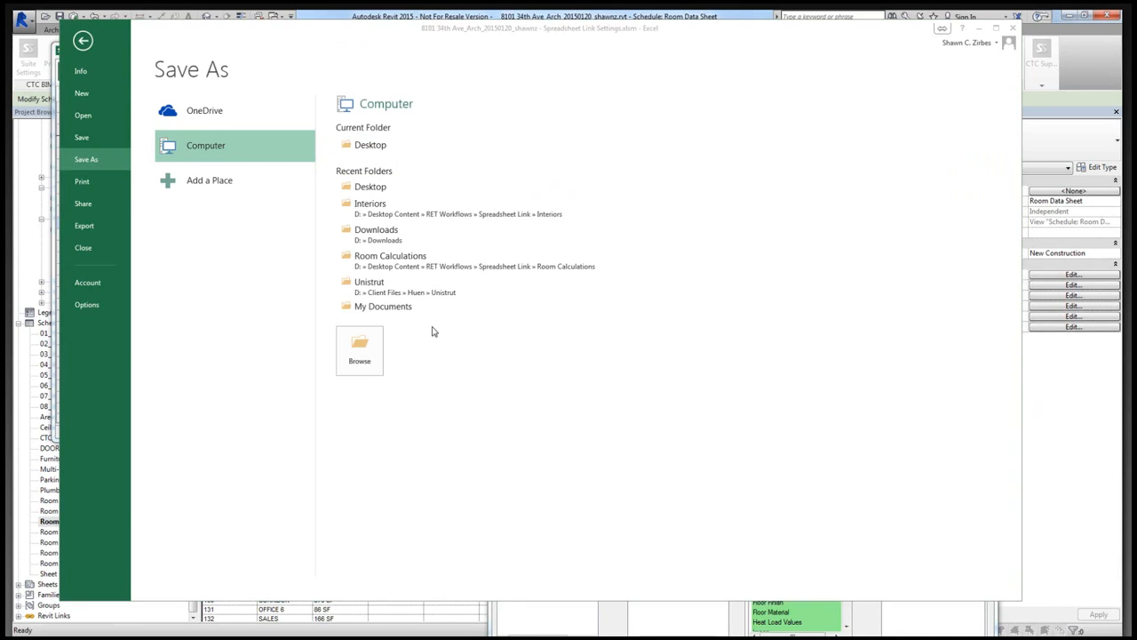
left_click(359, 349)
left_click(297, 267)
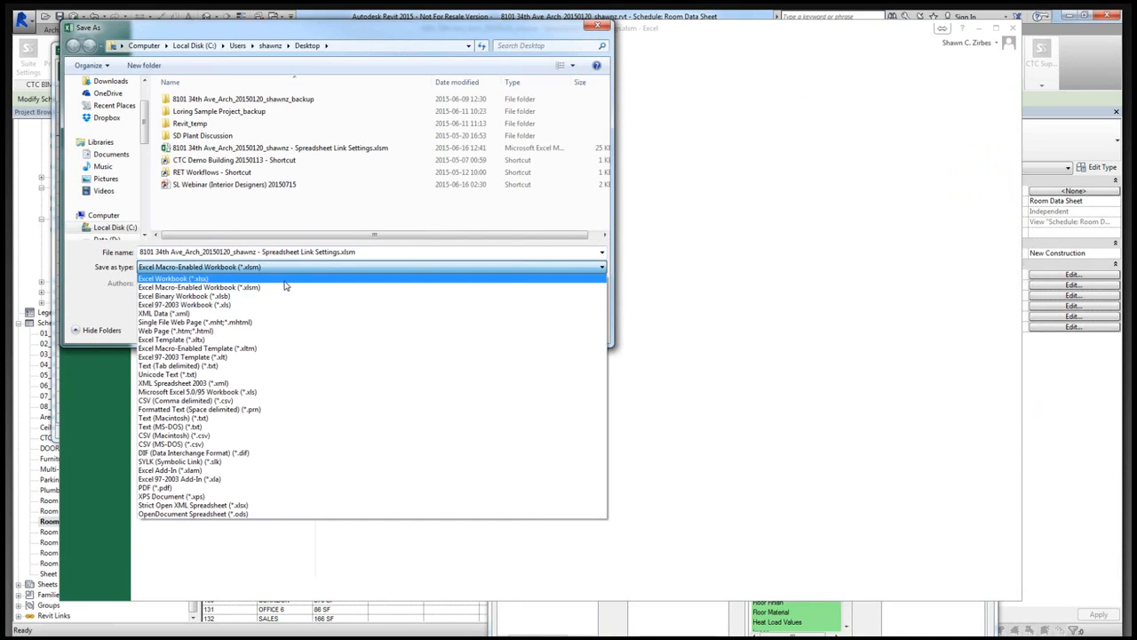
left_click(275, 278)
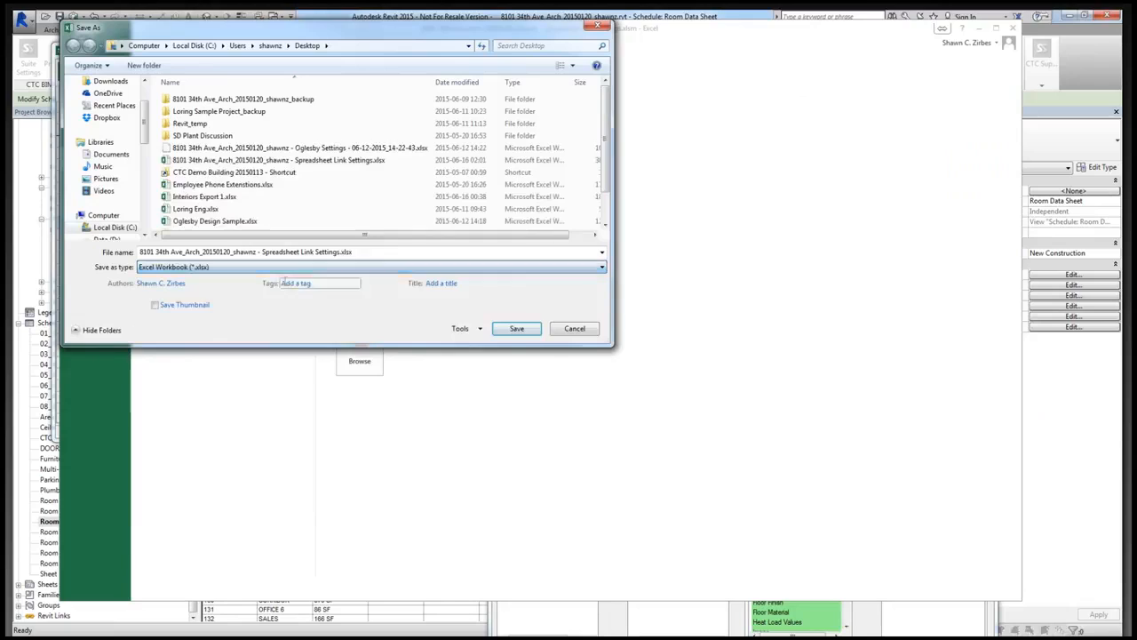
double_click(313, 164)
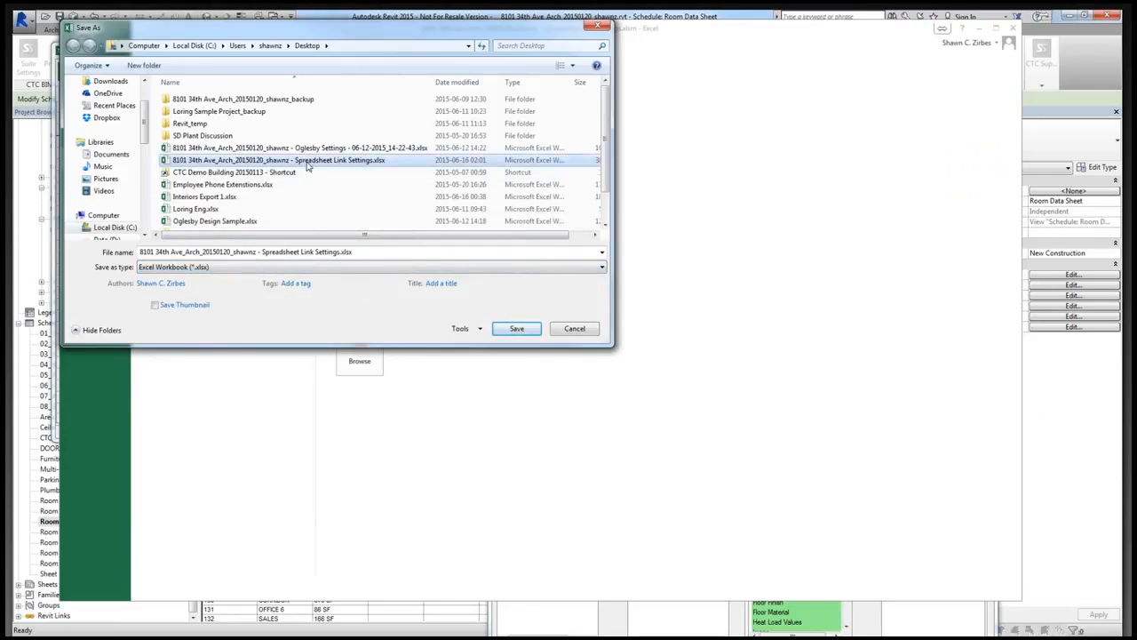
left_click(642, 333)
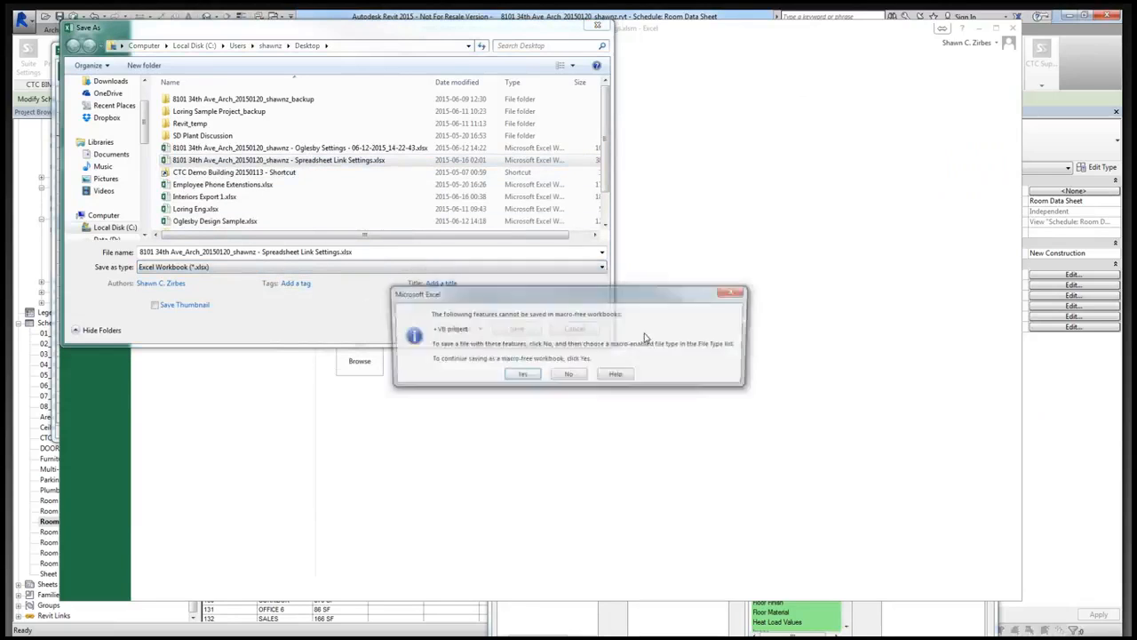
left_click(520, 375)
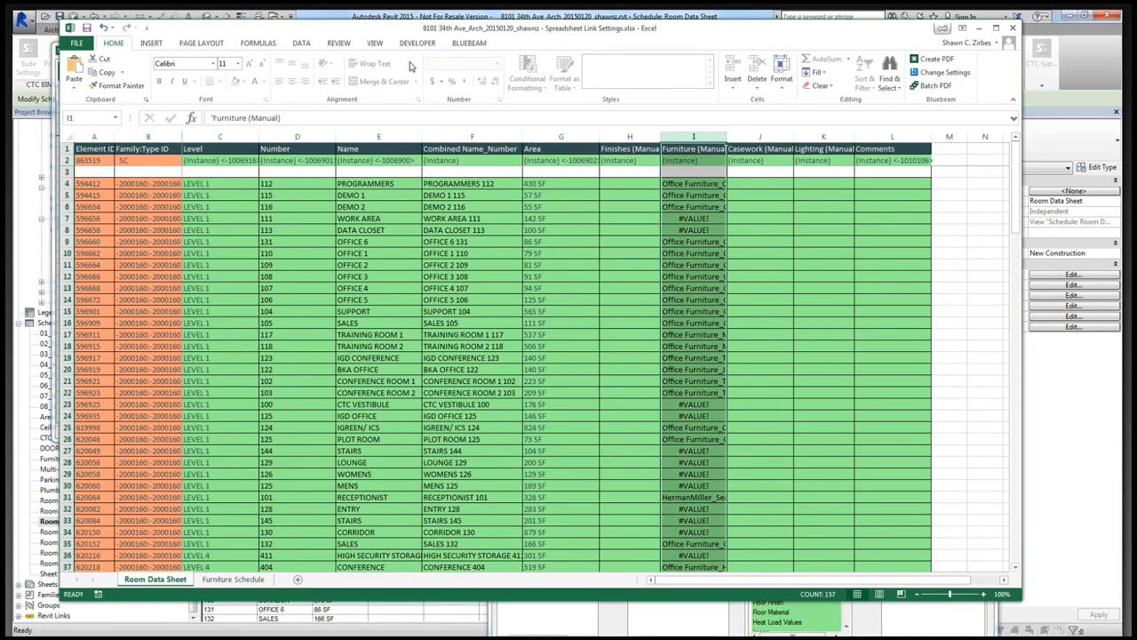
- Unprotect the Room Data Sheet worksheet and replace the Furniture (Manual) column's formulas with their values by copying and pasting values
left_click(694, 138)
left_click(337, 44)
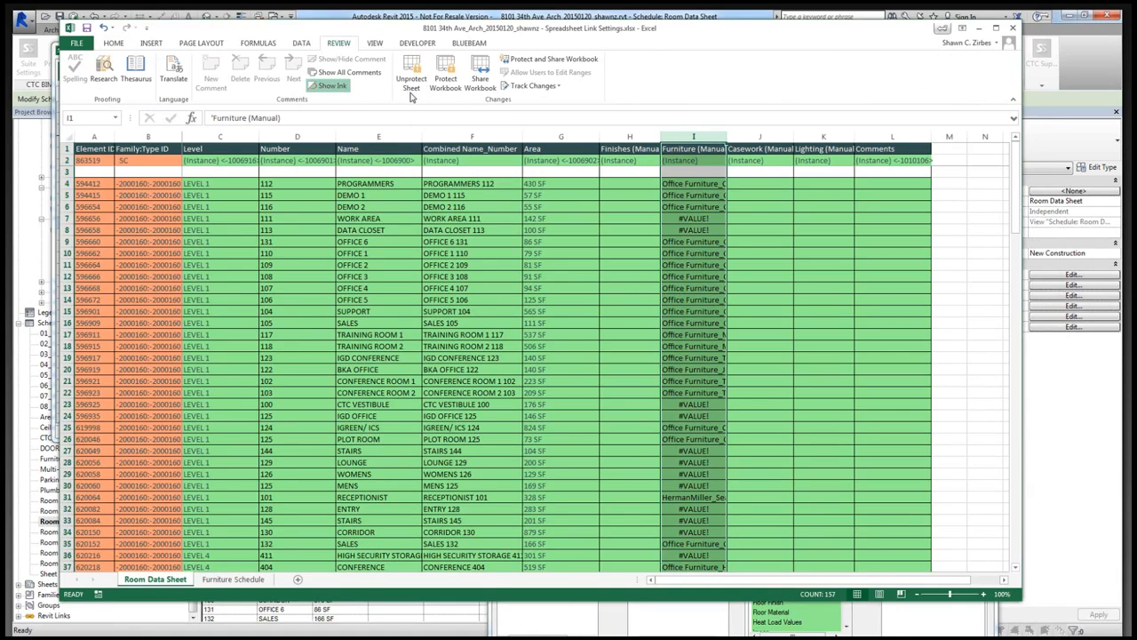
left_click(412, 82)
key("ctrl+c")
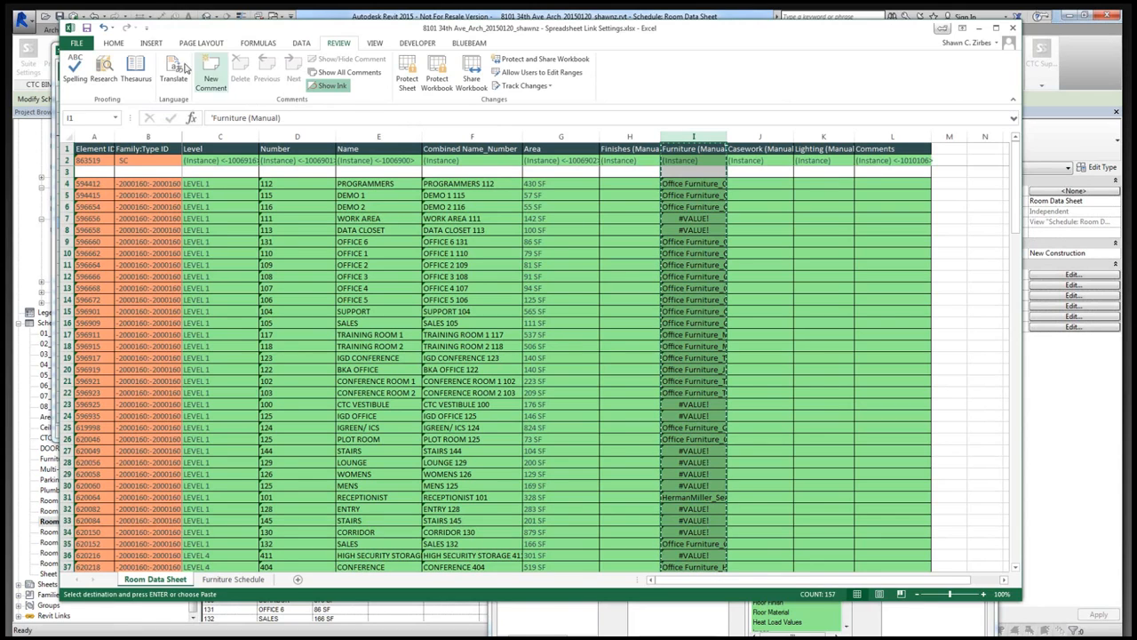
left_click(113, 42)
left_click(75, 90)
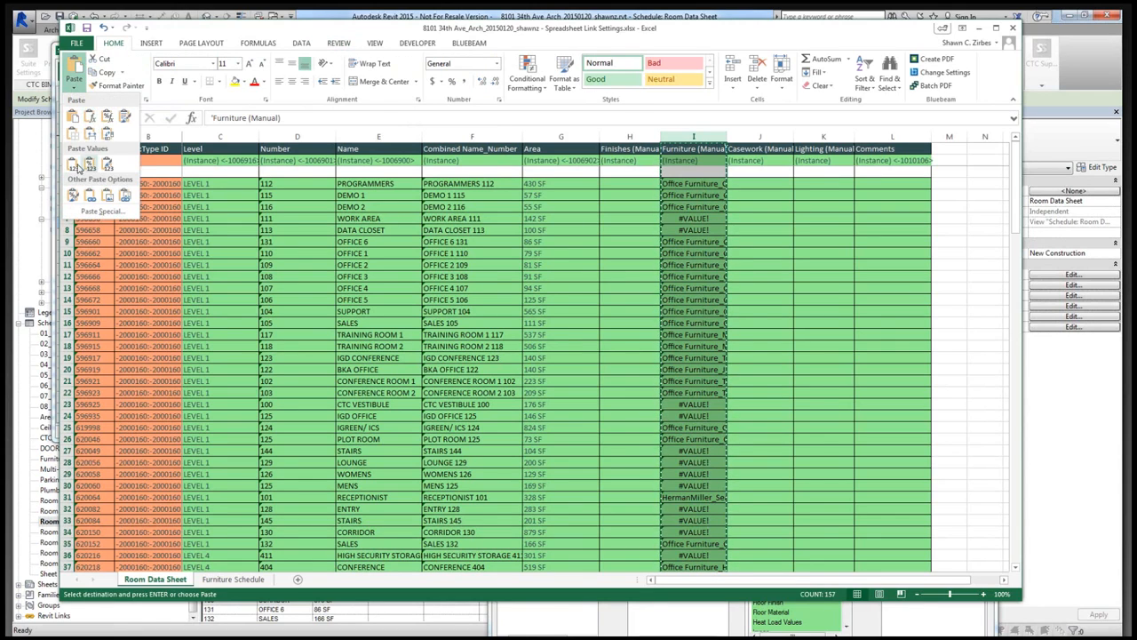
left_click(74, 160)
- Check several Furniture (Manual) cells for plain text instead of formulas and close the Excel workbook
left_click(694, 206)
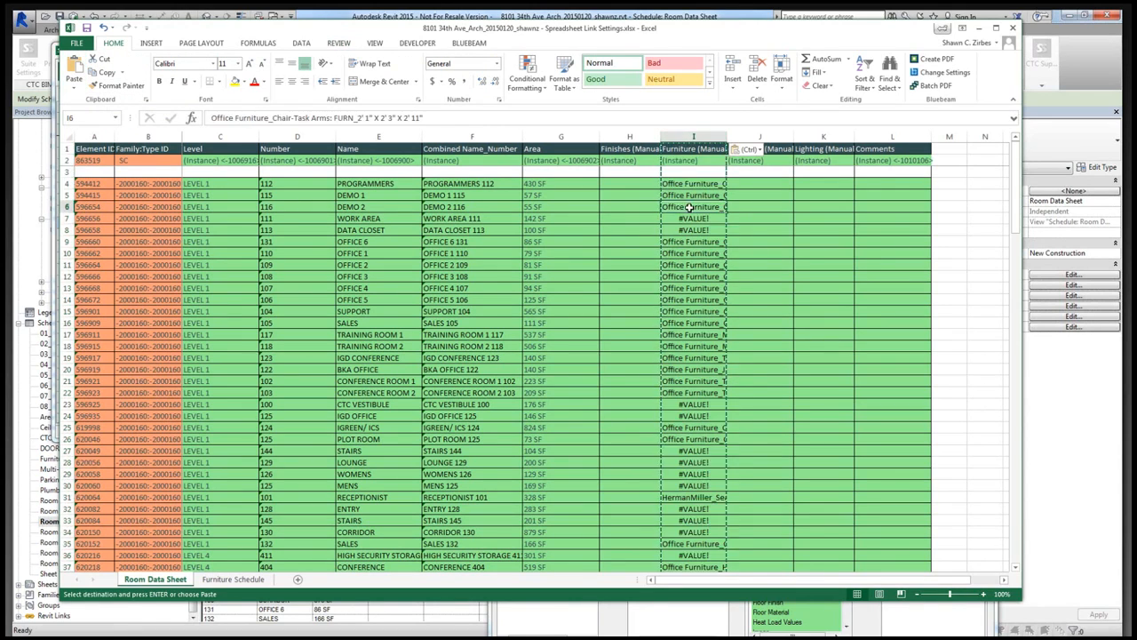
key("Down")
key("Down")
key("Down")
key("Down")
key("Down")
key("Down")
key("Down")
key("Down")
key("Down")
key("Down")
key("Down")
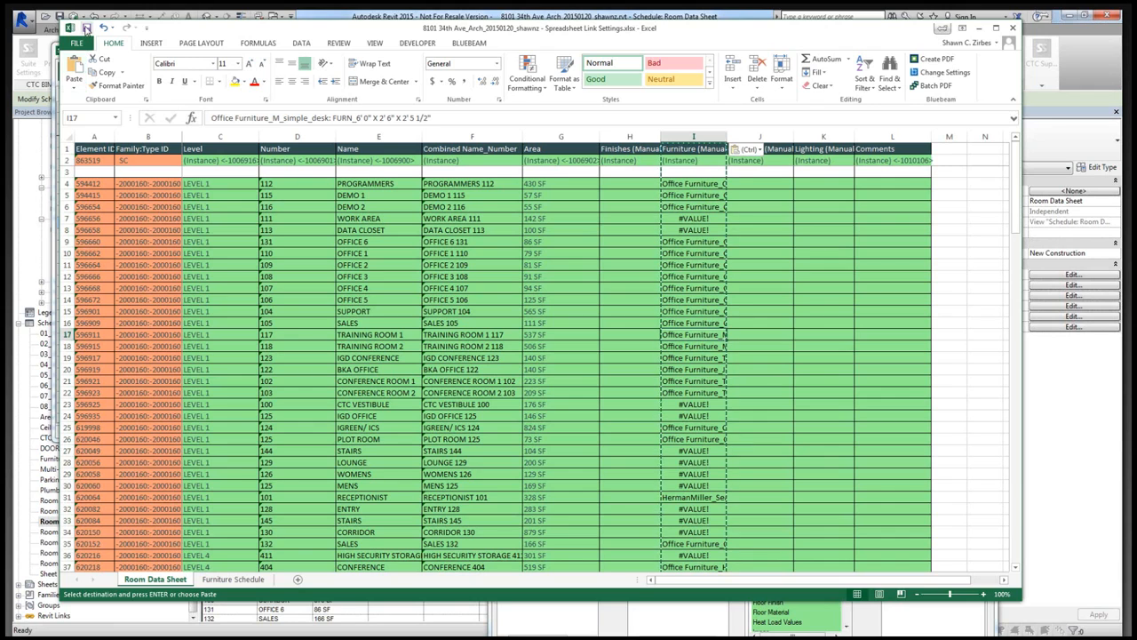
left_click(1012, 28)
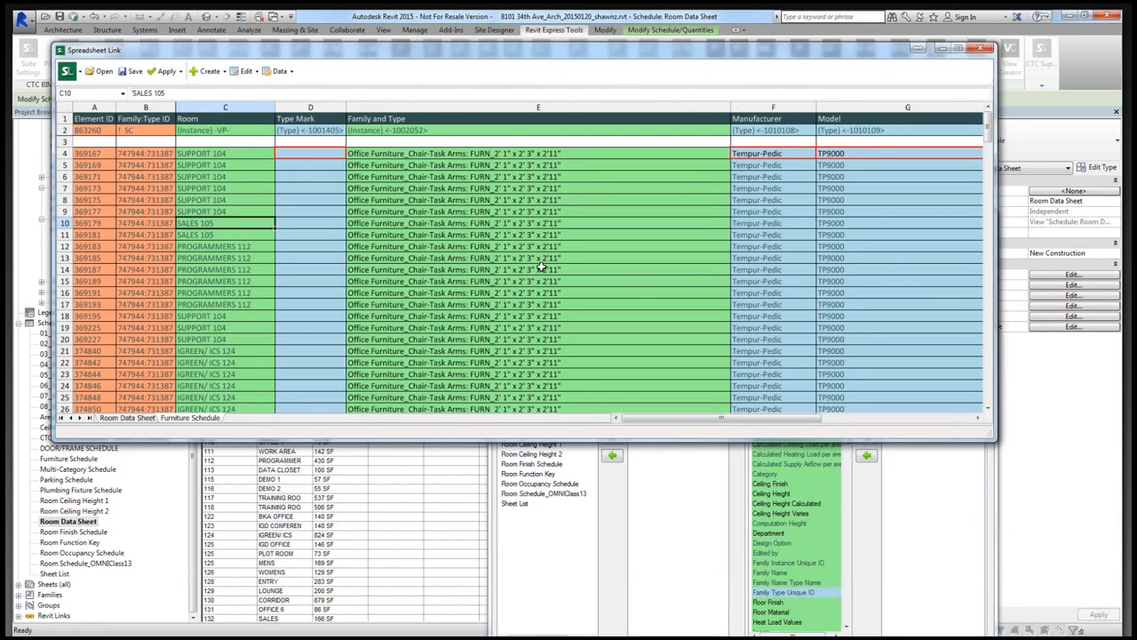
- Open the macro-free Spreadsheet Link Settings workbook (.xlsx) from the Desktop in Spreadsheet Link
left_click(149, 419)
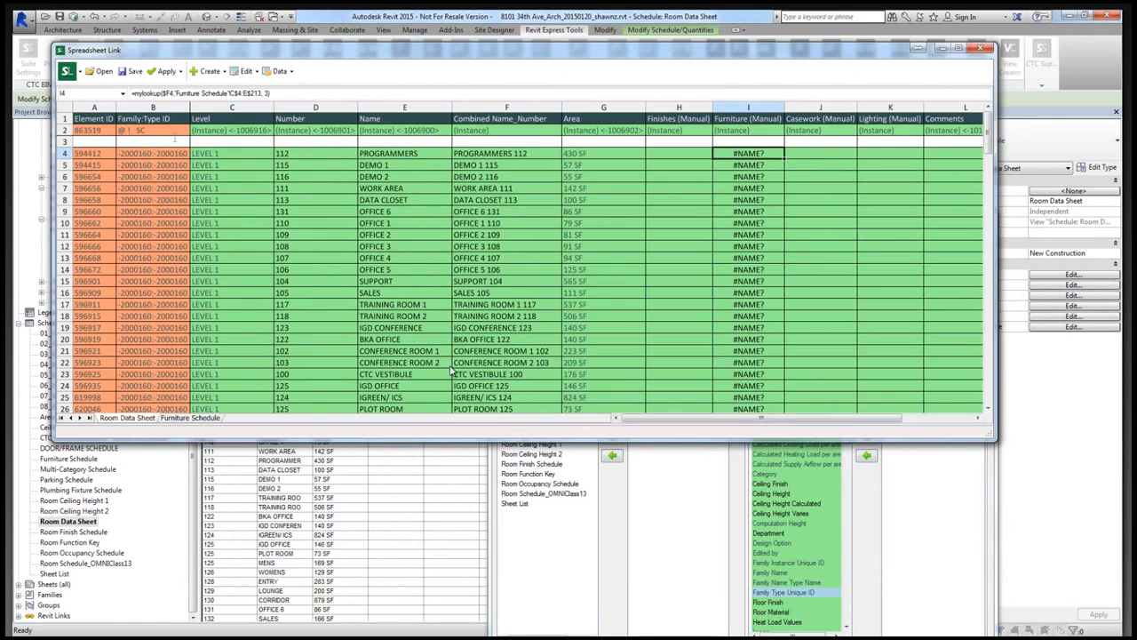
left_click(102, 71)
left_click(589, 333)
left_click(755, 352)
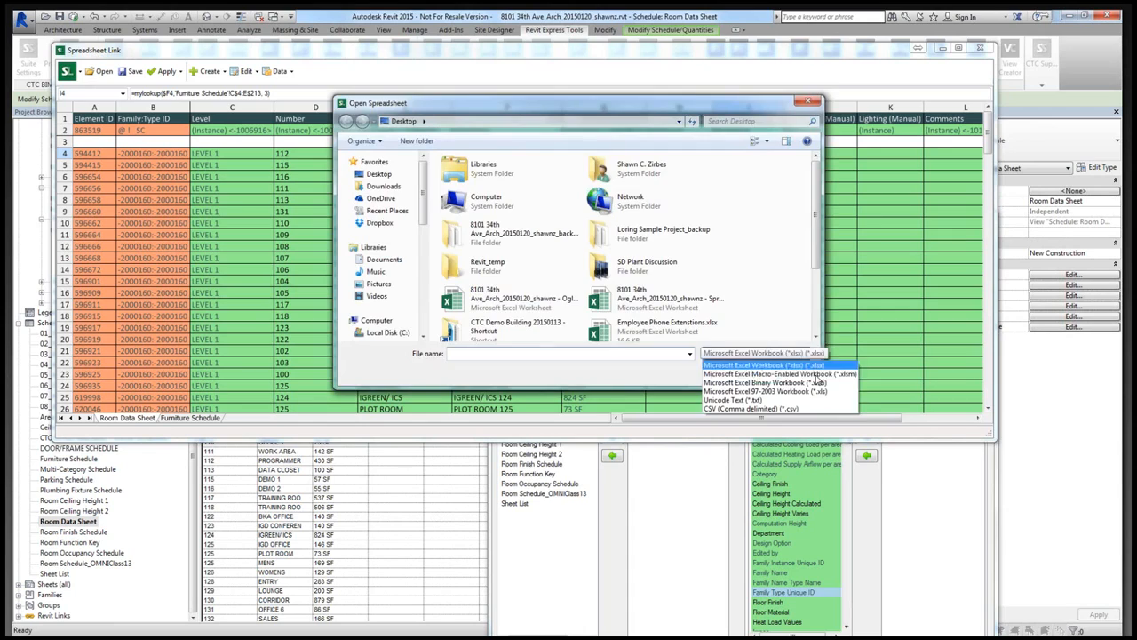
left_click(766, 353)
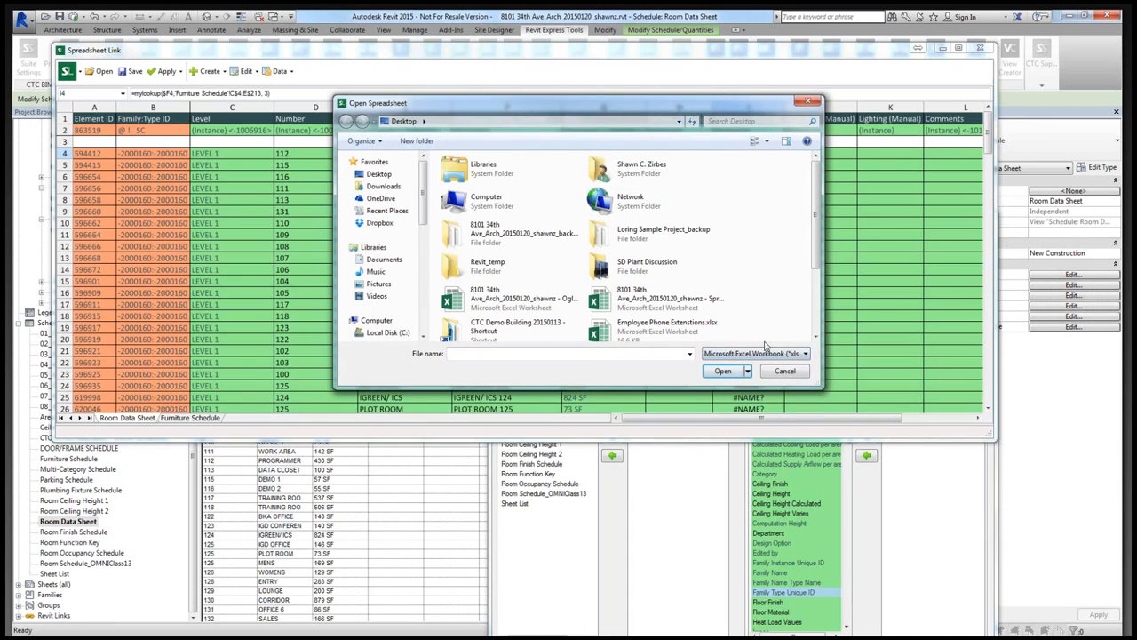
left_click(634, 308)
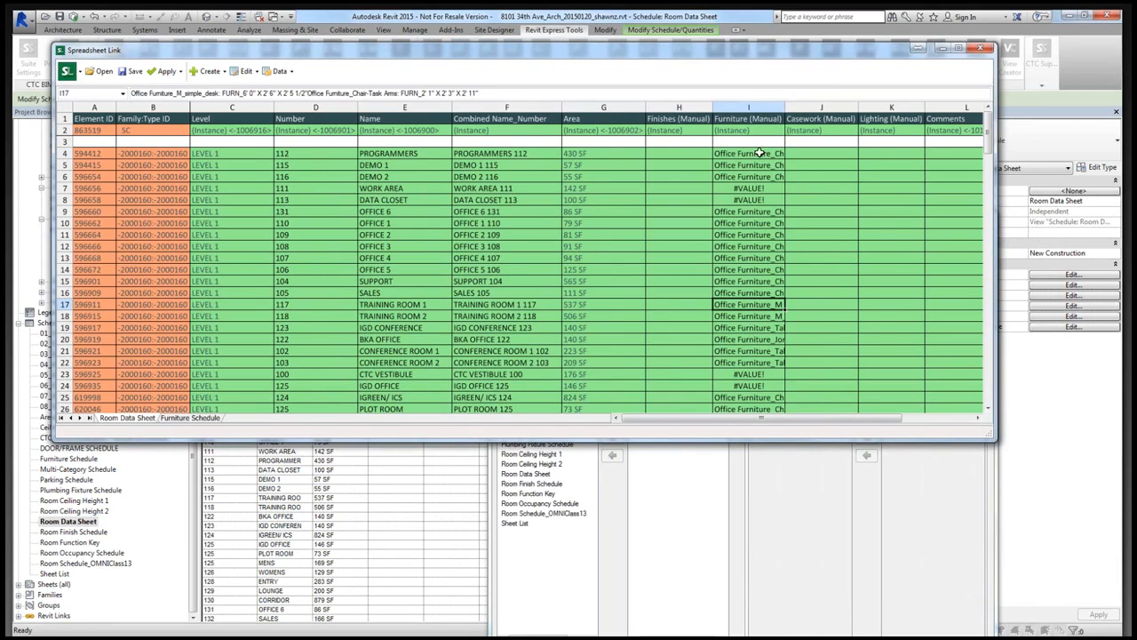
- Widen the Furniture (Manual) column and check the furniture text for PROGRAMMERS 112 and DEMO 2 116
left_click_drag(791, 107, 829, 118)
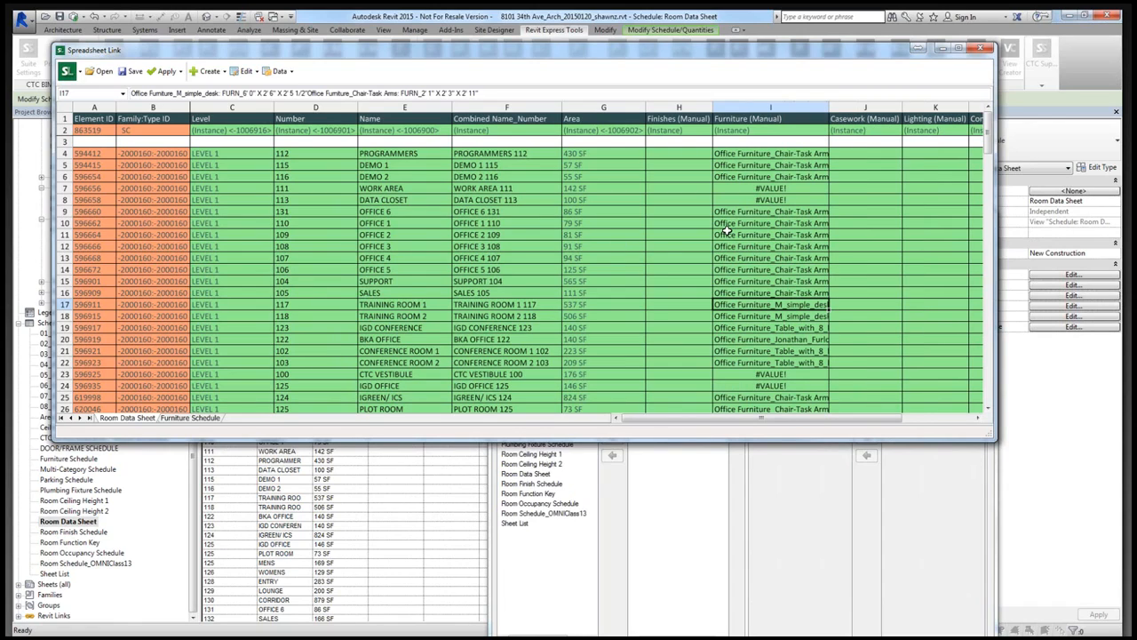
left_click(746, 154)
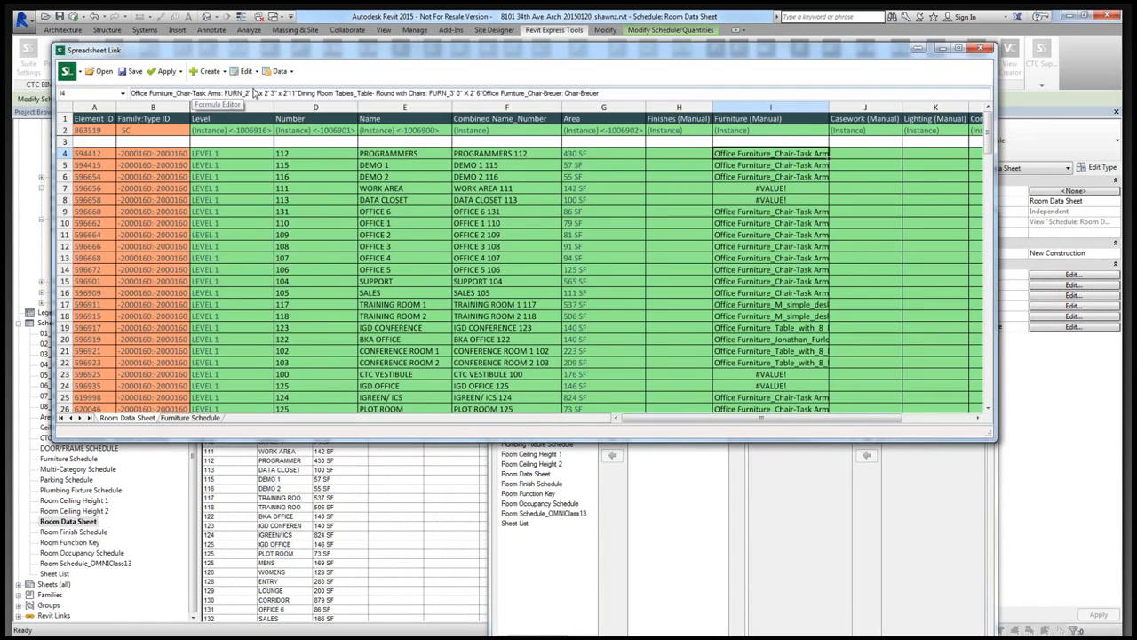
left_click(764, 177)
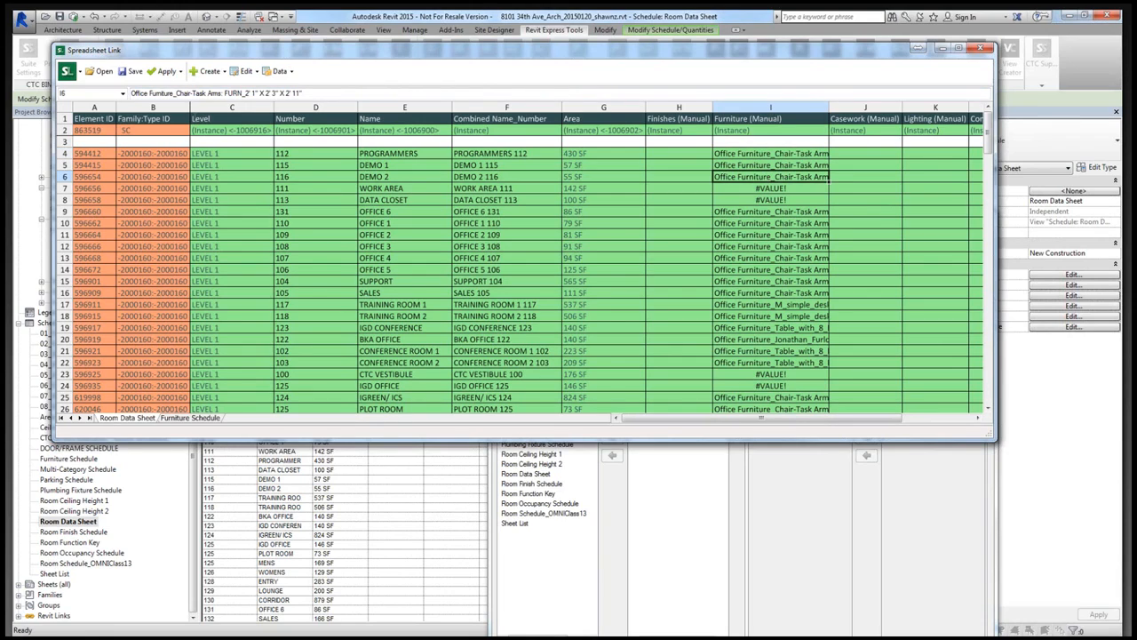
- Apply the spreadsheet values to the Revit project and close the Spreadsheet Link and Spreadsheet Link Settings windows
left_click(166, 71)
left_click(174, 85)
left_click(551, 335)
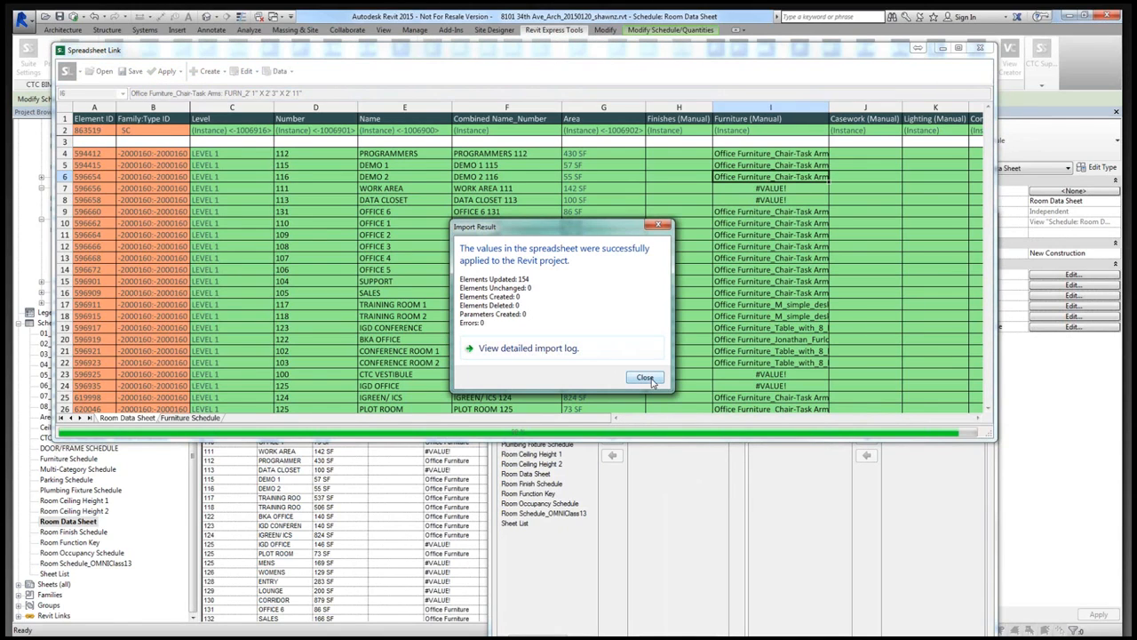
left_click(645, 378)
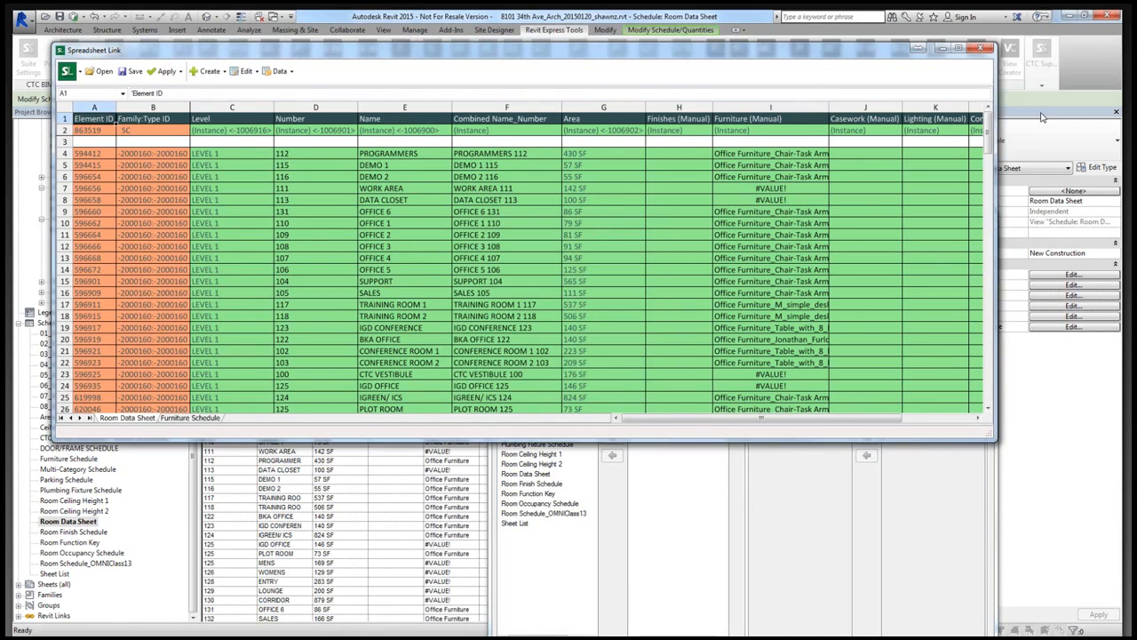
left_click(980, 47)
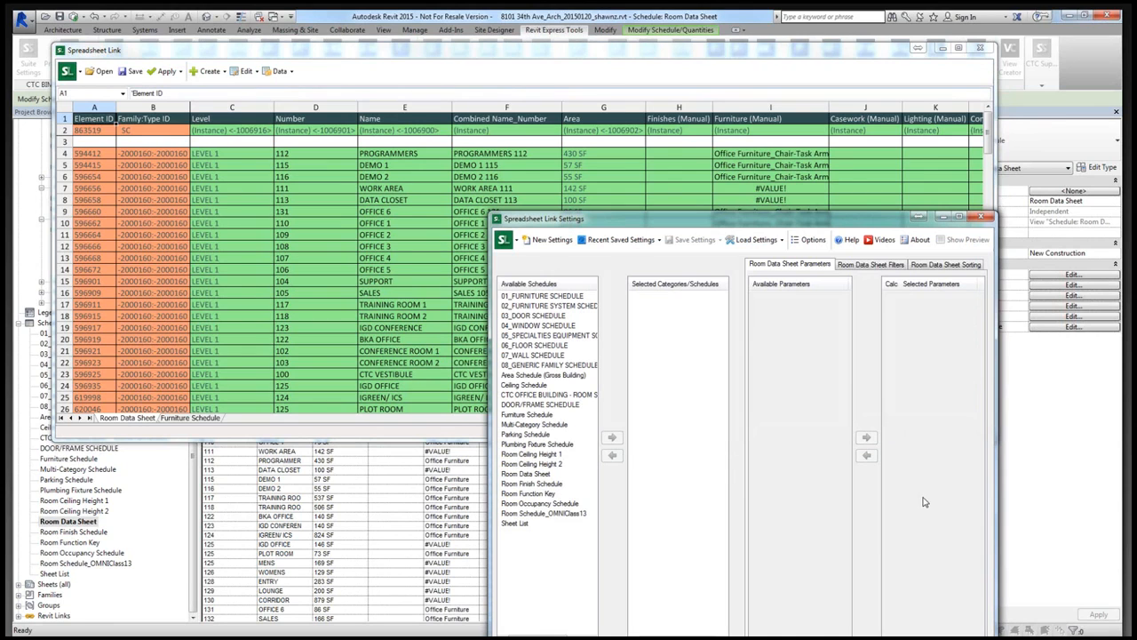
left_click(983, 219)
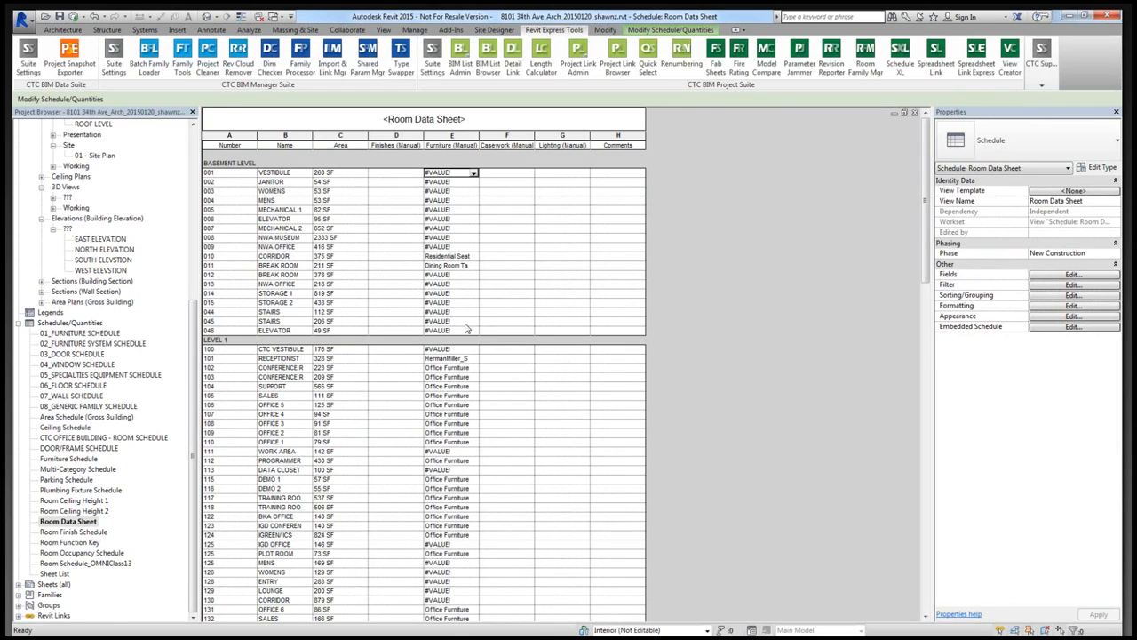
- Widen the Furniture (Manual) column of the Room Data Sheet schedule to fit its entries and review the values across the levels
left_click(458, 388)
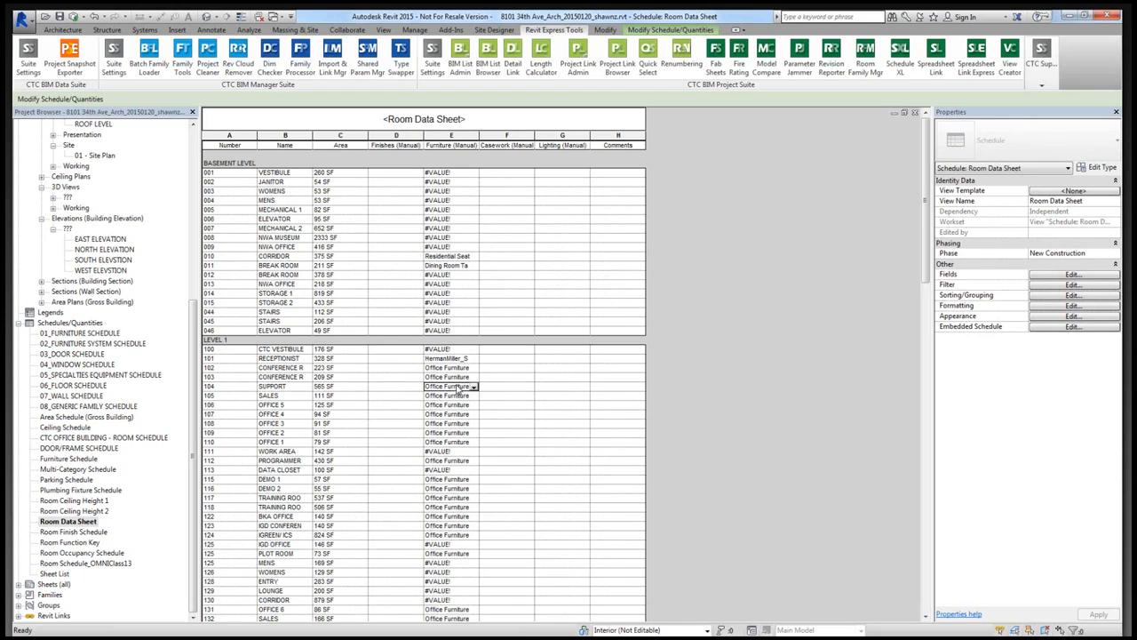
left_click(454, 442)
left_click_drag(479, 135, 772, 134)
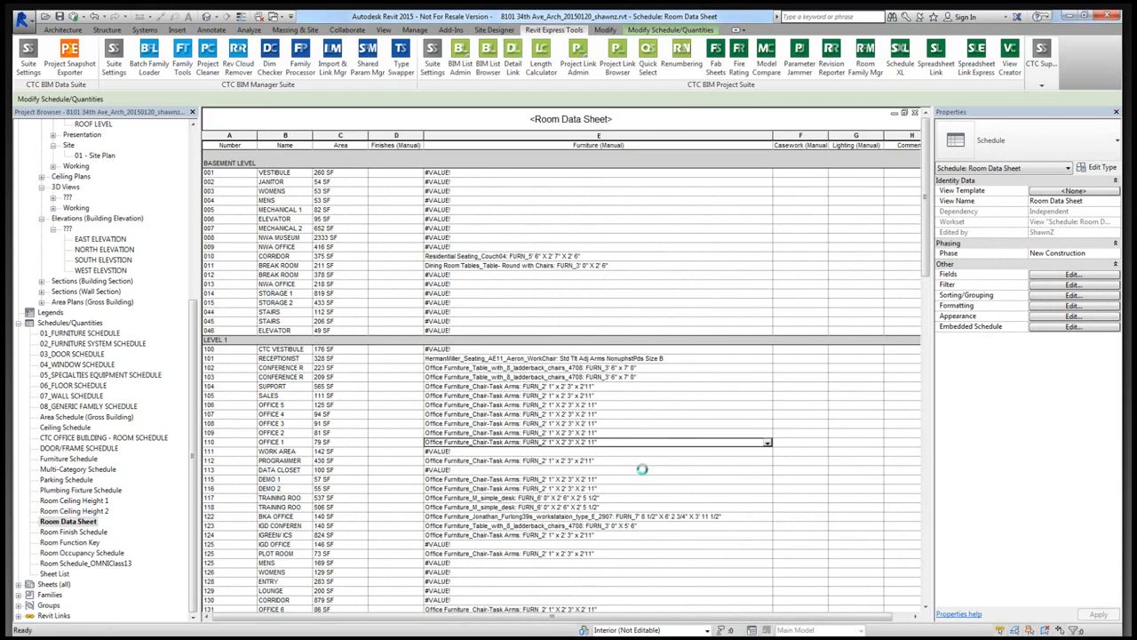
left_click_drag(775, 134, 736, 135)
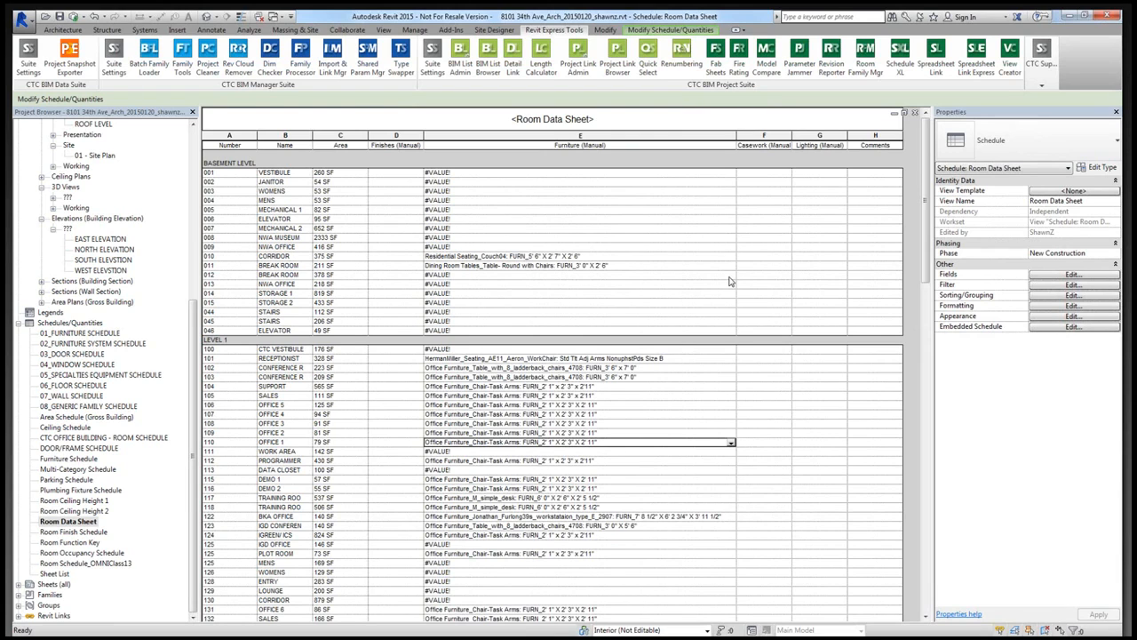
scroll(675, 444, "down", 15)
scroll(672, 444, "down", 5)
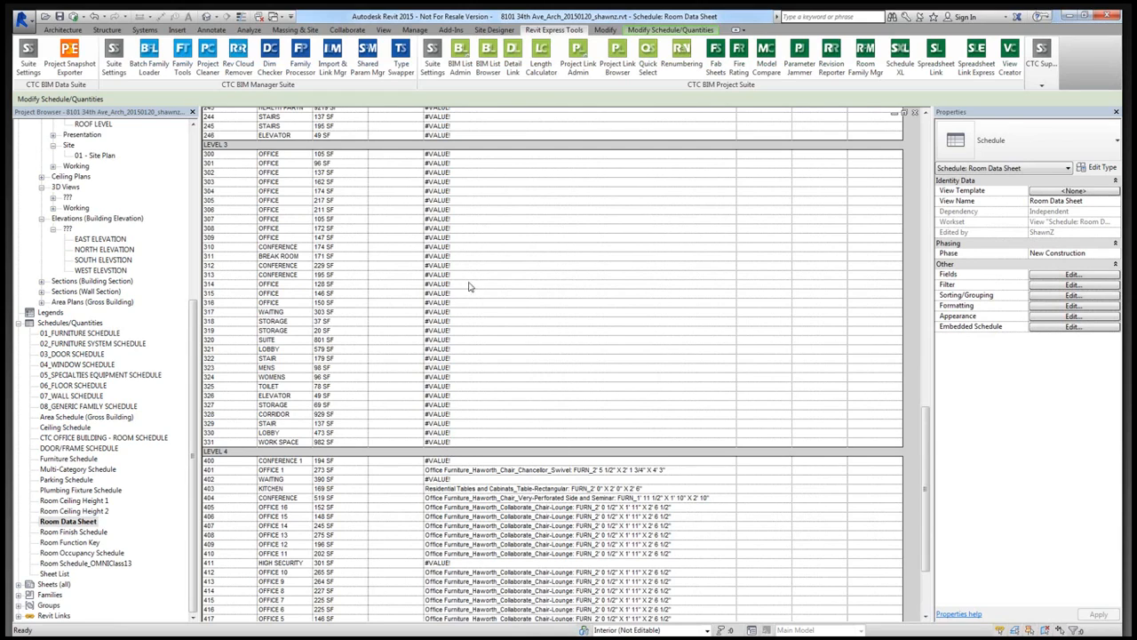
scroll(474, 244, "up", 1)
scroll(475, 246, "up", 20)
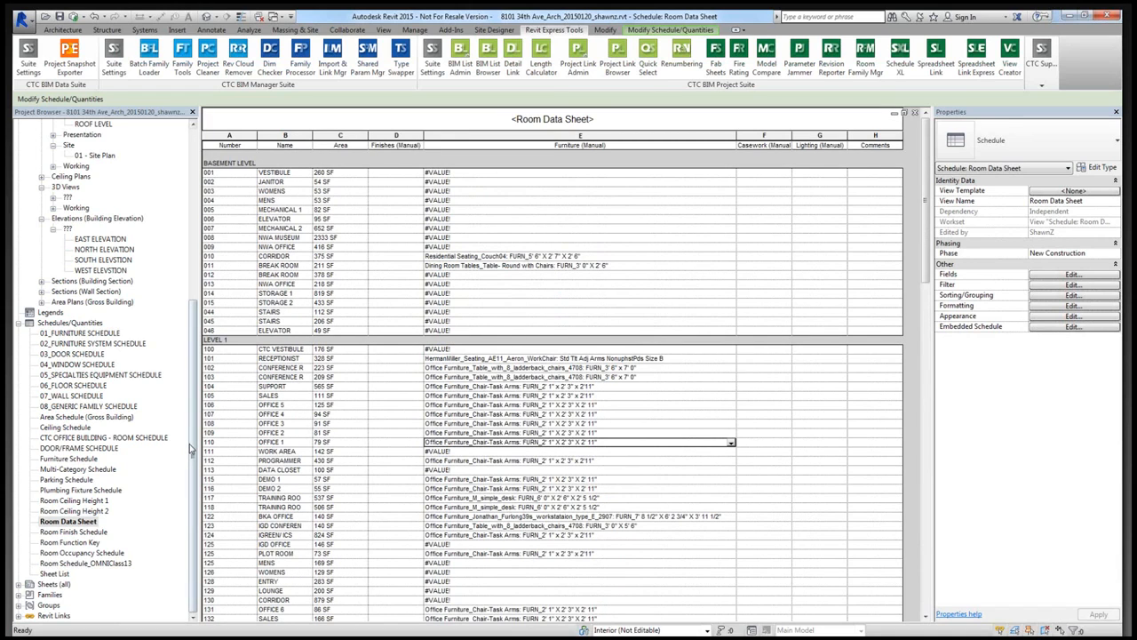
- Create a new sheet with the E 34 x 44 Horizontal titleblock, dismissing the save and synchronize reminders
left_click(53, 584)
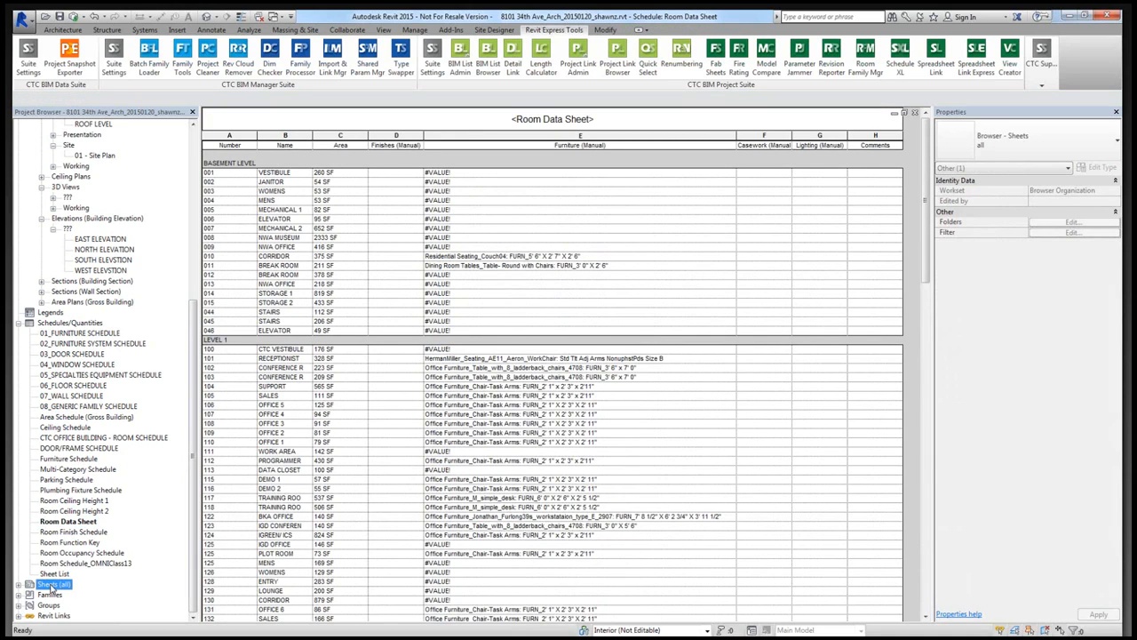
double_click(53, 584)
scroll(62, 267, "down", 1)
right_click(64, 260)
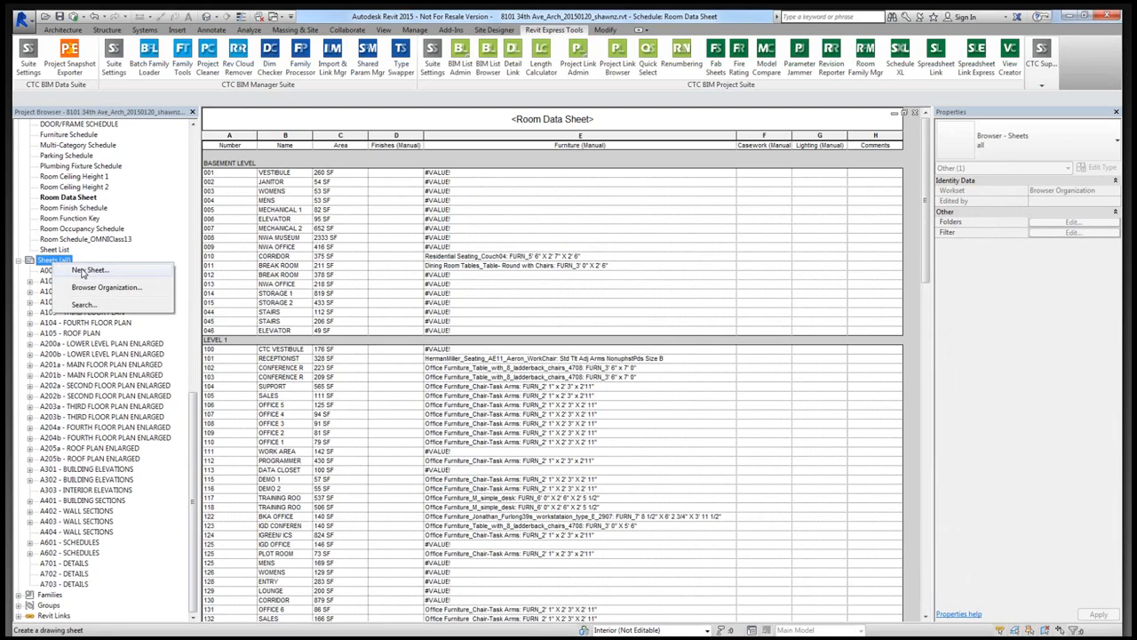
left_click(85, 270)
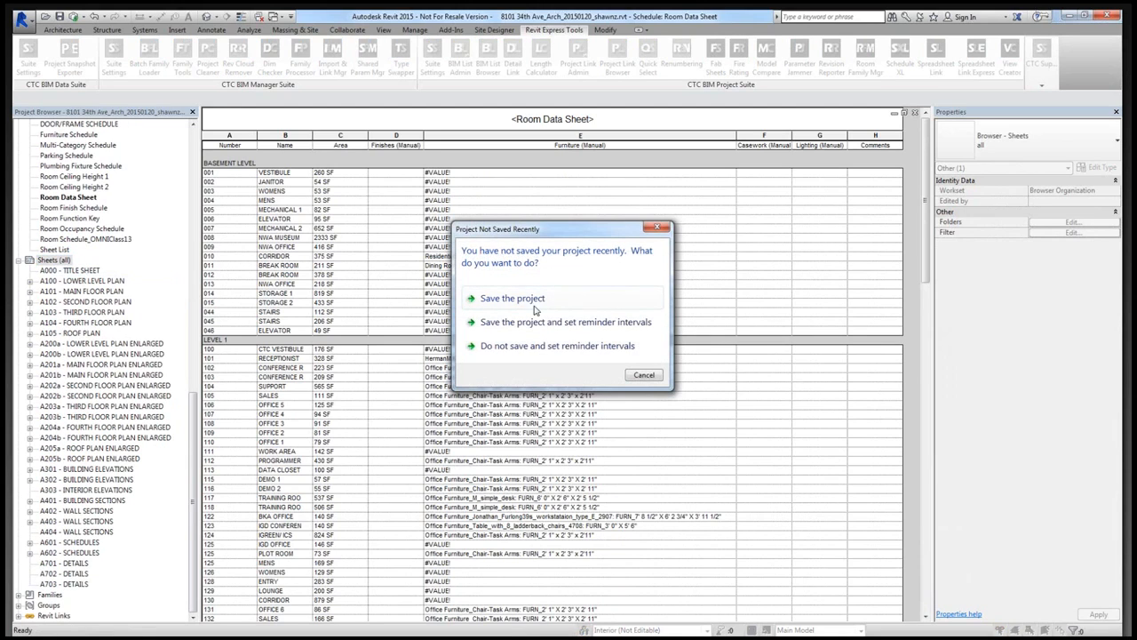
left_click(643, 375)
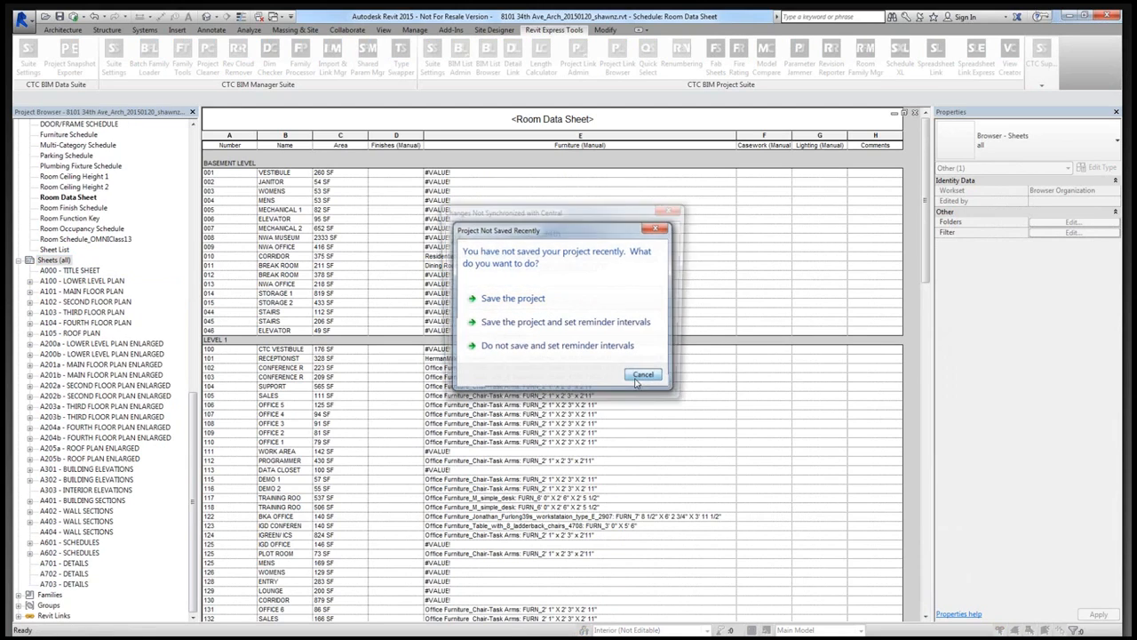
left_click(662, 398)
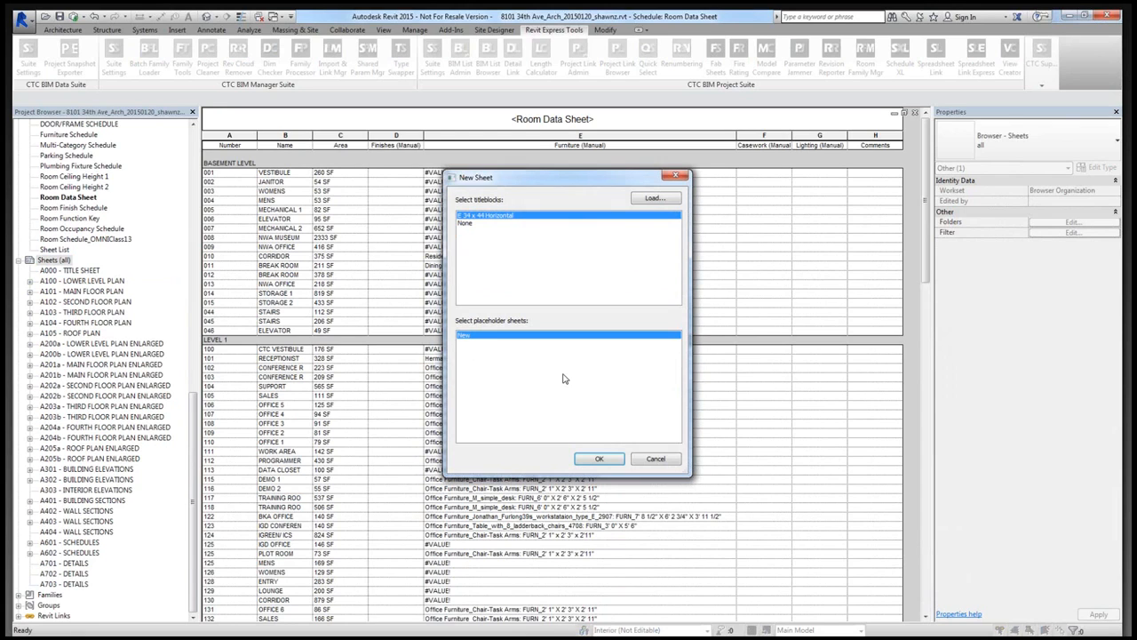
left_click(599, 460)
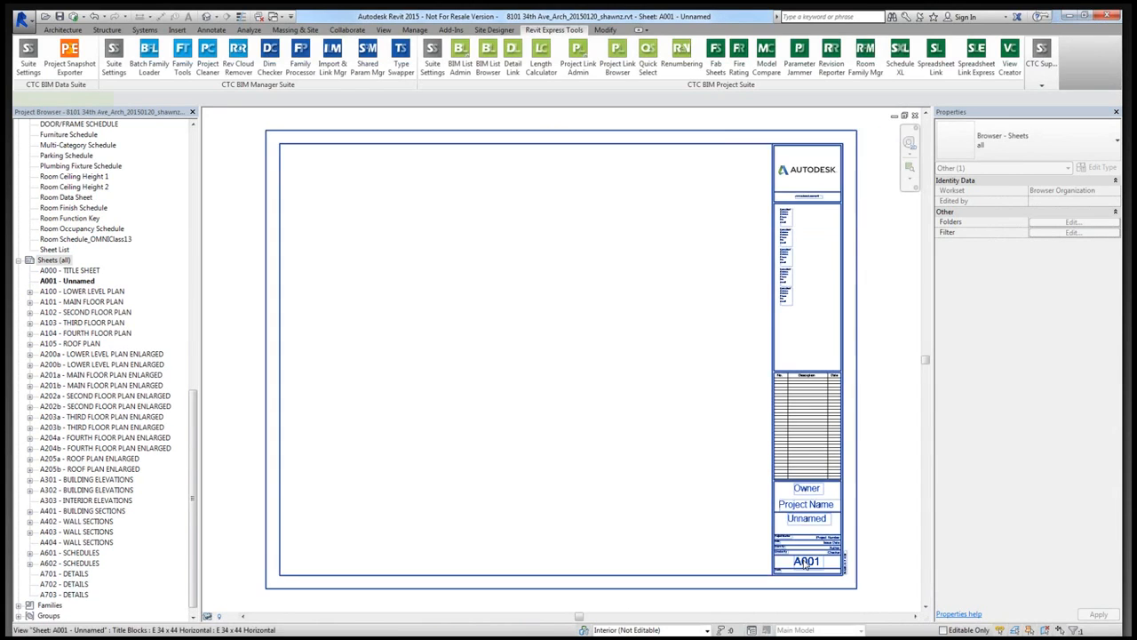
- Set the new sheet's number to I601 and its name to INTERIOS SCHEDULES in the title block
left_click(806, 561)
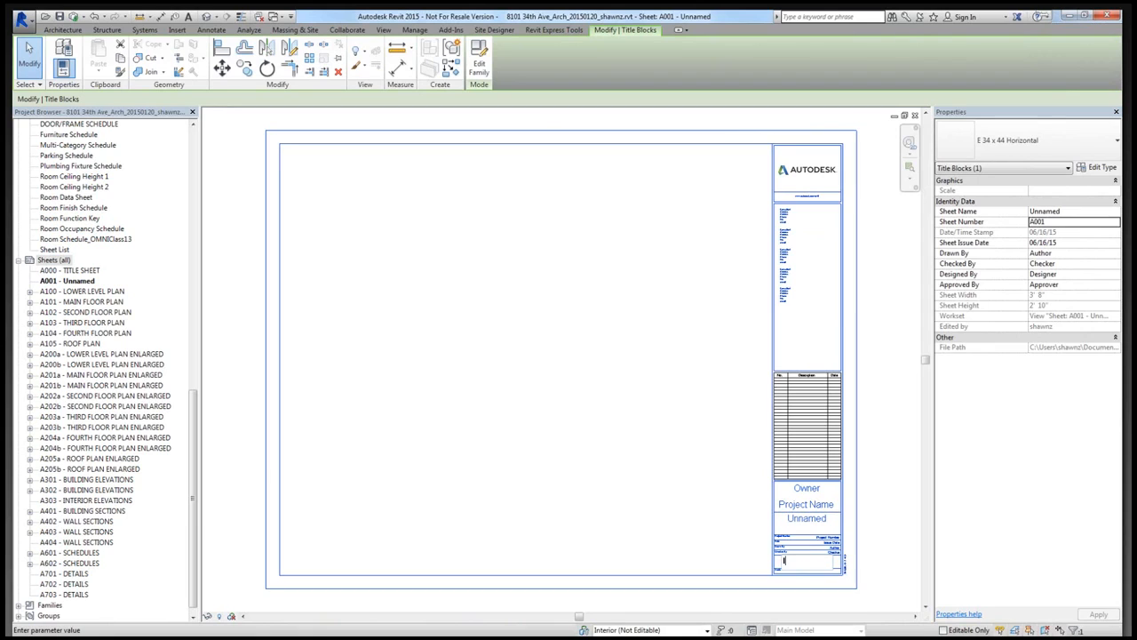
key("Return")
left_click(804, 520)
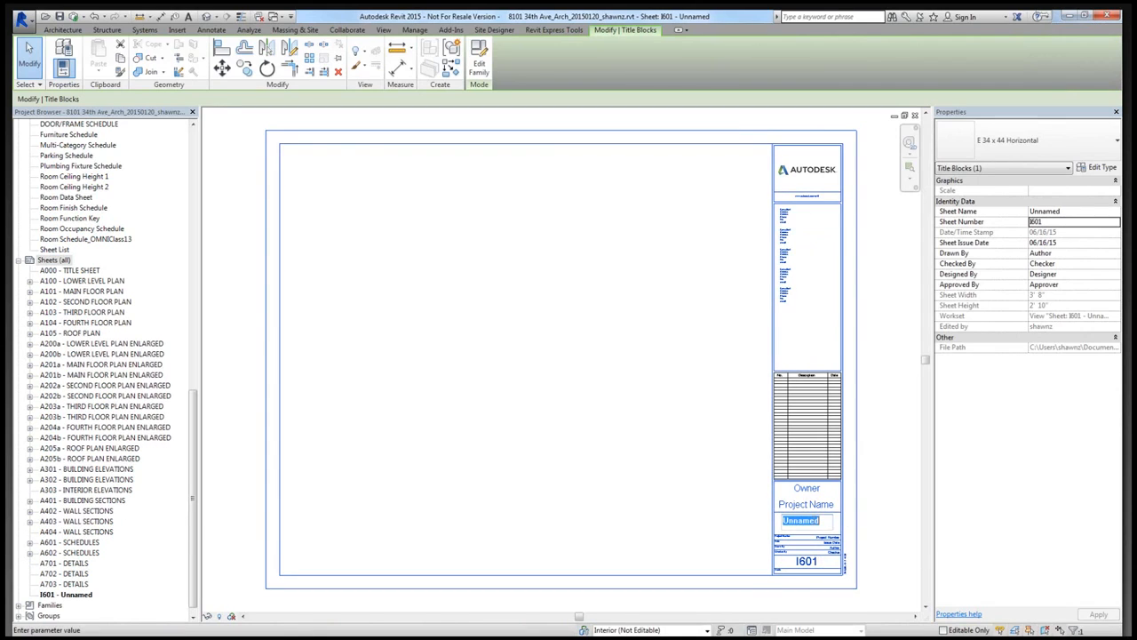
type("INTERIOS SCHEDULES")
key("Return")
left_click(584, 435)
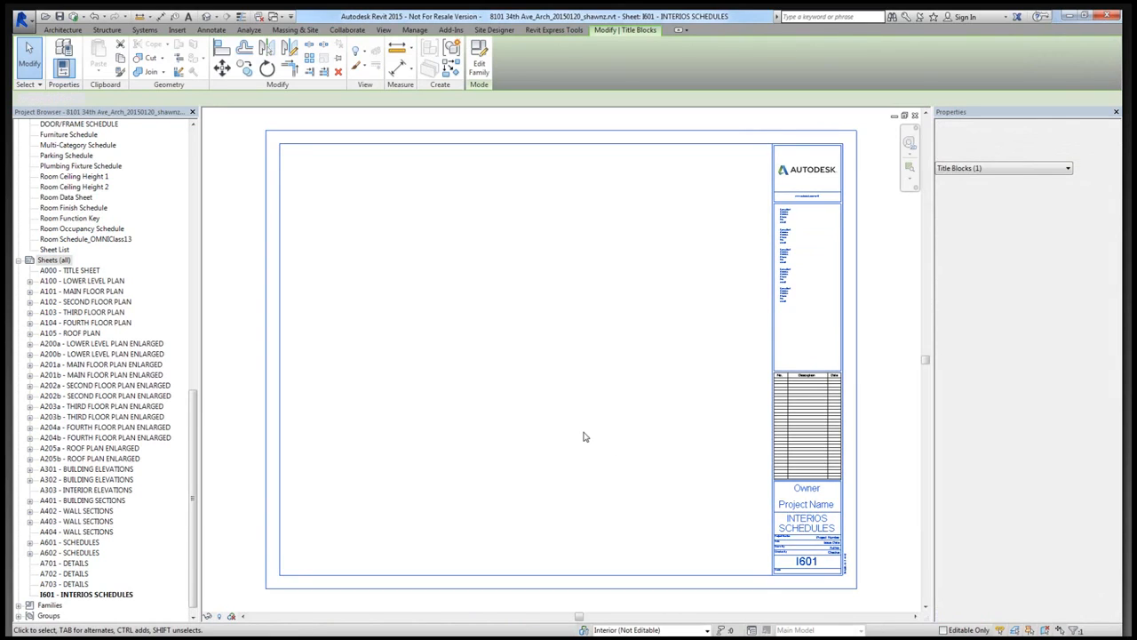
- Correct the sheet name in the title block to INTERIORS SCHEDULES
left_click(810, 525)
left_click(811, 523)
left_click(799, 520)
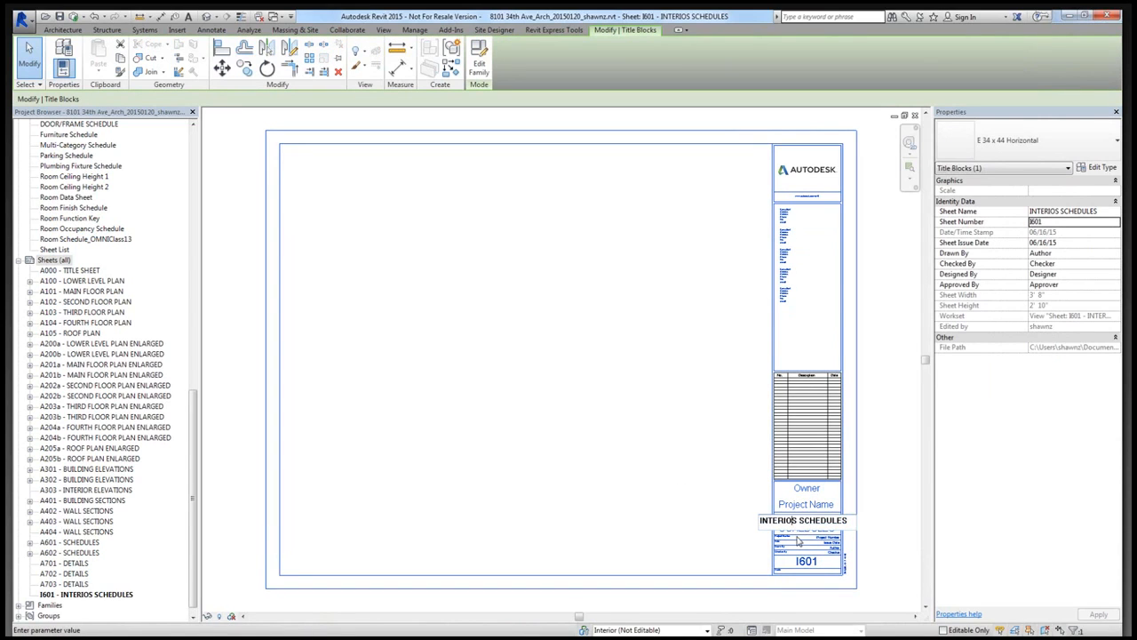
type("R")
left_click(685, 487)
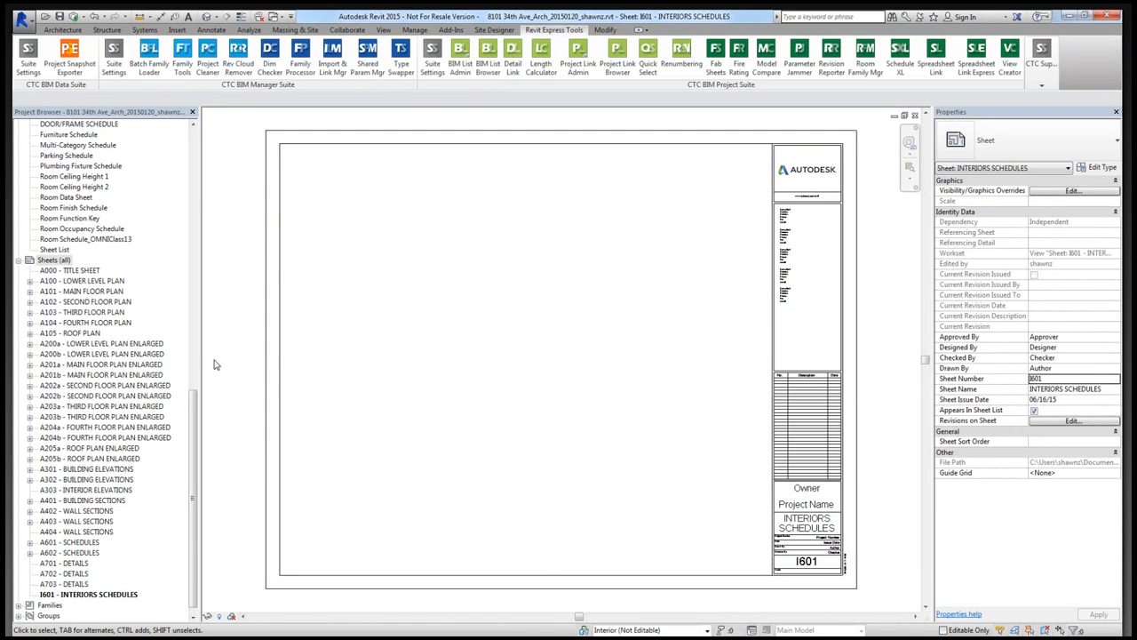
- Place the Room Data Sheet schedule on sheet I601, aligned near the upper-left corner of the title block's border
left_click(76, 199)
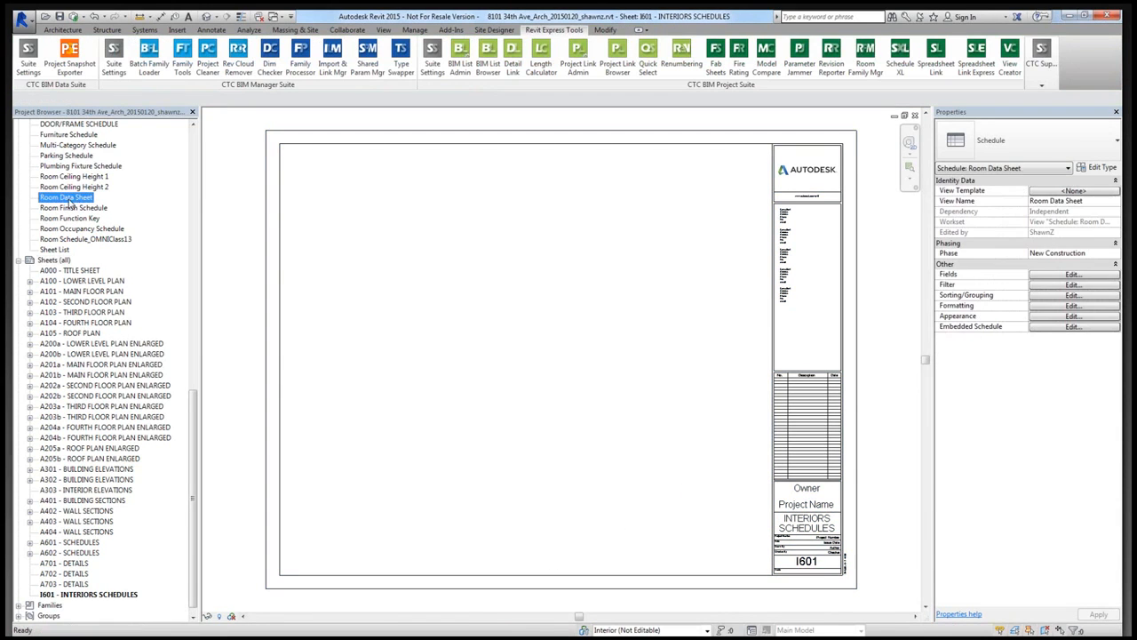
left_click_drag(53, 202, 422, 218)
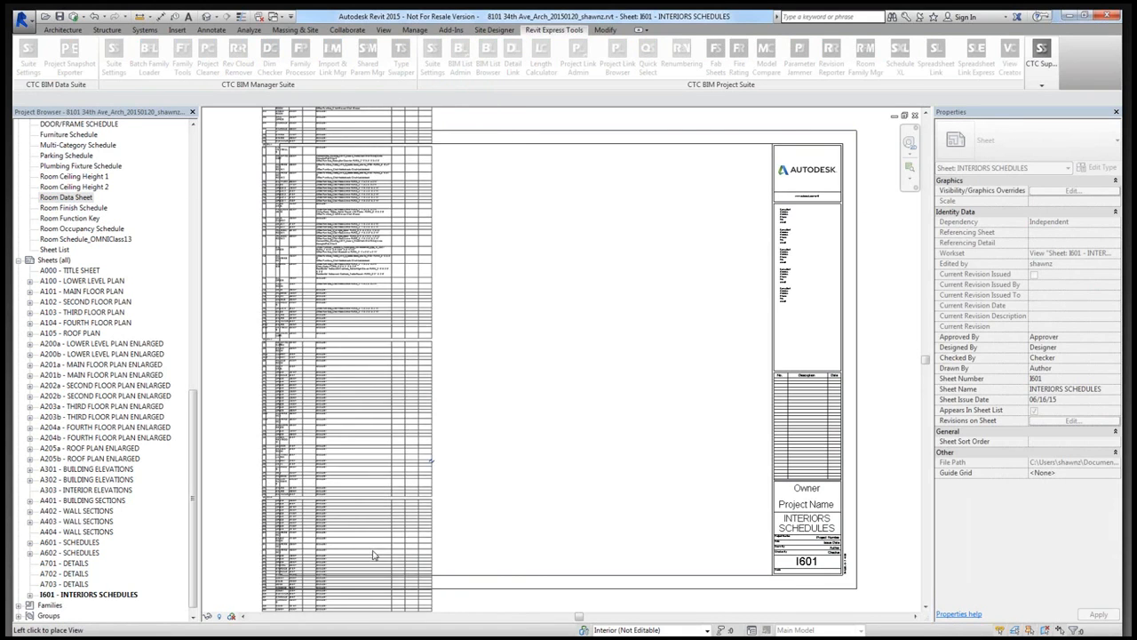
left_click(376, 561)
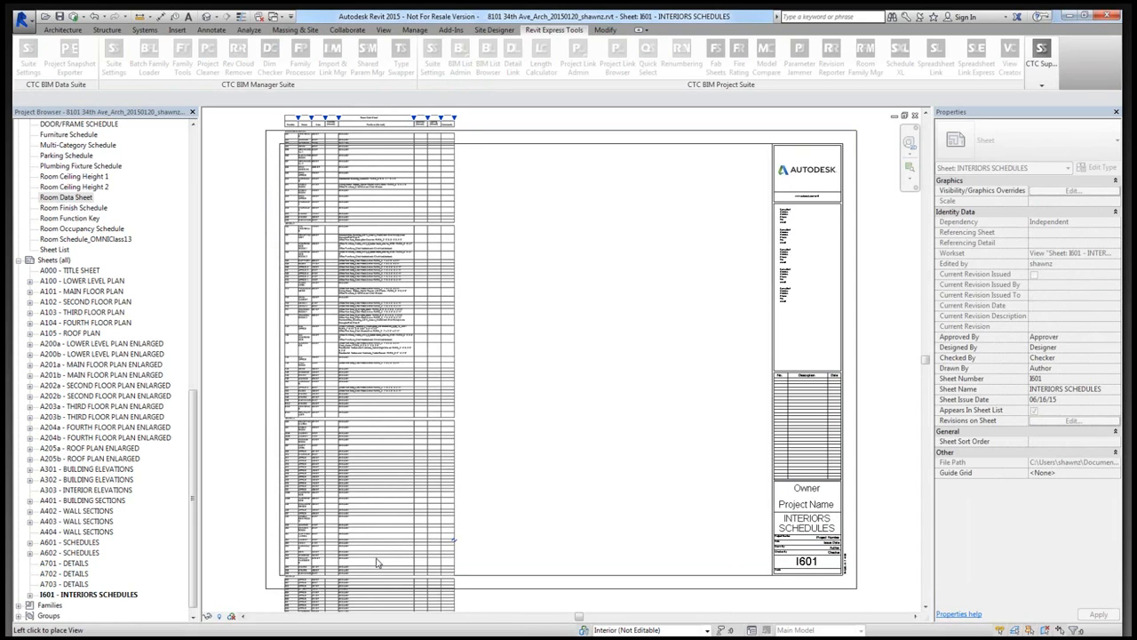
left_click(368, 571)
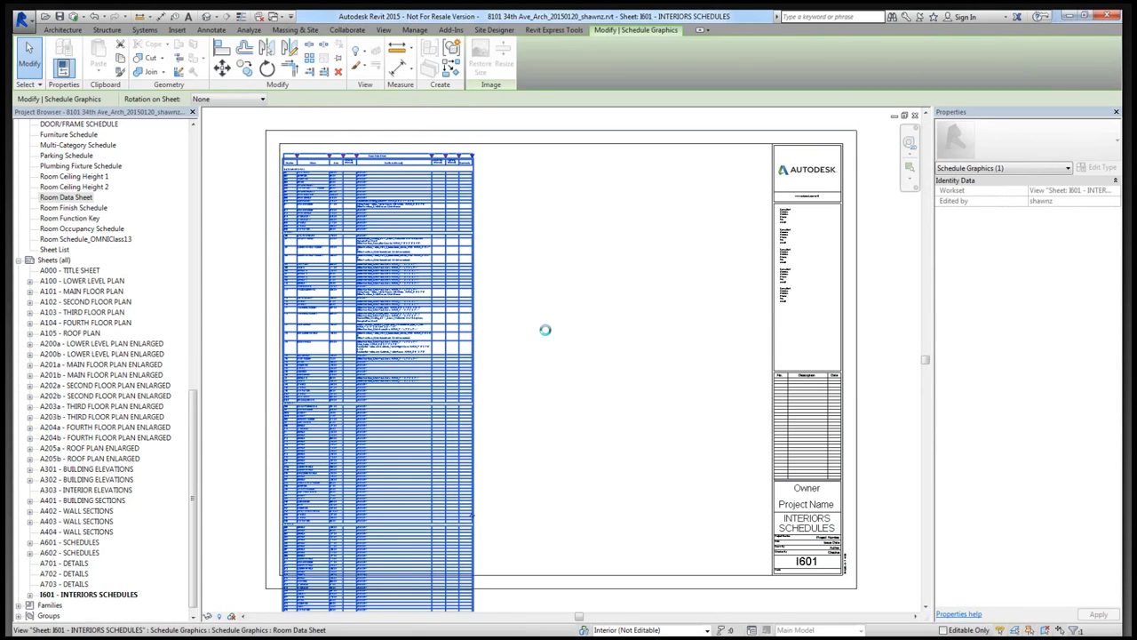
left_click(516, 370)
- Split the placed Room Data Sheet schedule into two side-by-side segments on the sheet and inspect its furniture entries
left_click(412, 552)
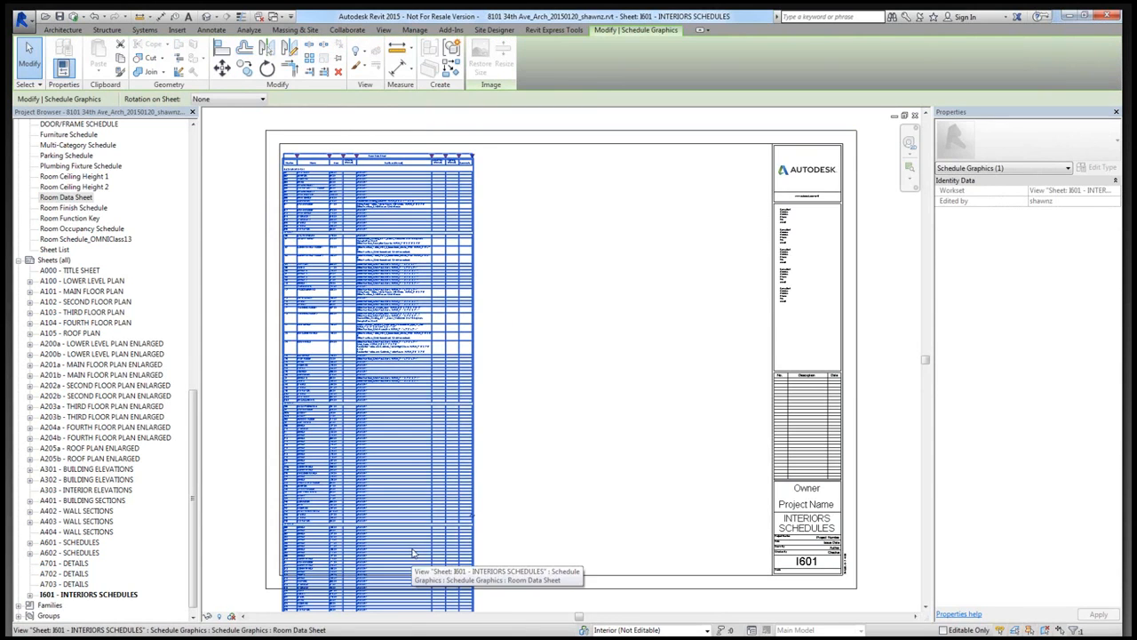
scroll(483, 521, "down", 1)
left_click(474, 517)
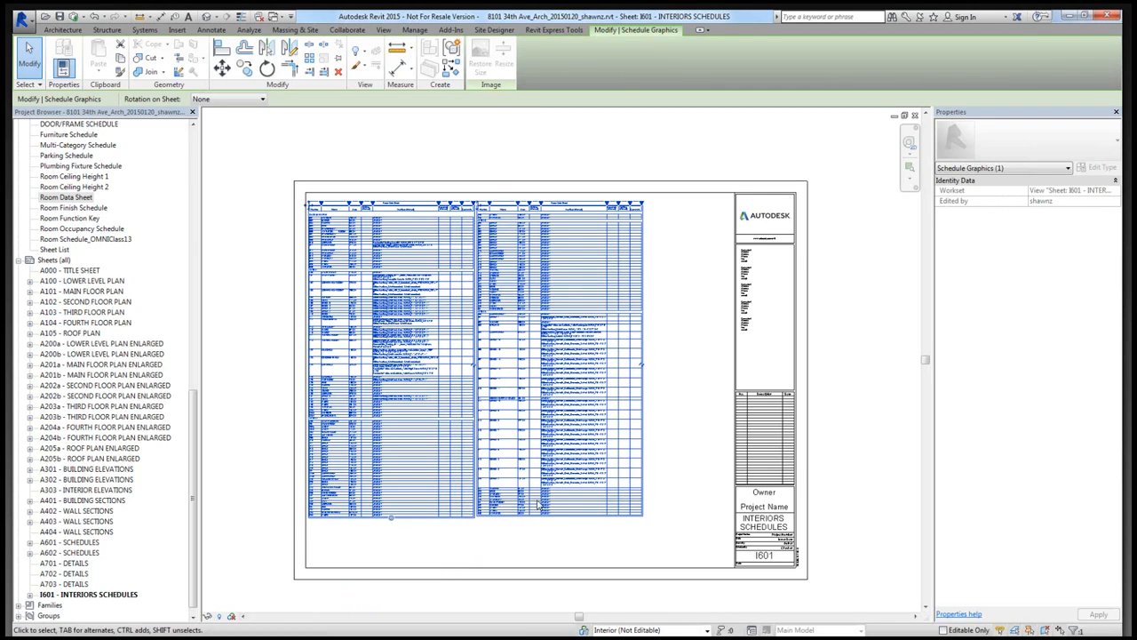
key("Escape")
scroll(316, 478, "up", 4)
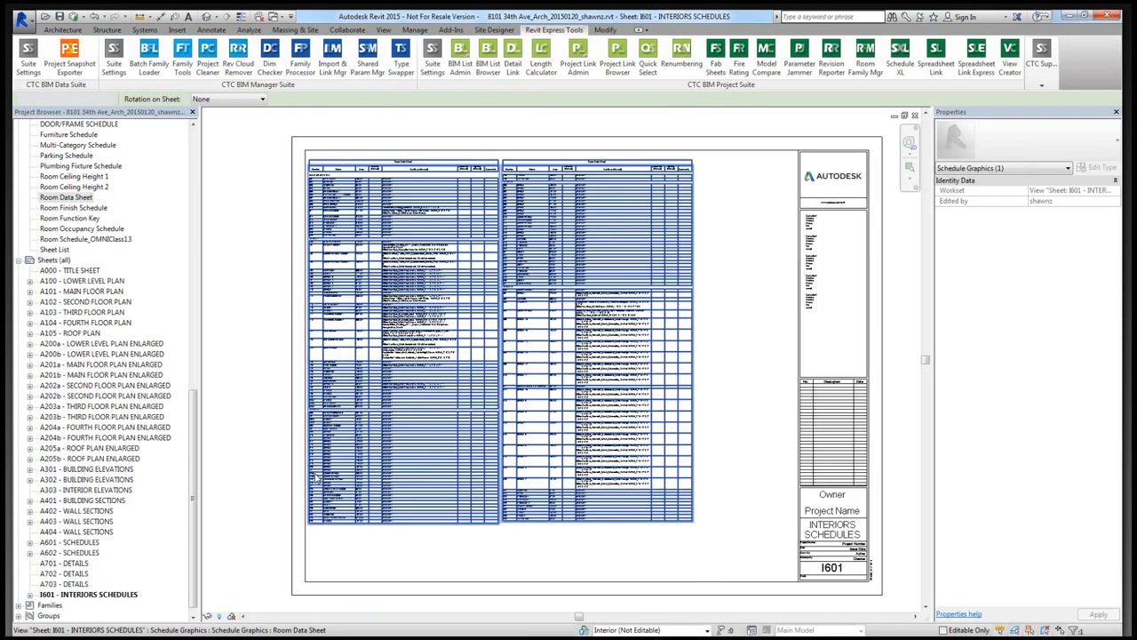
scroll(303, 252, "up", 1)
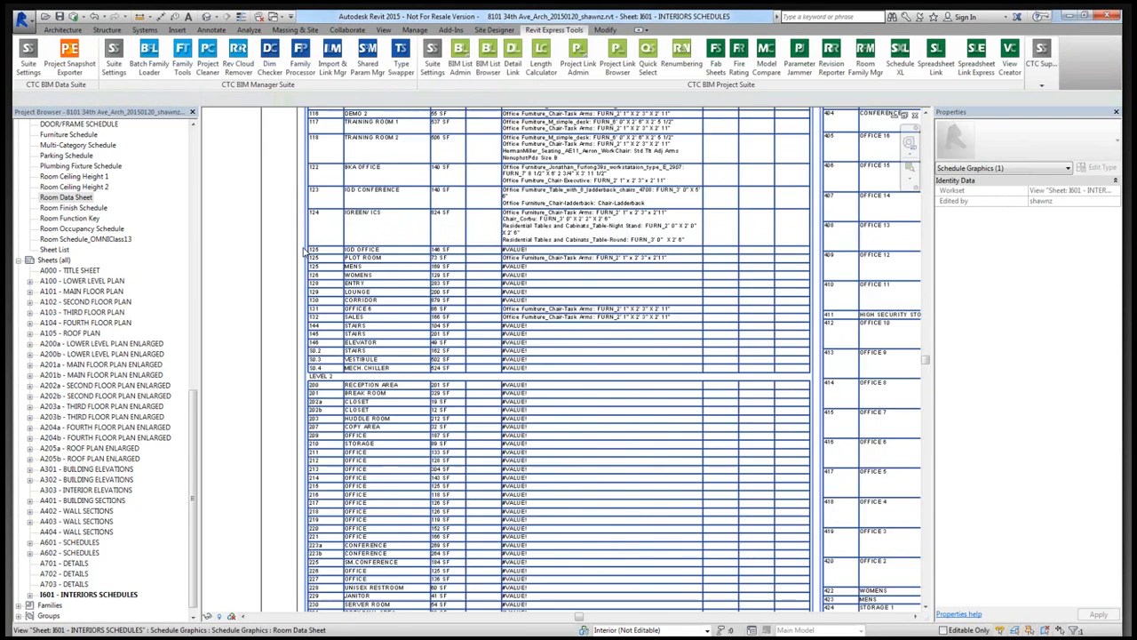
- Examine the furniture entries of the Basement Level and Level 1 rooms in the Room Data Sheet schedule placed on sheet I601
scroll(303, 252, "up", 1)
middle_click_drag(439, 169, 383, 401)
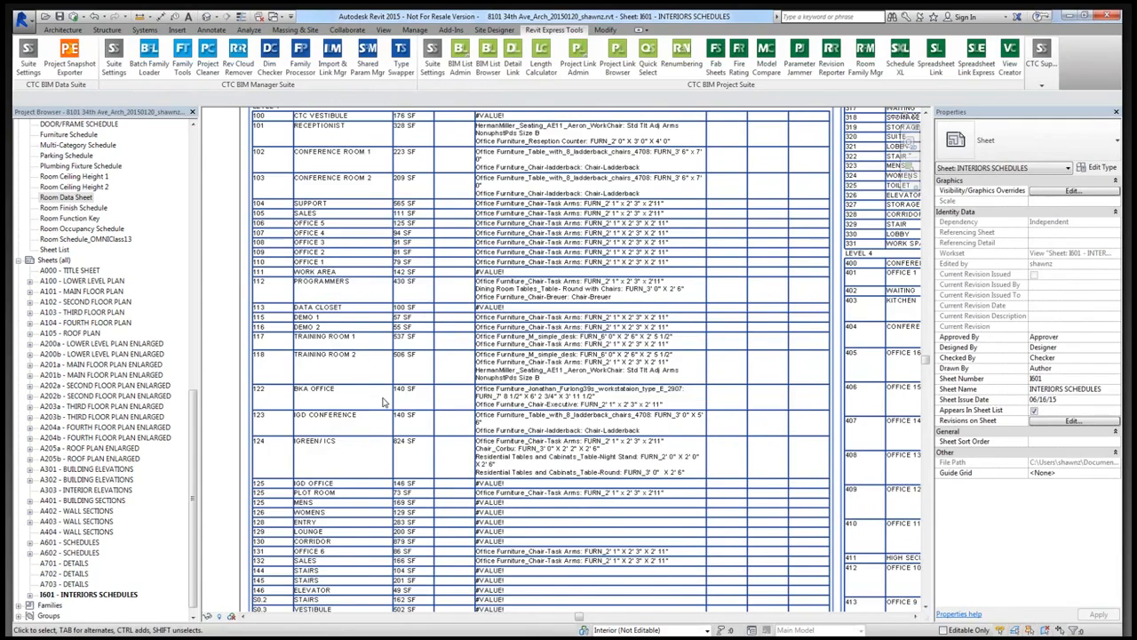
scroll(384, 402, "up", 2)
middle_click_drag(337, 216, 169, 277)
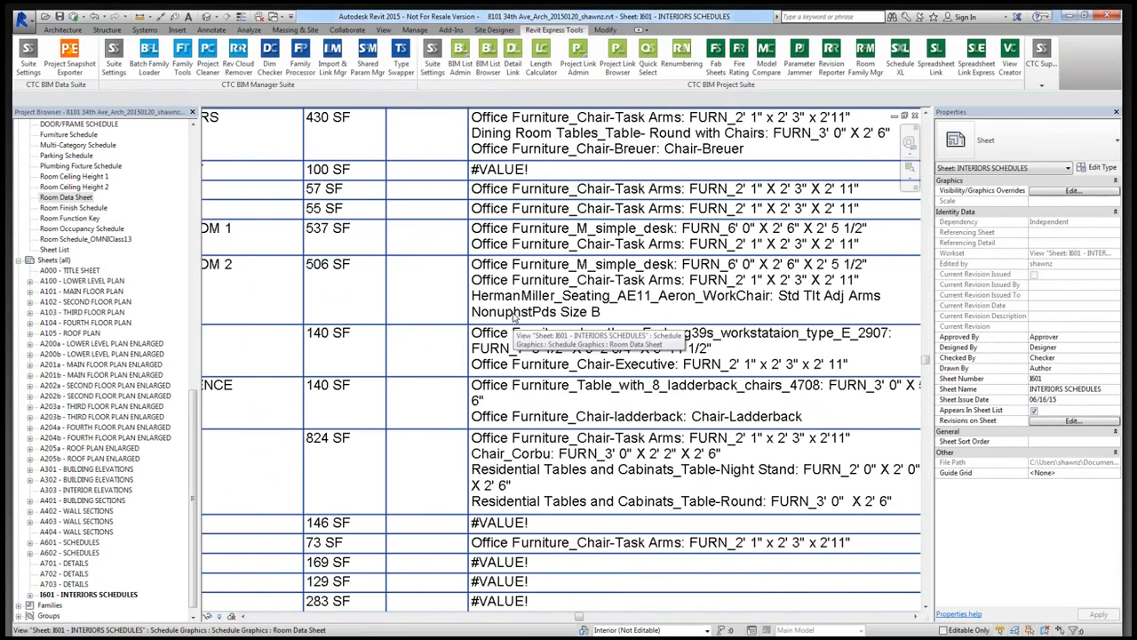
scroll(525, 318, "down", 1)
scroll(488, 320, "down", 1)
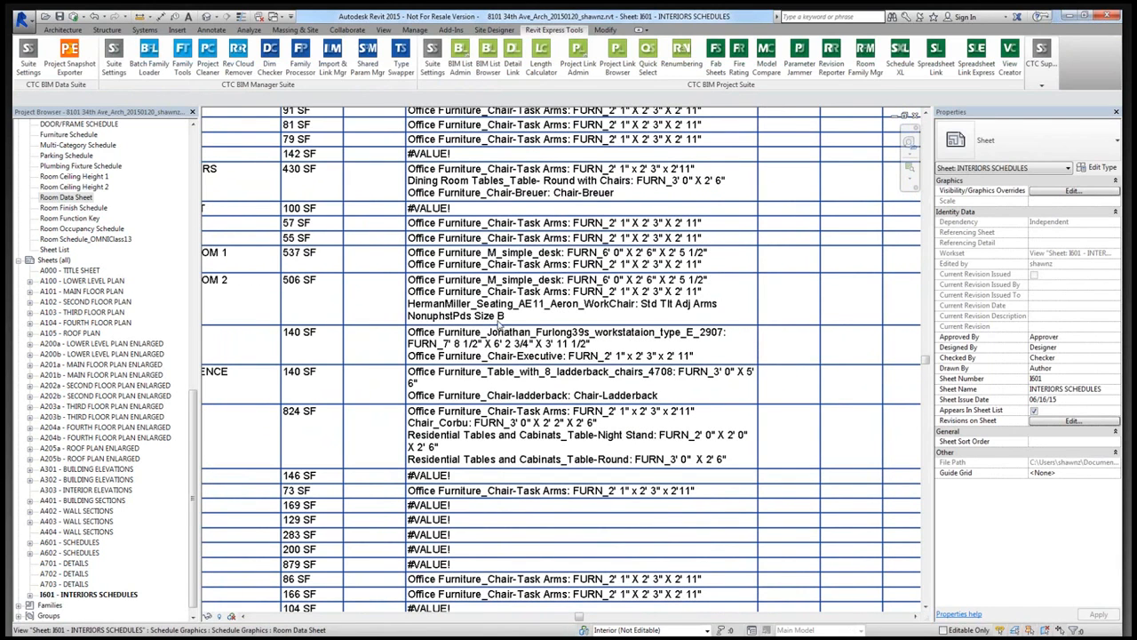
scroll(584, 316, "down", 3)
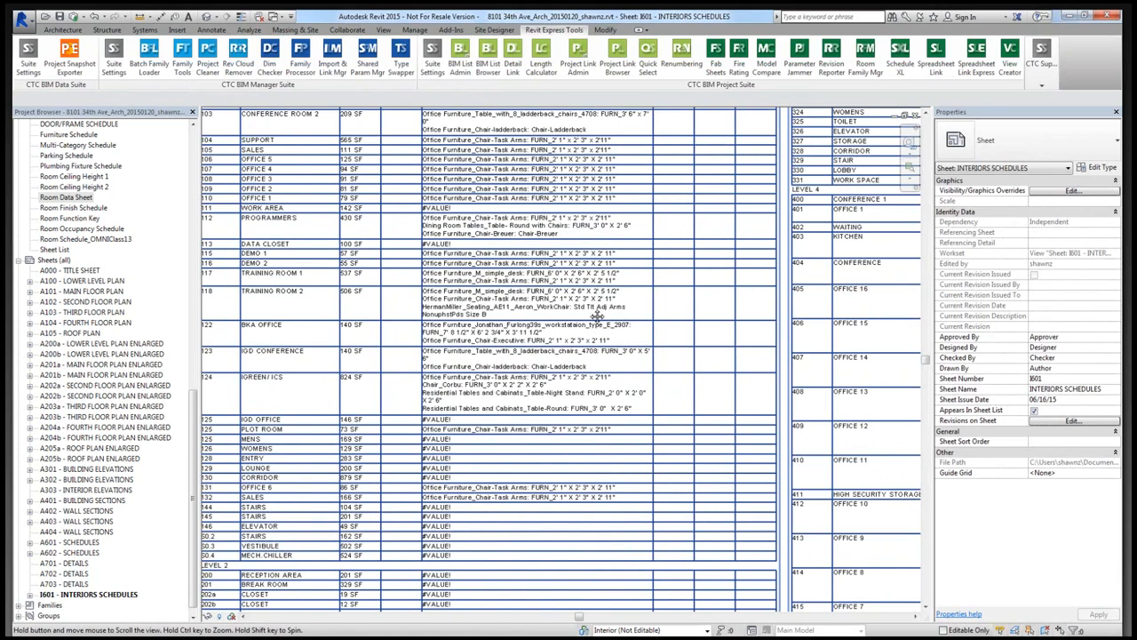
left_click_drag(598, 316, 606, 338)
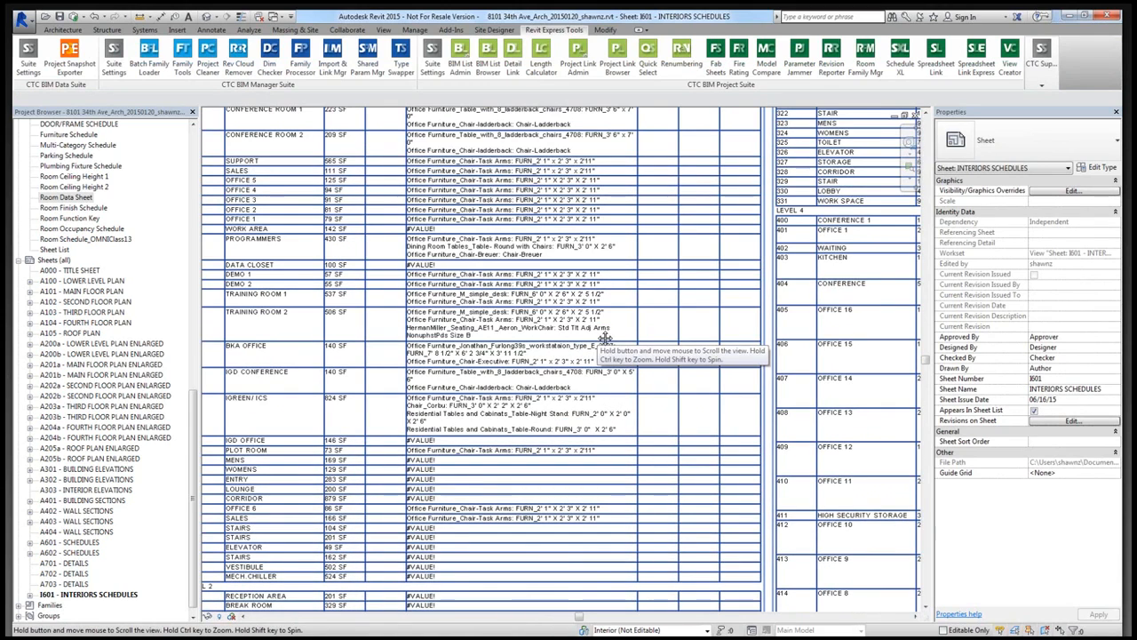
scroll(487, 360, "up", 5)
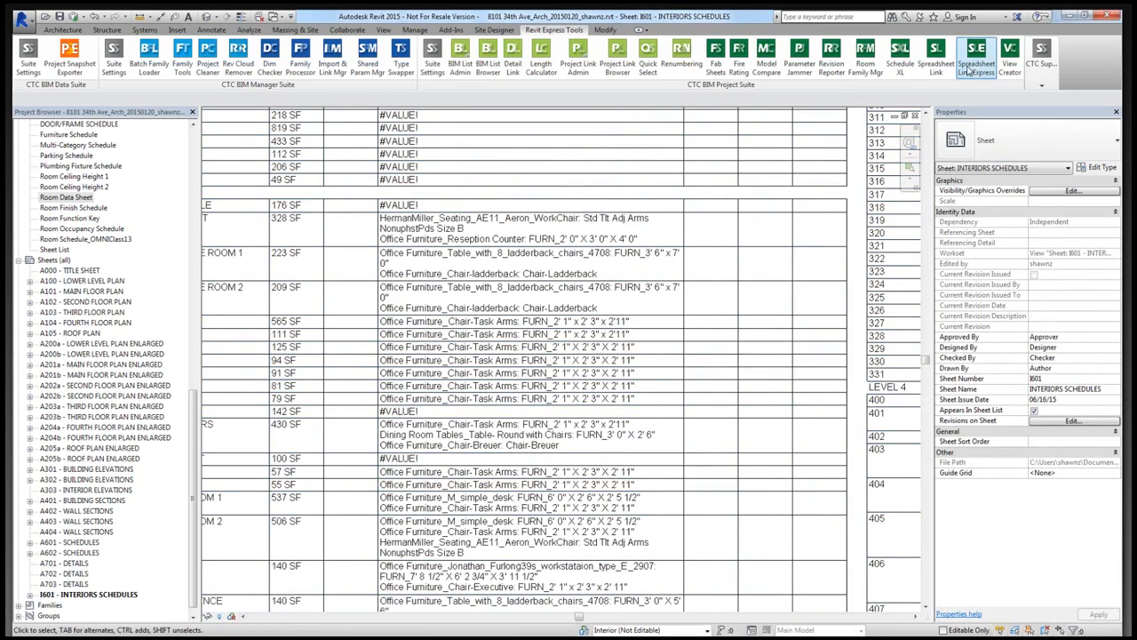
scroll(425, 355, "down", 8)
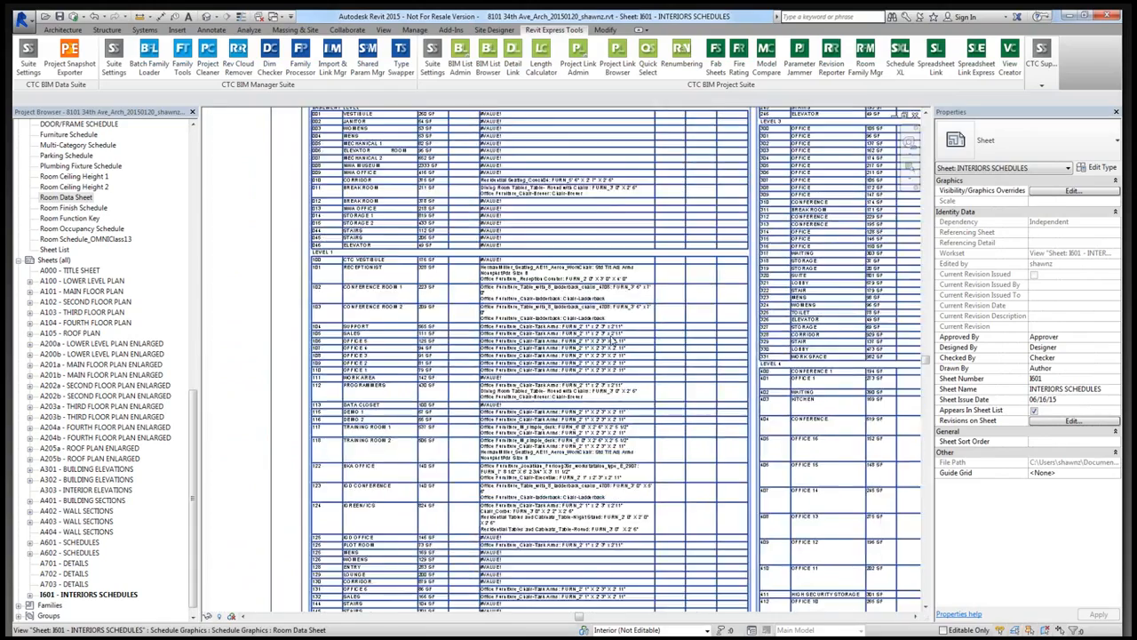
scroll(426, 357, "up", 5)
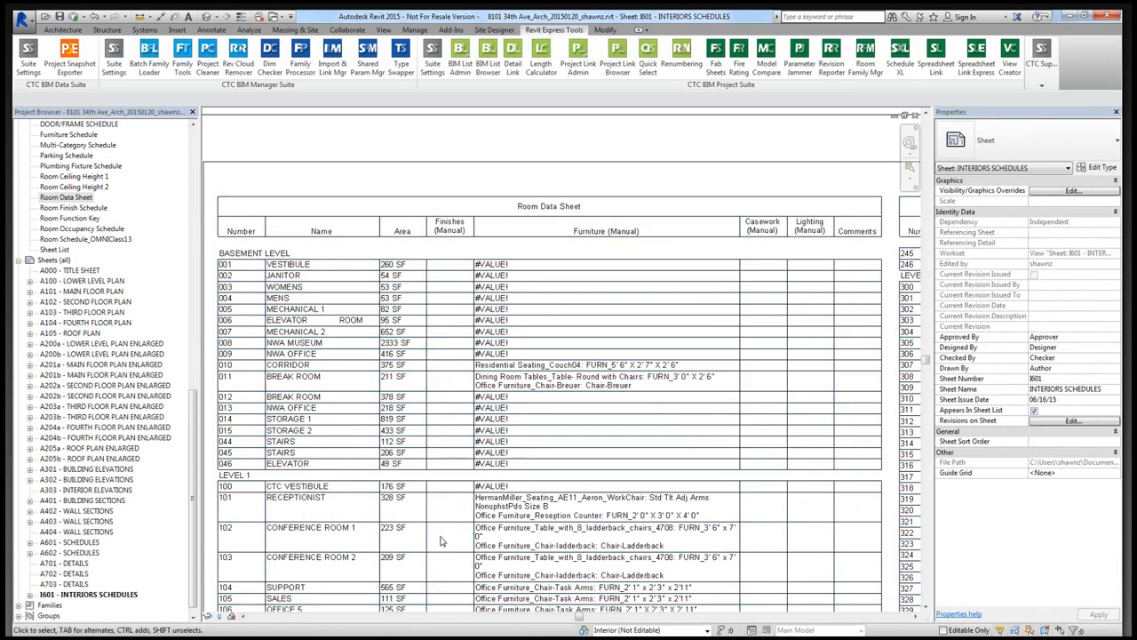
scroll(800, 362, "down", 5)
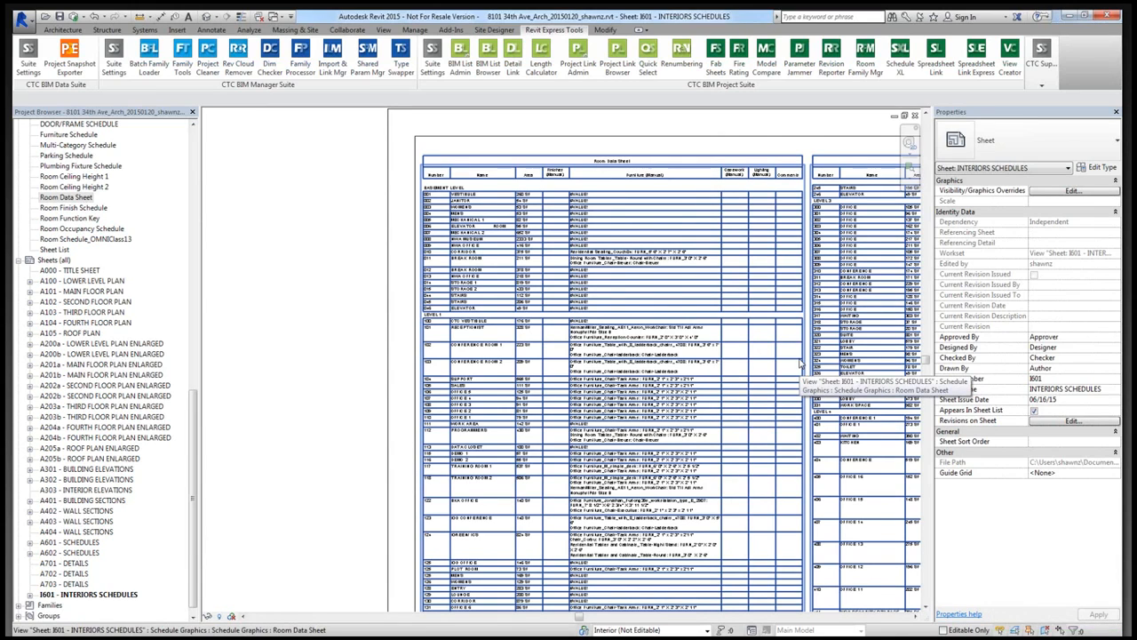
- Widen the Furniture (Manual) column of the placed Room Data Sheet schedule so its long entries wrap less, and deselect the schedule
scroll(656, 380, "up", 5)
scroll(656, 380, "down", 5)
left_click(665, 281)
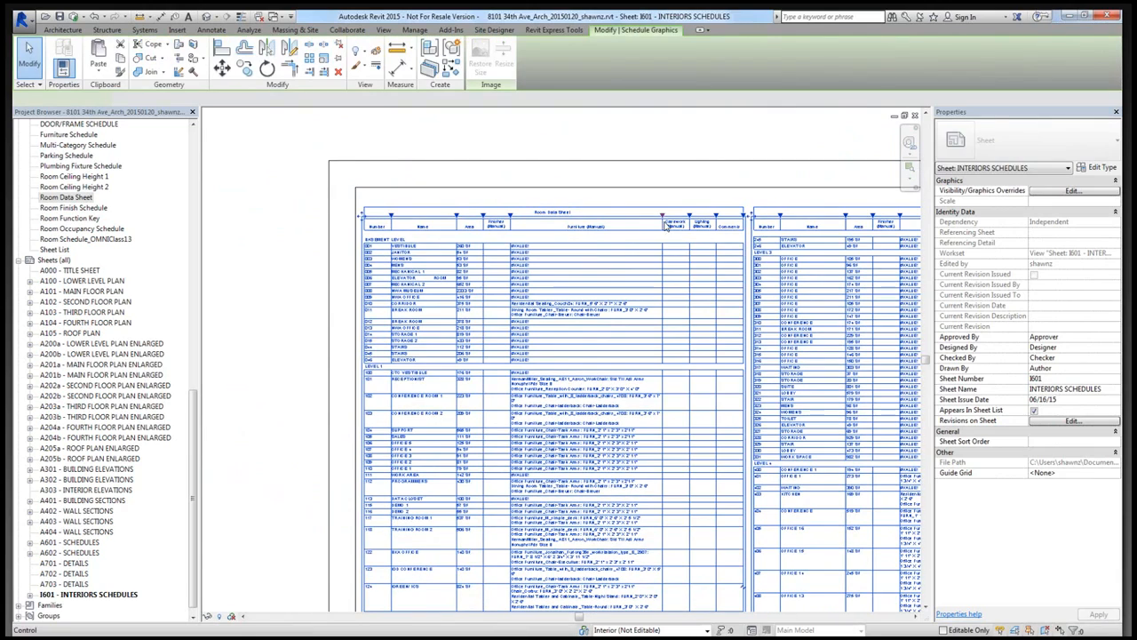
left_click_drag(678, 215, 678, 216)
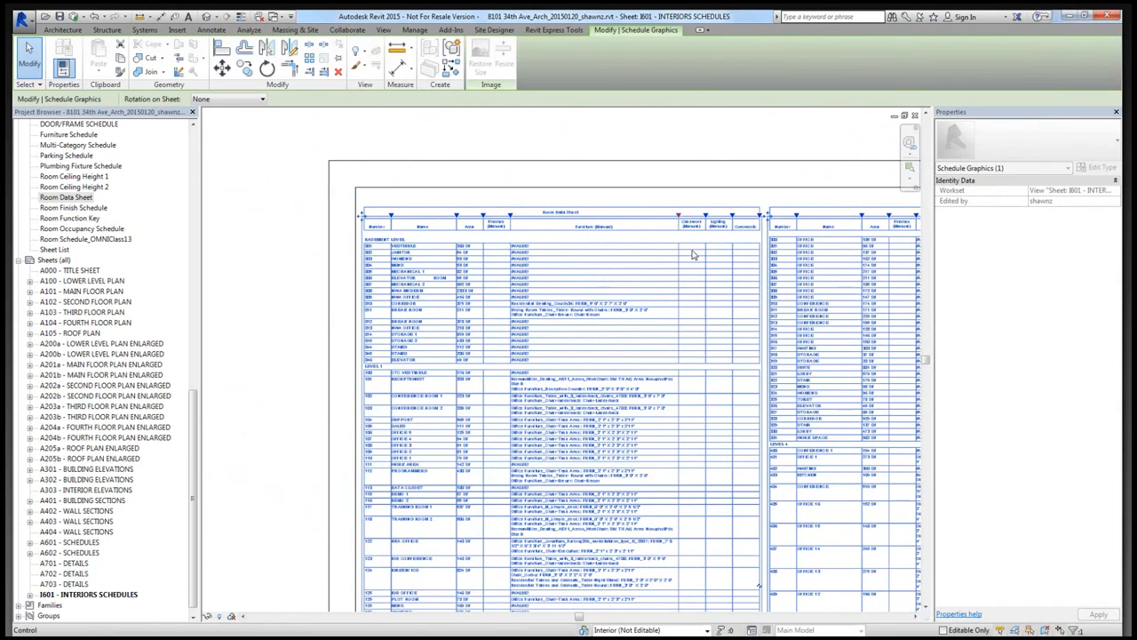
left_click_drag(680, 218, 701, 220)
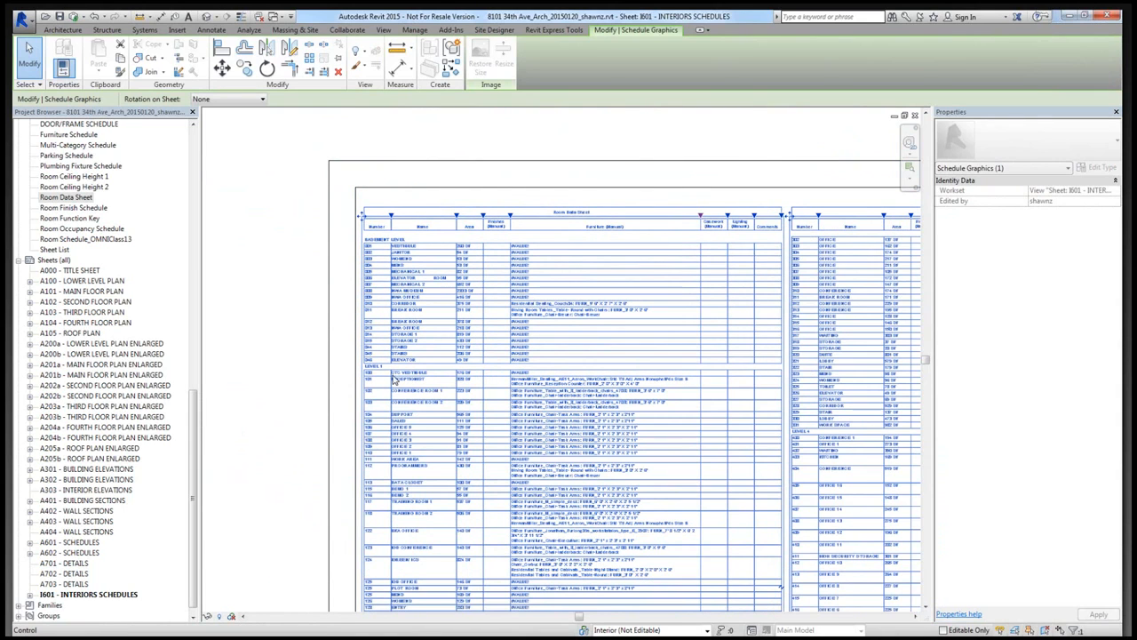
left_click(298, 413)
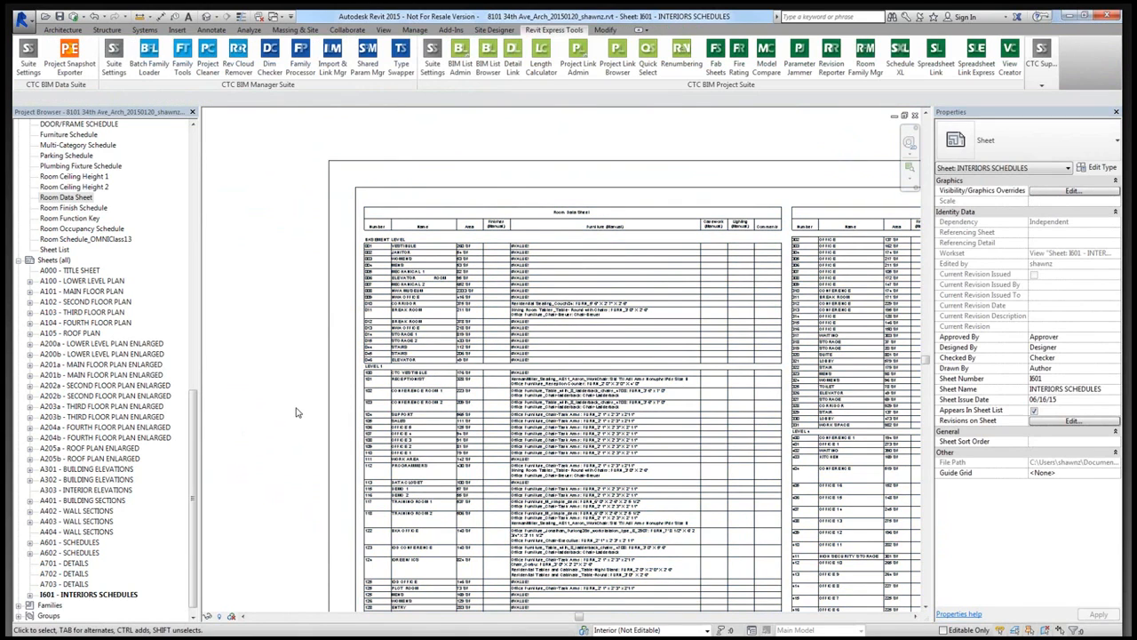